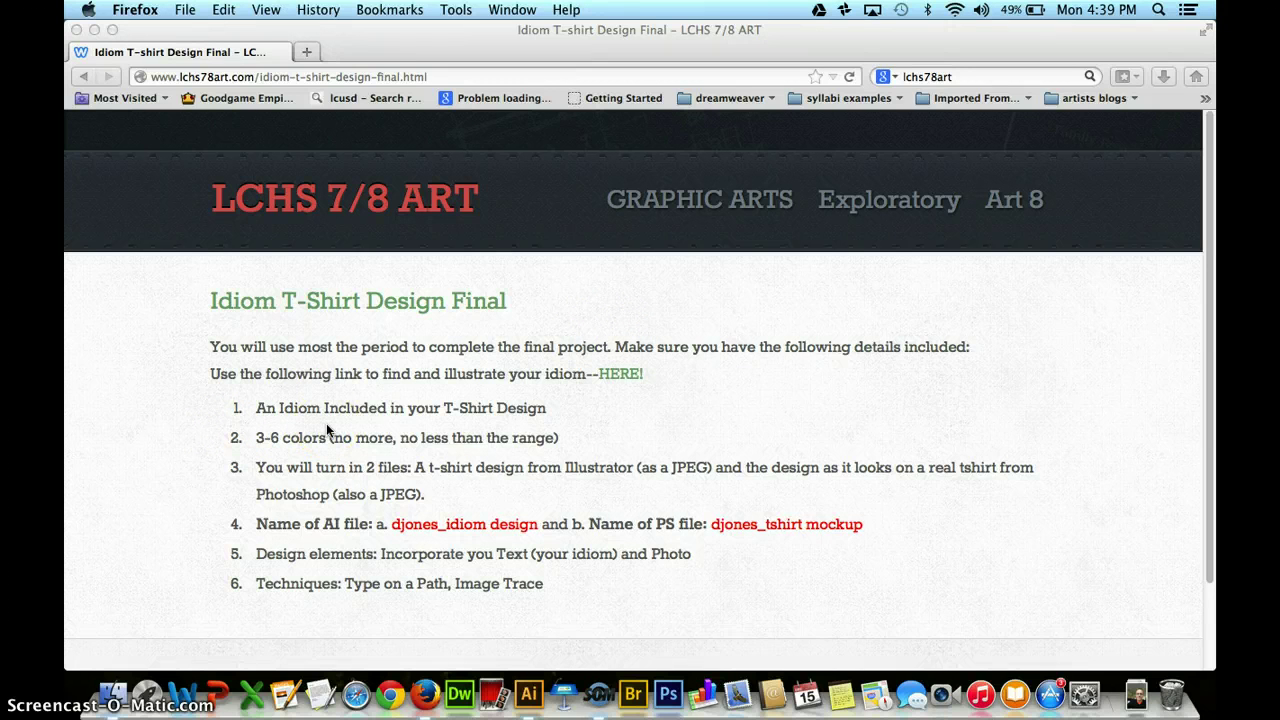
Review the first requirement on the Idiom T-Shirt Design Final page, highlighting the line about including an idiom in the design.
click(257, 444)
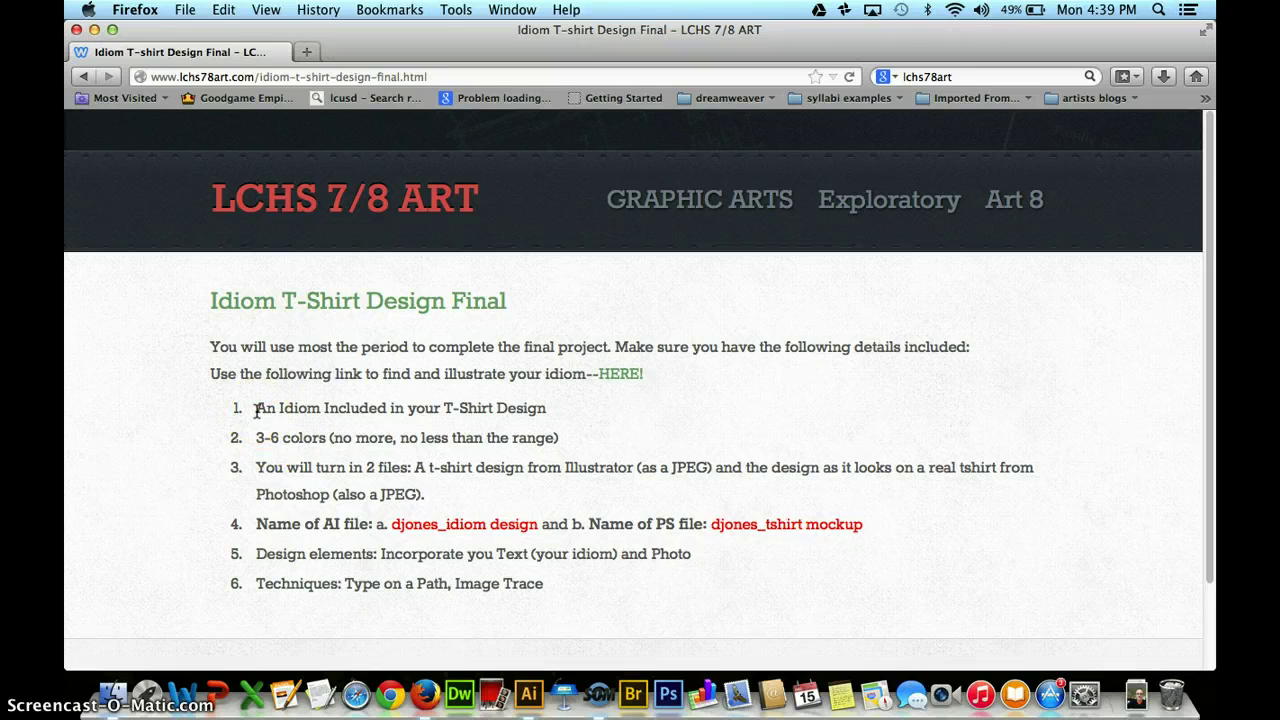
drag(350, 404, 468, 404)
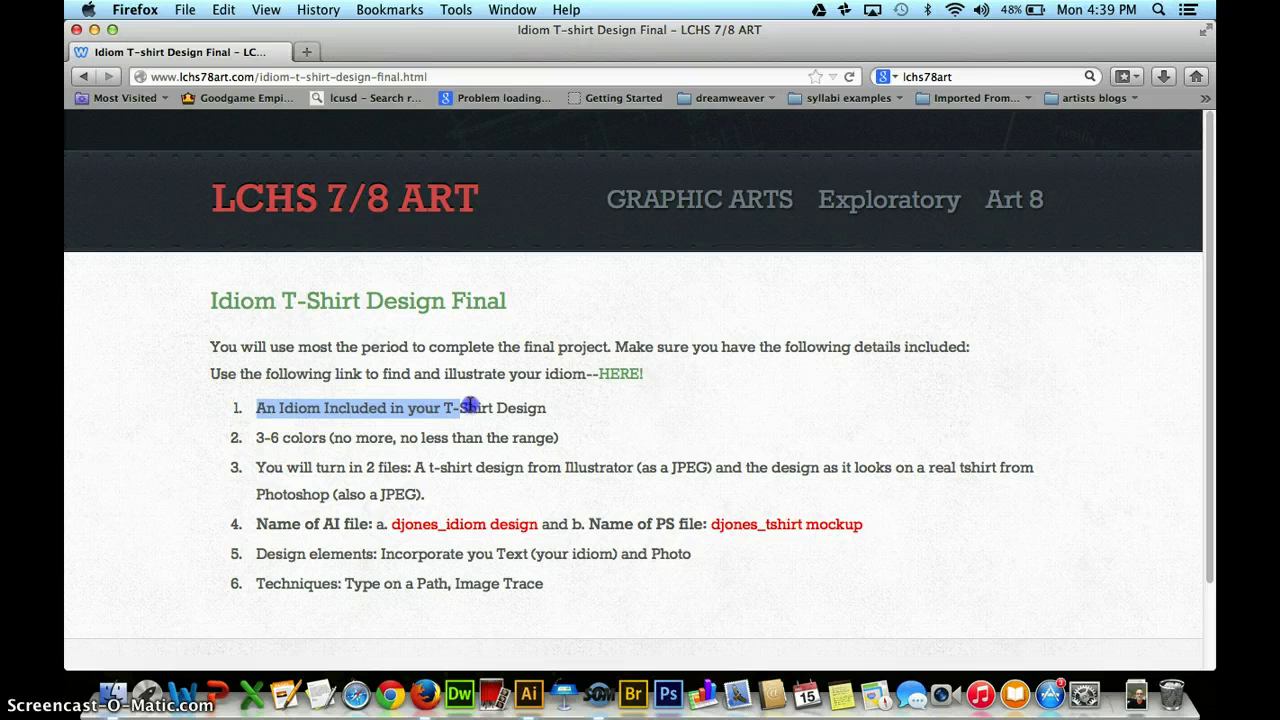
click(521, 408)
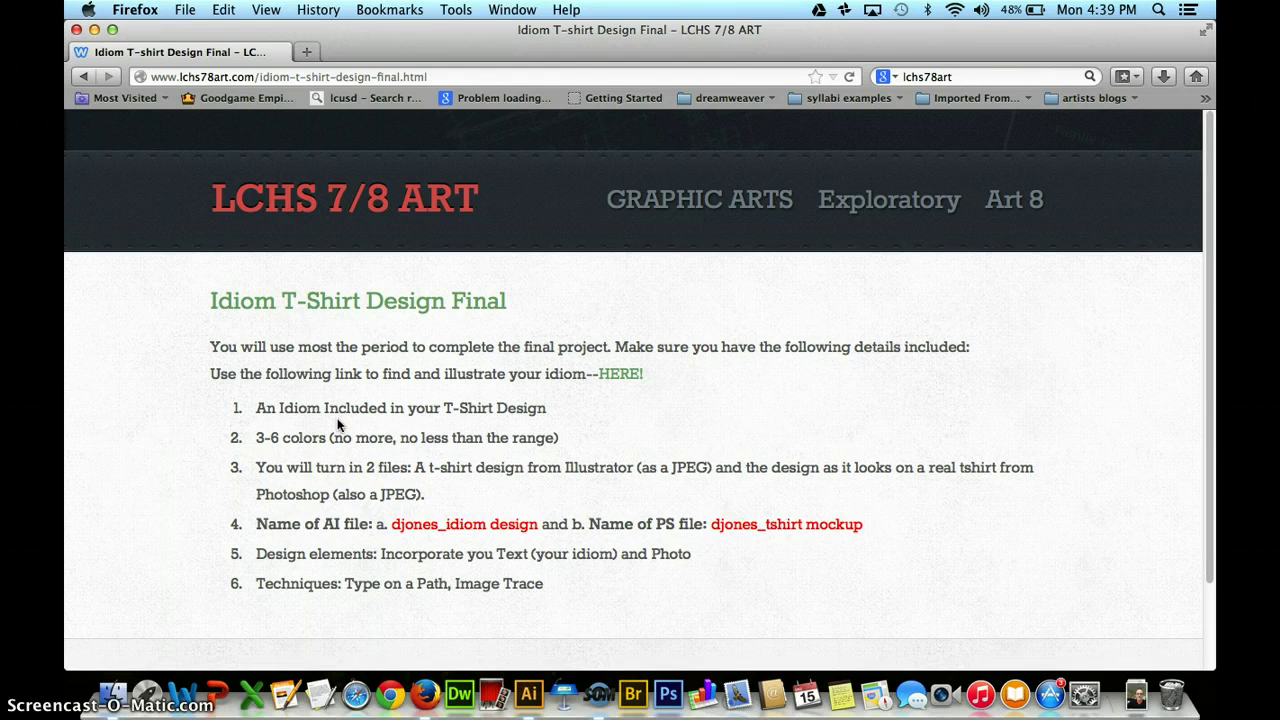
Review the third requirement, highlighting the Illustrator t-shirt design and the Photoshop version on a real t-shirt as the two files to turn in.
drag(368, 467, 408, 470)
click(499, 487)
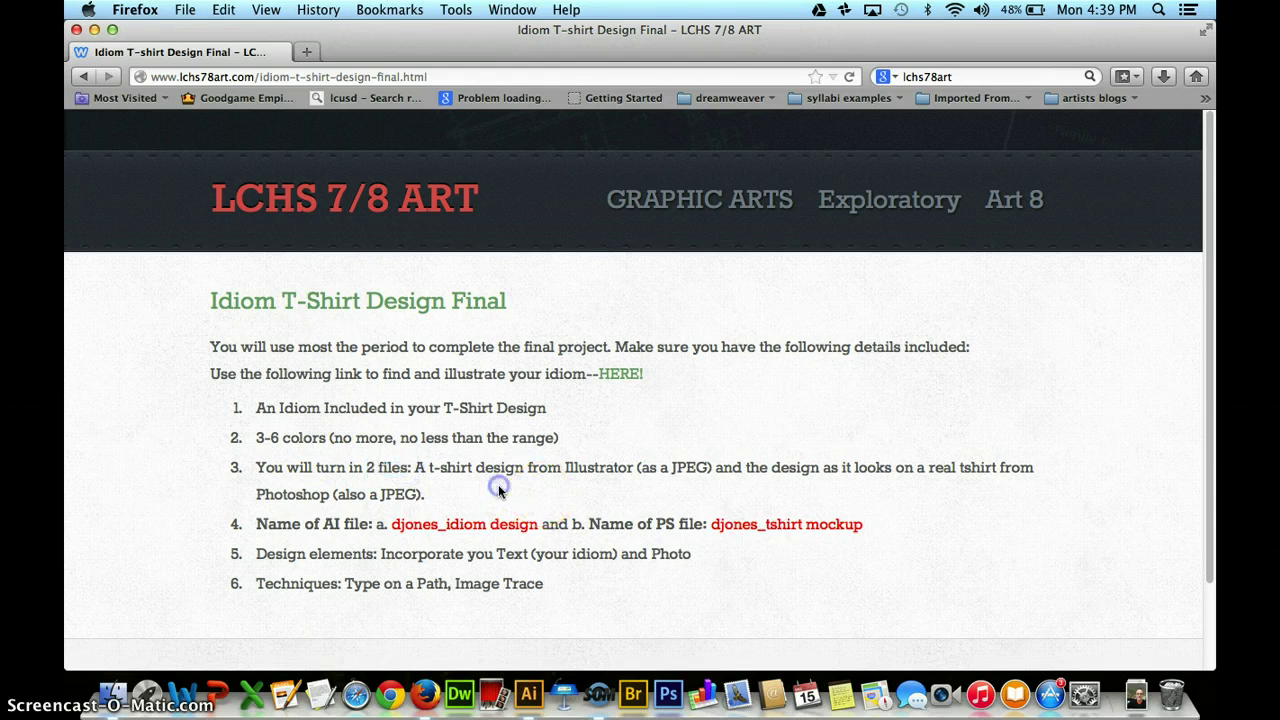
click(431, 467)
drag(531, 467, 628, 467)
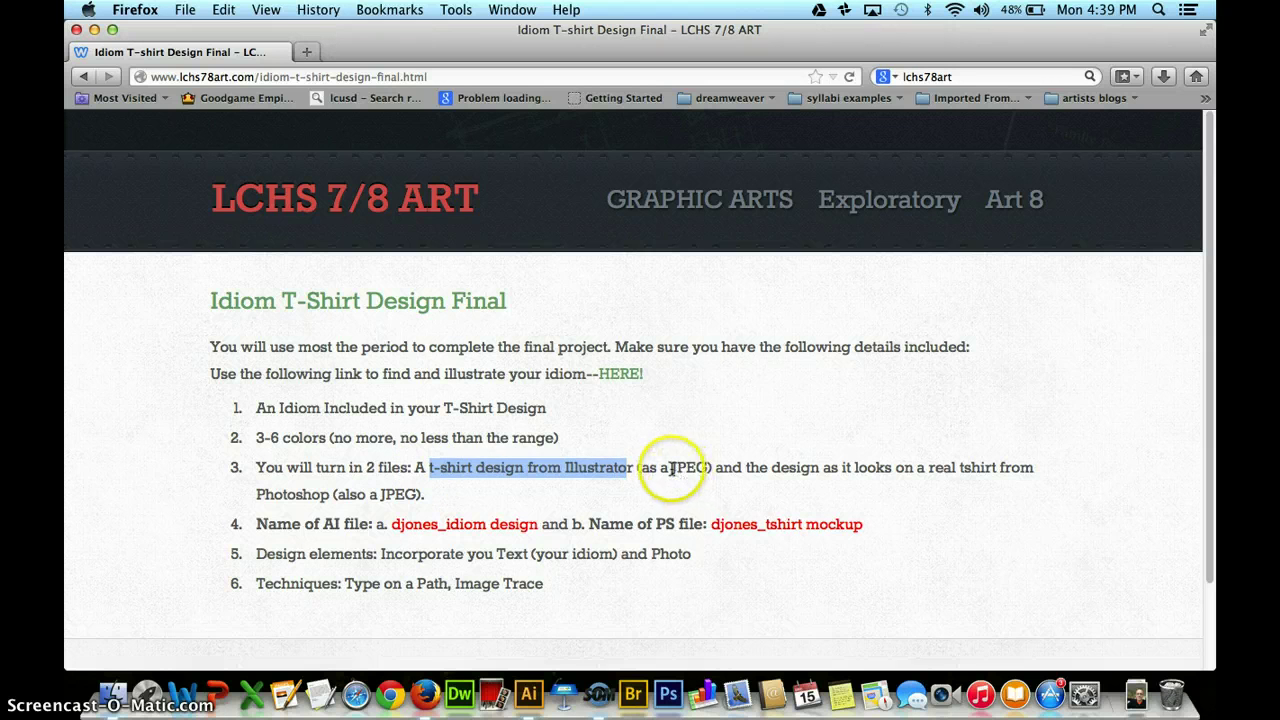
drag(671, 467, 898, 475)
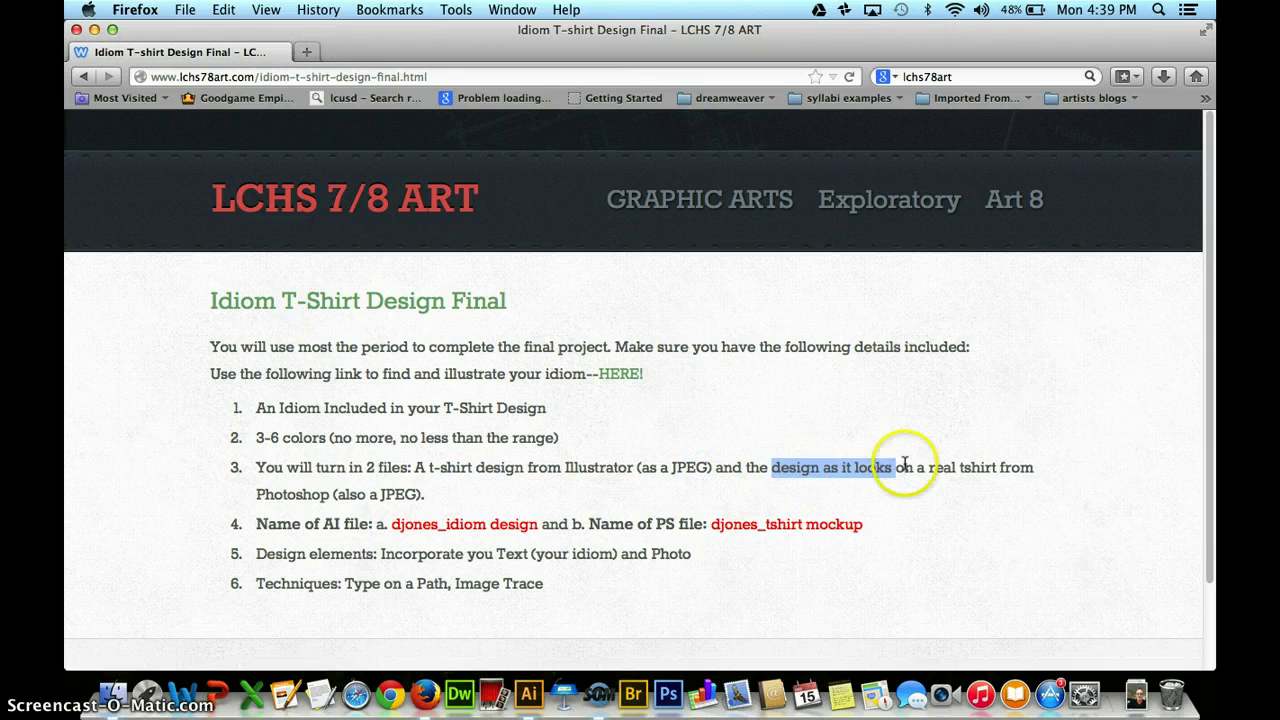
click(925, 470)
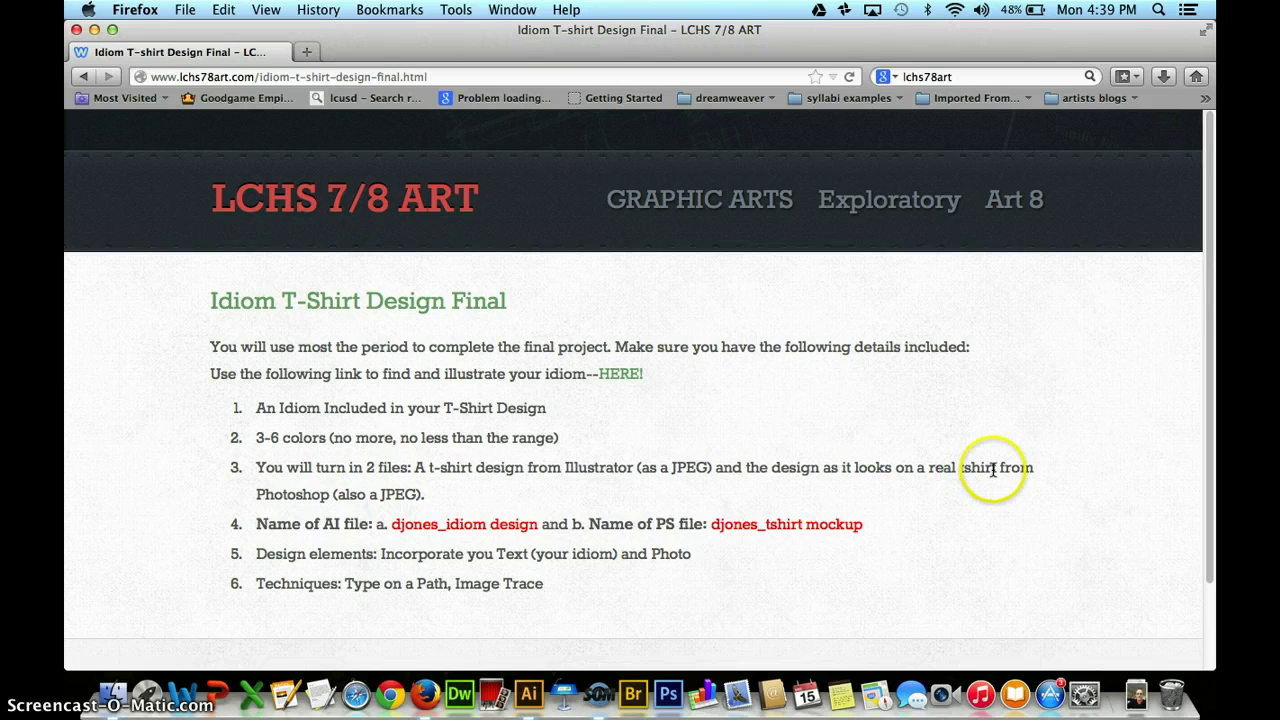
drag(993, 470, 920, 470)
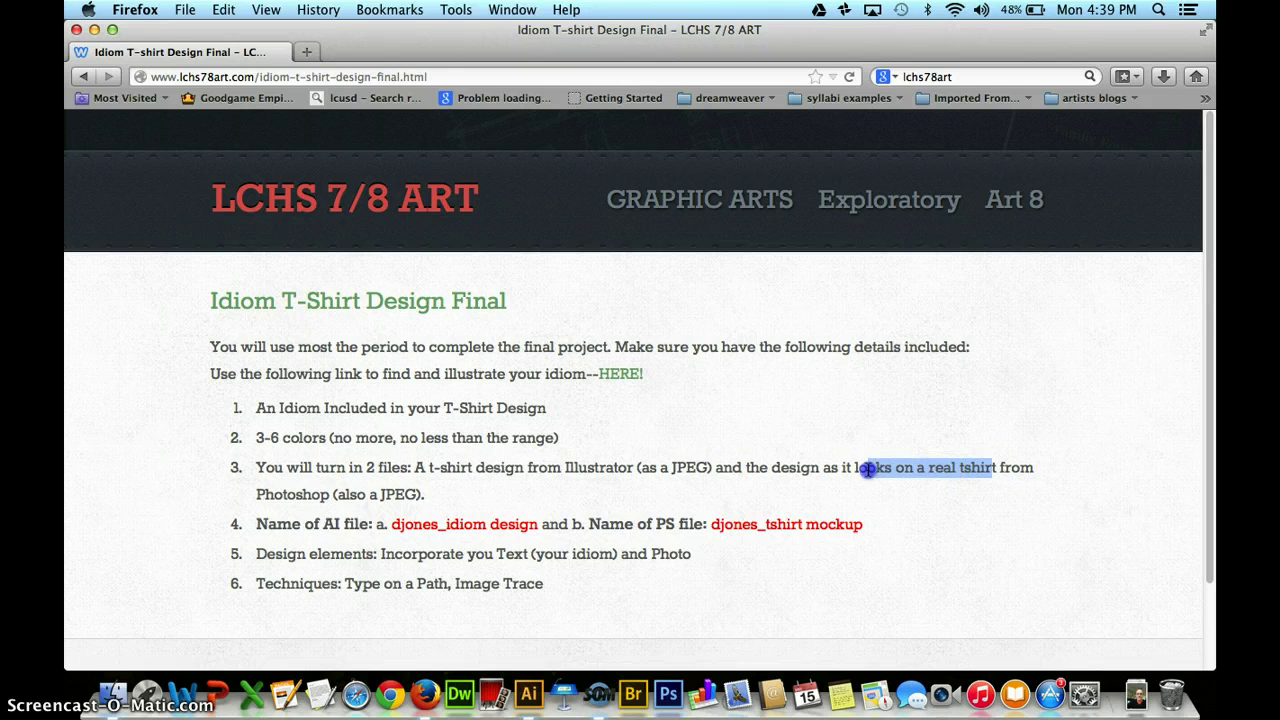
click(908, 467)
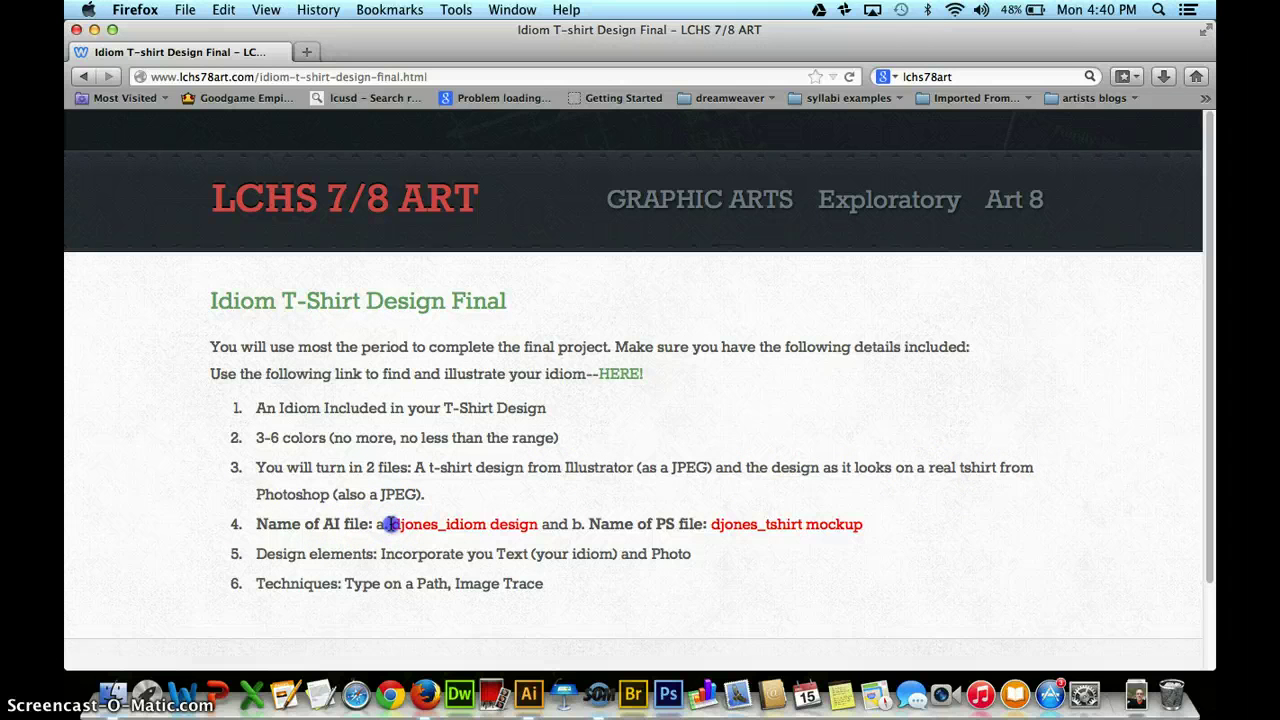
Review the fourth requirement, highlighting the naming examples for the Illustrator file and the Photoshop mockup file.
drag(390, 524, 540, 521)
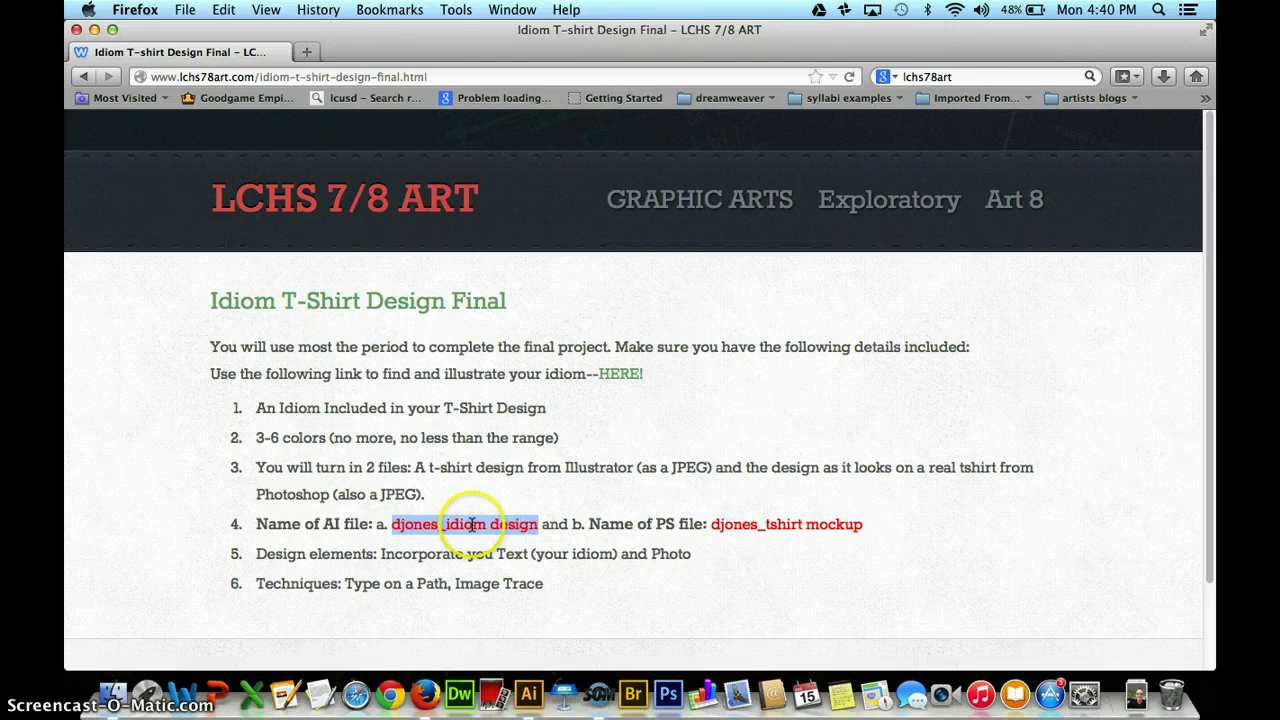
drag(711, 524, 866, 531)
click(819, 529)
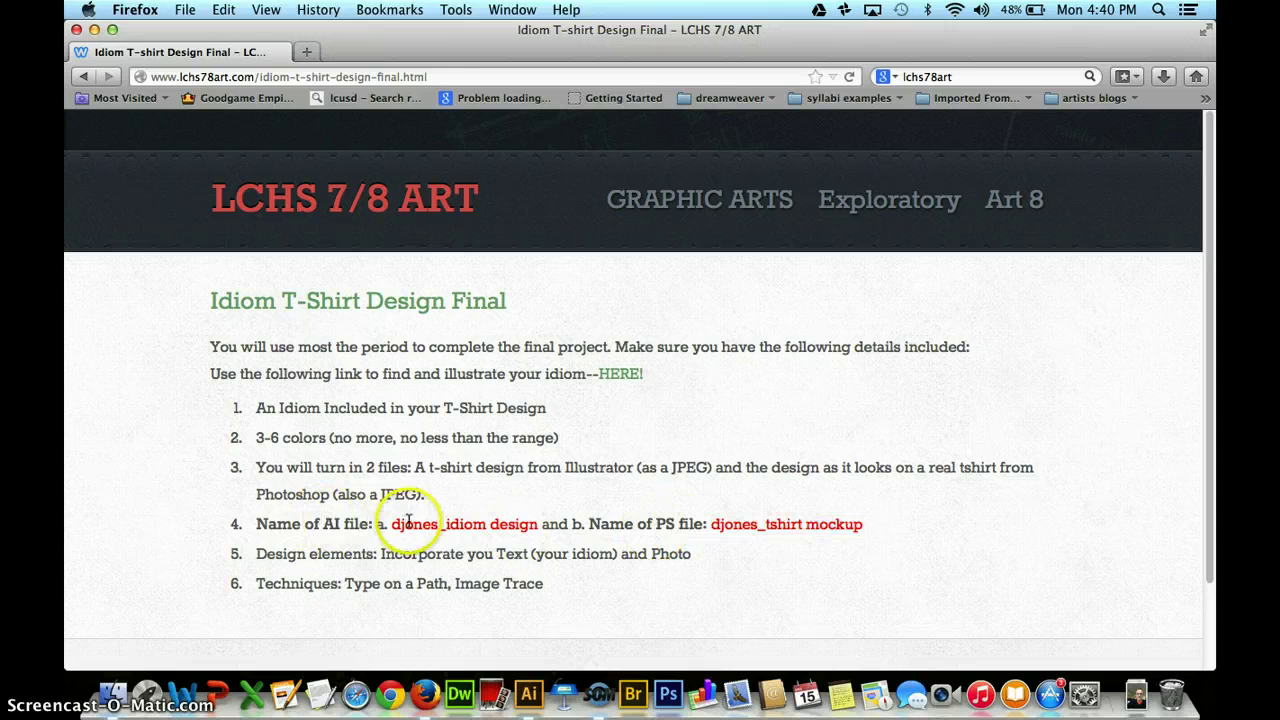
Review the design elements requirement, highlighting the line about incorporating the idiom text and a photo.
scroll(456, 527, down, 1)
scroll(456, 527, down, 1)
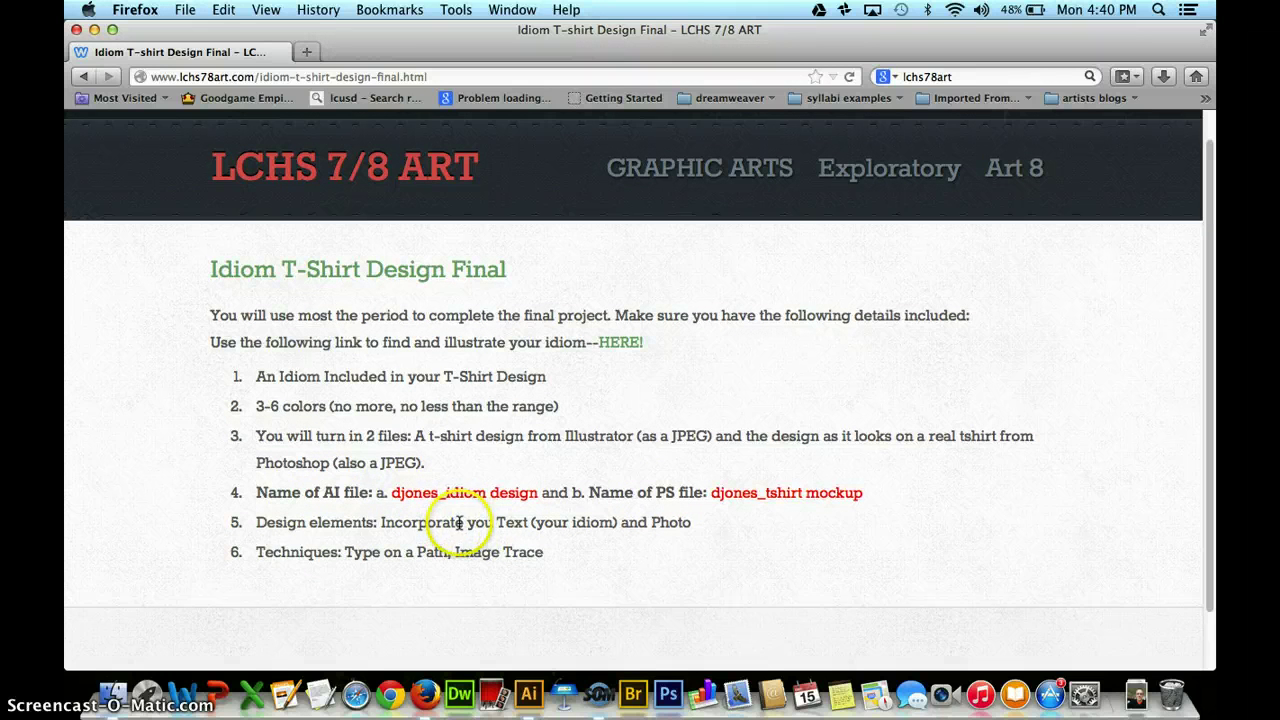
click(388, 522)
drag(388, 522, 524, 518)
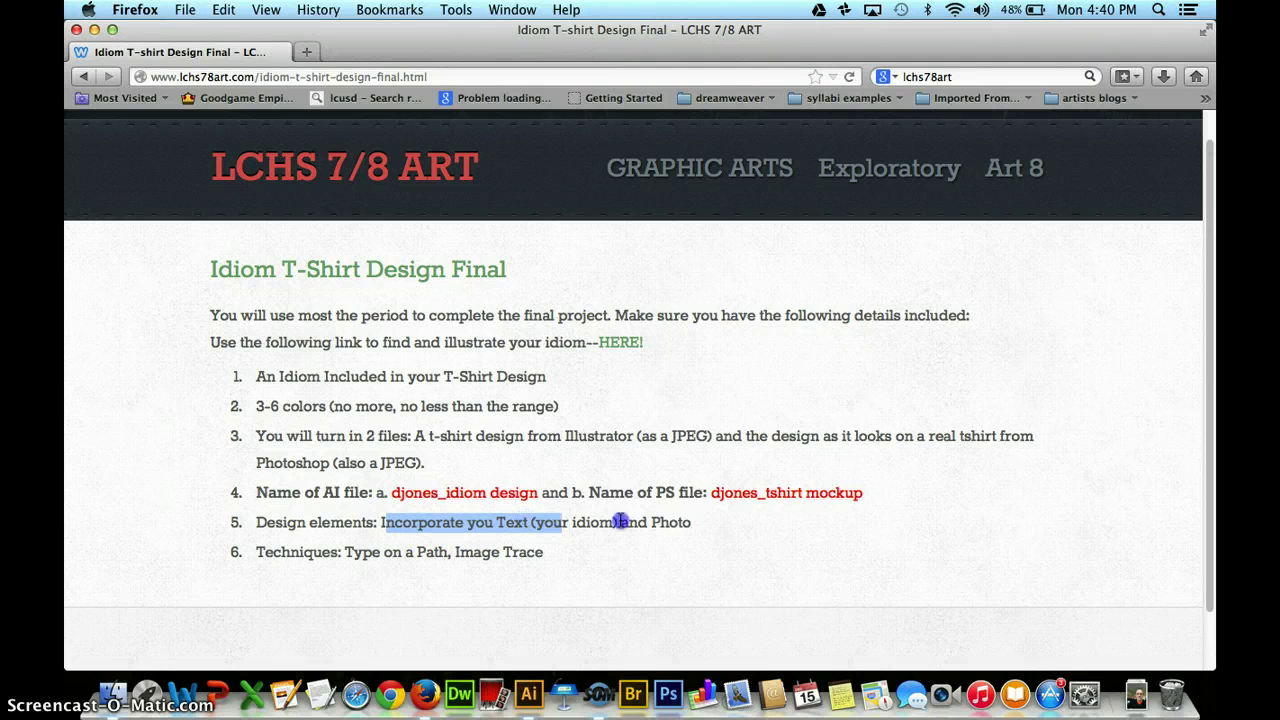
drag(620, 521, 695, 523)
click(695, 523)
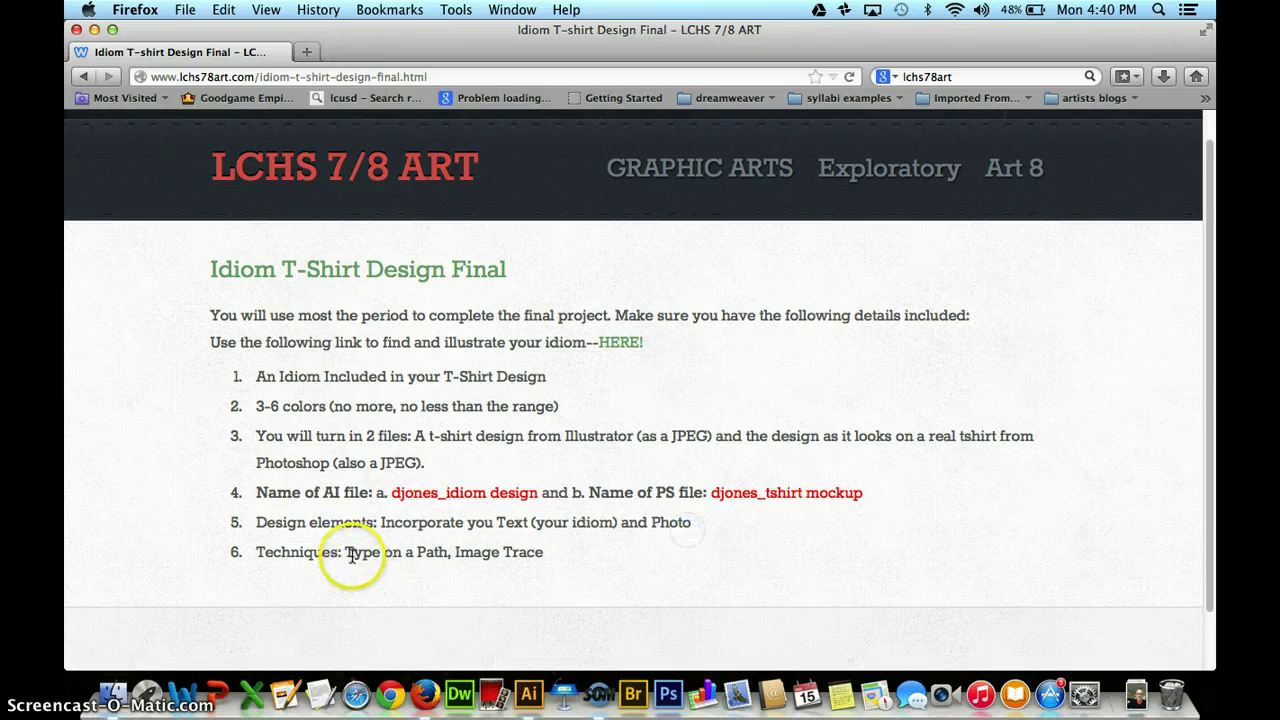
Review the techniques requirement, highlighting Type on a Path and Image Trace.
drag(351, 555, 421, 553)
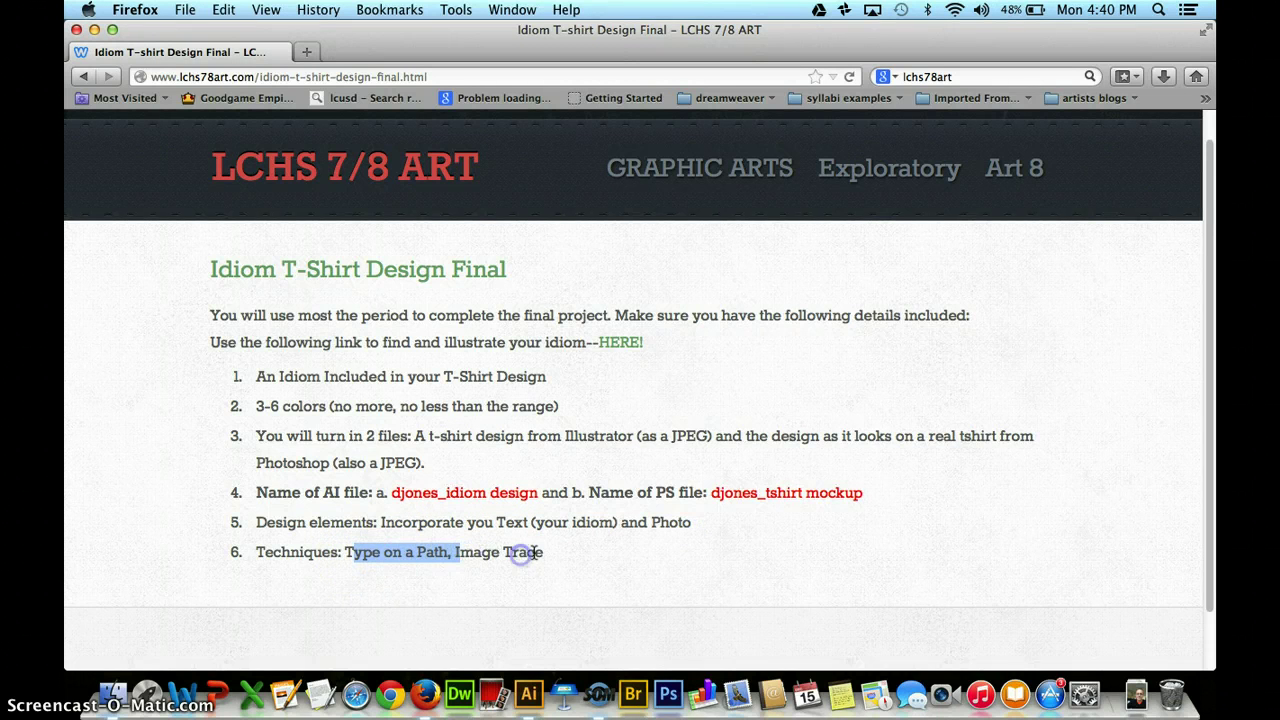
drag(534, 552, 347, 553)
click(346, 553)
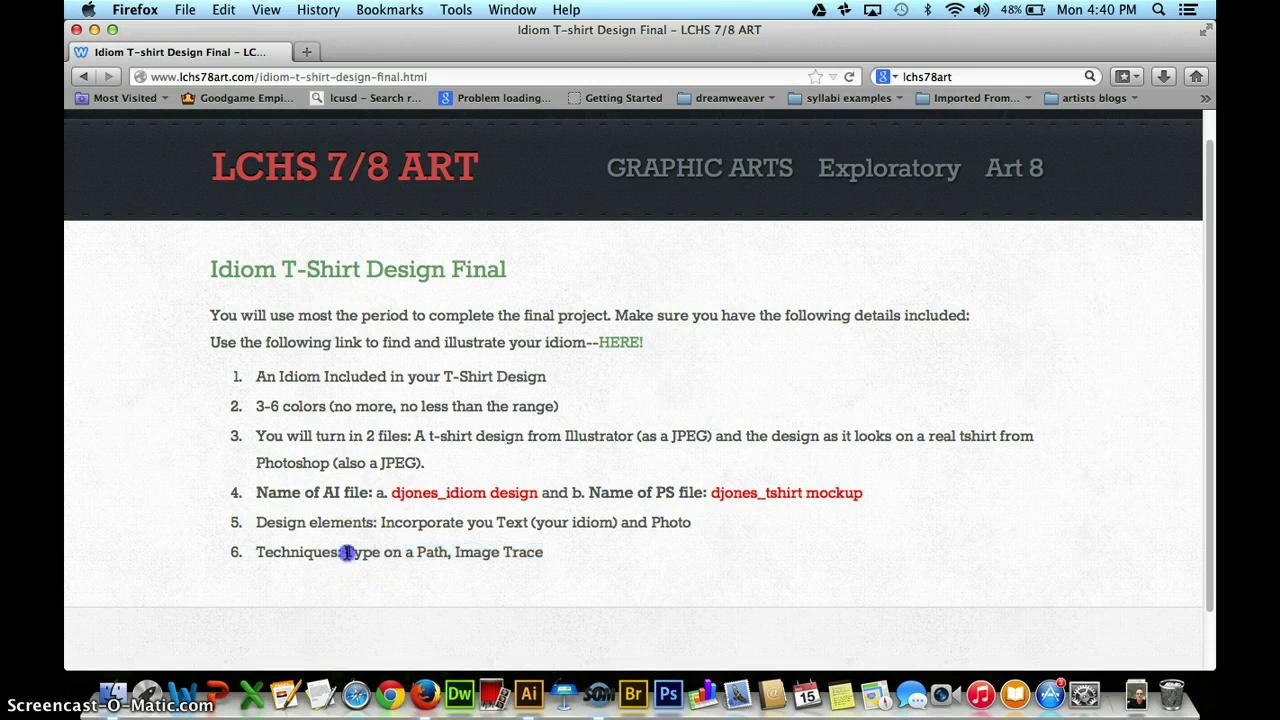
click(541, 552)
drag(393, 560, 338, 552)
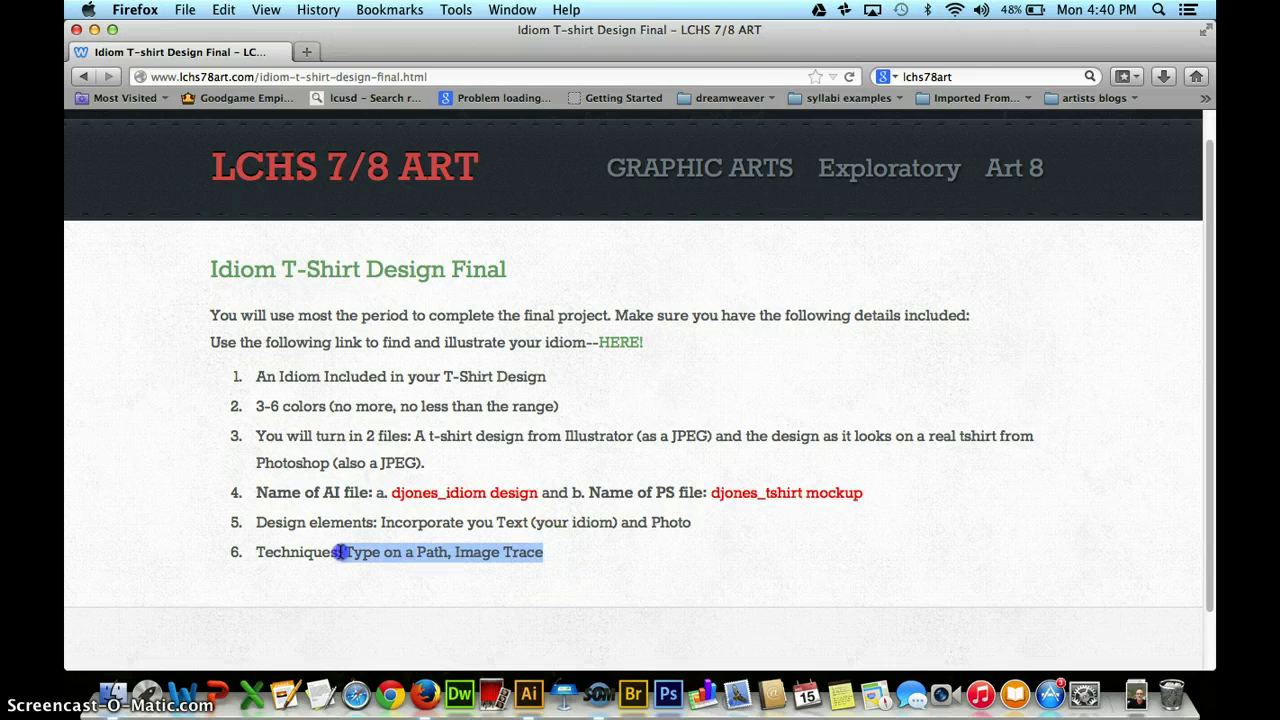
click(465, 400)
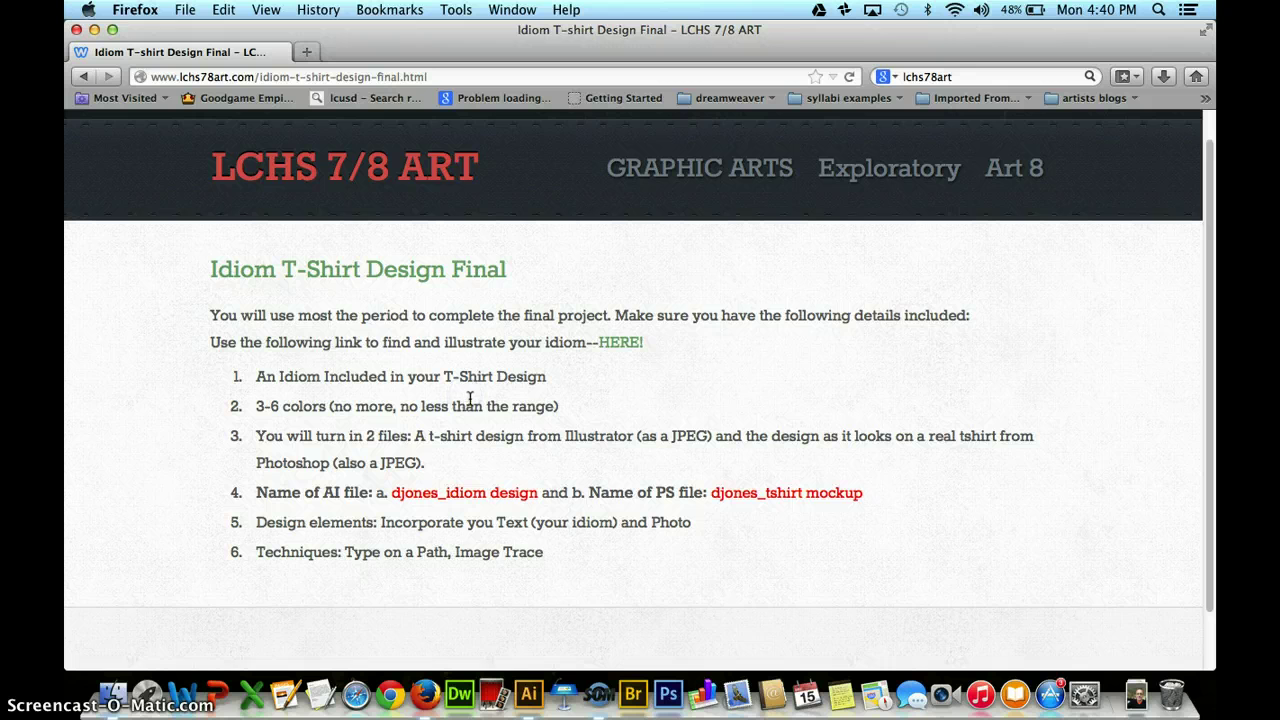
Open the idiom link from the assignment instructions and browse the idioms starting with A.
click(628, 345)
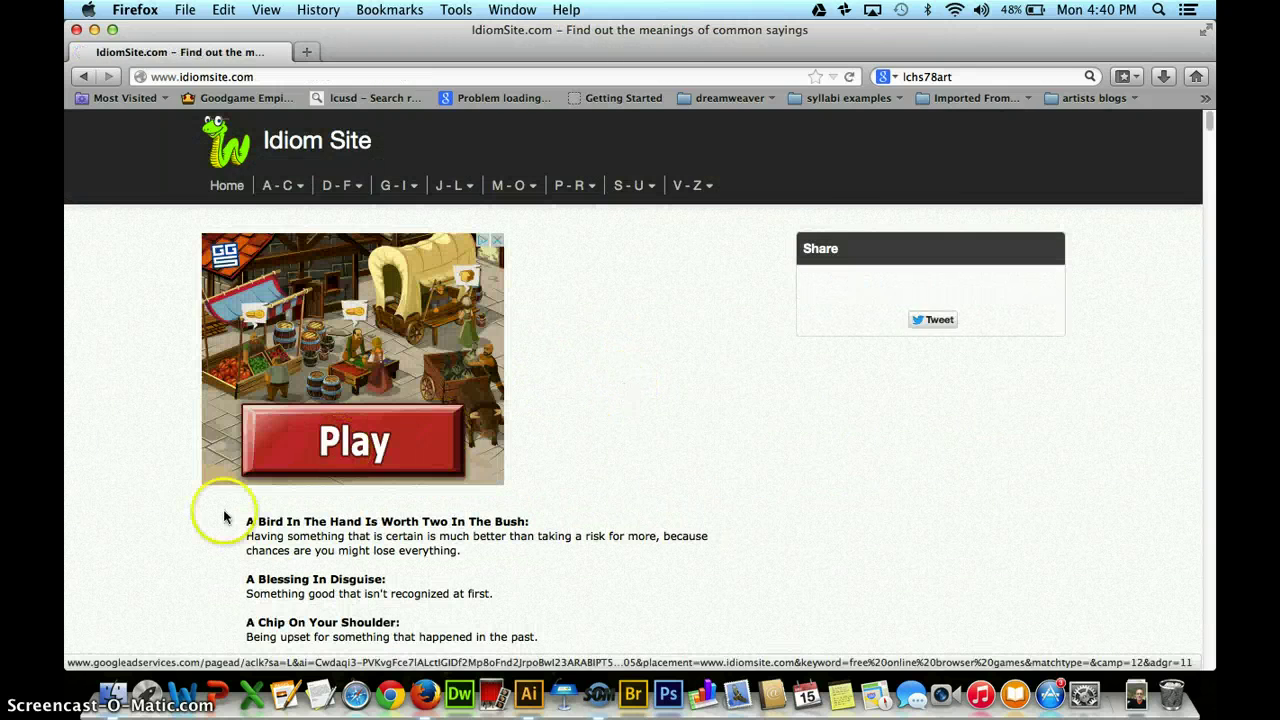
scroll(207, 525, down, 3)
scroll(206, 525, down, 5)
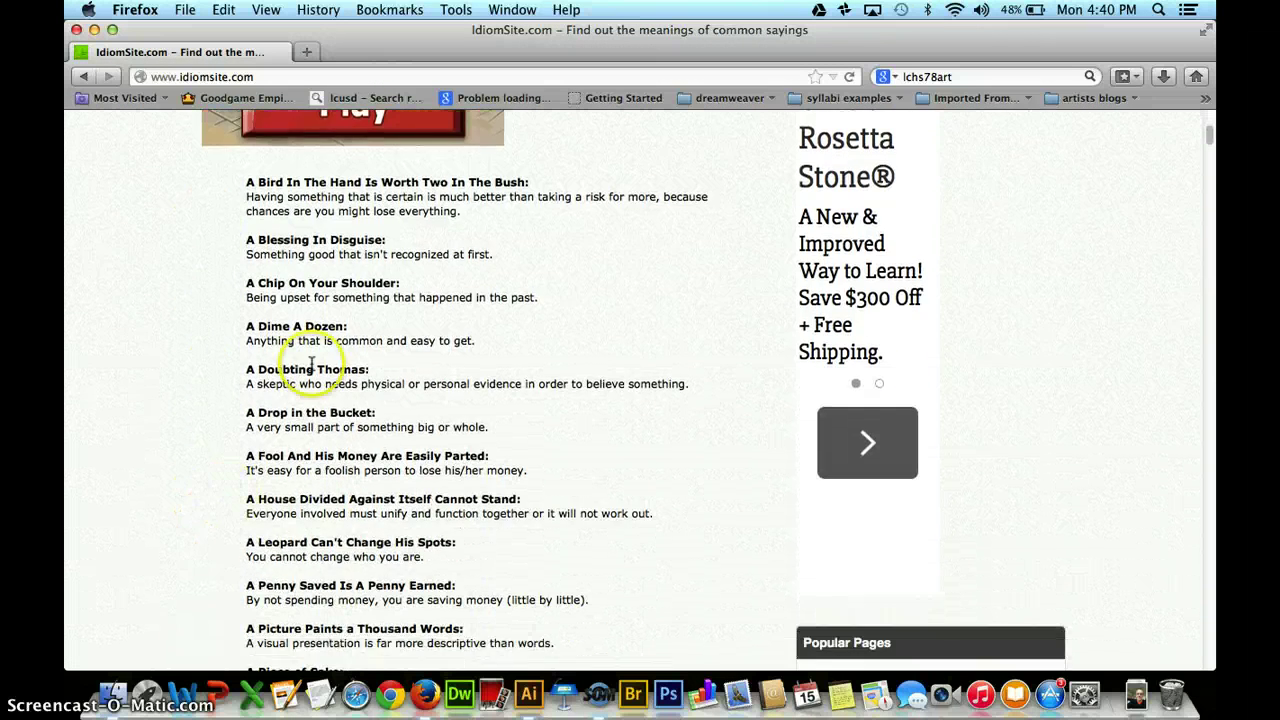
scroll(441, 418, down, 10)
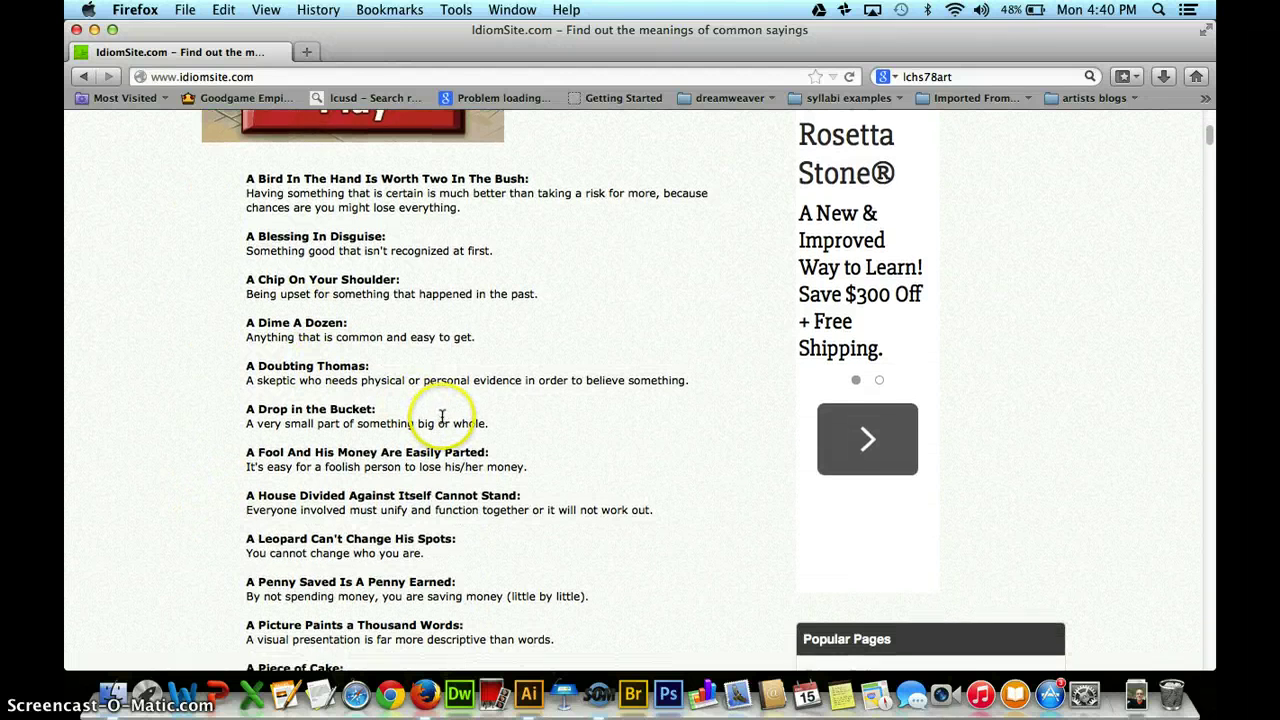
scroll(442, 416, down, 3)
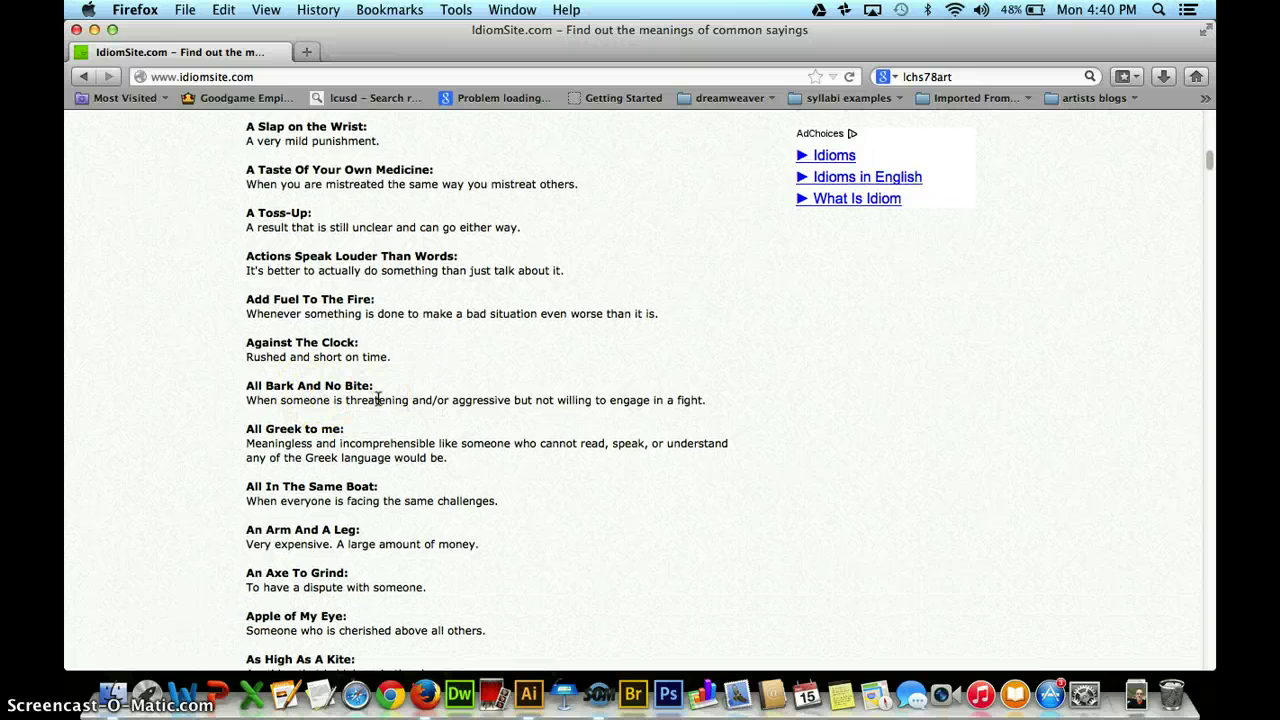
scroll(379, 397, down, 2)
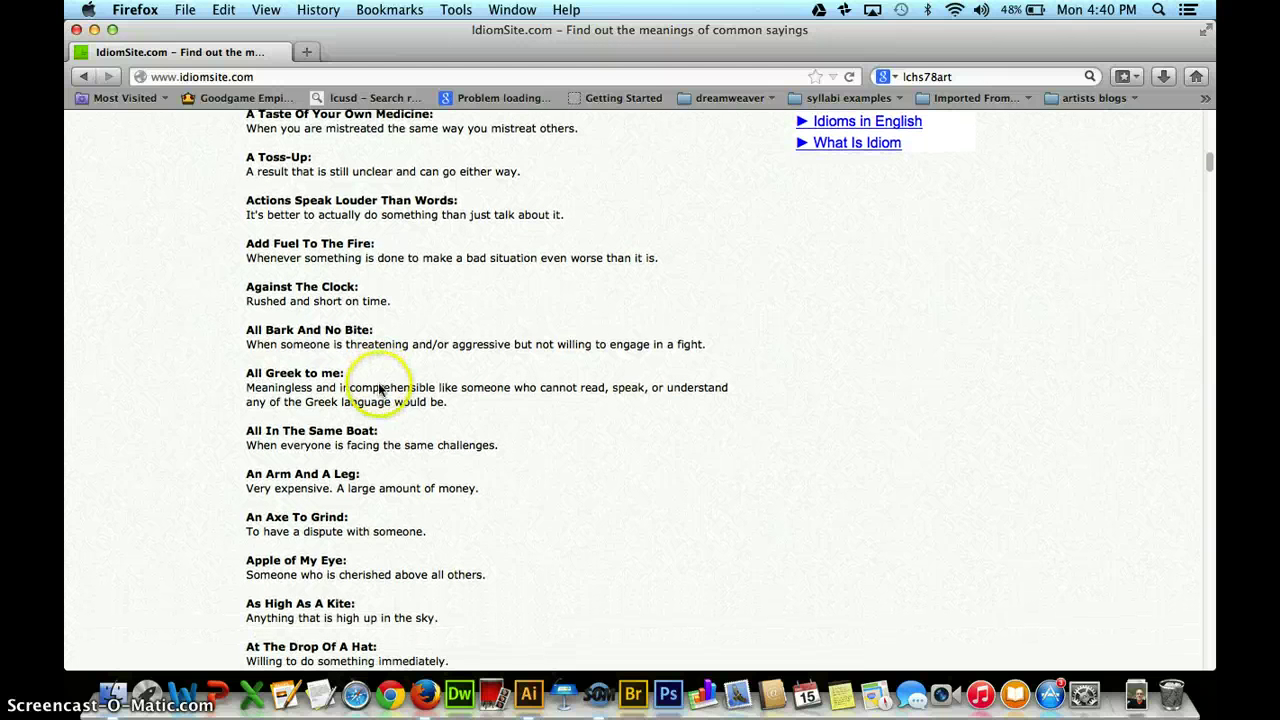
scroll(355, 443, down, 7)
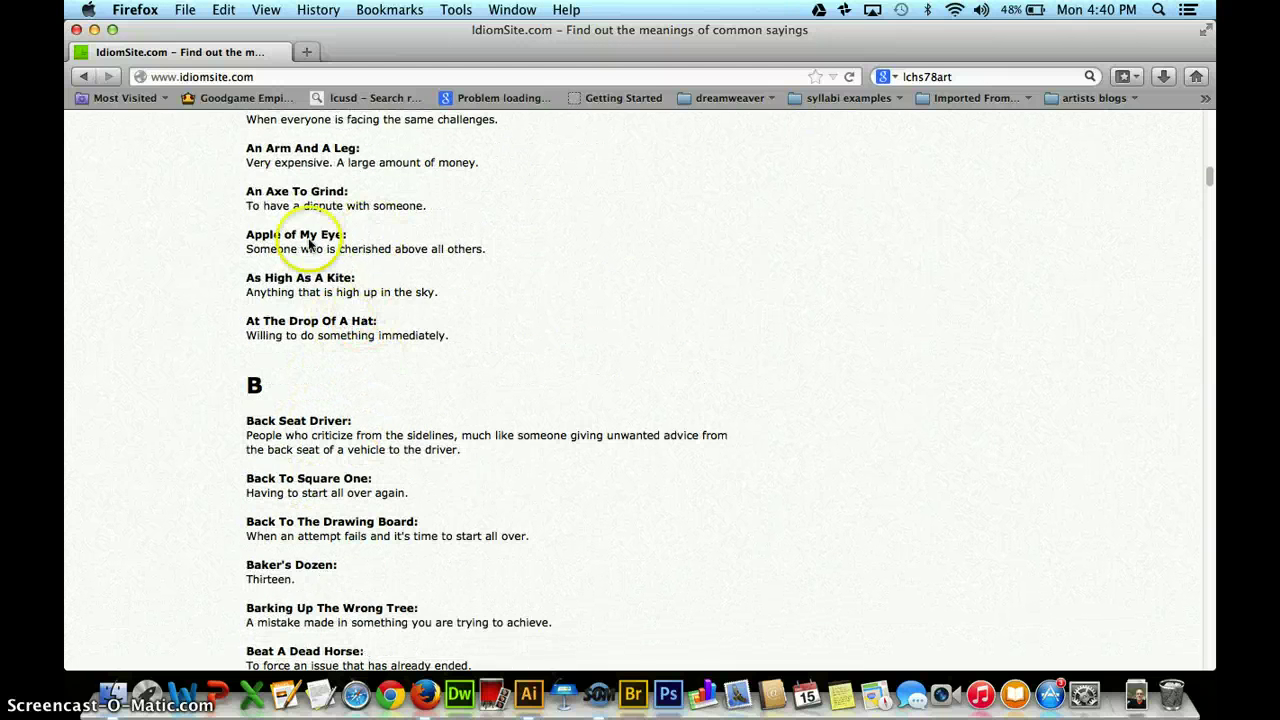
Read the meaning of the idiom "Apple of My Eye" in the list, highlighting its definition.
drag(253, 249, 486, 250)
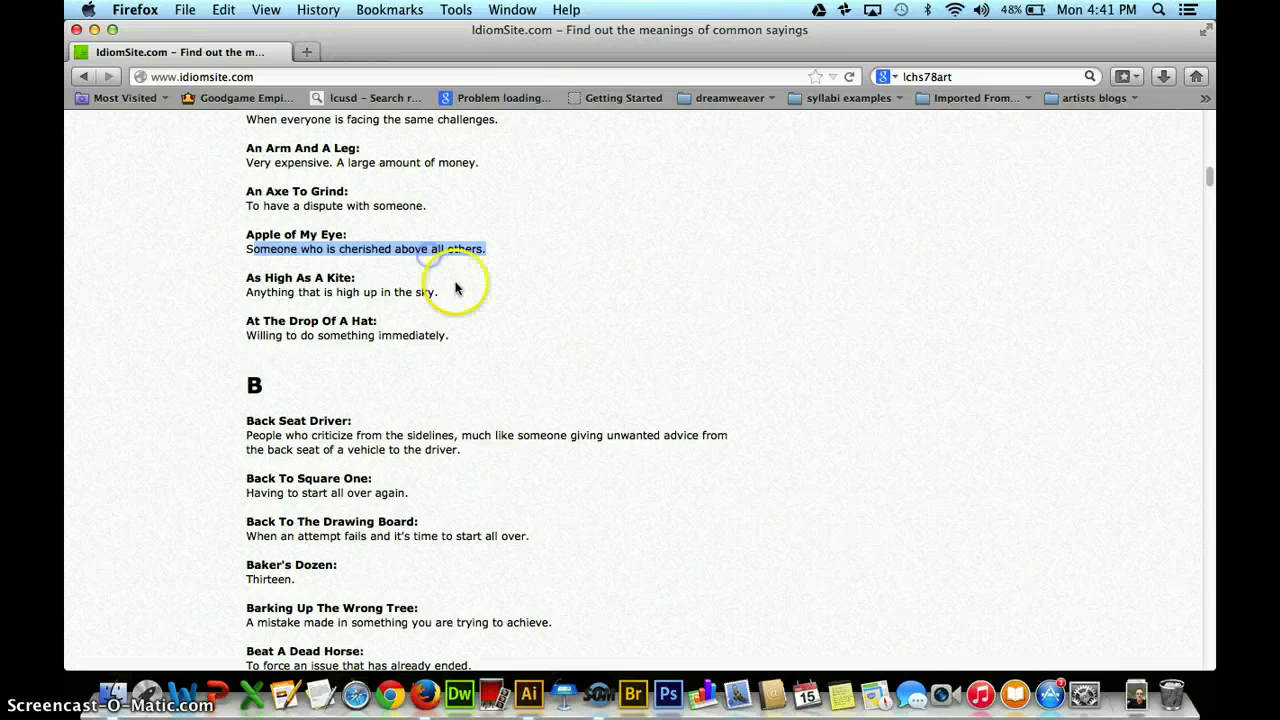
scroll(457, 292, up, 1)
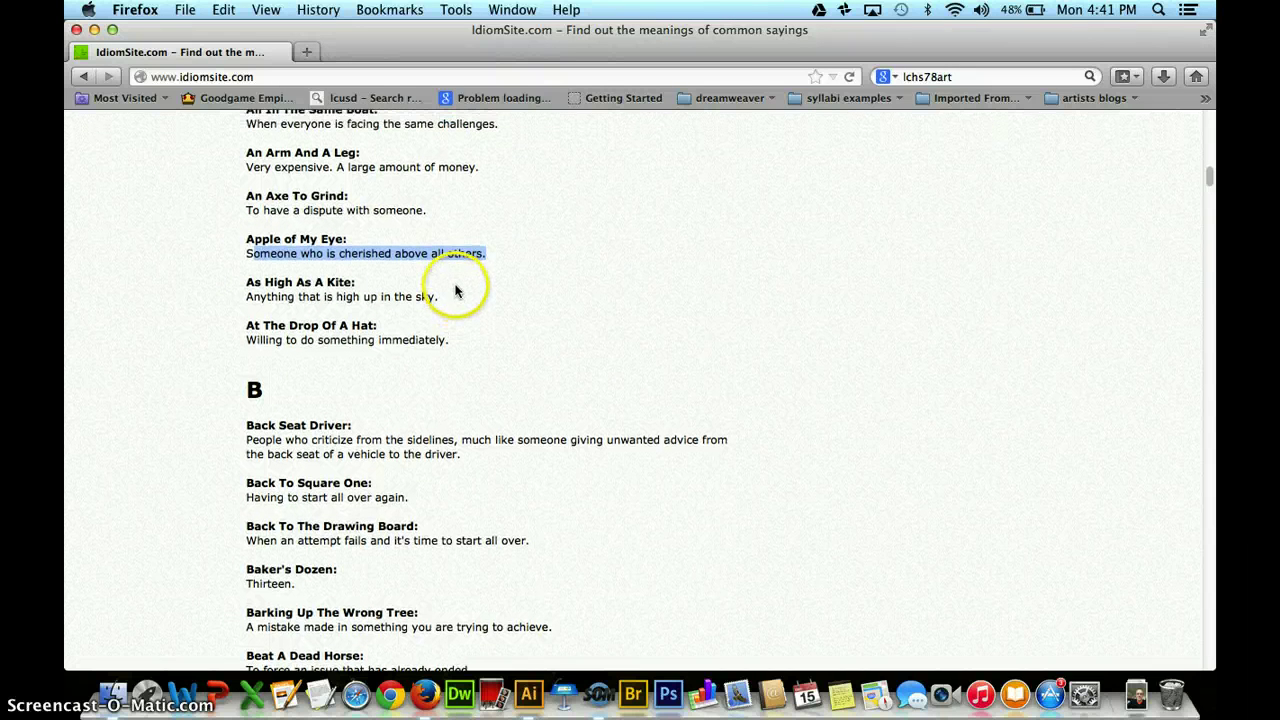
scroll(457, 305, up, 3)
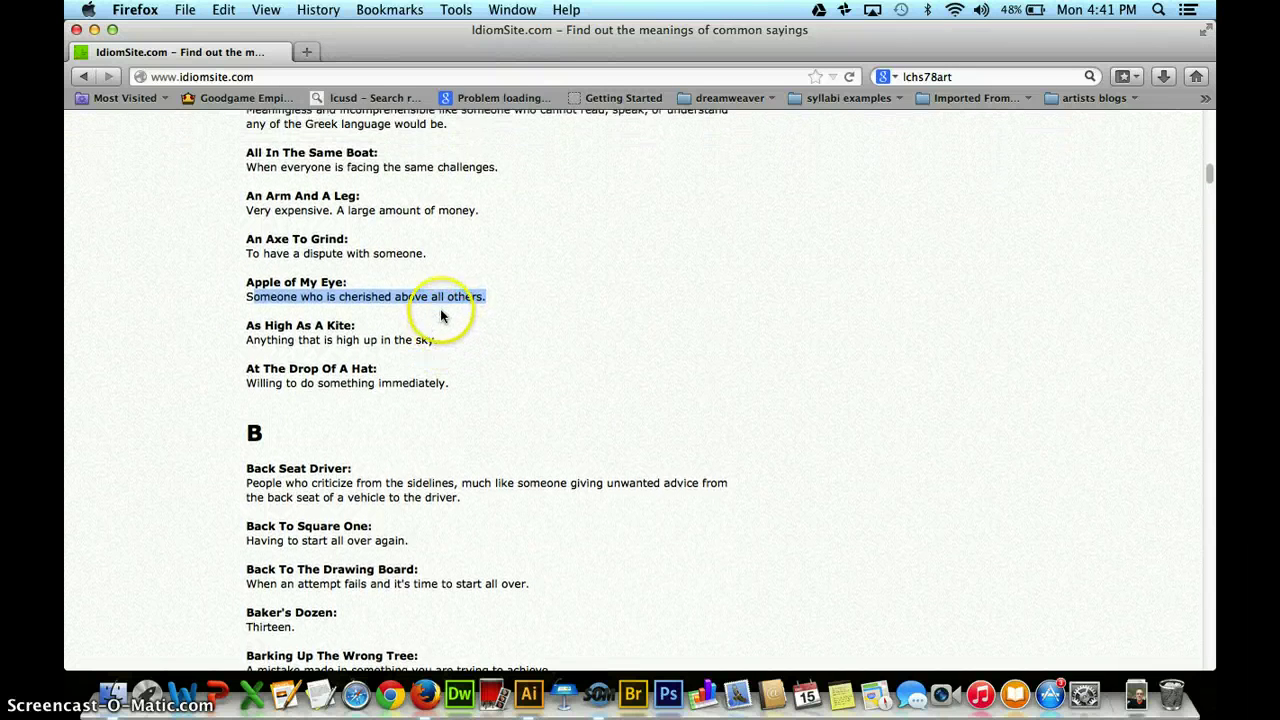
click(388, 340)
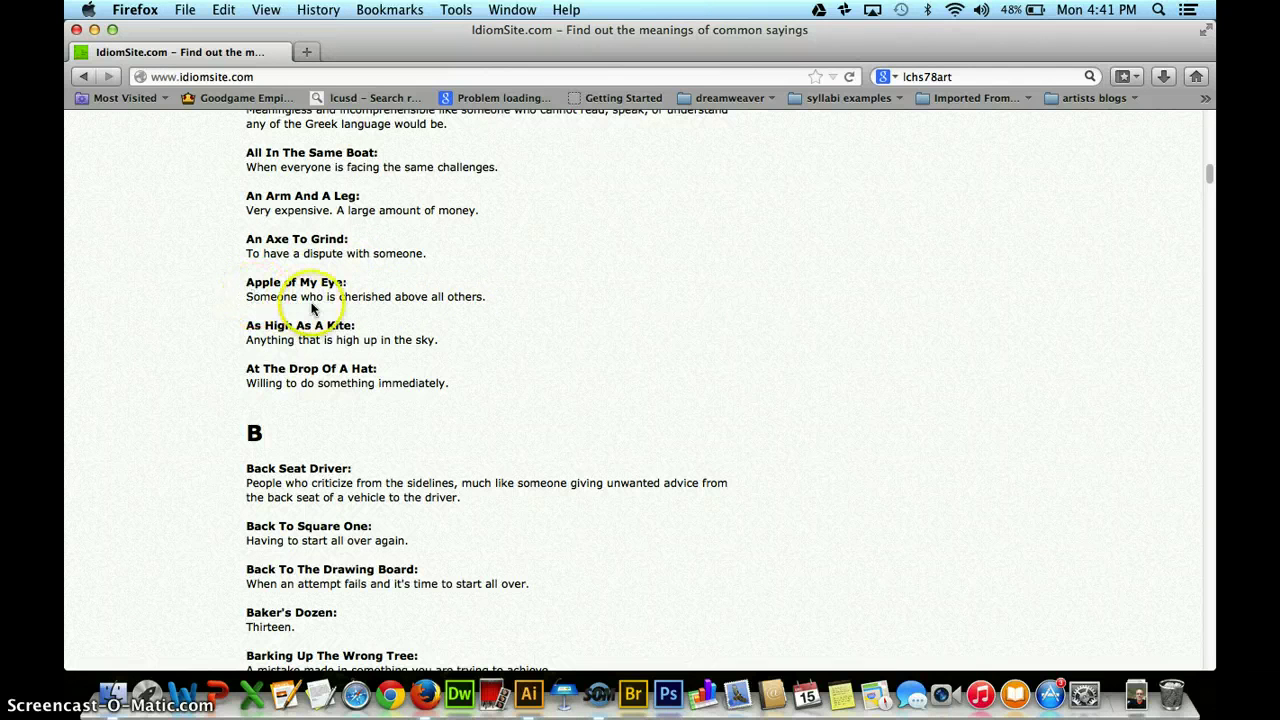
Find "Dog Days of Summer" among the D idioms and highlight its title and definition.
scroll(455, 318, down, 3)
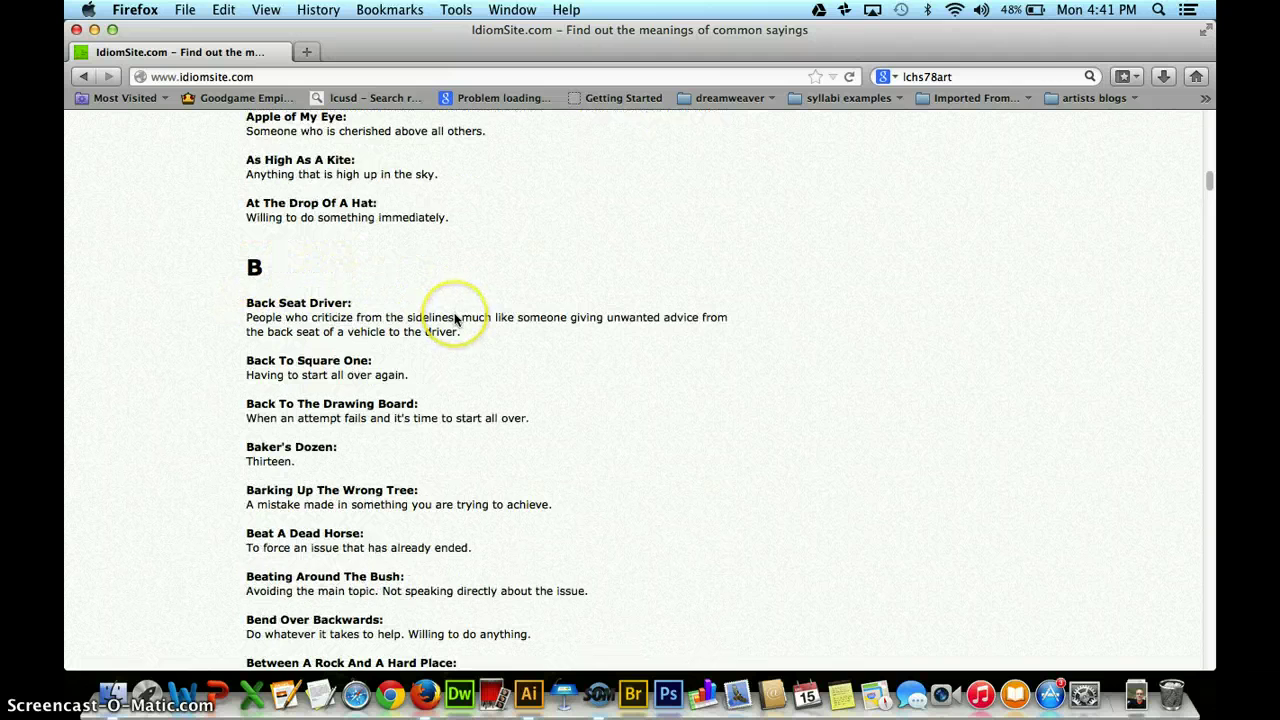
scroll(455, 316, up, 9)
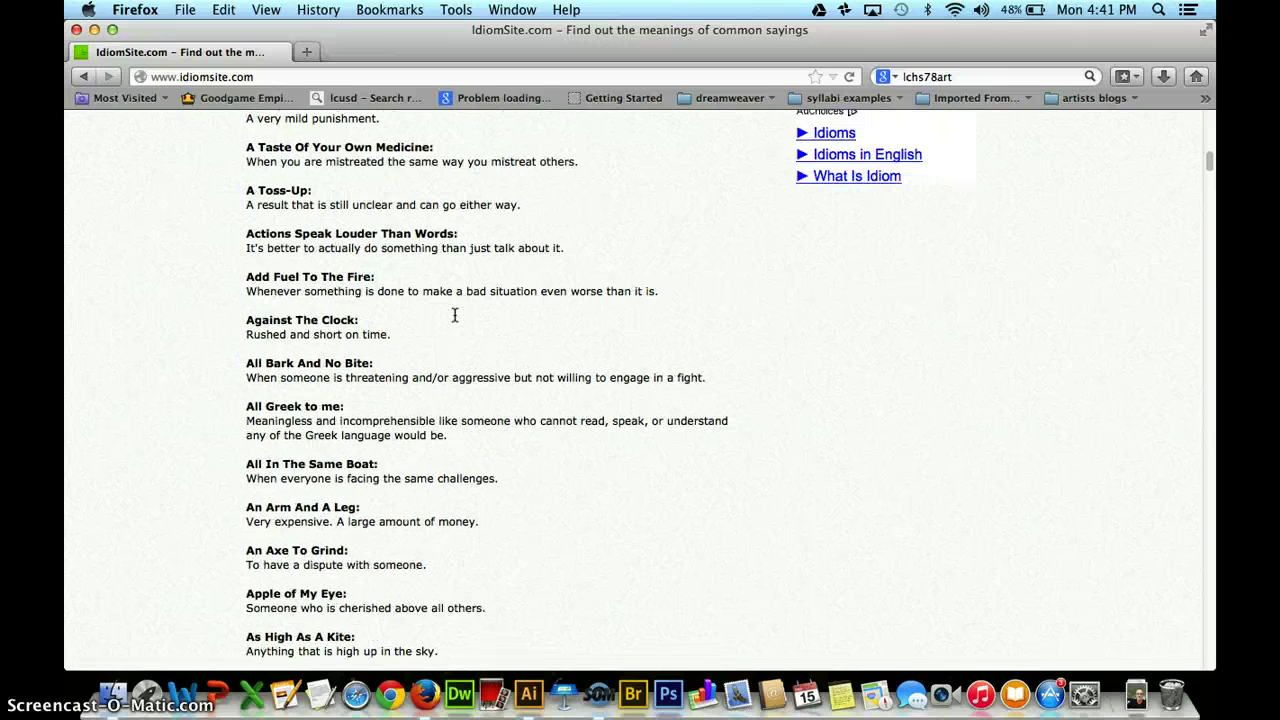
scroll(453, 314, up, 3)
scroll(451, 315, down, 20)
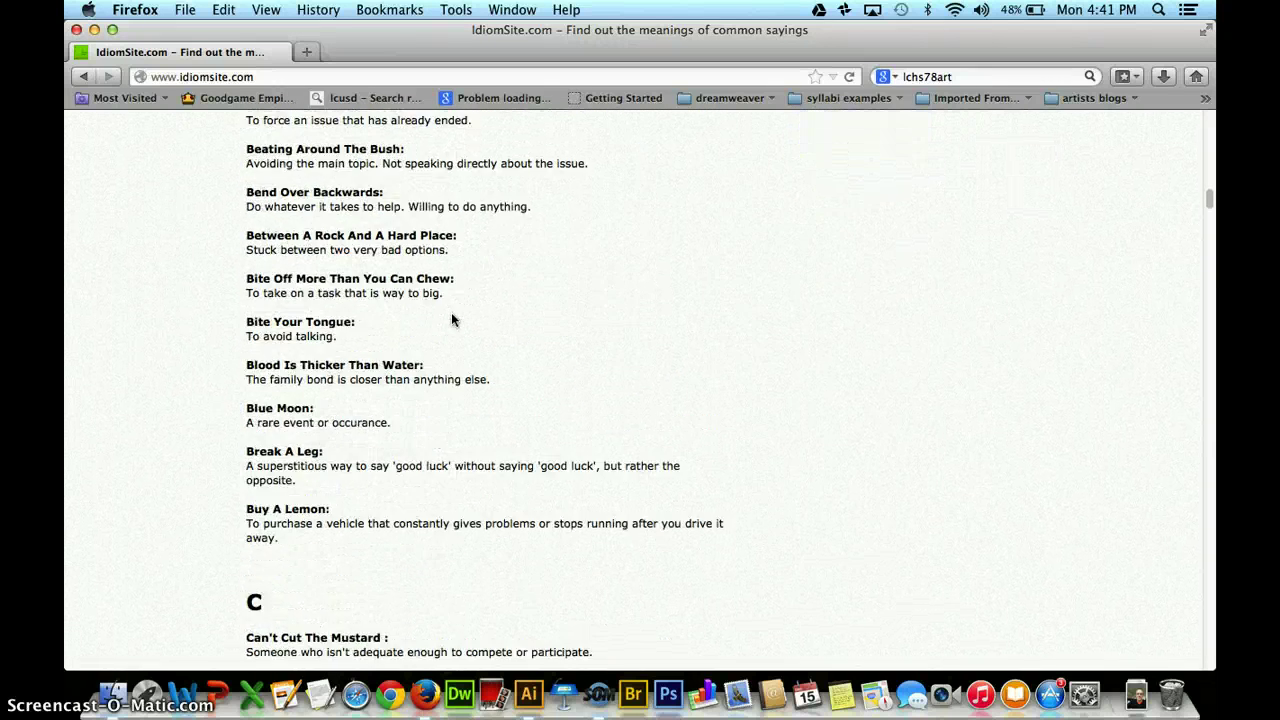
scroll(451, 318, down, 13)
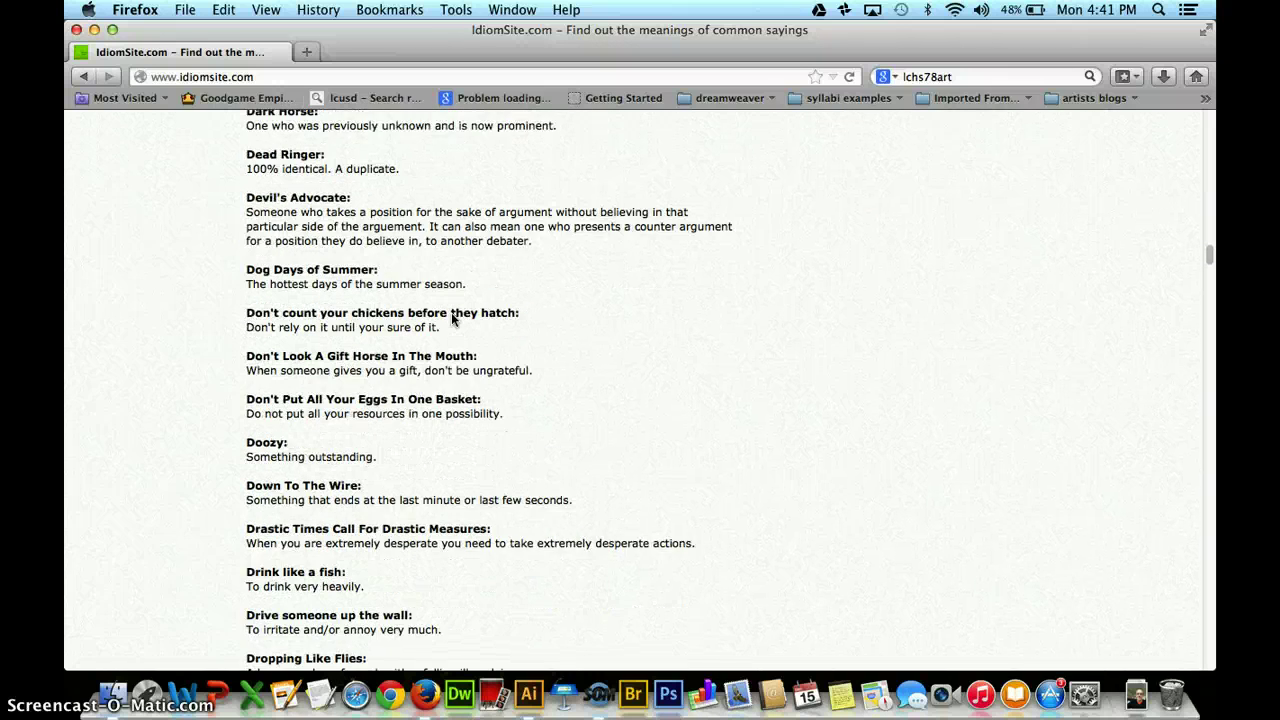
scroll(451, 312, down, 2)
scroll(451, 312, up, 3)
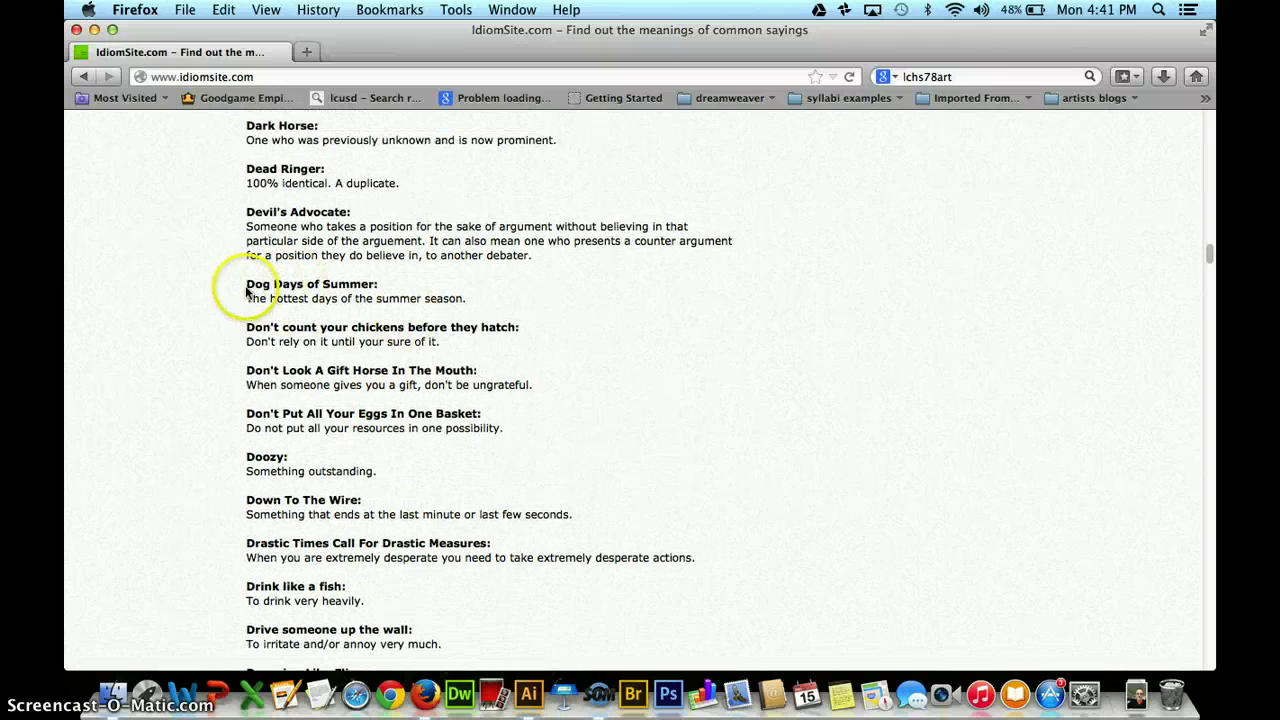
drag(229, 286, 382, 286)
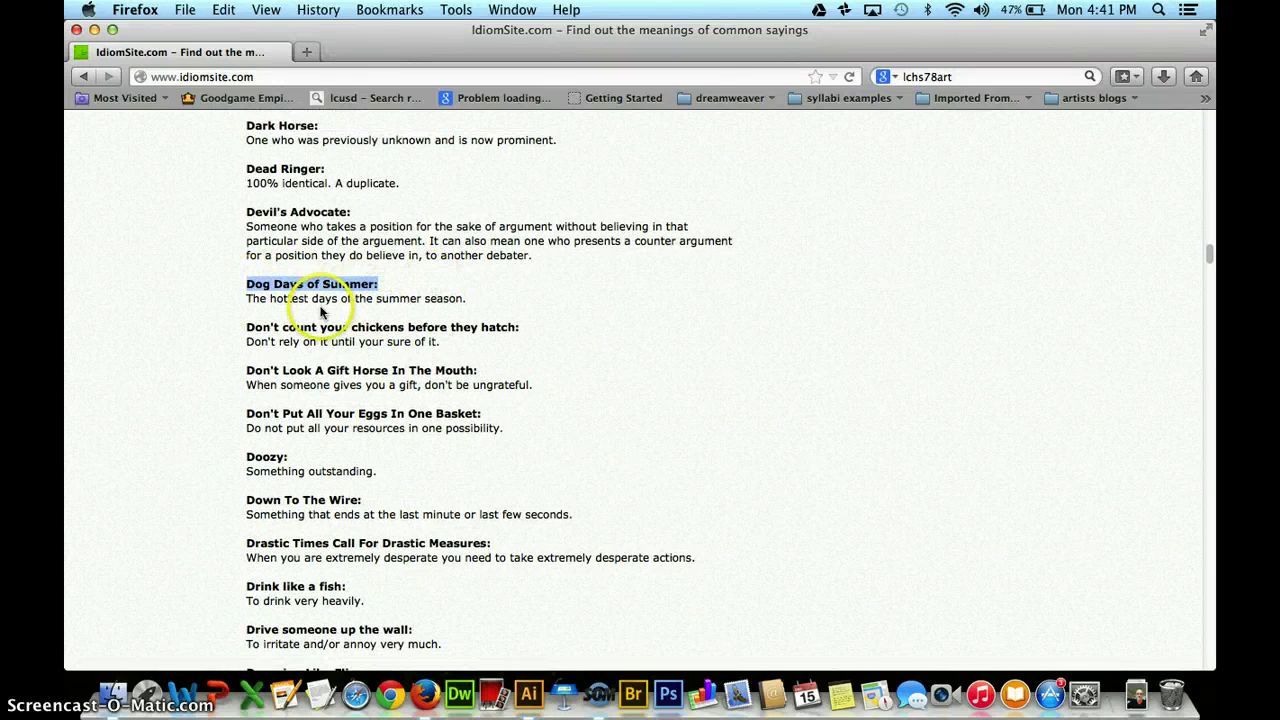
drag(271, 298, 466, 298)
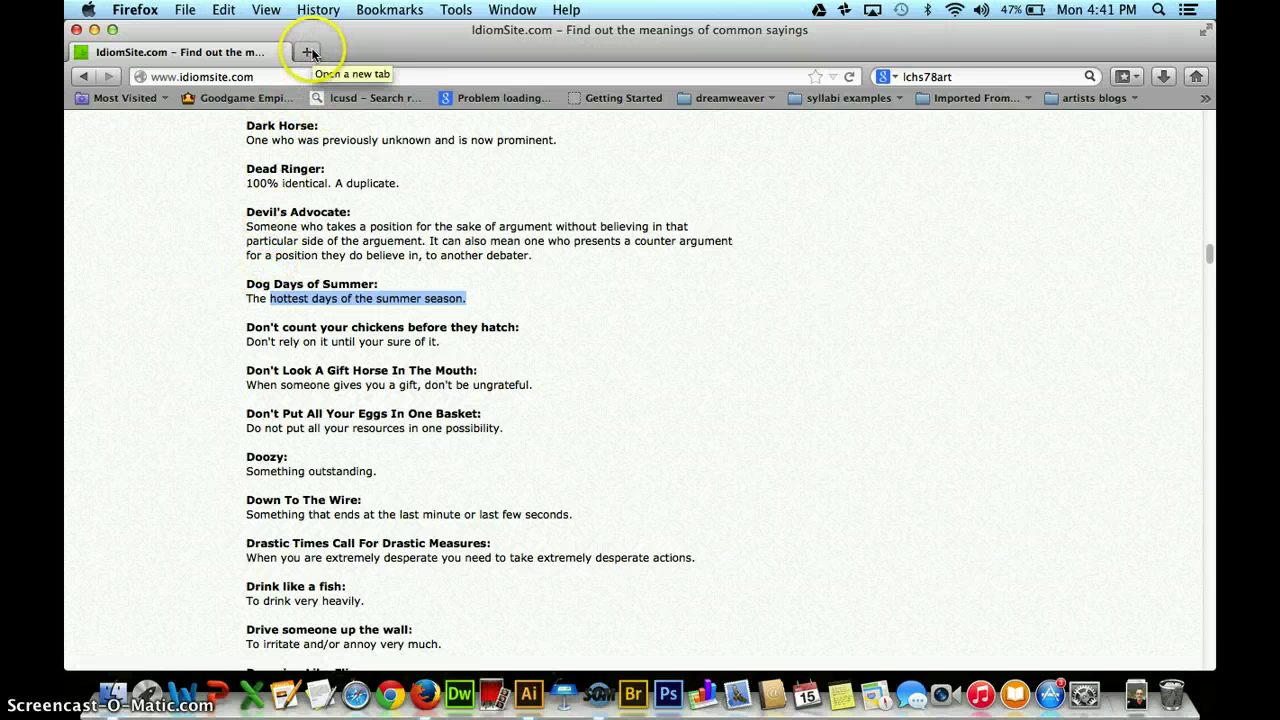
Search Google Images for "dogs" and preview the photo of the white dog with its tongue out against a window.
click(945, 77)
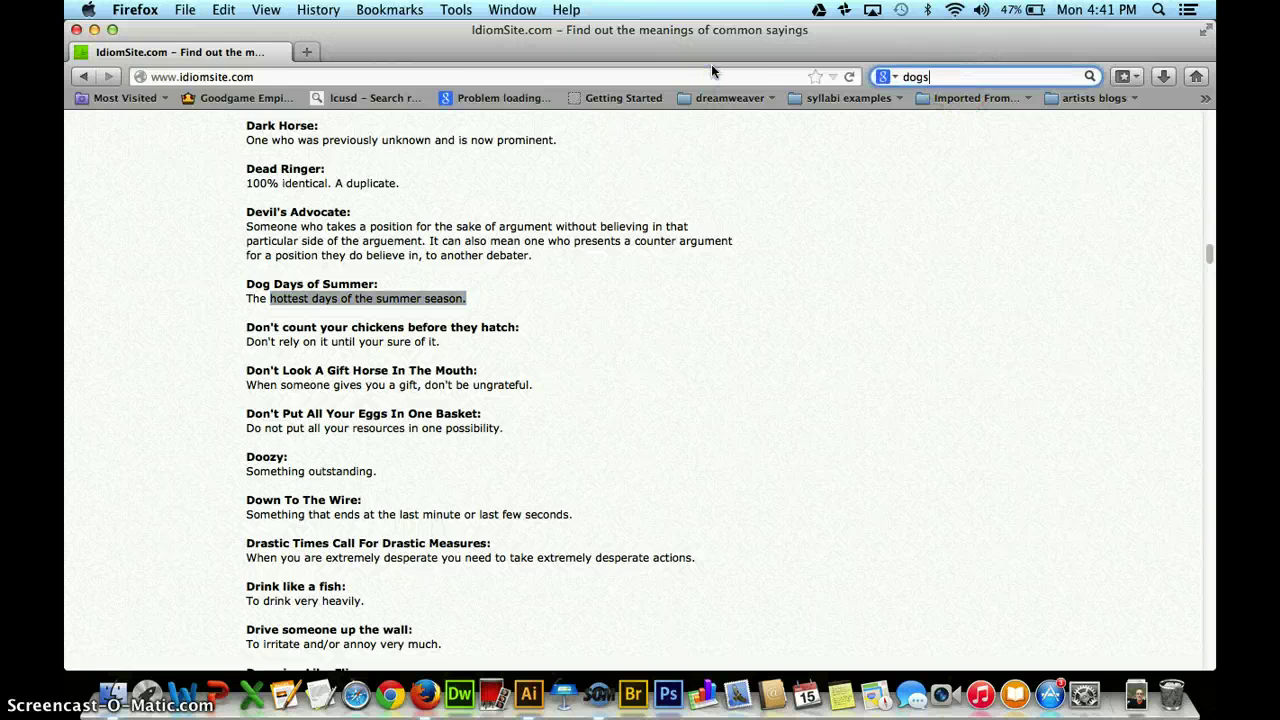
key(Return)
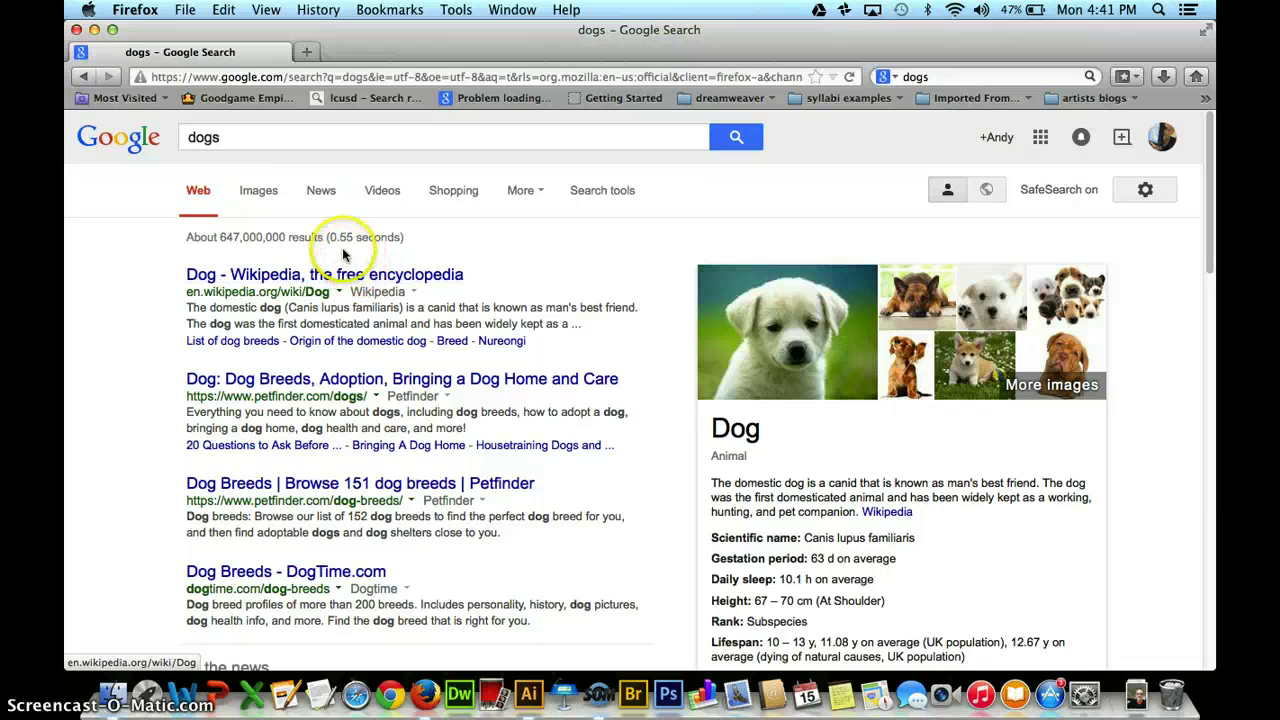
click(258, 190)
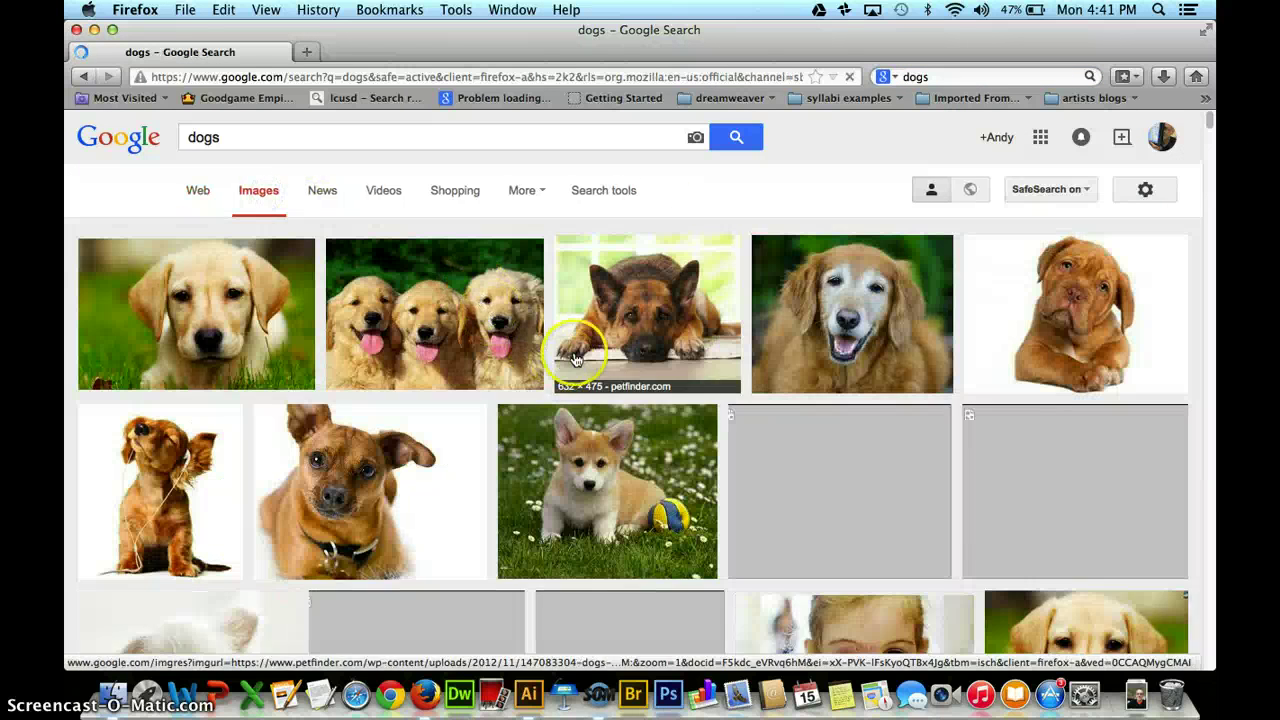
scroll(575, 358, down, 15)
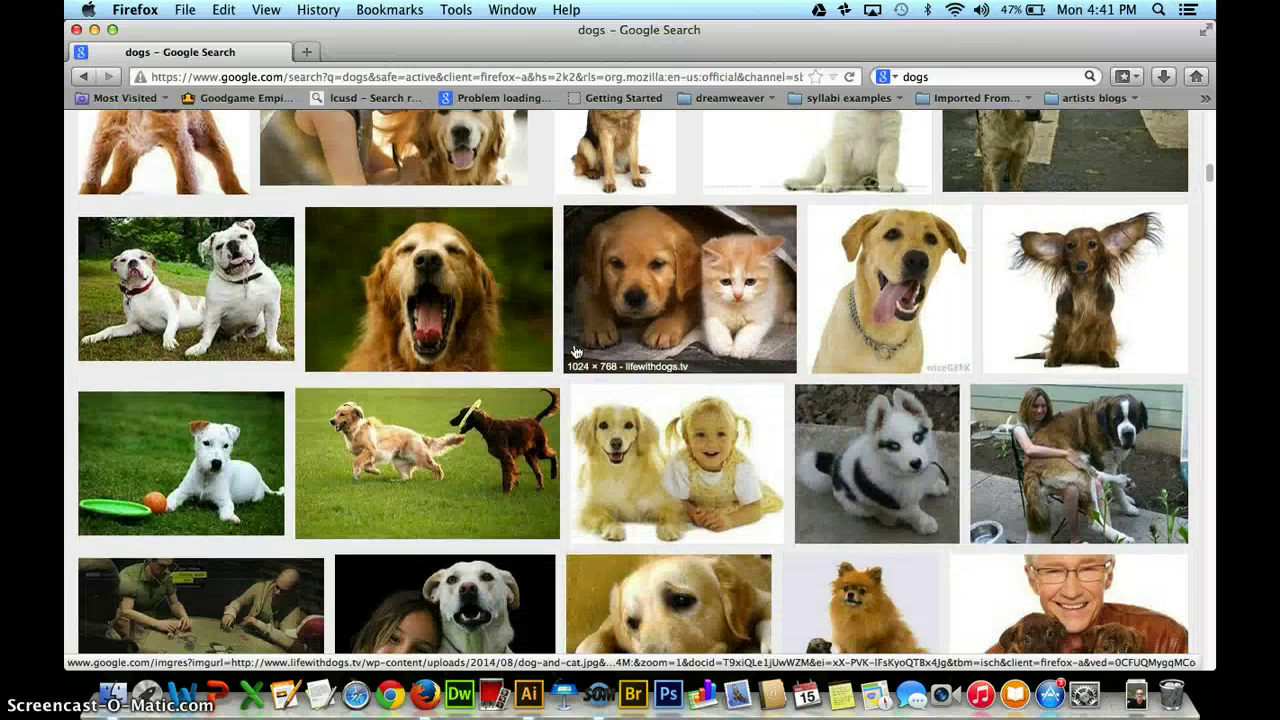
scroll(463, 343, down, 8)
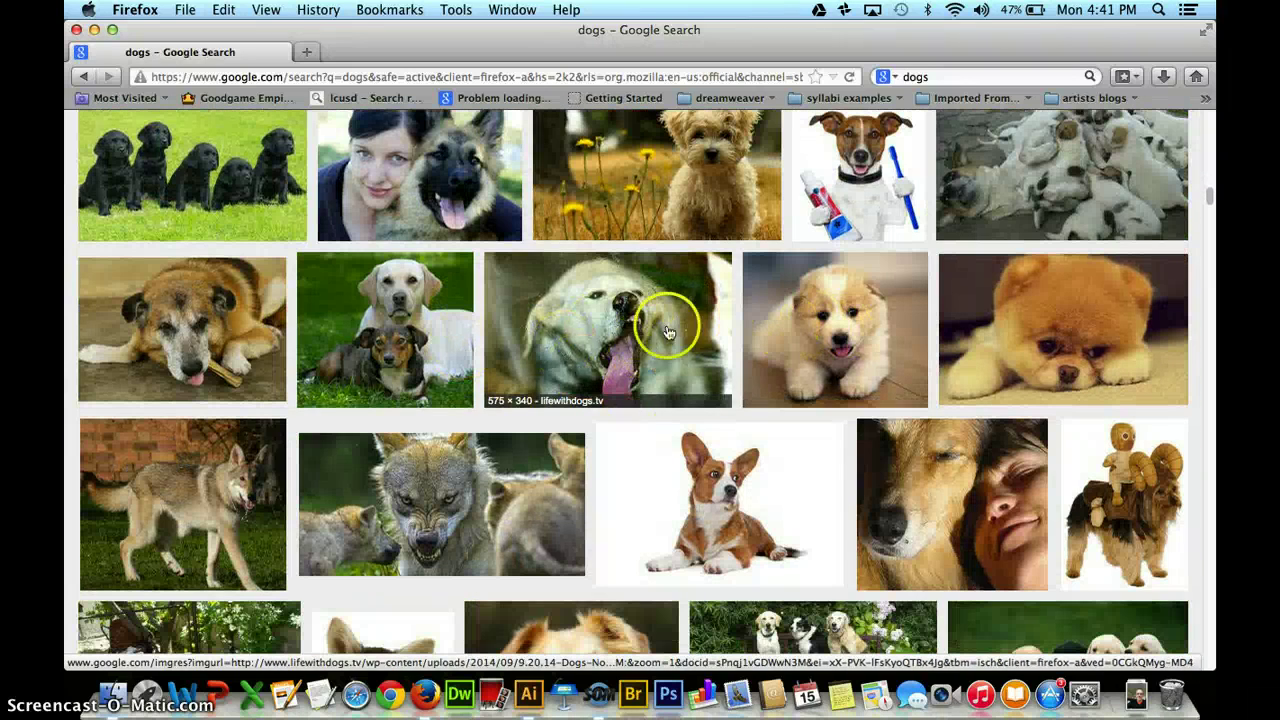
click(600, 335)
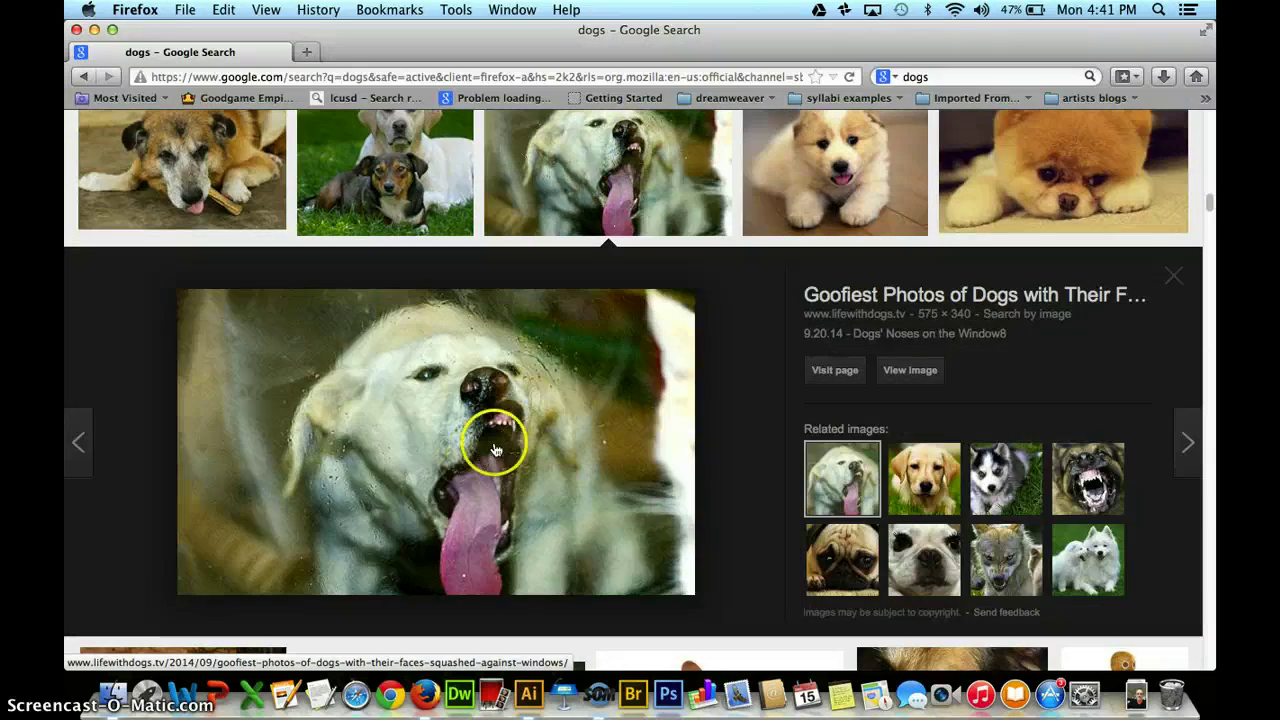
Find the "Understanding dog emotions" photo of a laughing white dog among the results and save it to the Desktop as happy-dog.jpg.
scroll(497, 448, down, 10)
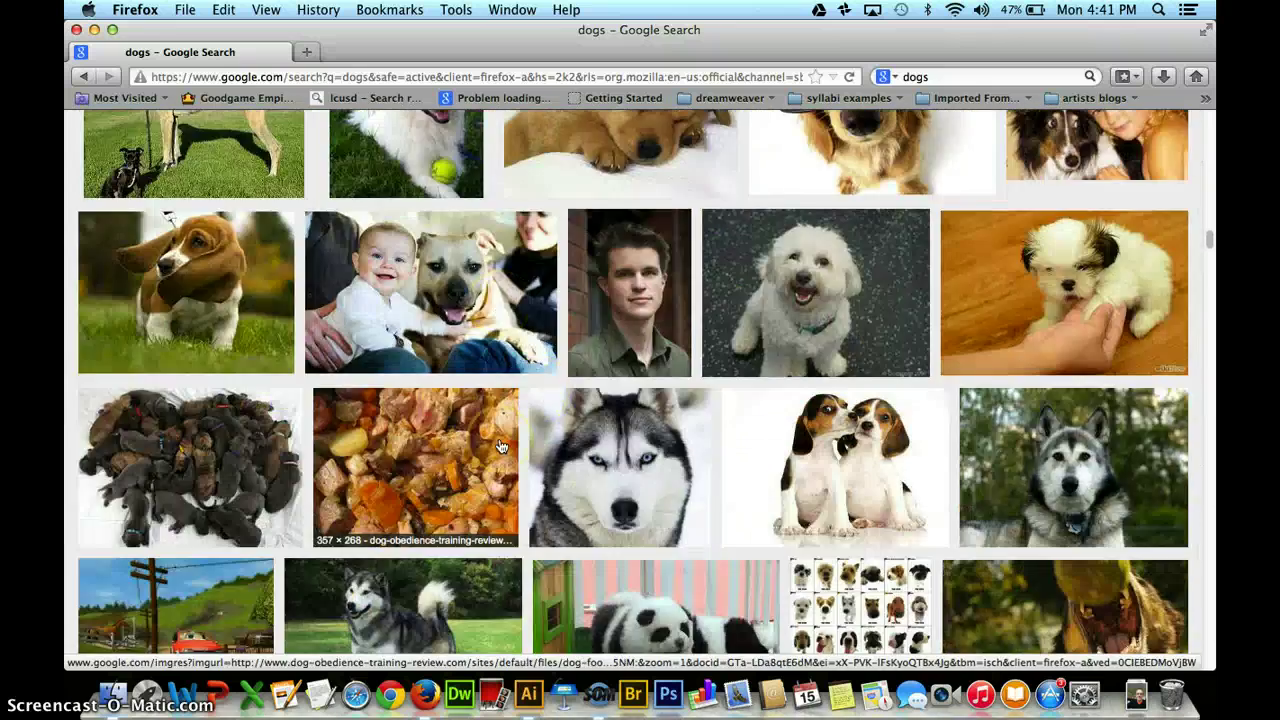
scroll(500, 447, up, 8)
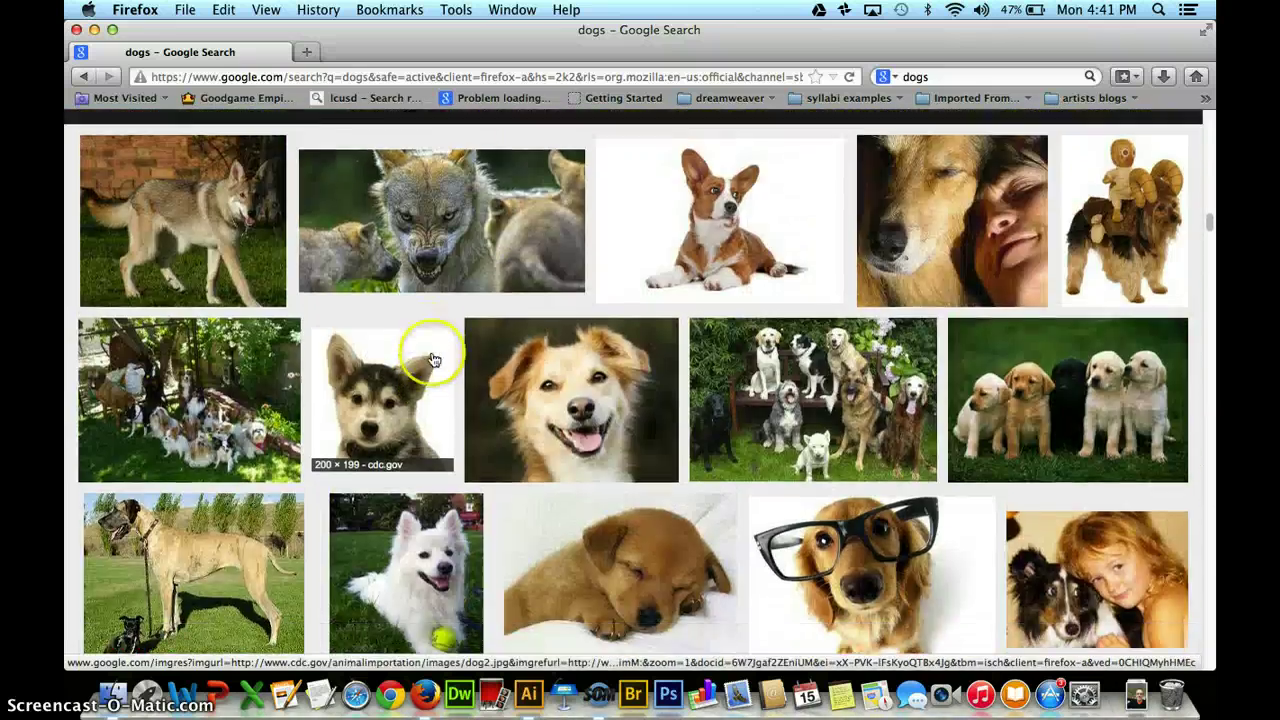
scroll(435, 360, down, 5)
scroll(435, 360, up, 1)
scroll(438, 352, down, 5)
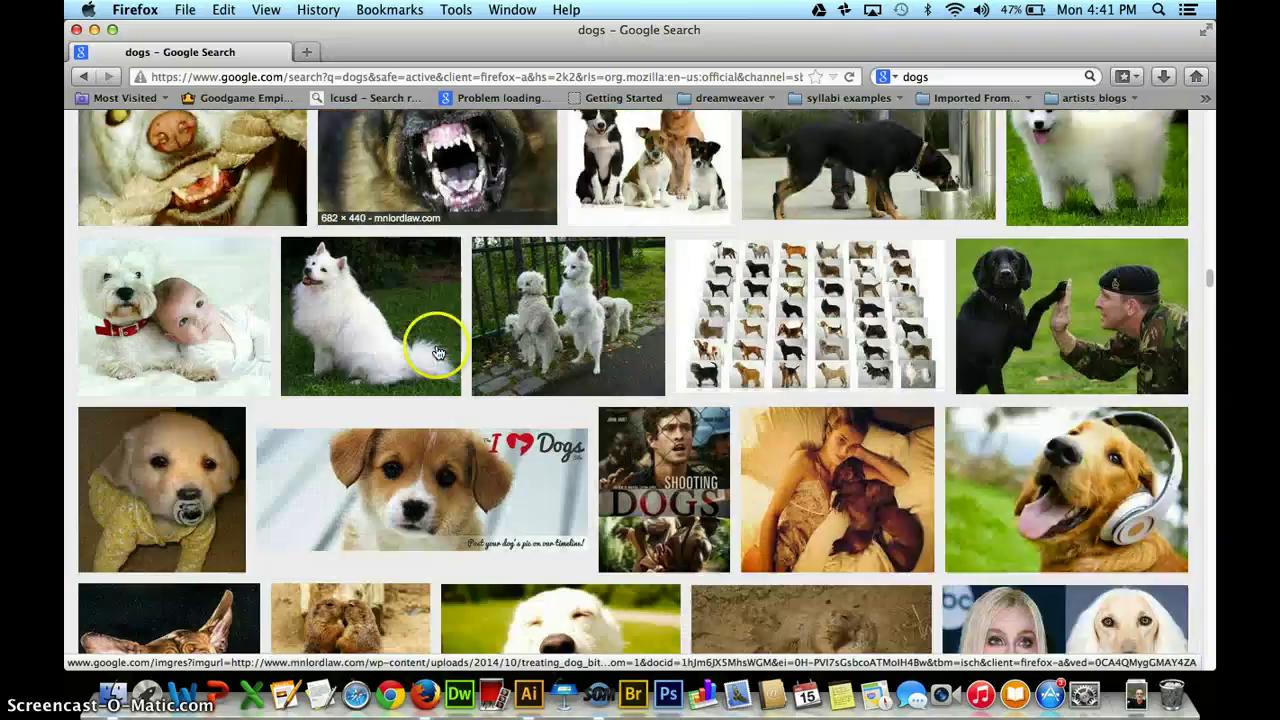
scroll(470, 360, down, 6)
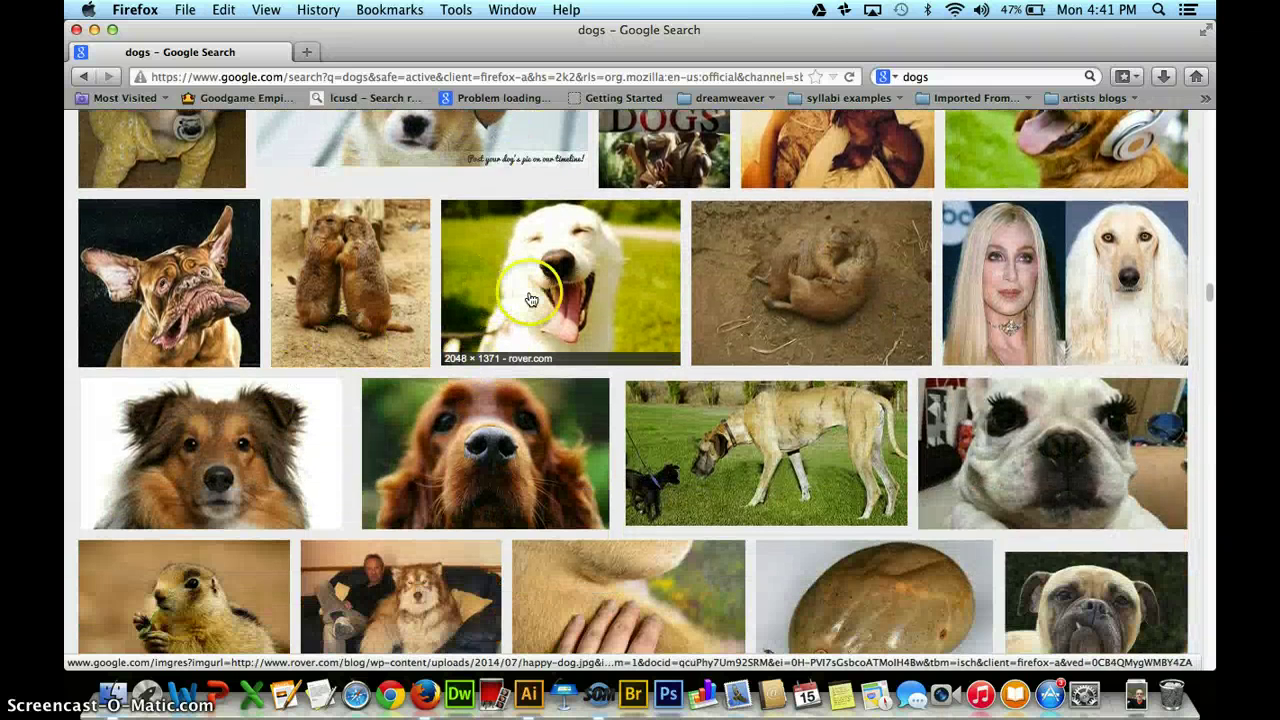
click(531, 300)
right_click(478, 377)
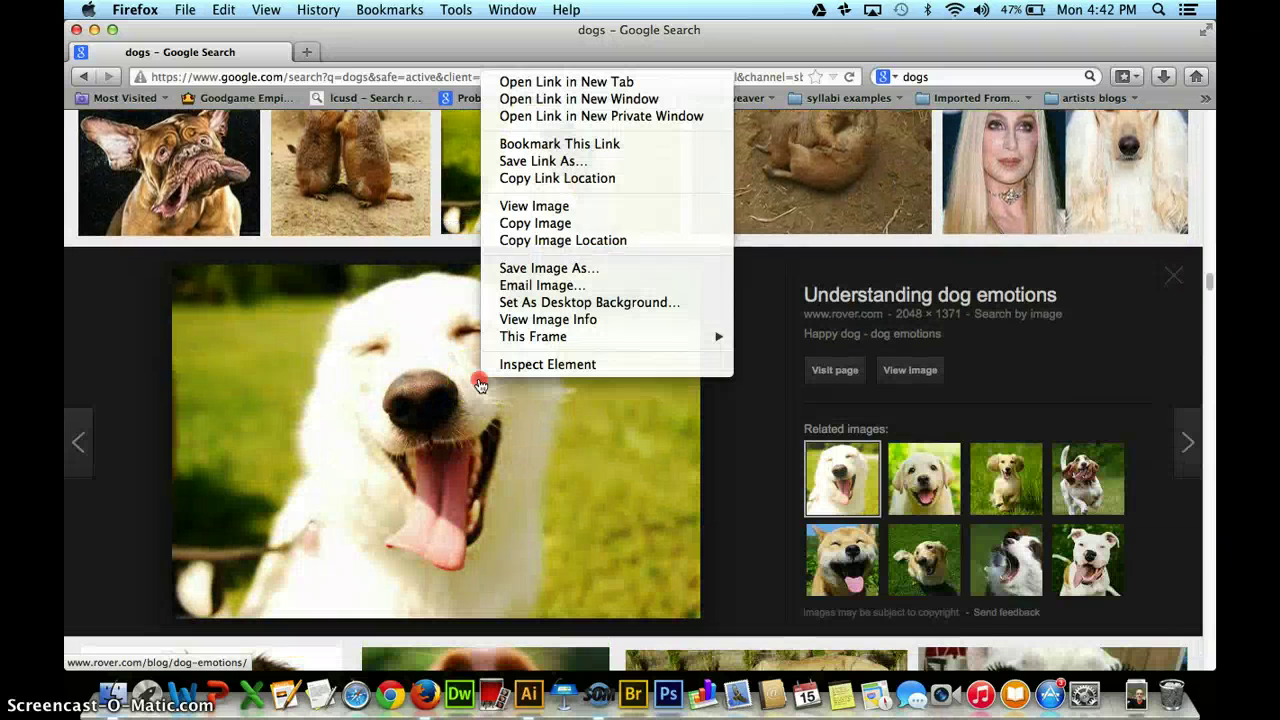
click(541, 224)
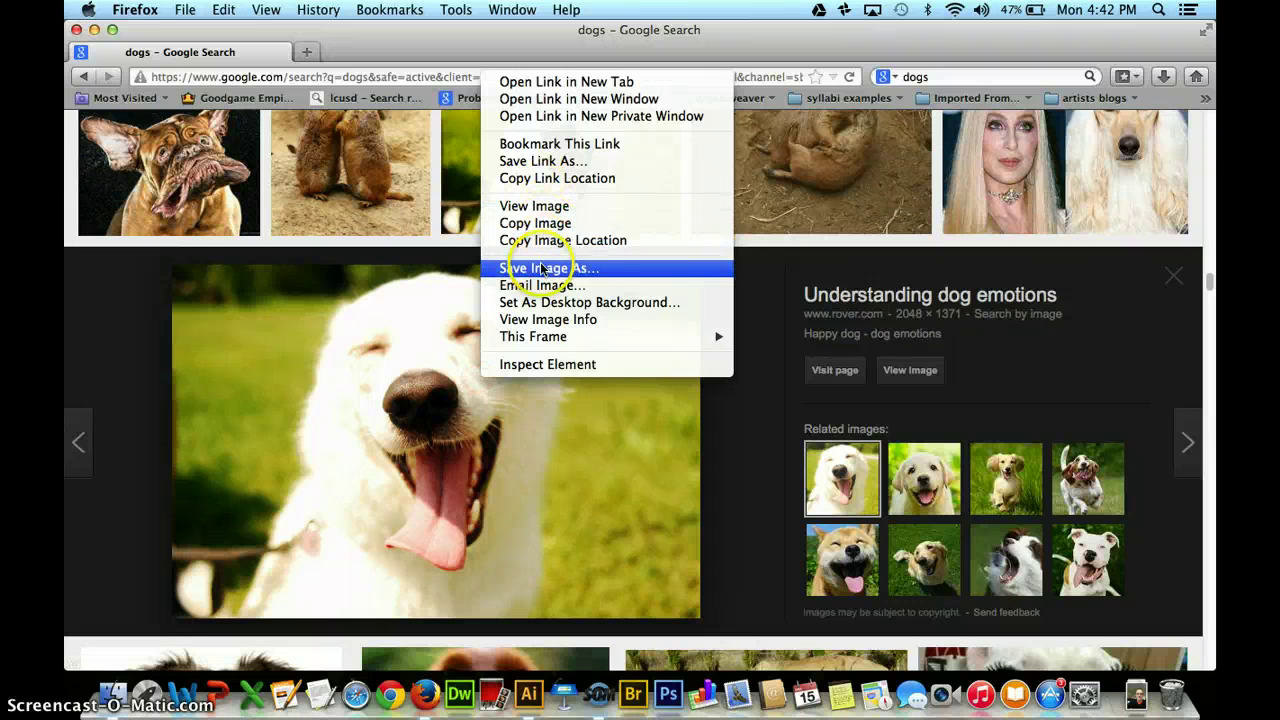
click(540, 266)
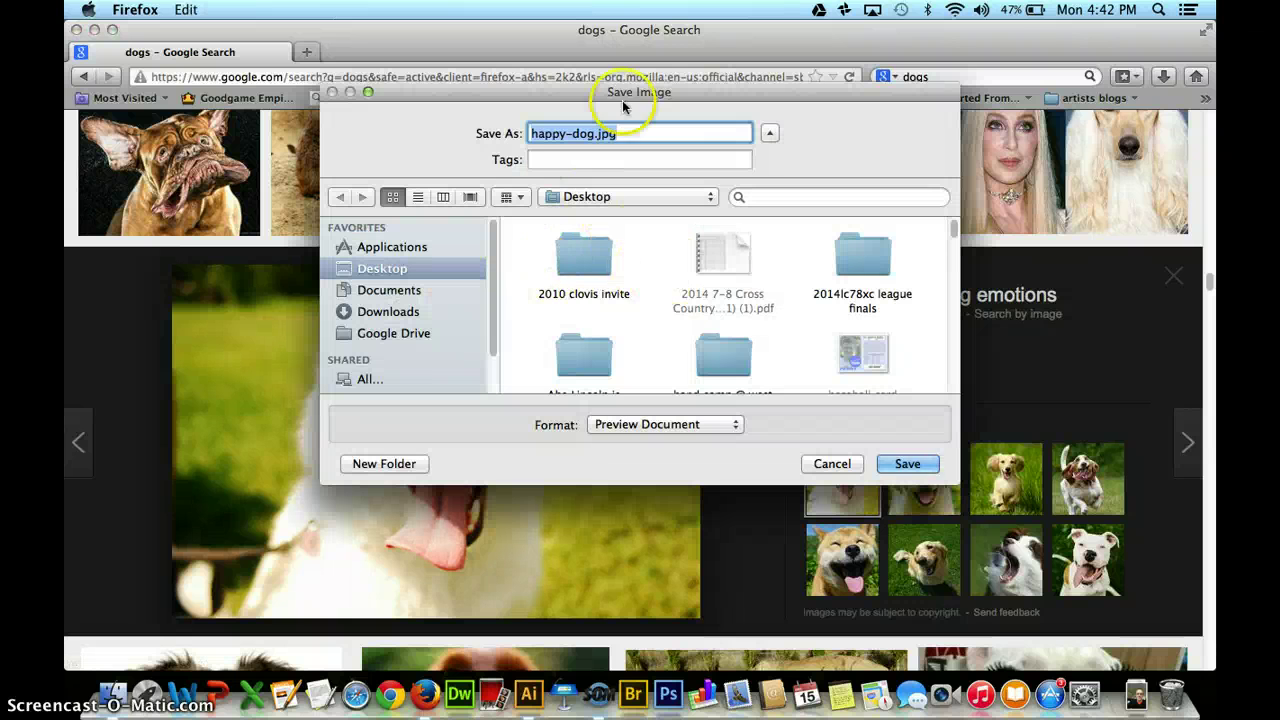
click(907, 463)
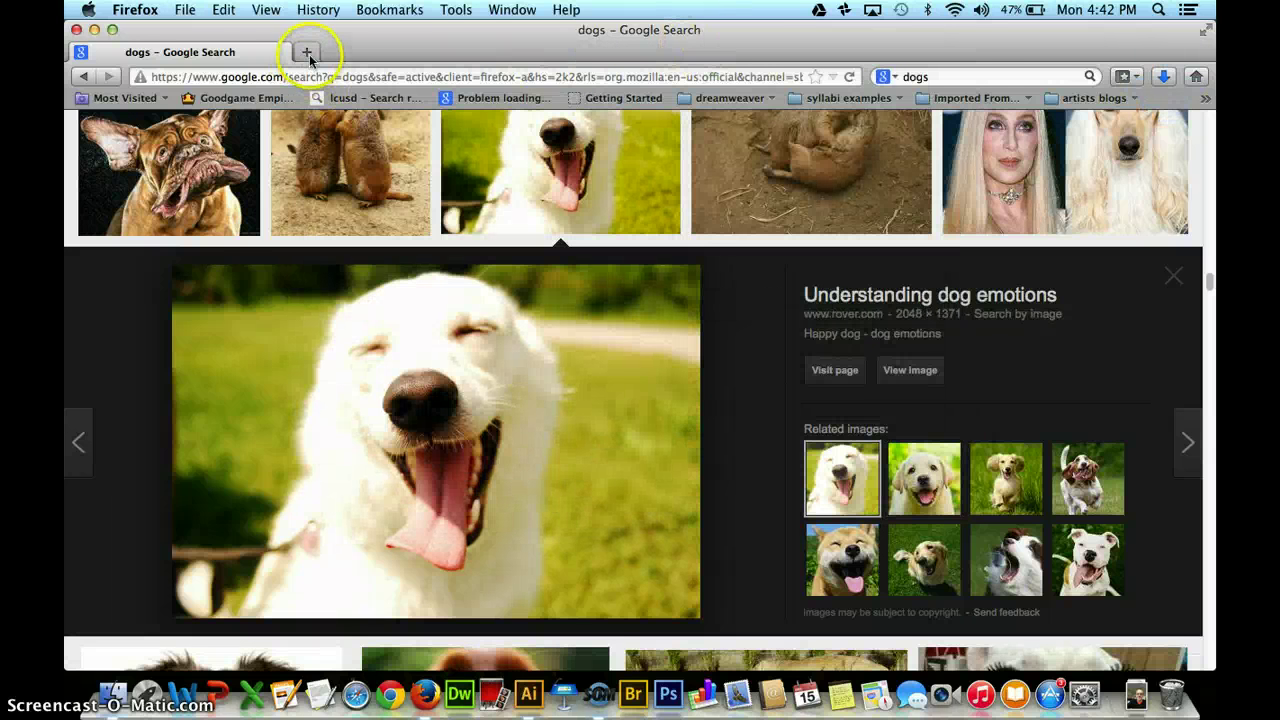
Search Google Images for "hot sun".
click(973, 77)
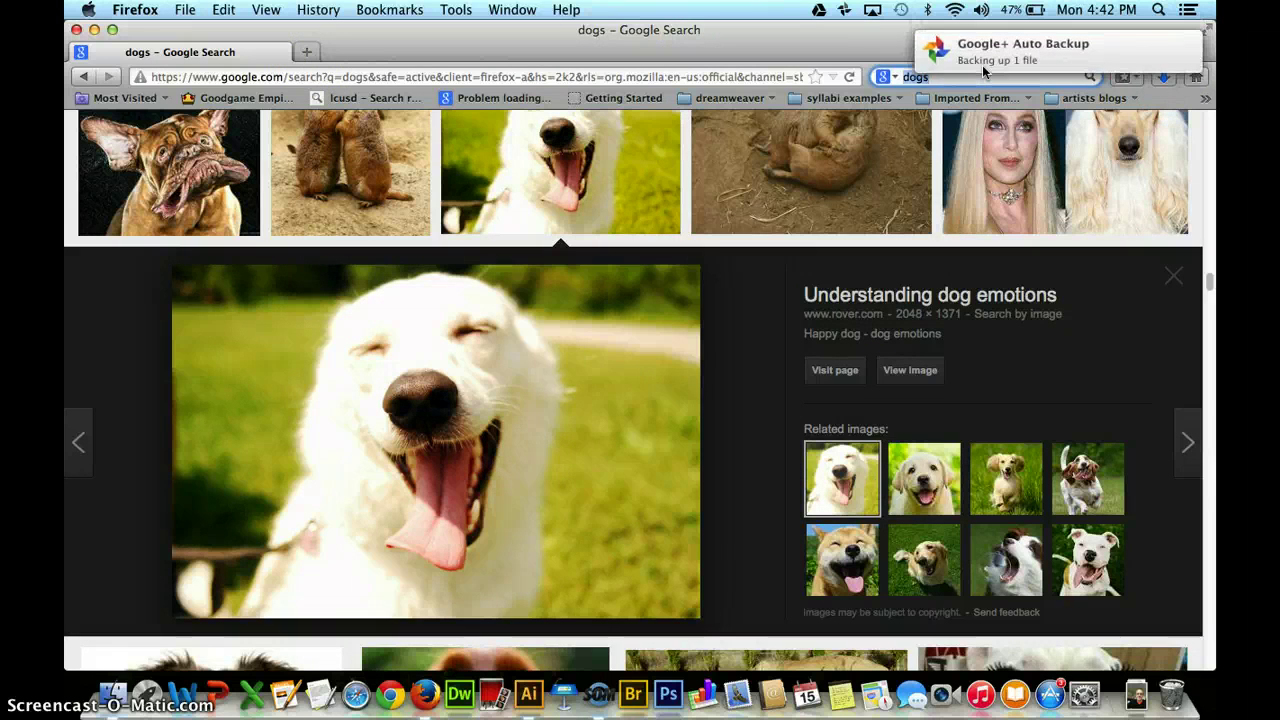
text(hot sun)
key(Return)
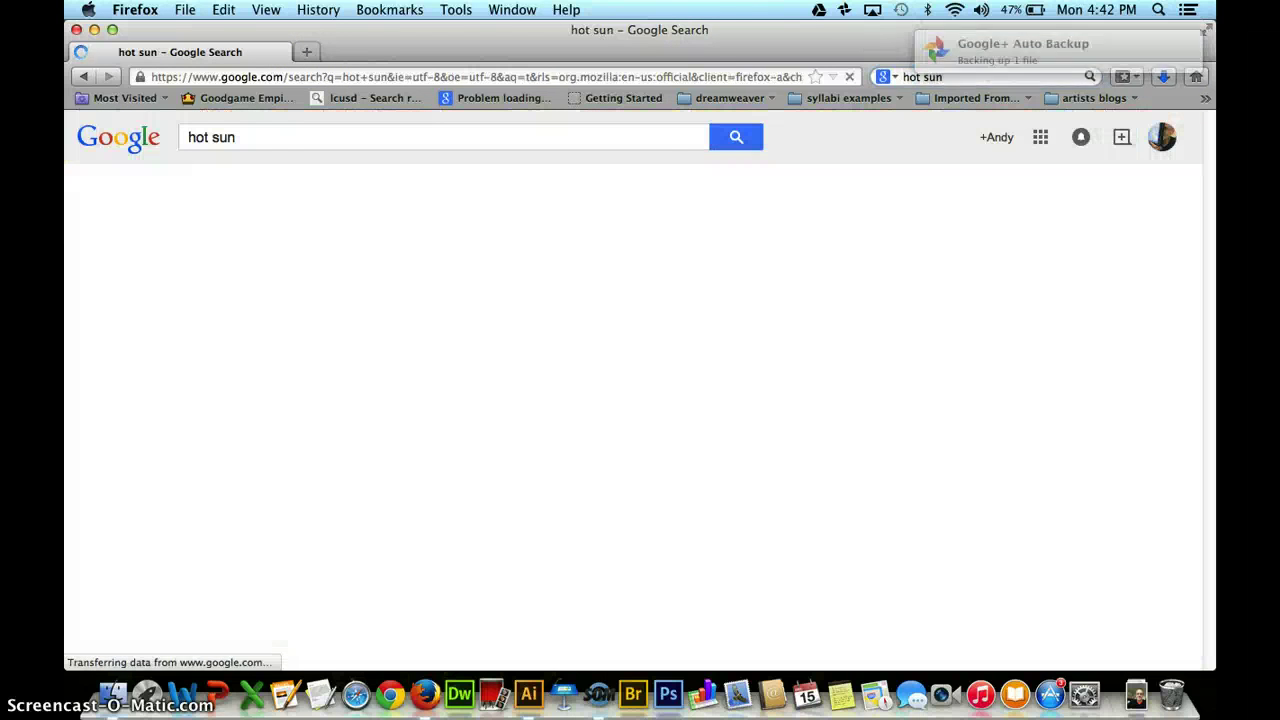
click(260, 190)
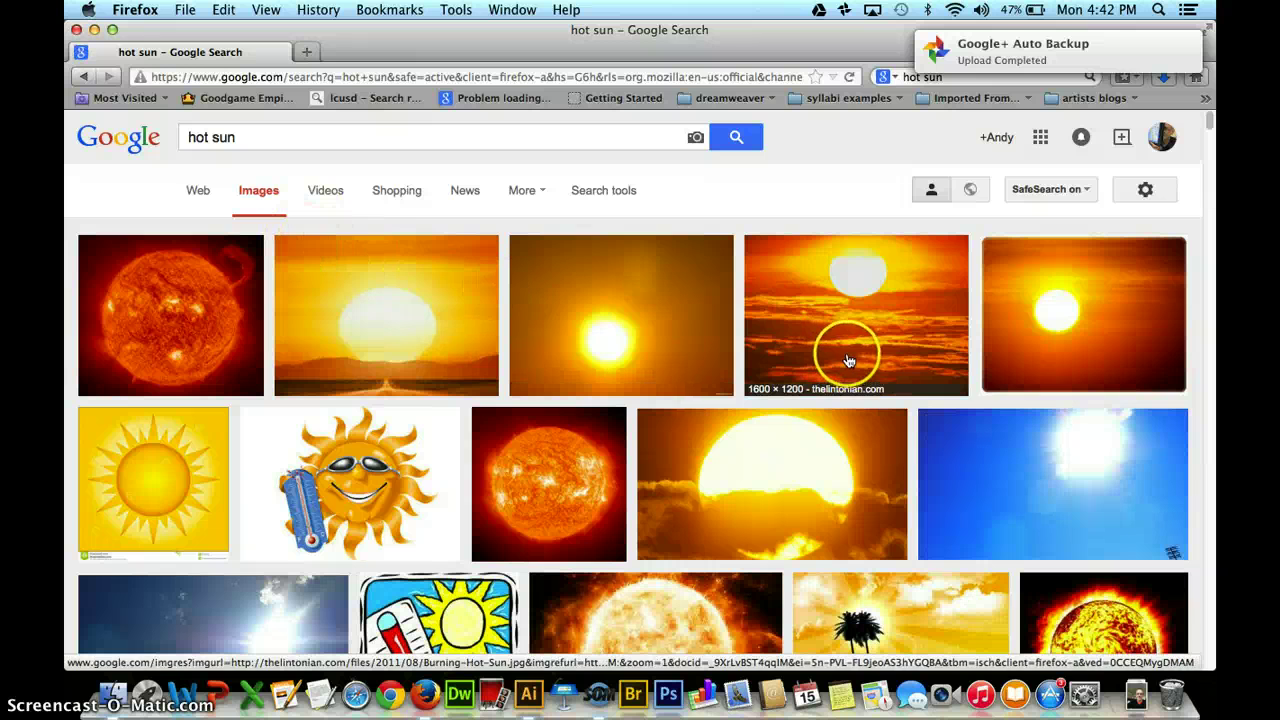
Save the Inside EVs picture of the sun setting over a road to the Desktop as hot-sun.jpg.
click(415, 280)
right_click(442, 440)
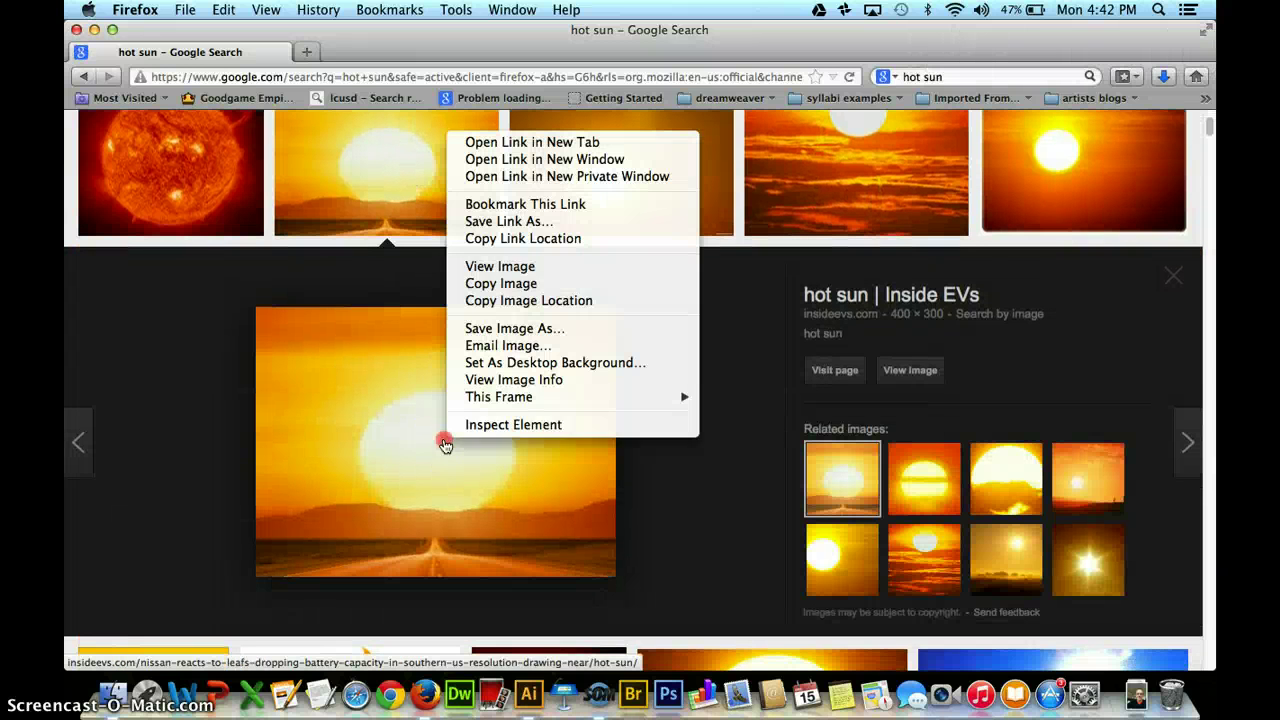
click(492, 283)
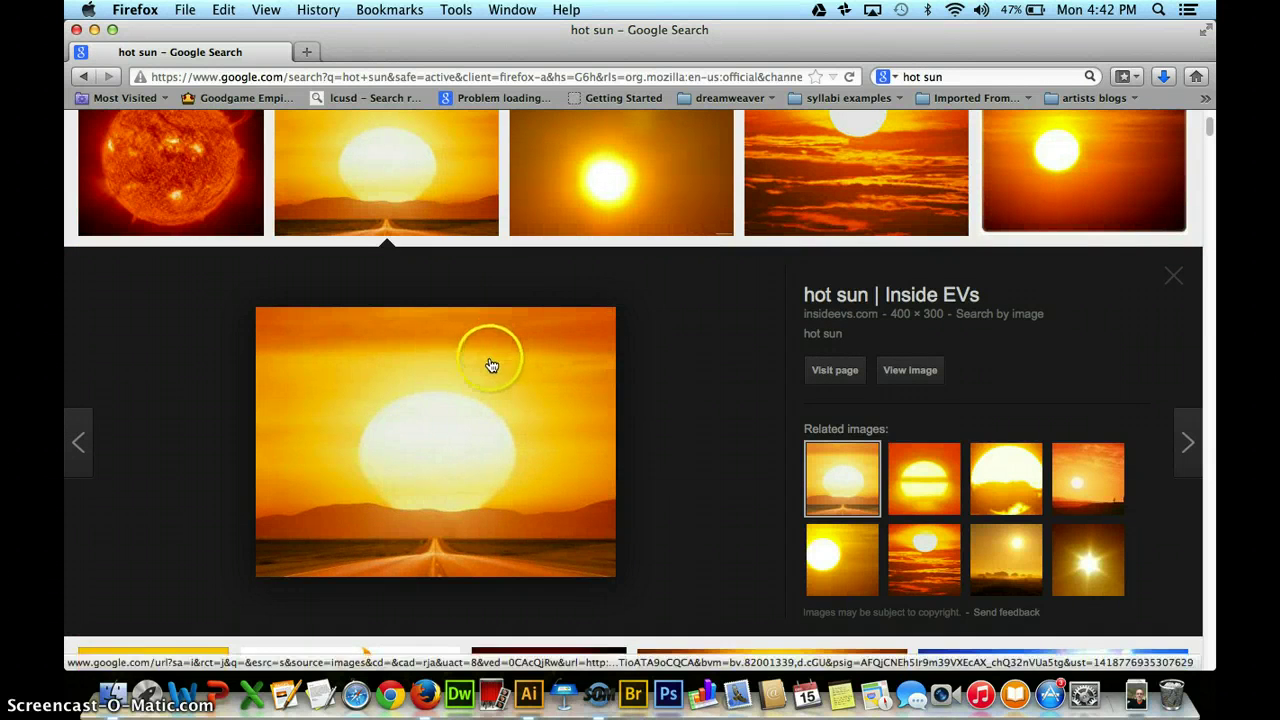
right_click(462, 386)
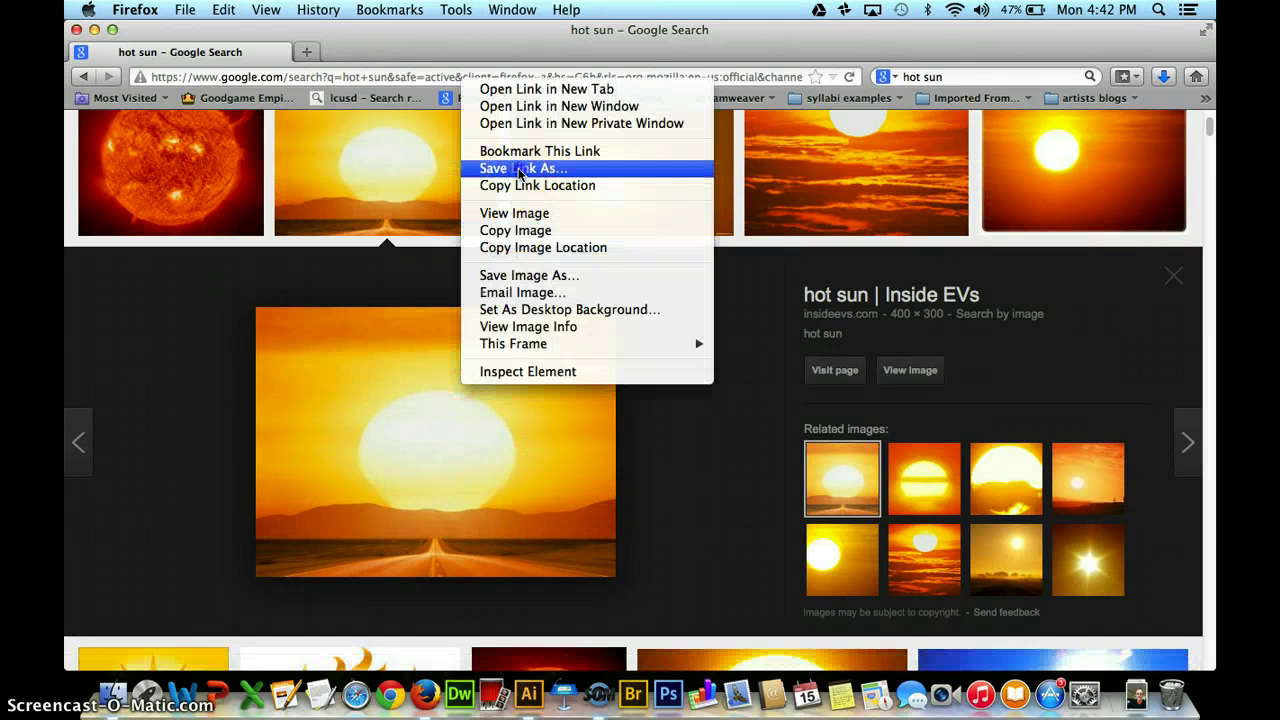
click(517, 276)
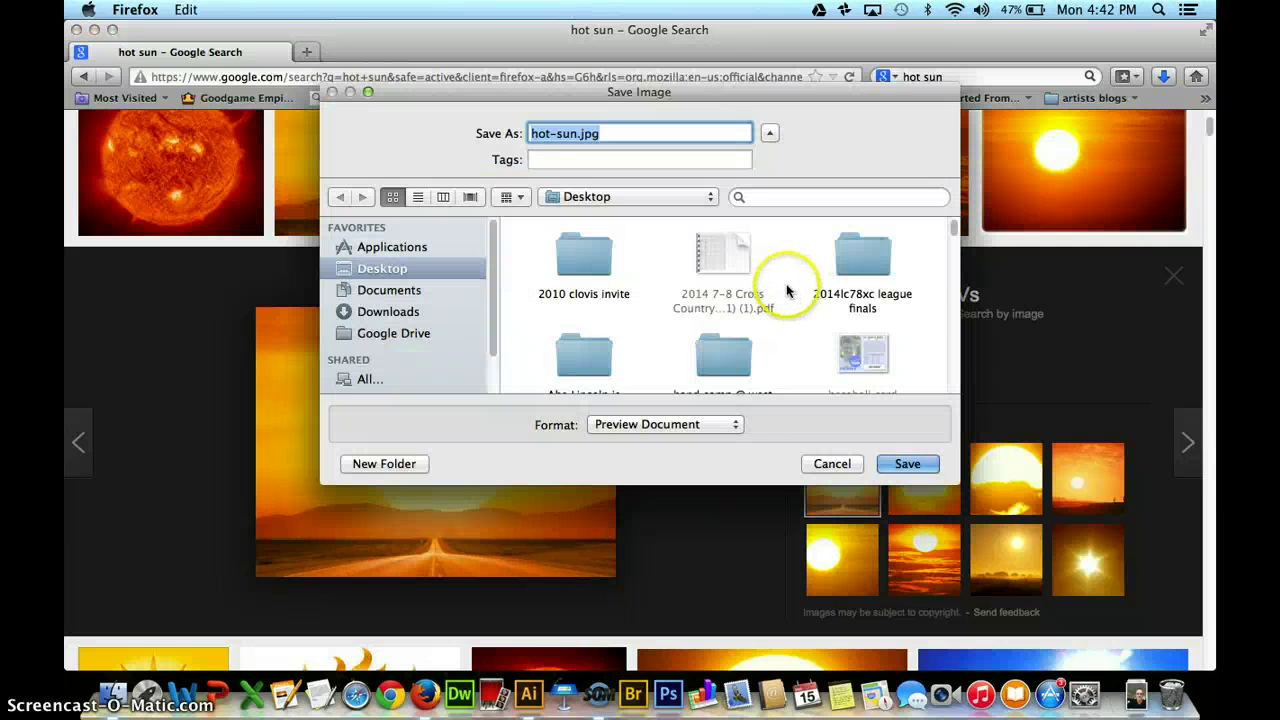
click(905, 464)
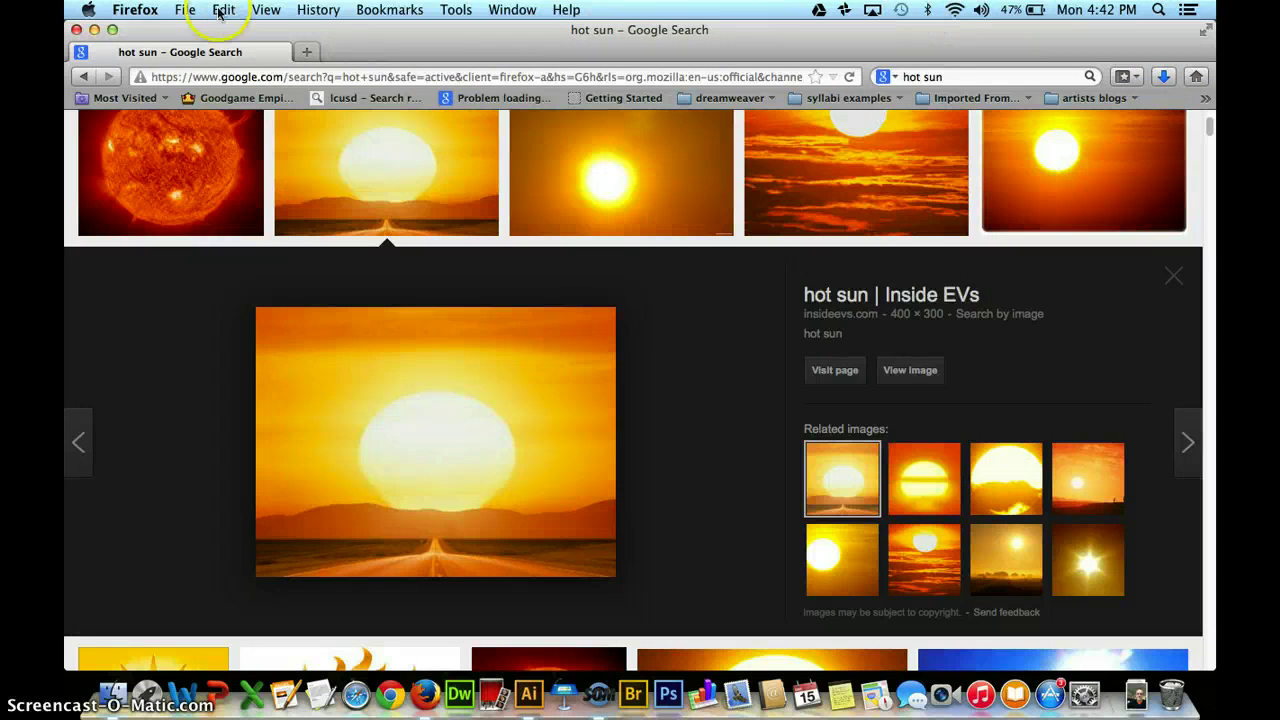
Close the browser window and create a 10 by 10 inch Illustrator document named with the student's name followed by "_idiom tshirt".
click(75, 29)
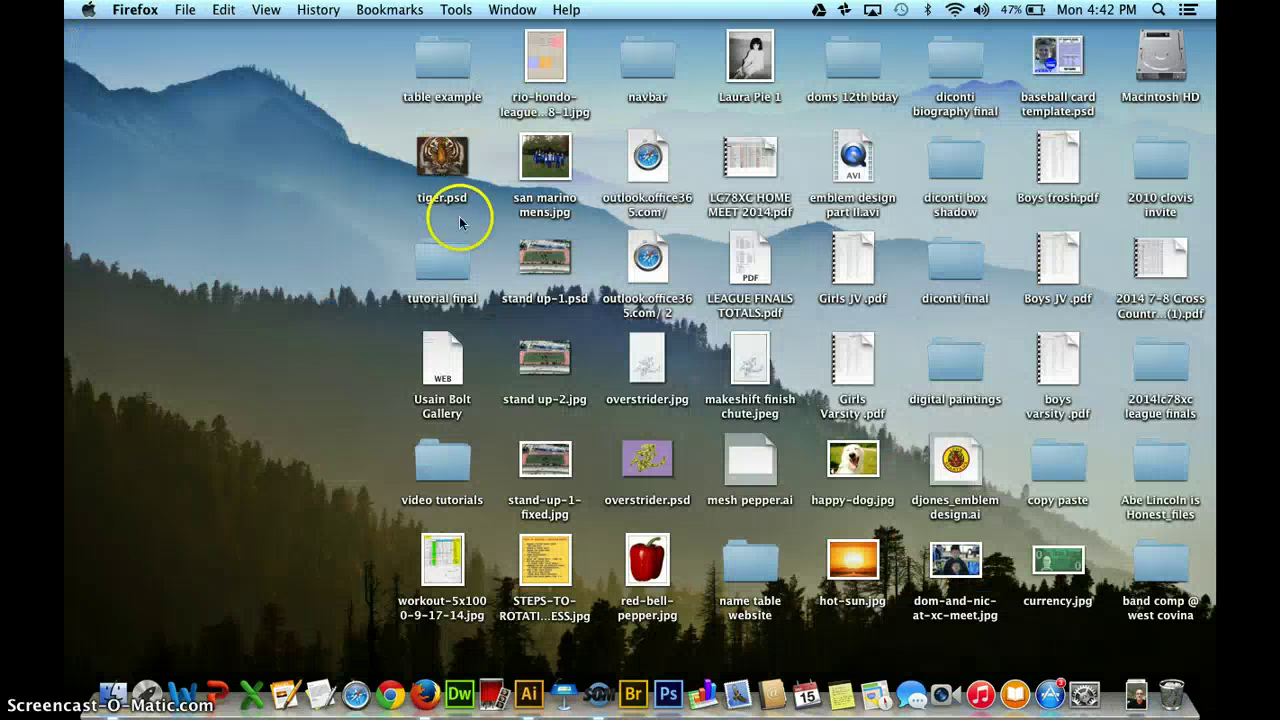
click(528, 693)
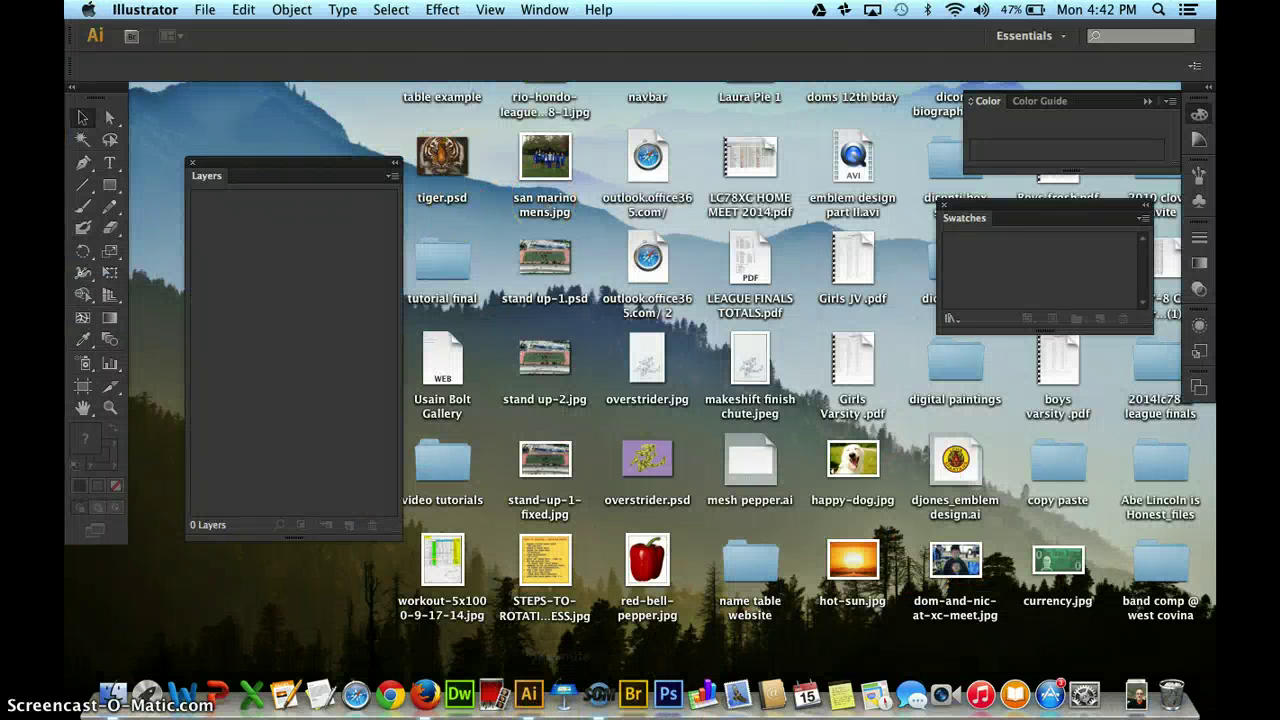
click(200, 10)
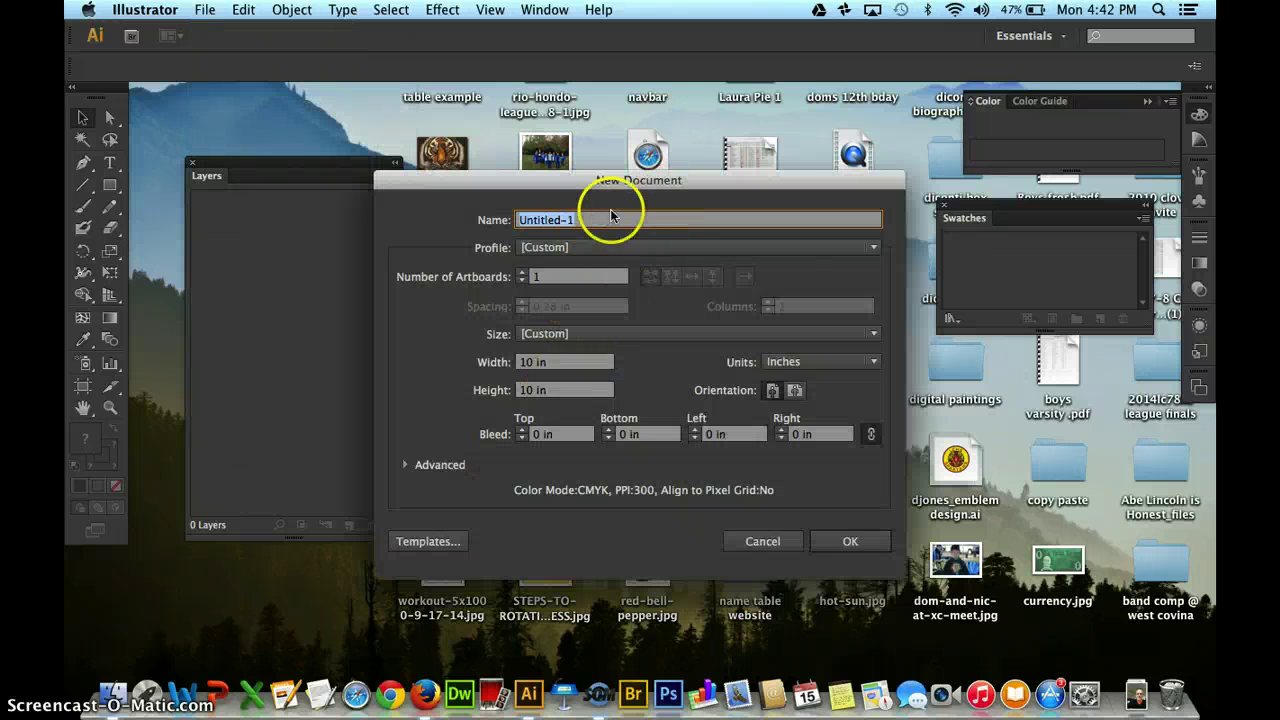
text(djon)
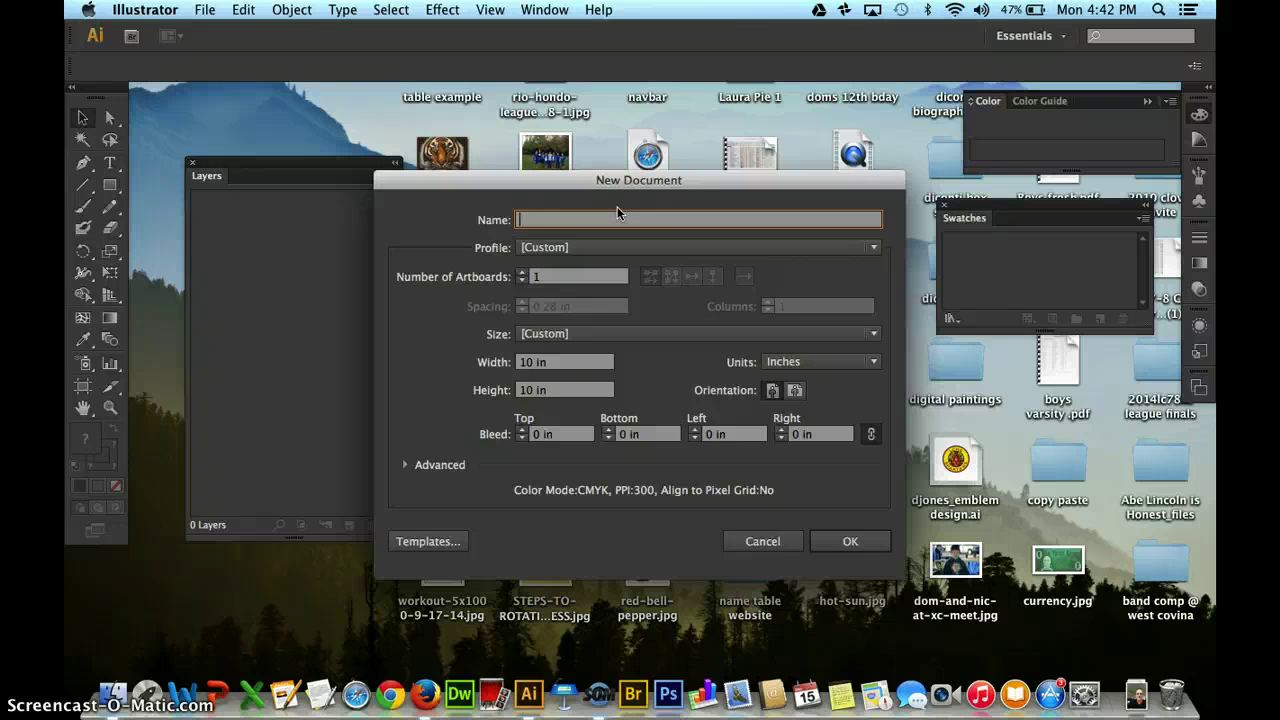
text(es_d)
key(BackSpace)
text(idiom tshirt)
key(Return)
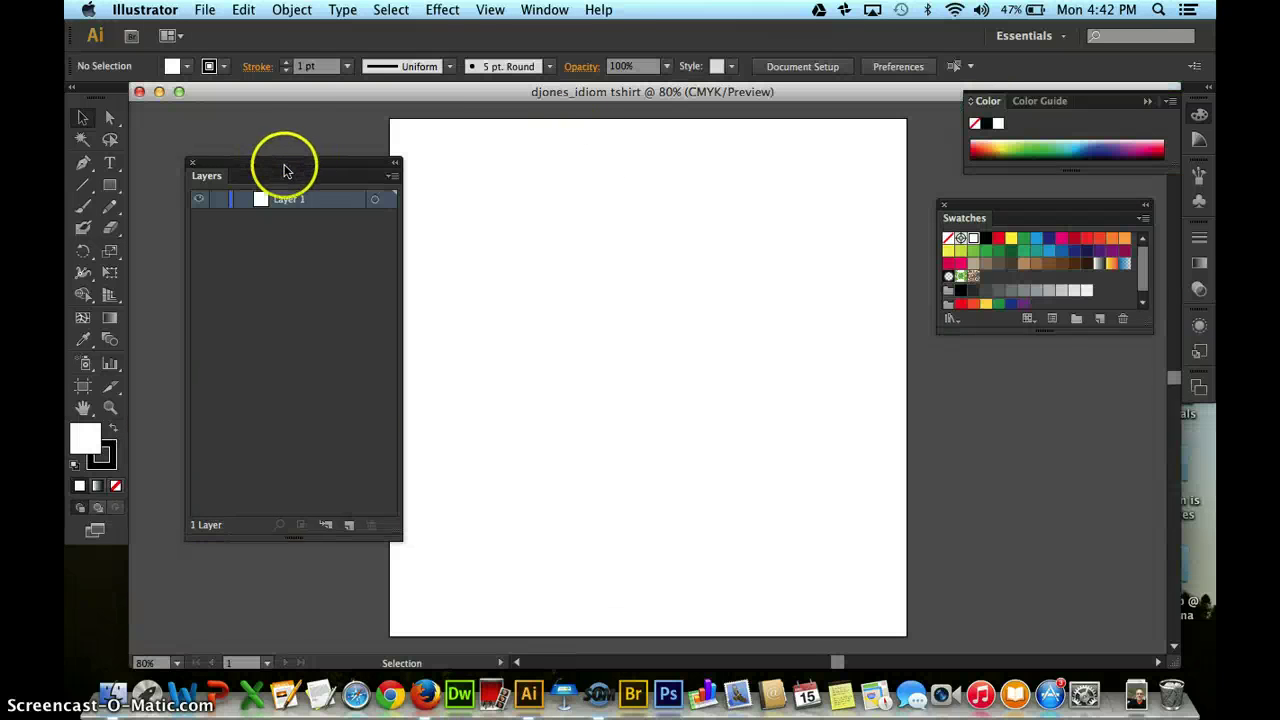
Place the happy-dog.jpg picture from the Desktop into the document as a linked image.
drag(284, 170, 229, 182)
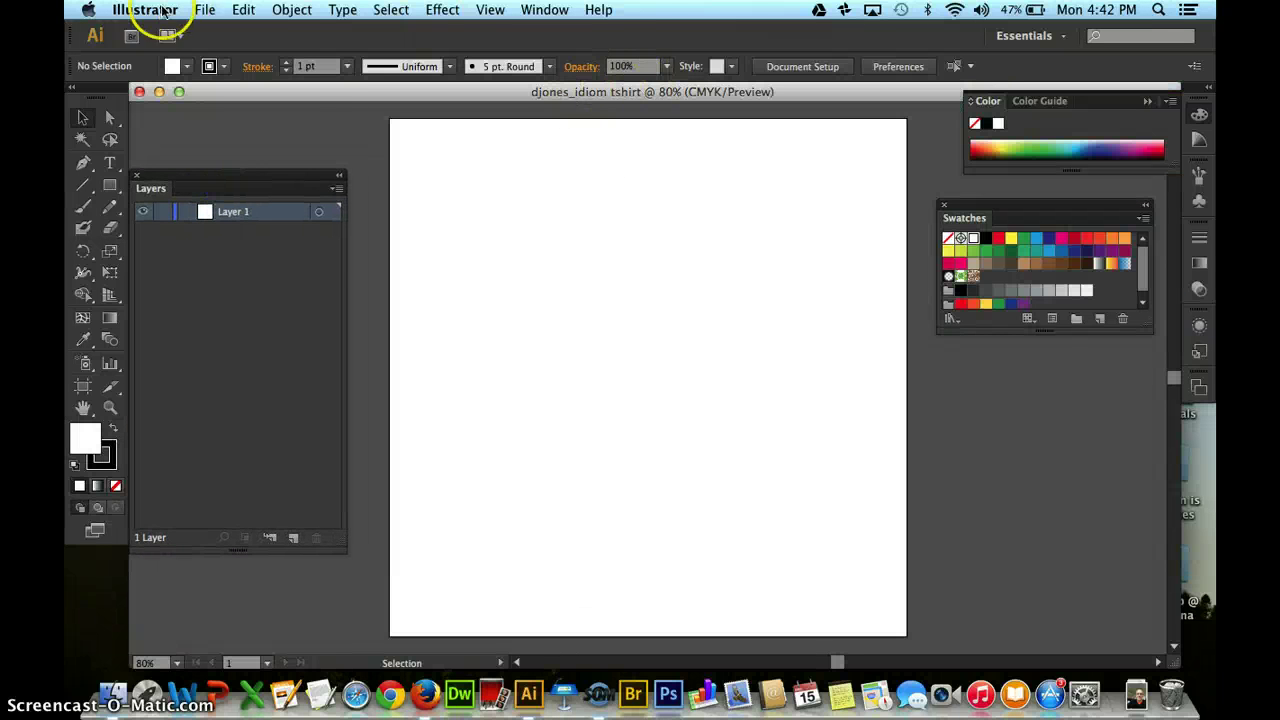
click(205, 10)
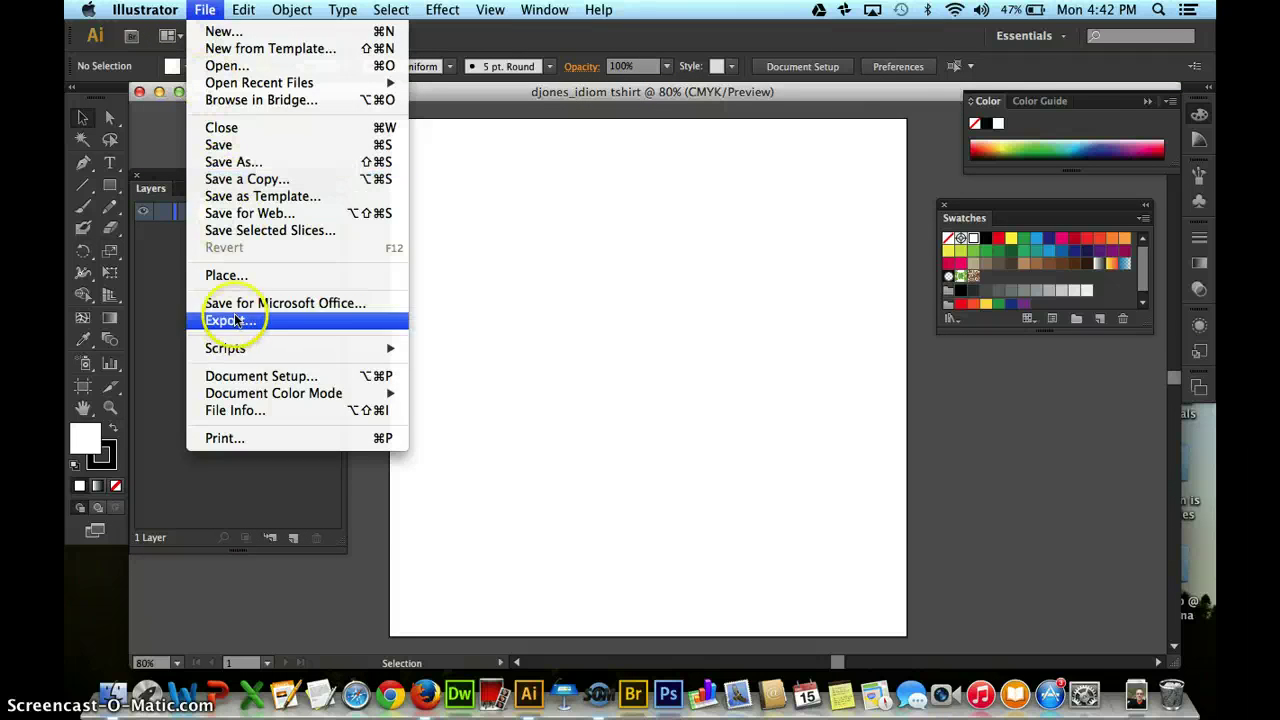
click(229, 280)
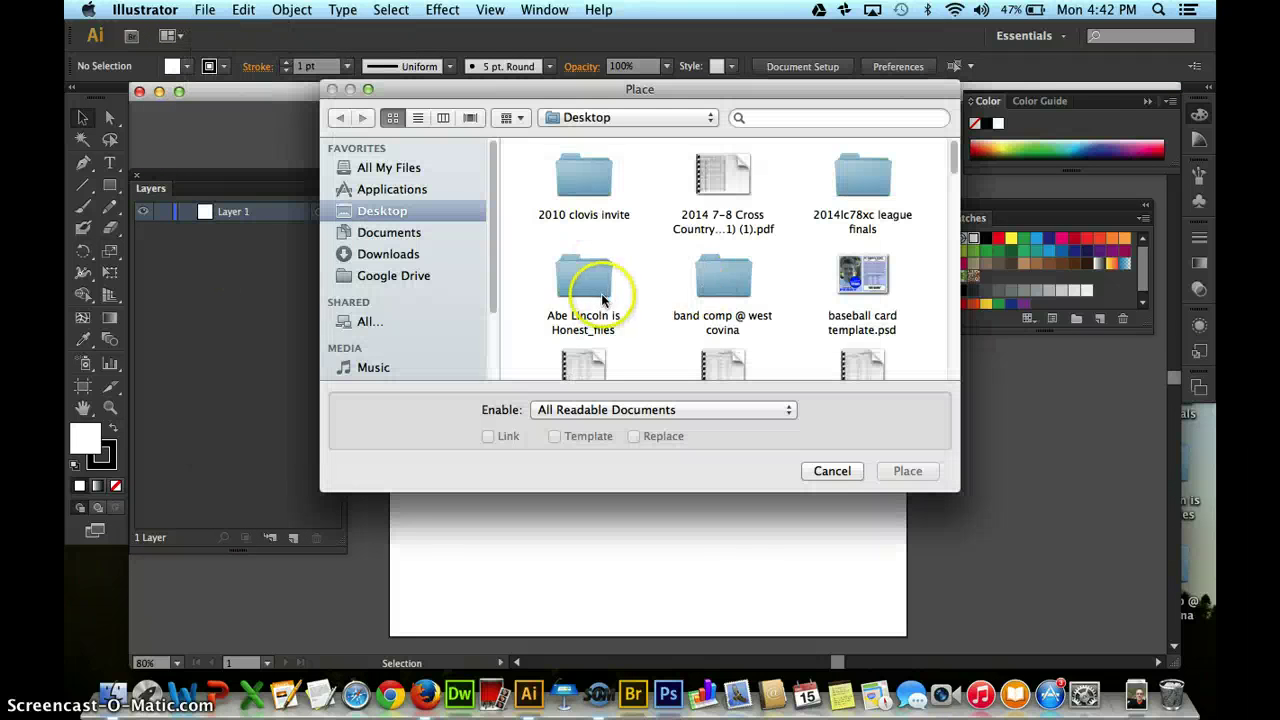
click(600, 298)
scroll(602, 298, down, 10)
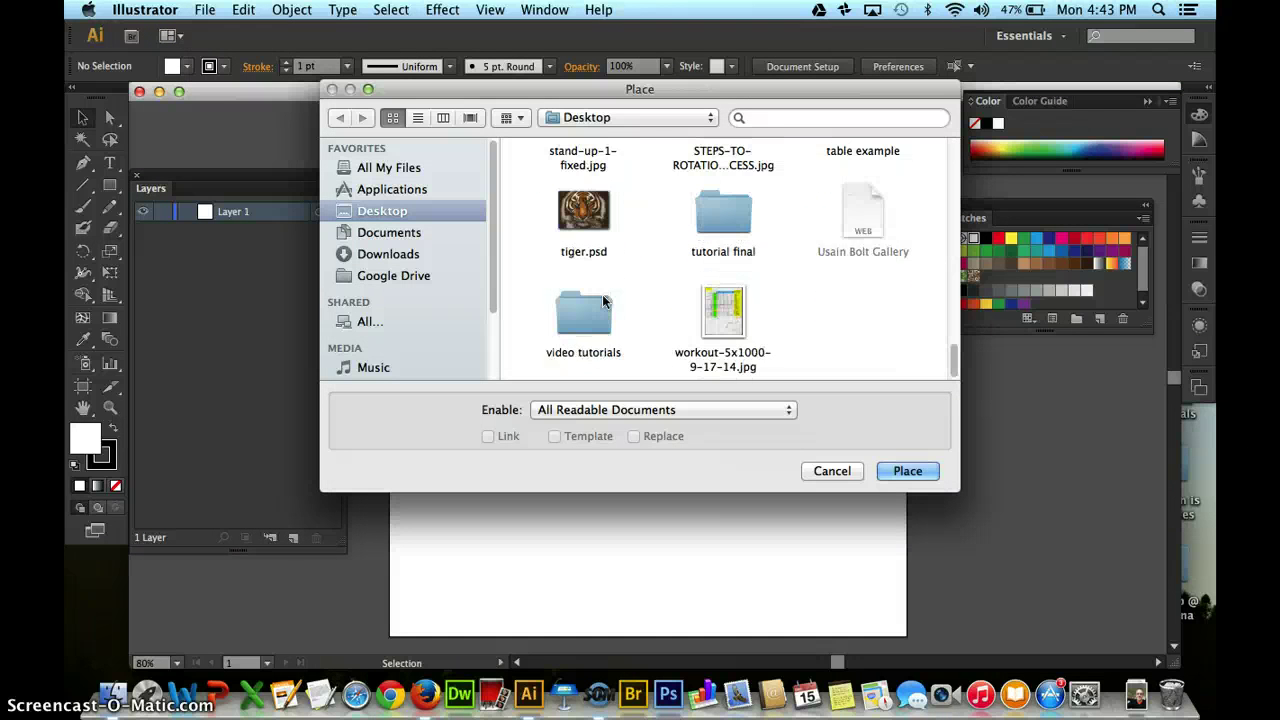
scroll(603, 298, up, 10)
scroll(603, 298, down, 6)
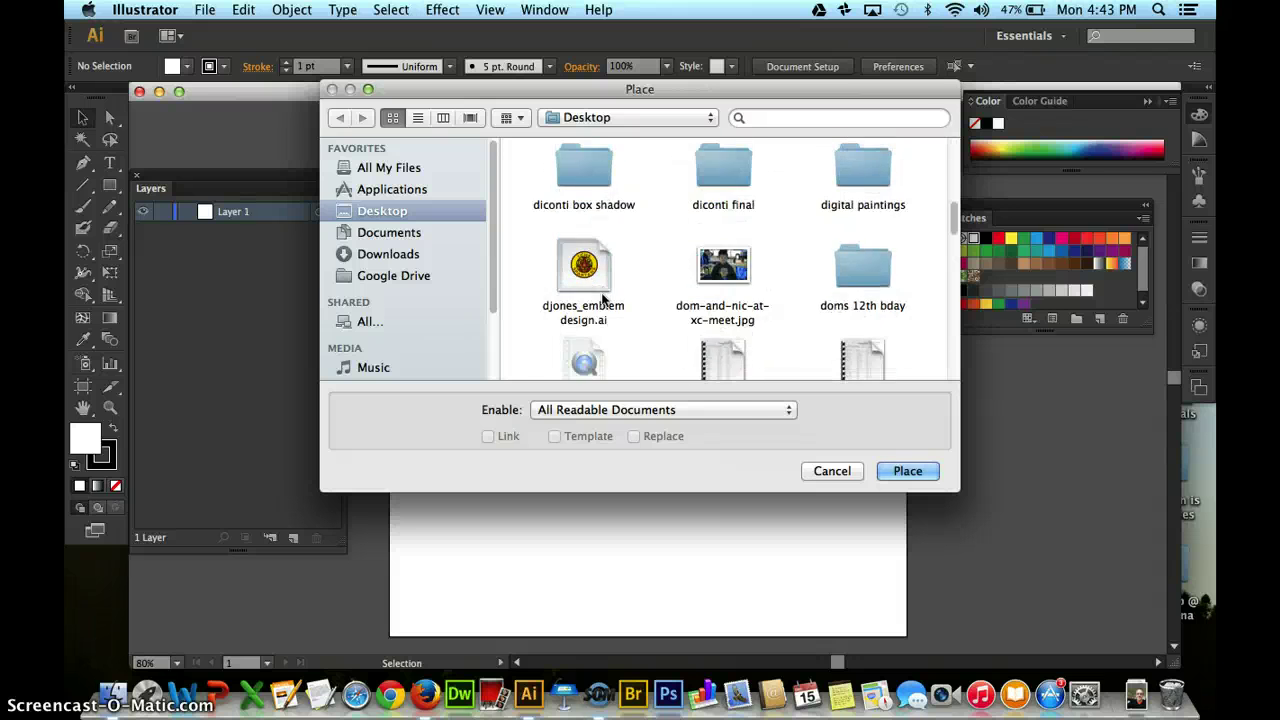
click(592, 258)
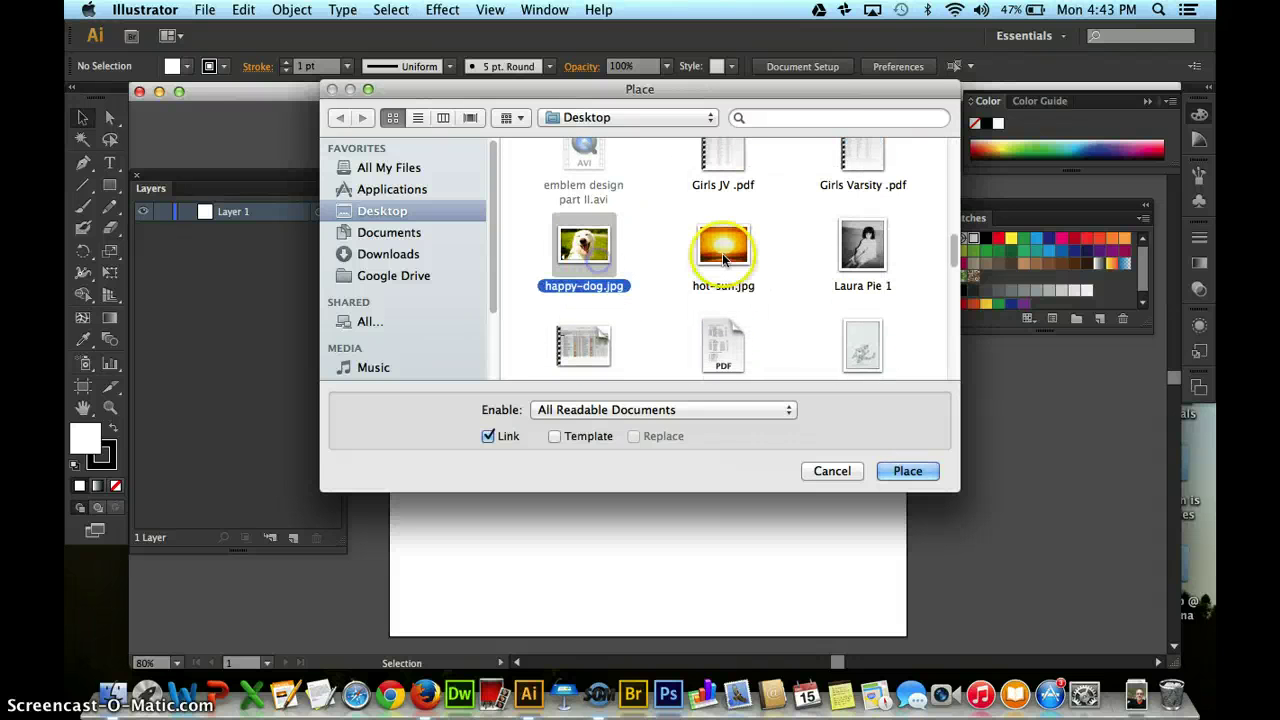
click(724, 260)
click(614, 265)
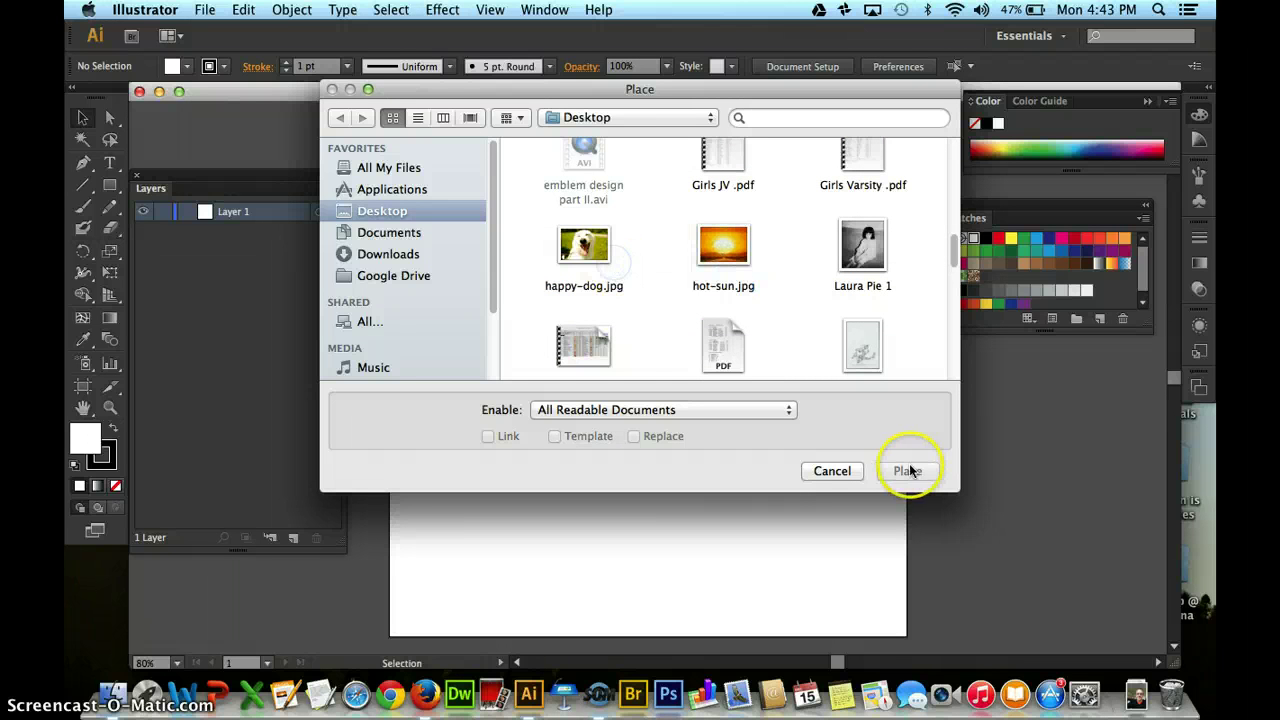
click(584, 245)
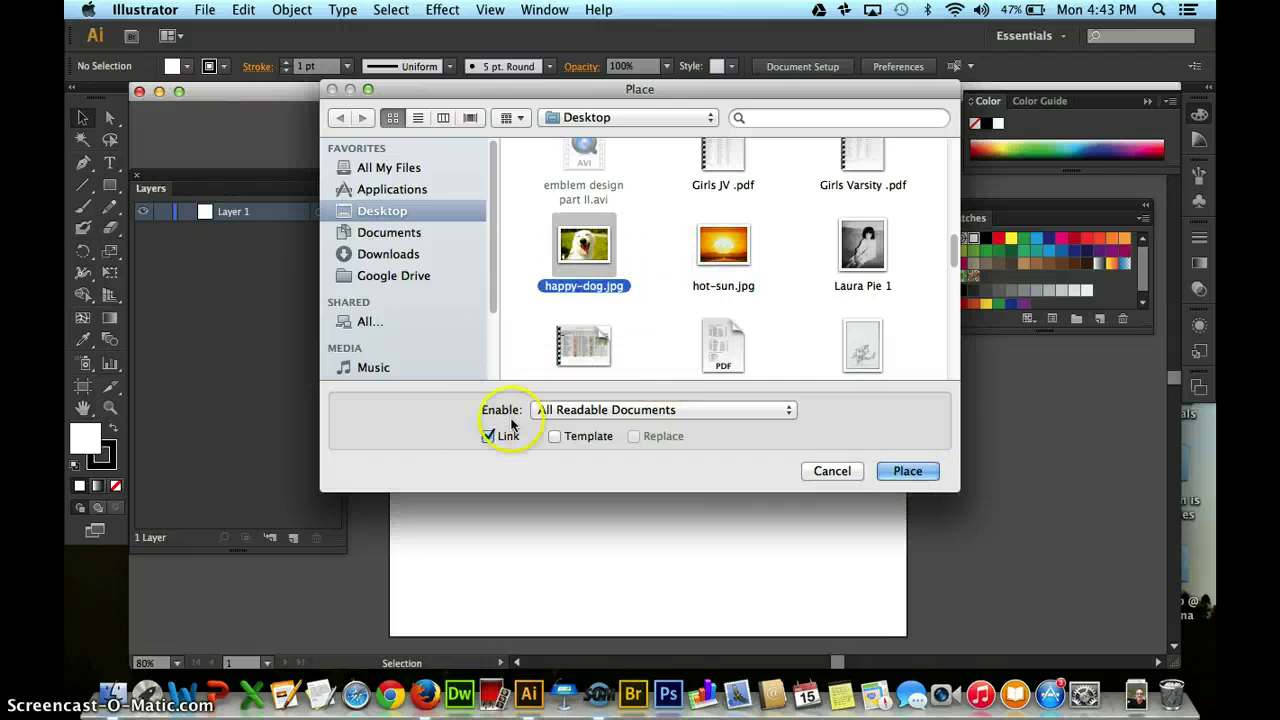
click(917, 471)
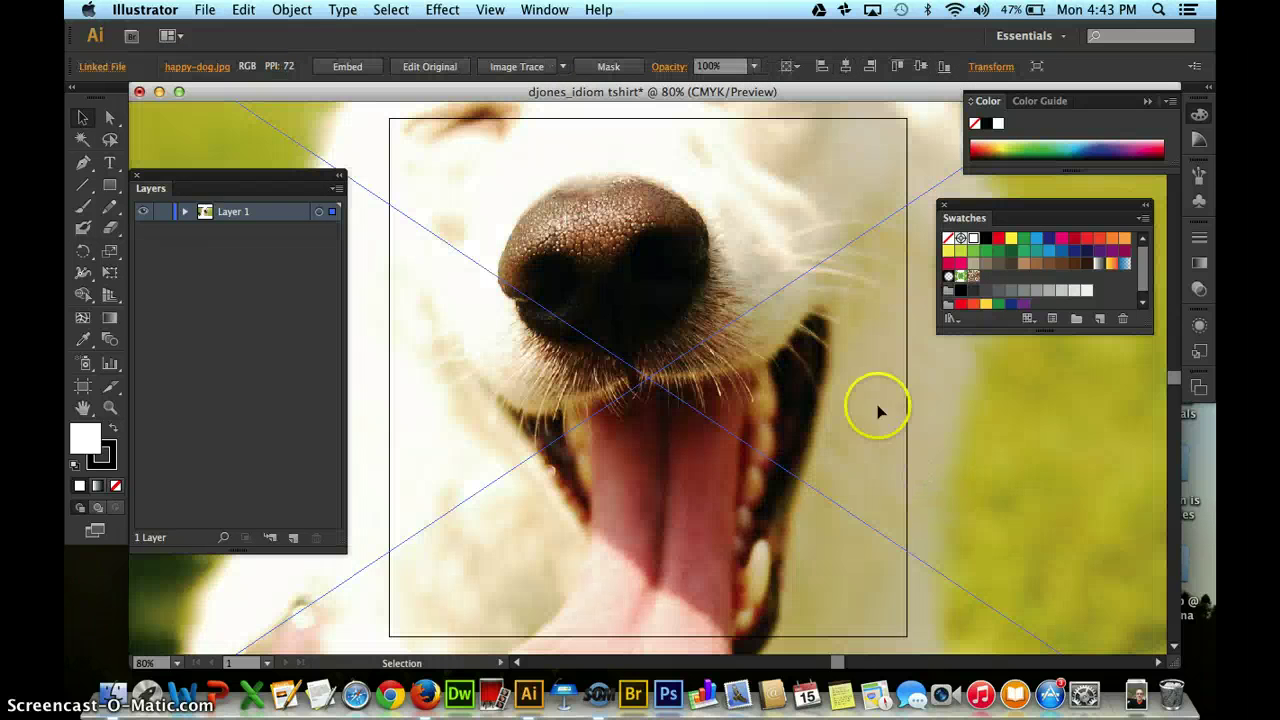
Scale the dog picture down proportionally so it fits within the artboard, and leave isolation mode.
scroll(826, 378, up, 7)
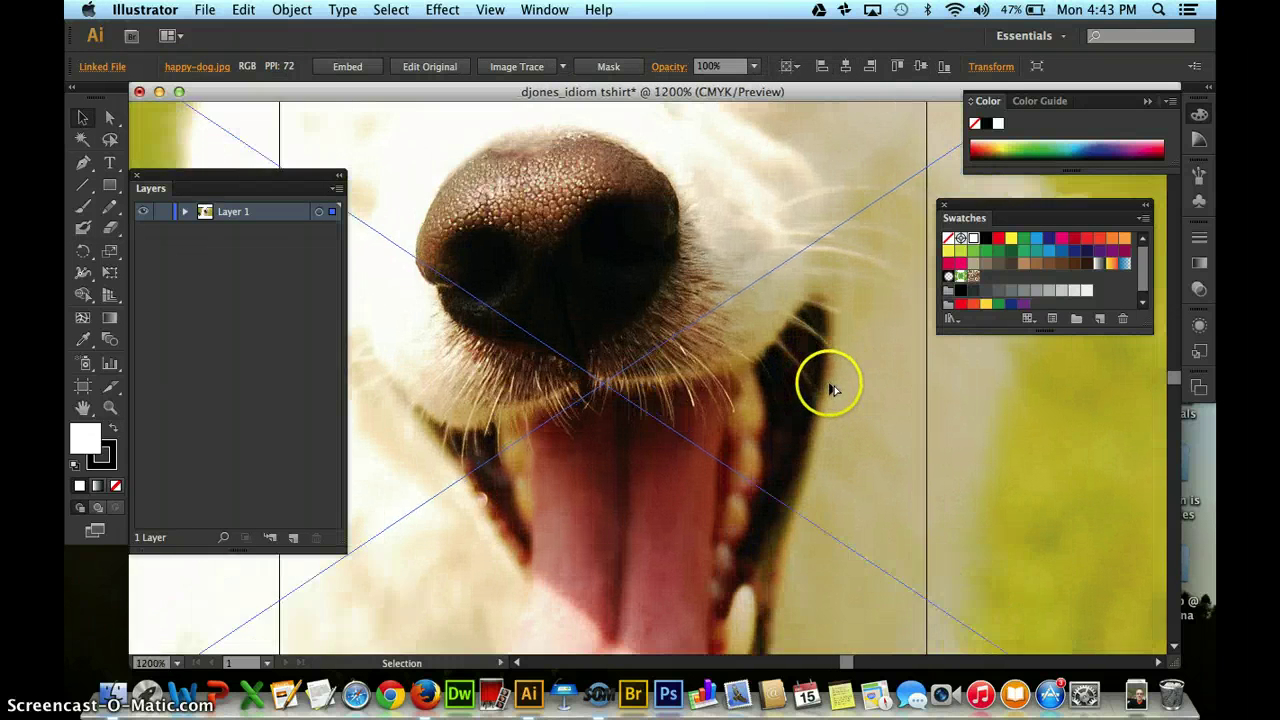
scroll(829, 384, down, 15)
scroll(829, 386, up, 4)
scroll(825, 382, up, 2)
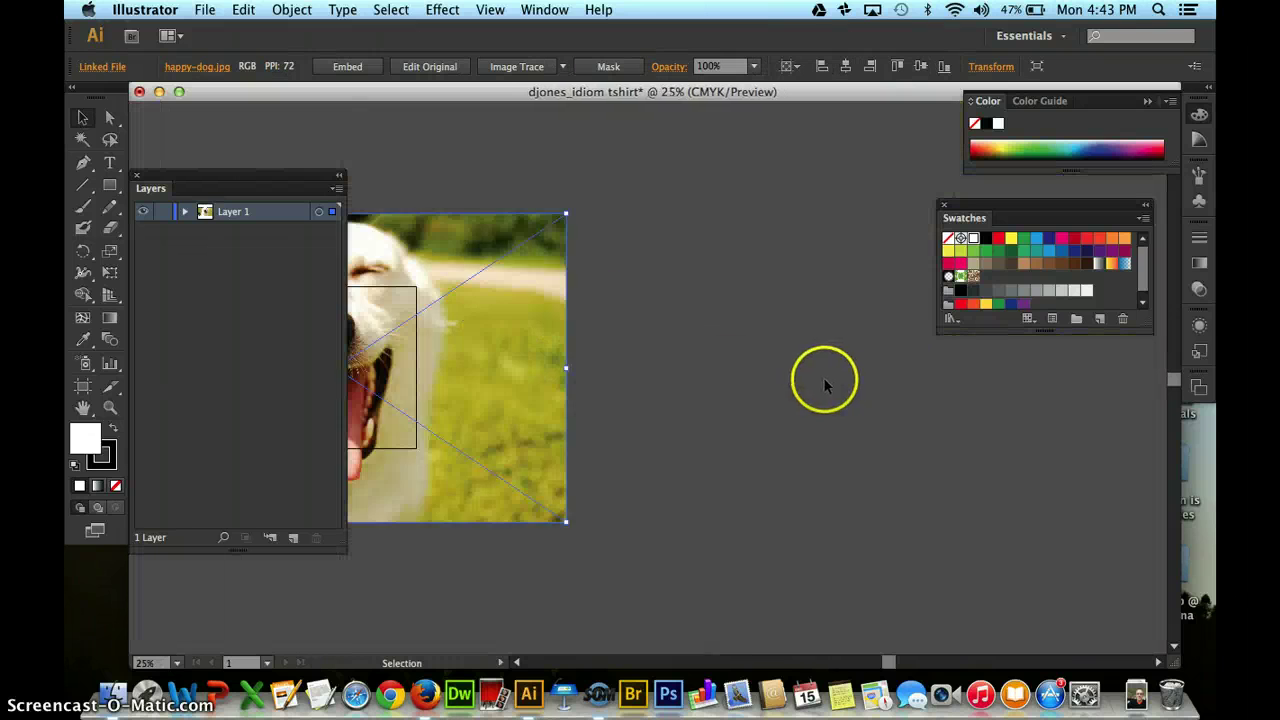
scroll(631, 299, down, 3)
scroll(483, 280, down, 1)
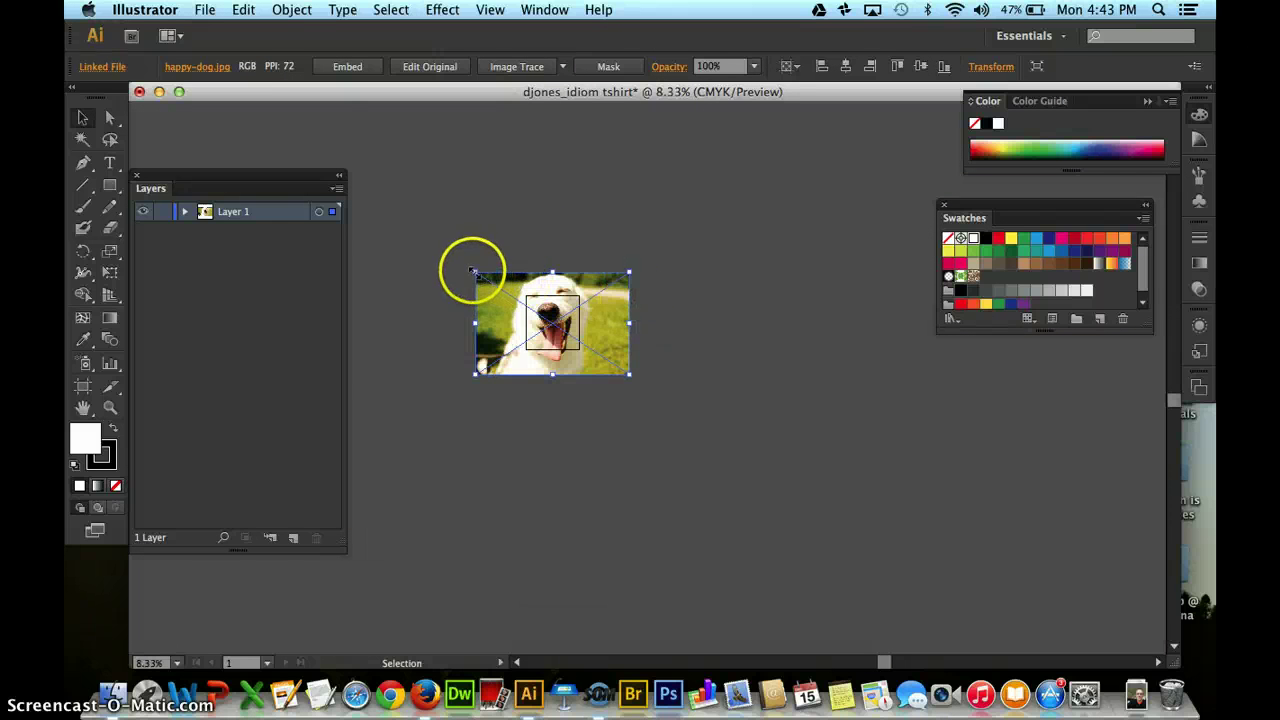
drag(474, 271, 528, 307)
double_click(541, 324)
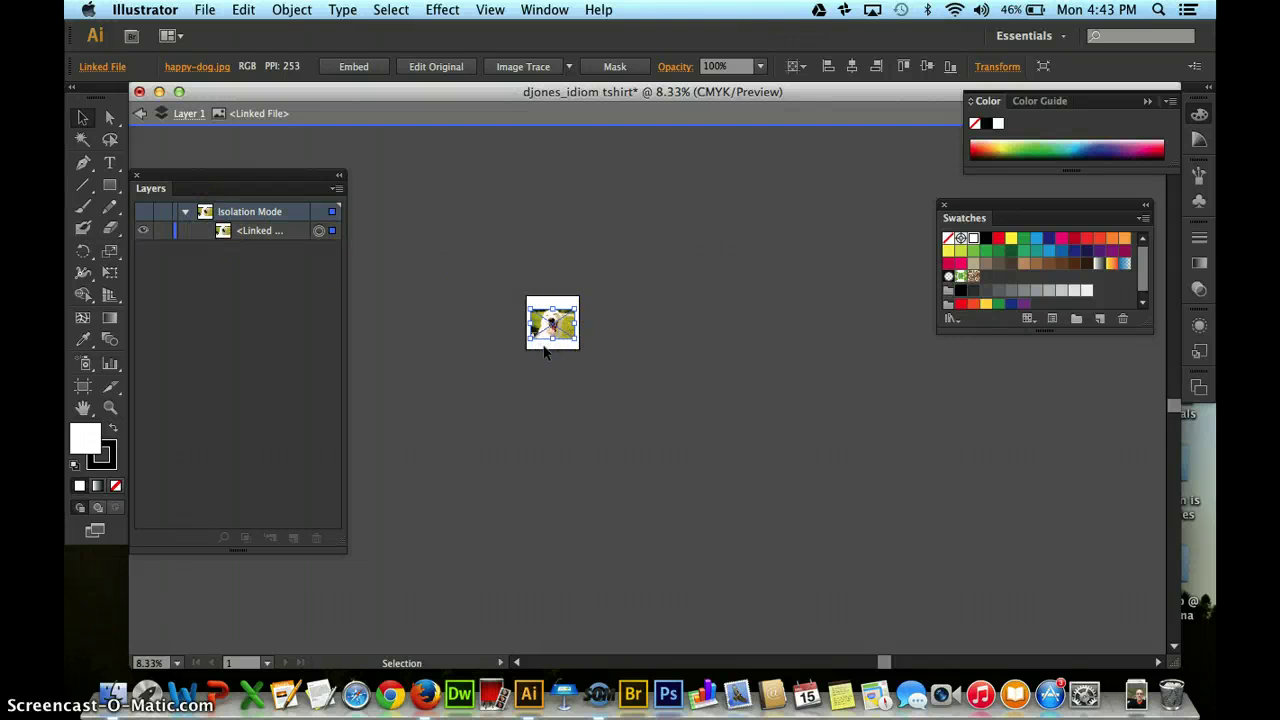
key(a)
scroll(545, 350, up, 3)
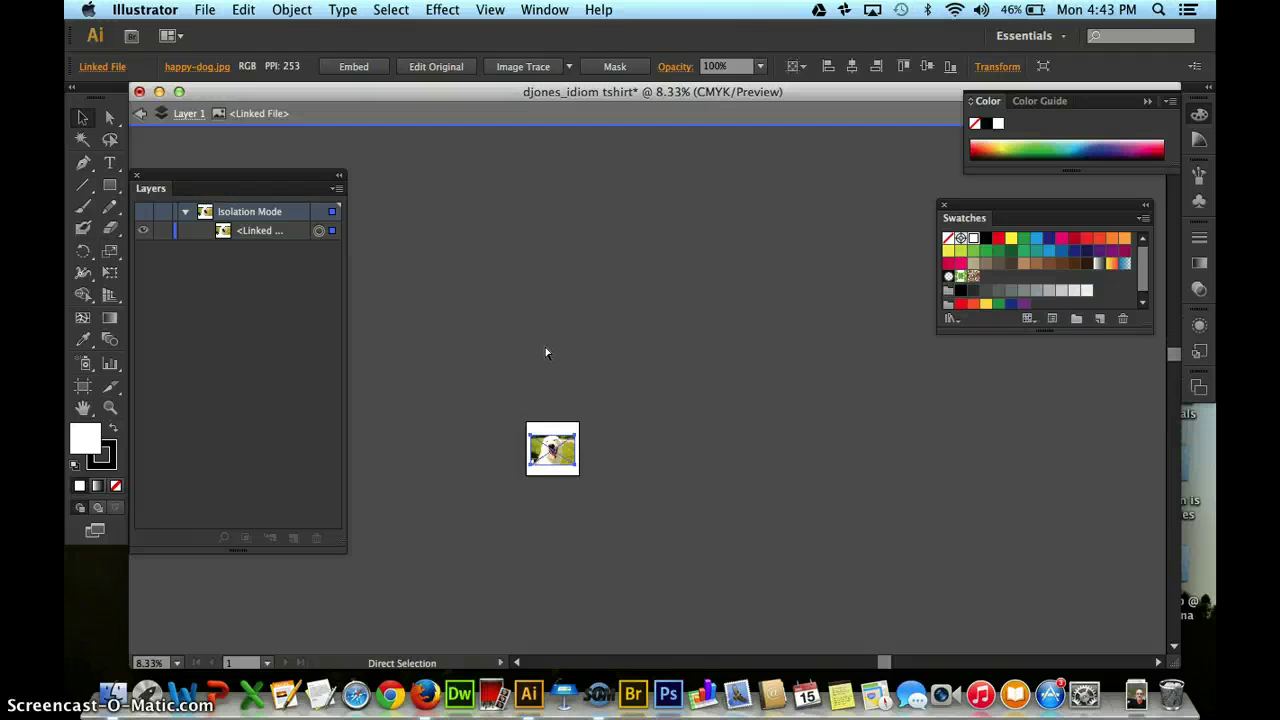
scroll(546, 430, up, 5)
double_click(546, 430)
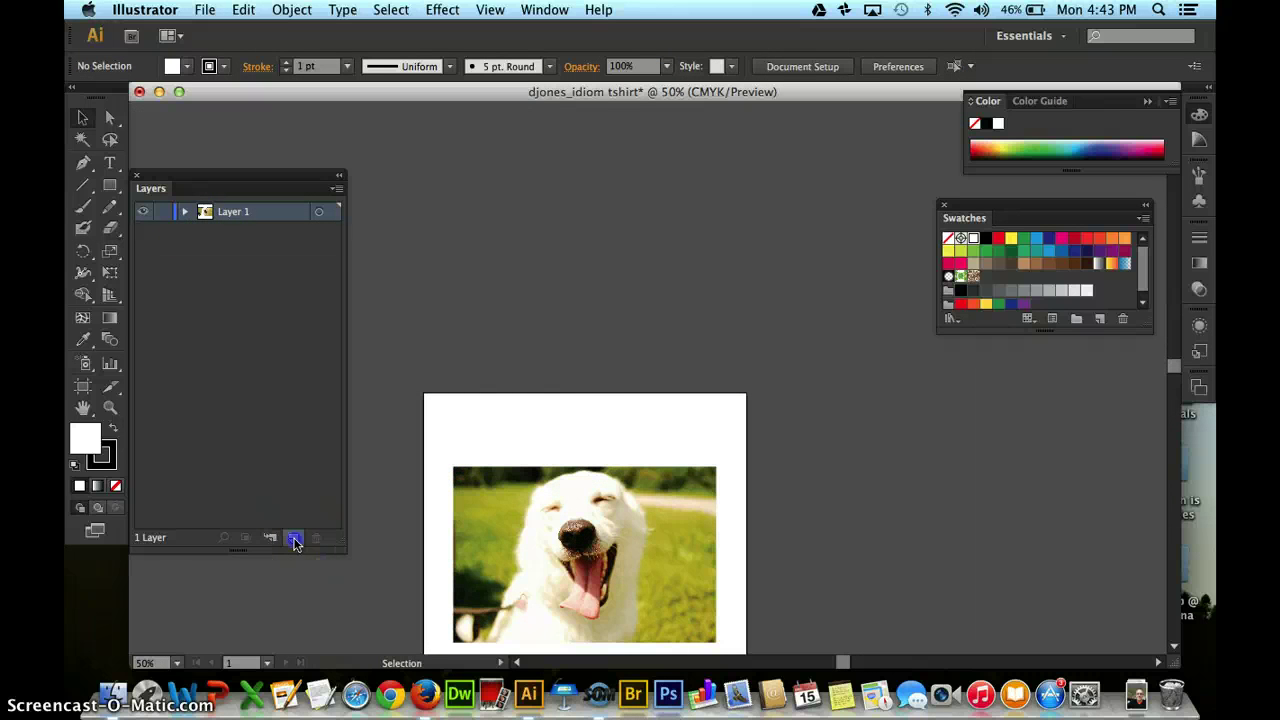
Add a second layer and place hot-sun.jpg from the Desktop on it as a linked image.
scroll(596, 376, up, 1)
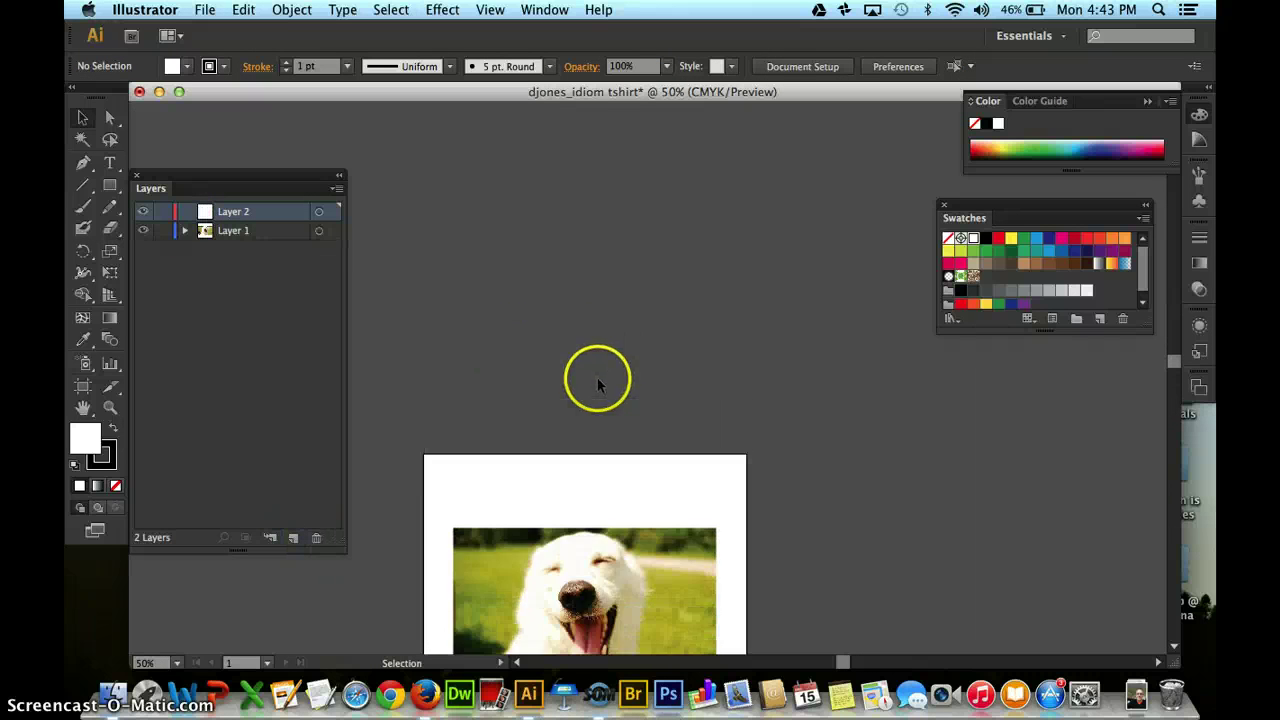
scroll(596, 376, down, 5)
scroll(596, 376, up, 3)
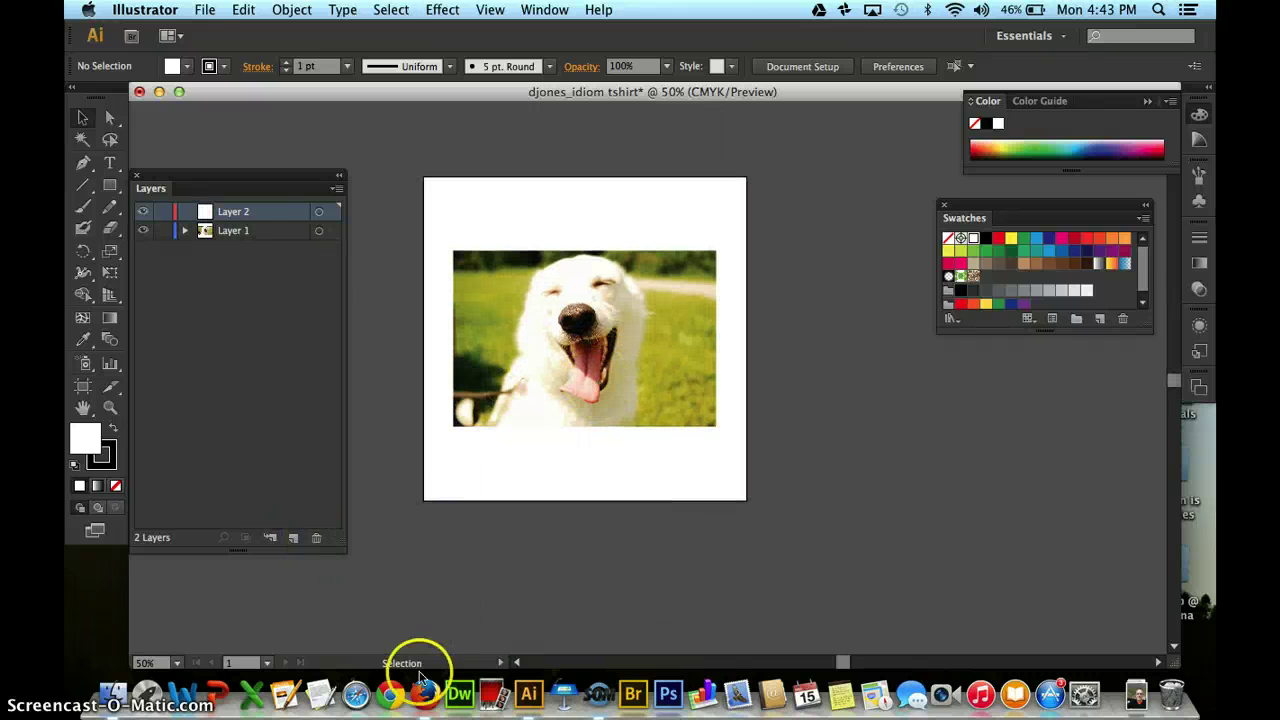
click(202, 12)
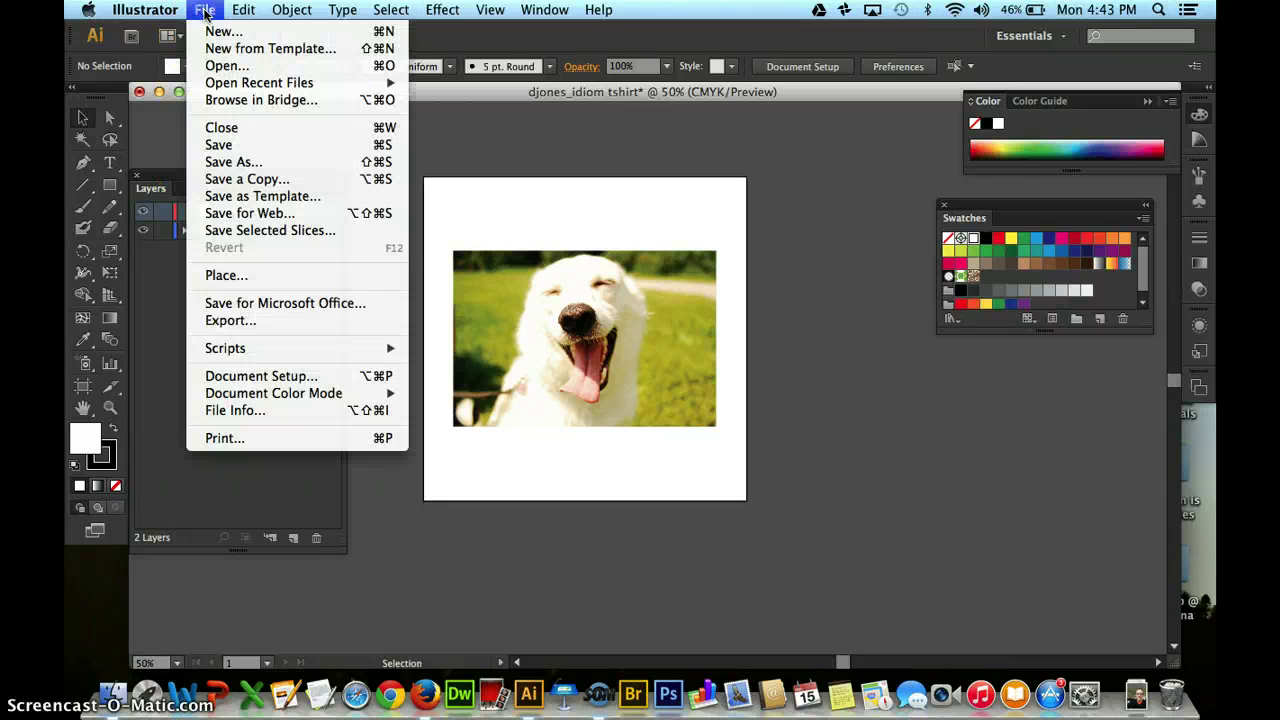
click(251, 274)
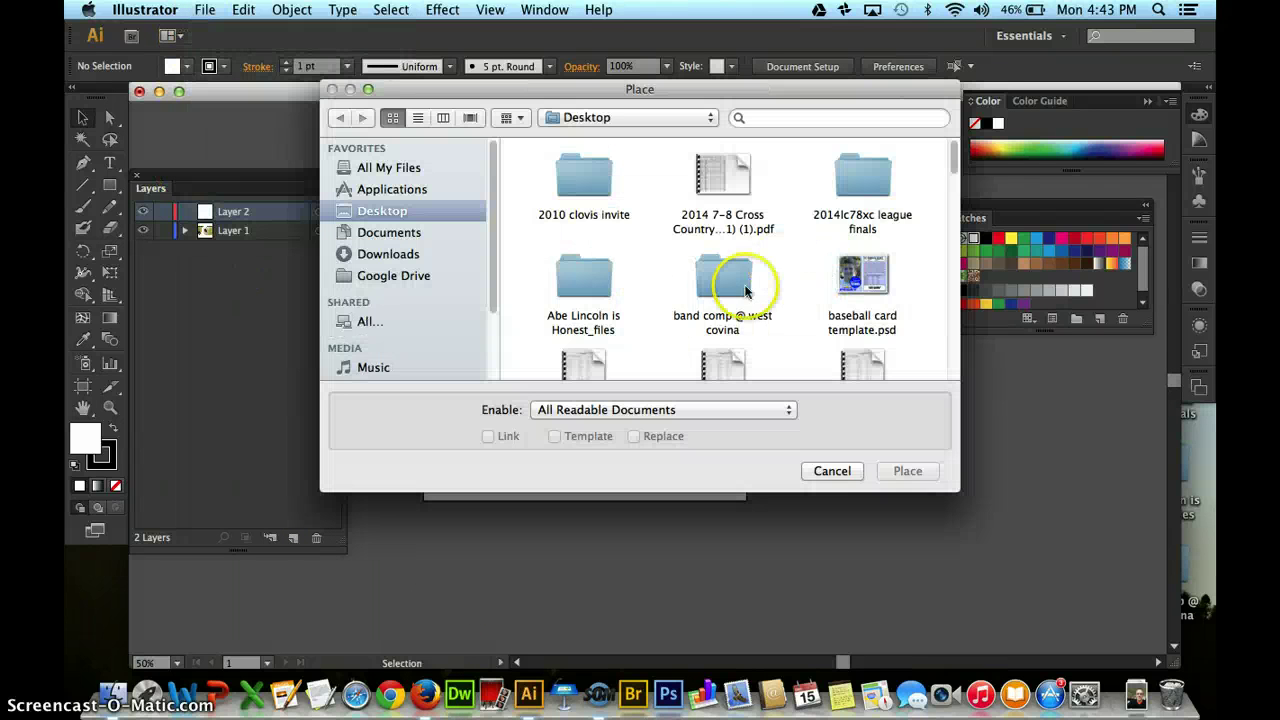
click(748, 300)
scroll(747, 292, down, 5)
scroll(745, 289, up, 10)
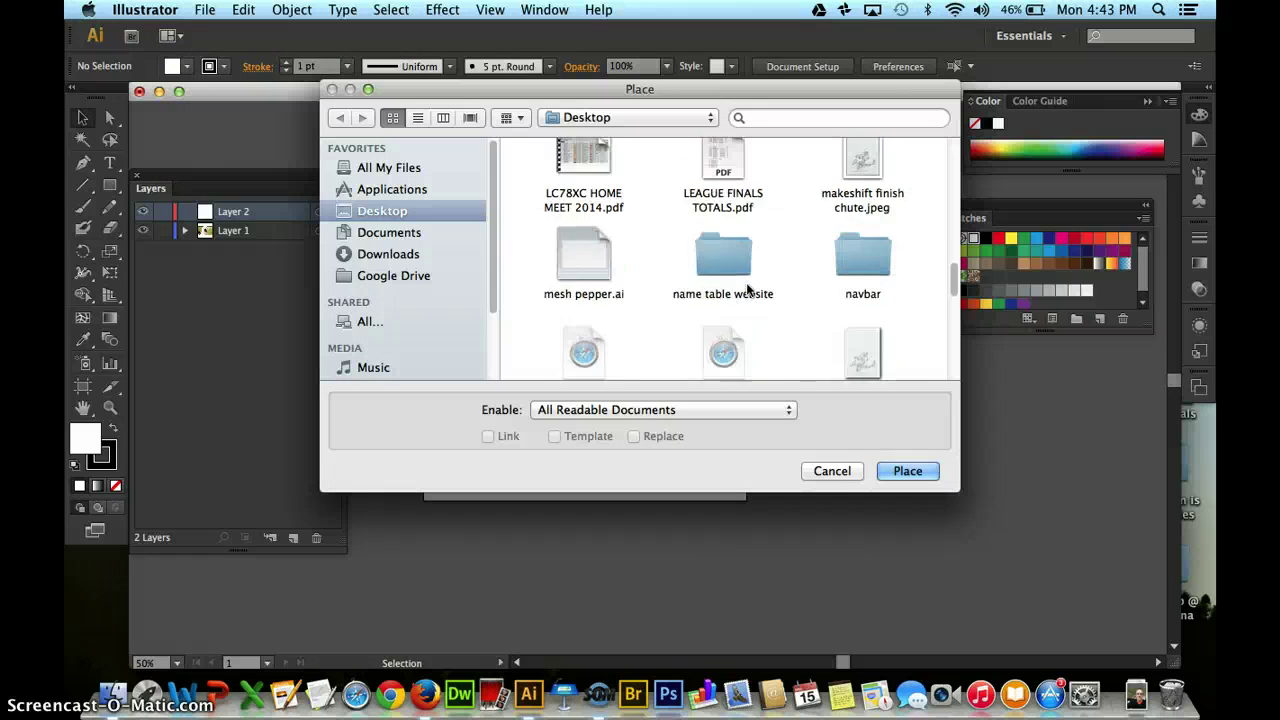
click(739, 225)
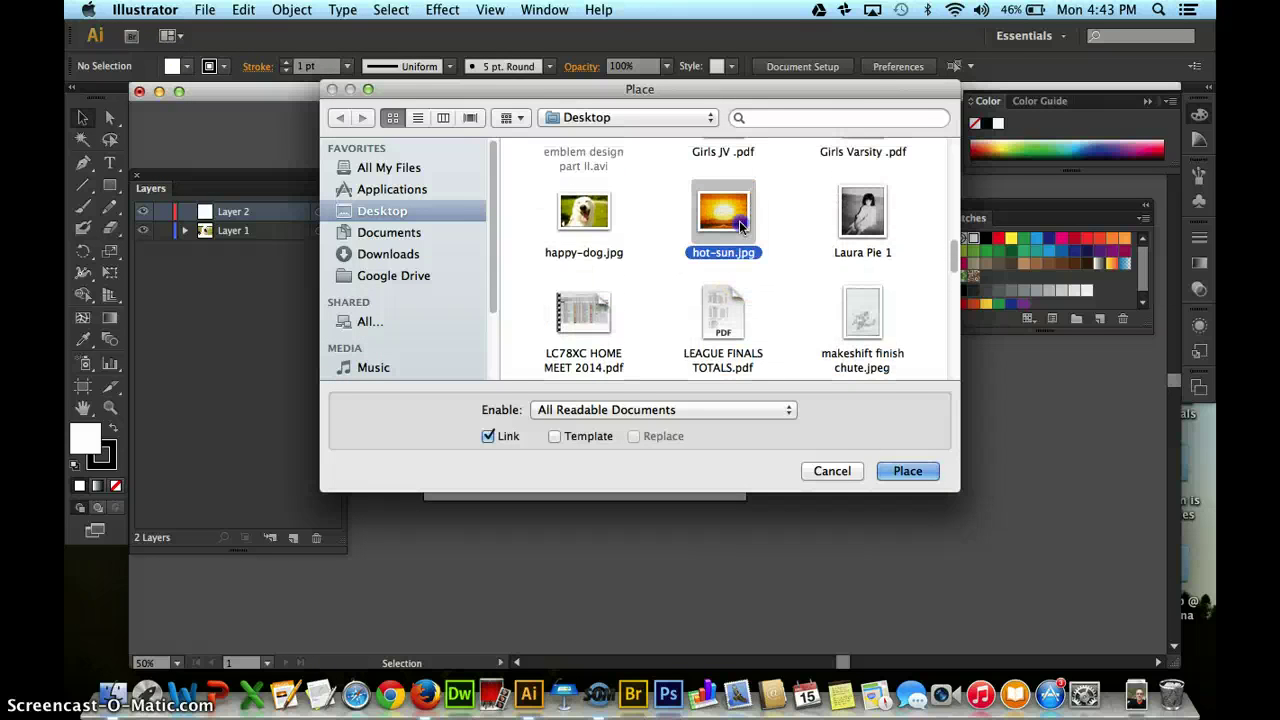
click(896, 468)
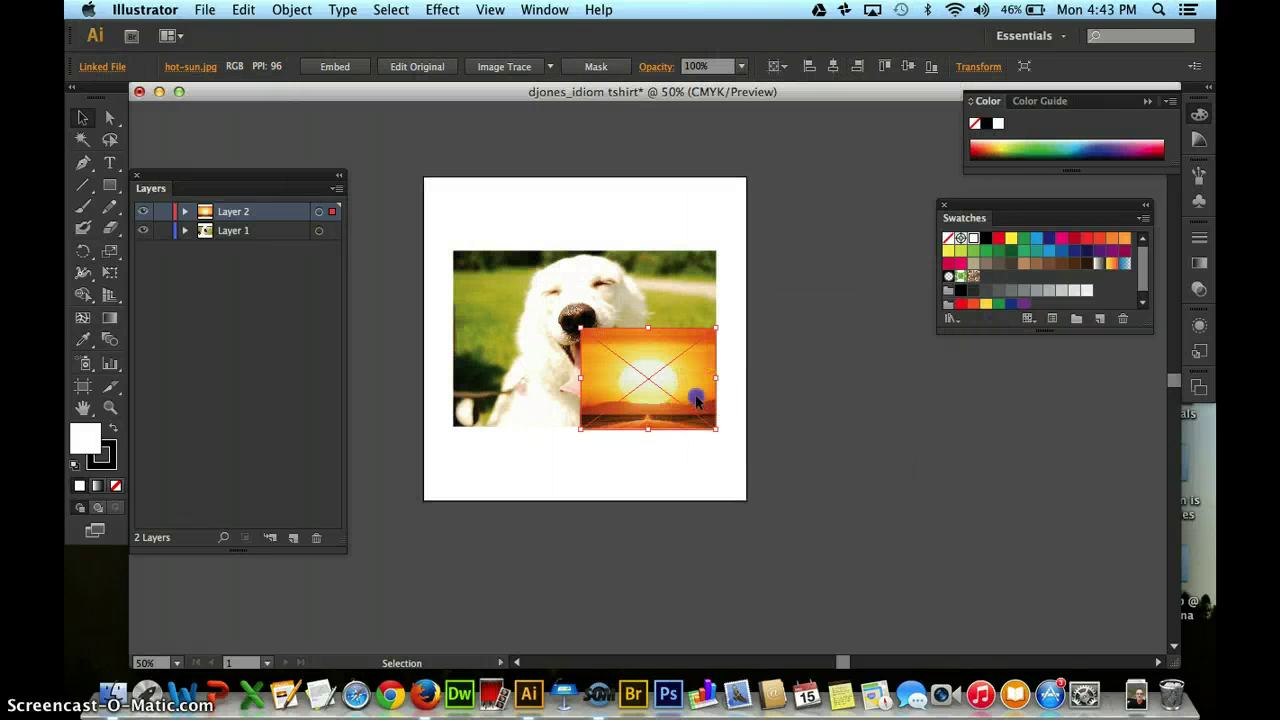
Move the sun picture over the middle of the dog picture and put Layer 2 beneath Layer 1.
drag(697, 400, 645, 363)
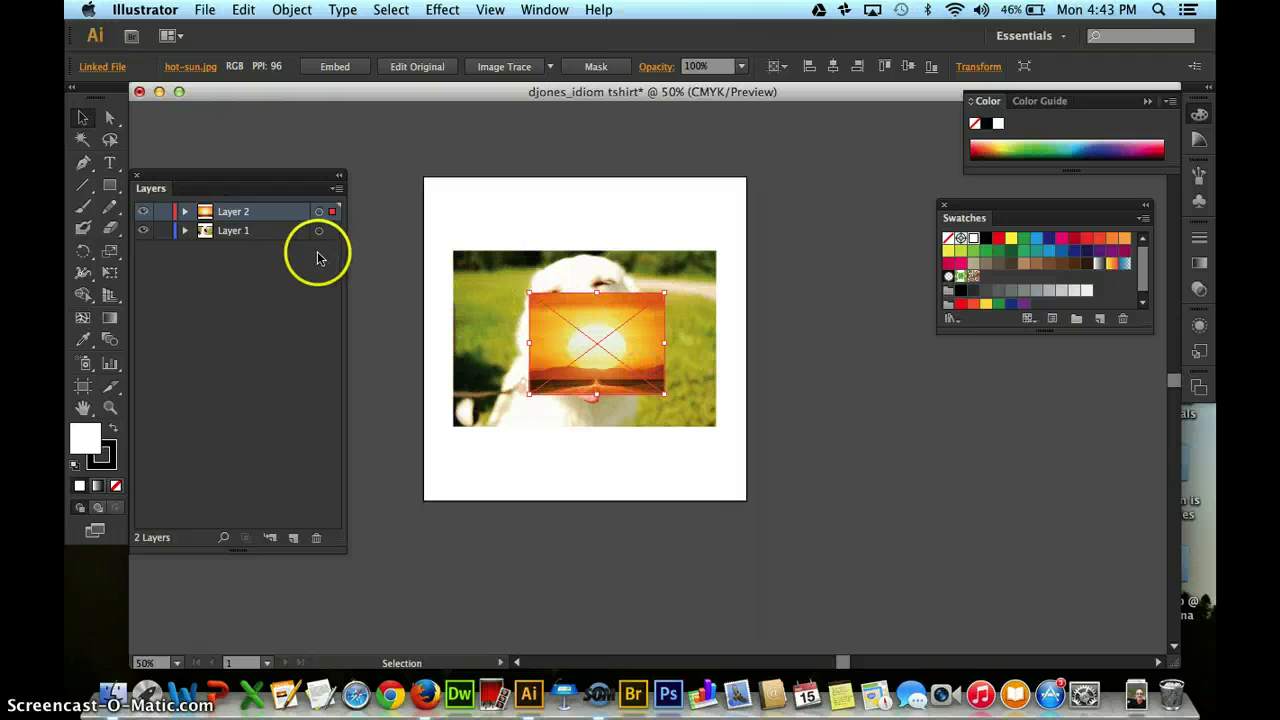
drag(272, 210, 272, 232)
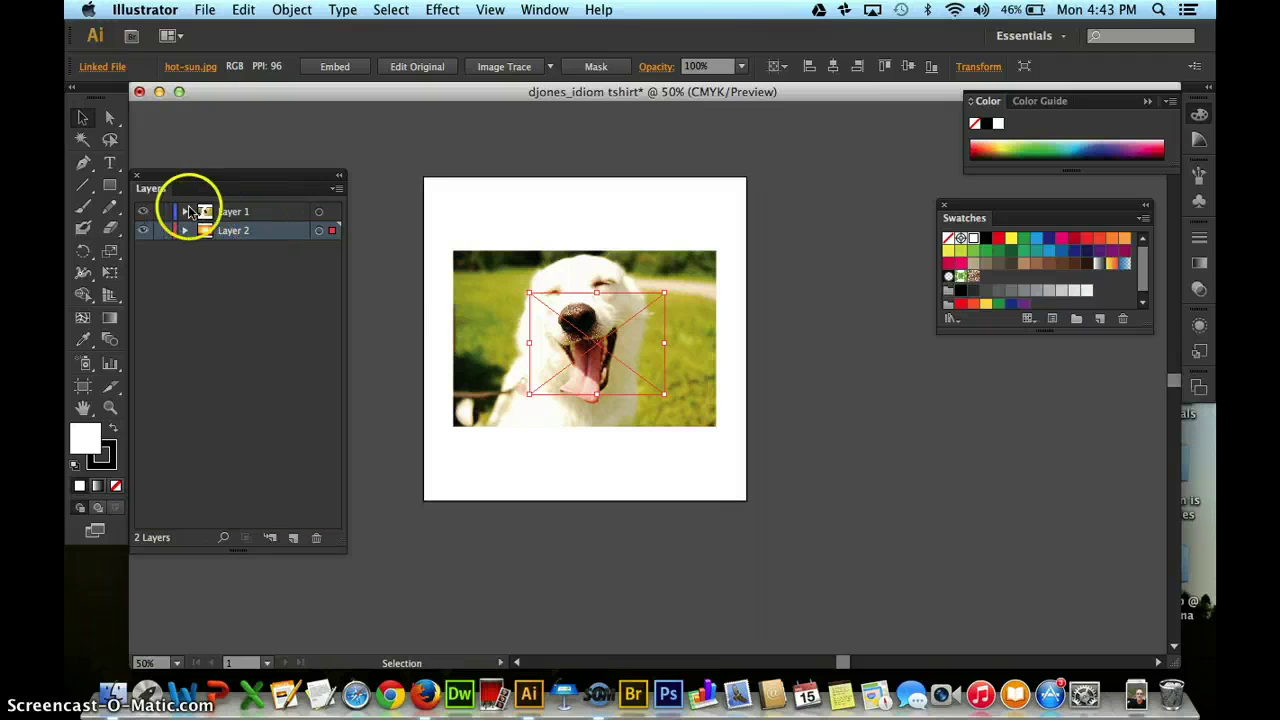
Shrink the dog picture in the upper half of the artboard and move the sun picture below it.
click(318, 216)
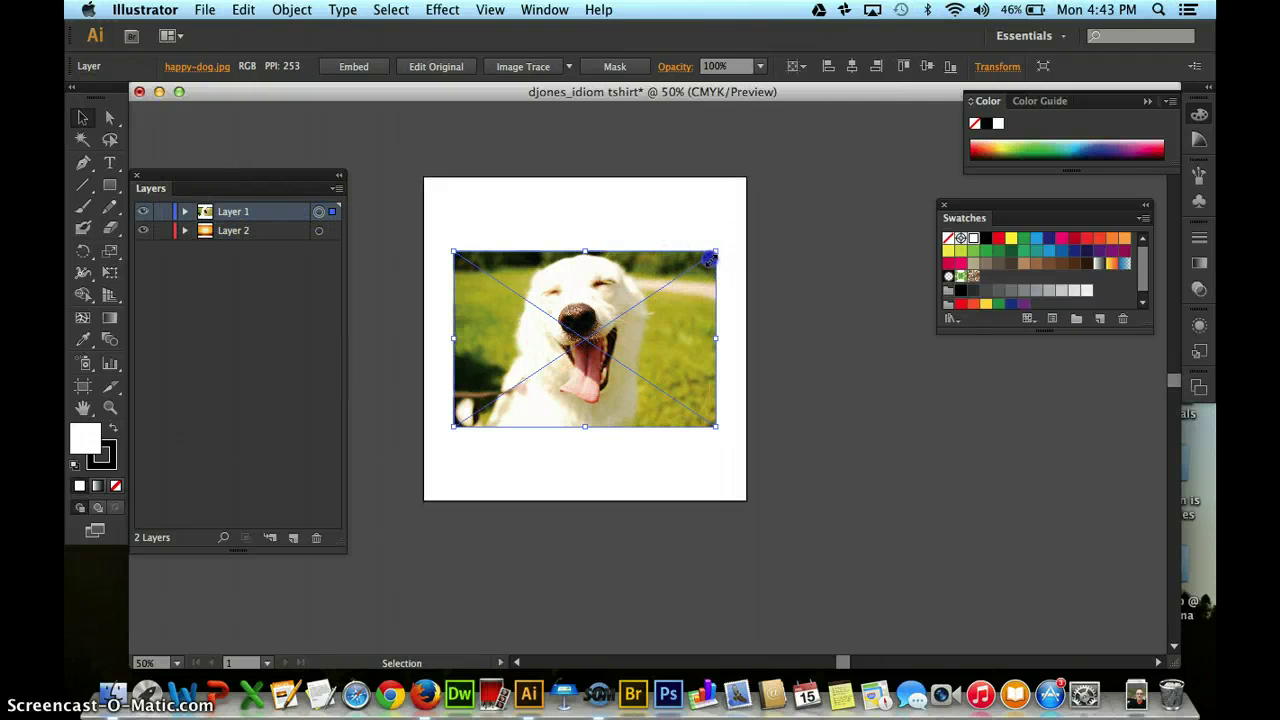
drag(709, 259, 614, 234)
drag(636, 348, 659, 413)
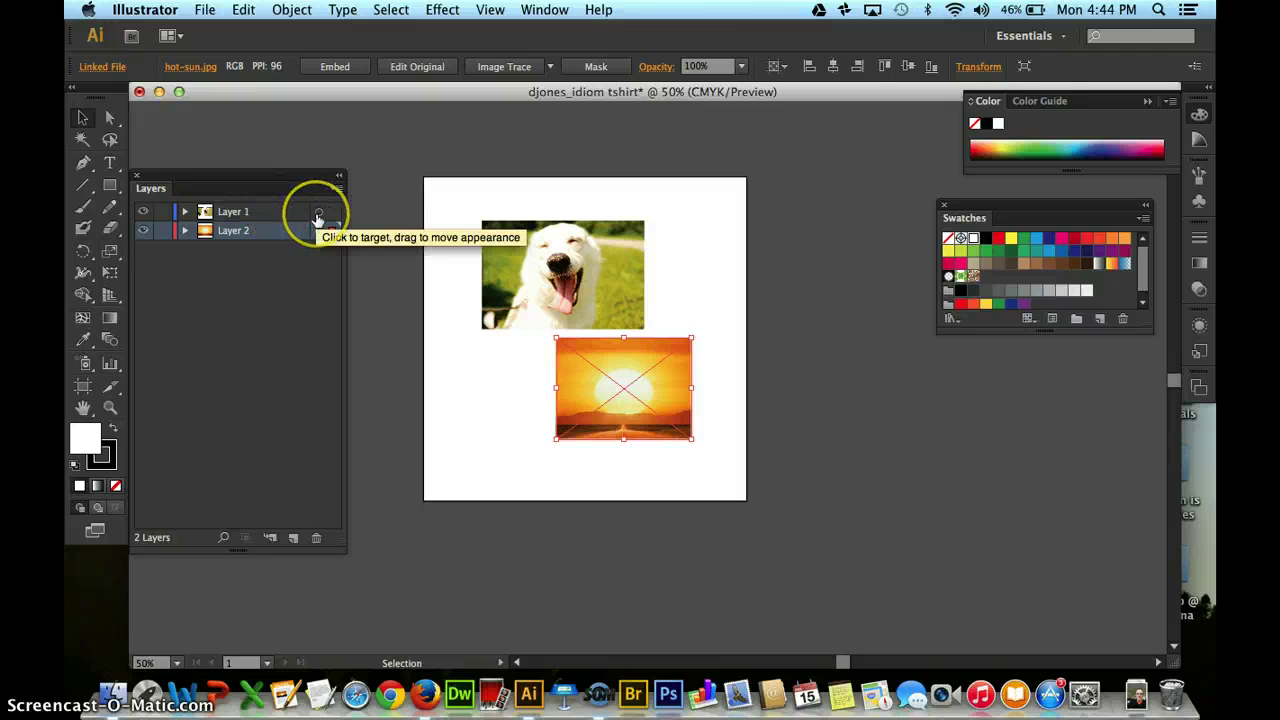
Hide the dog layer and enlarge the sun picture until it spans most of the artboard's width.
click(143, 211)
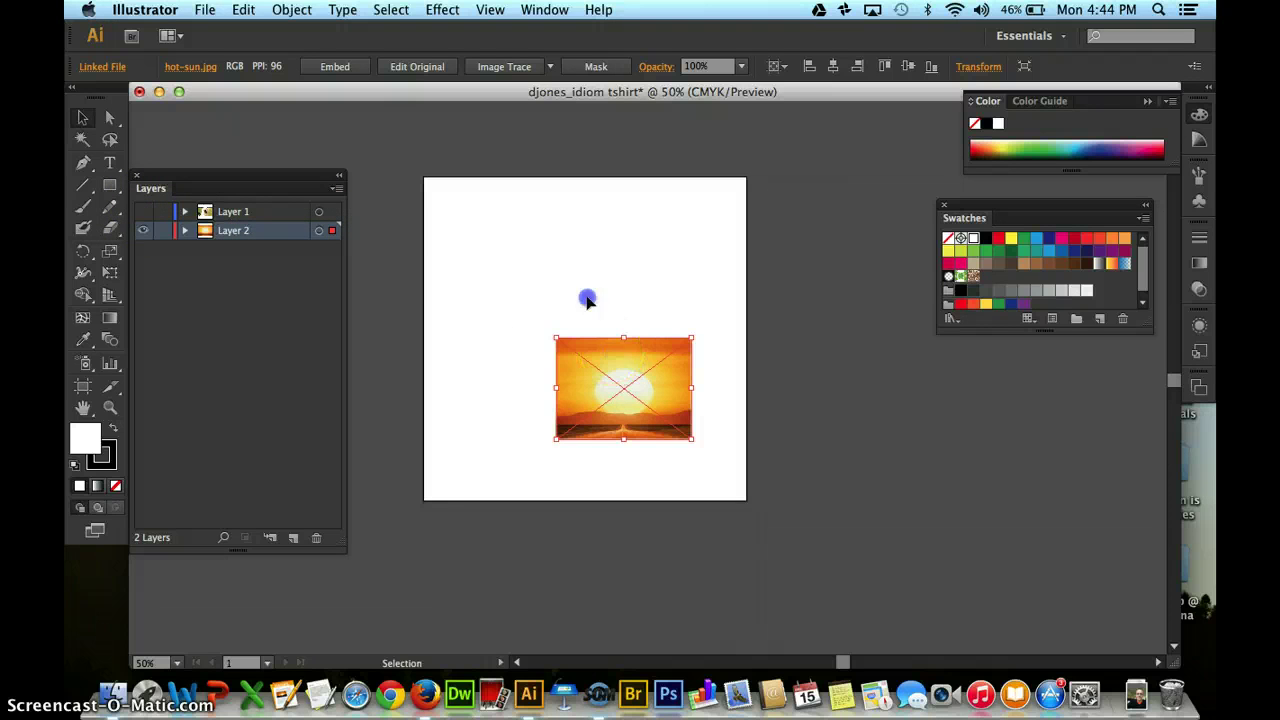
drag(605, 347, 501, 215)
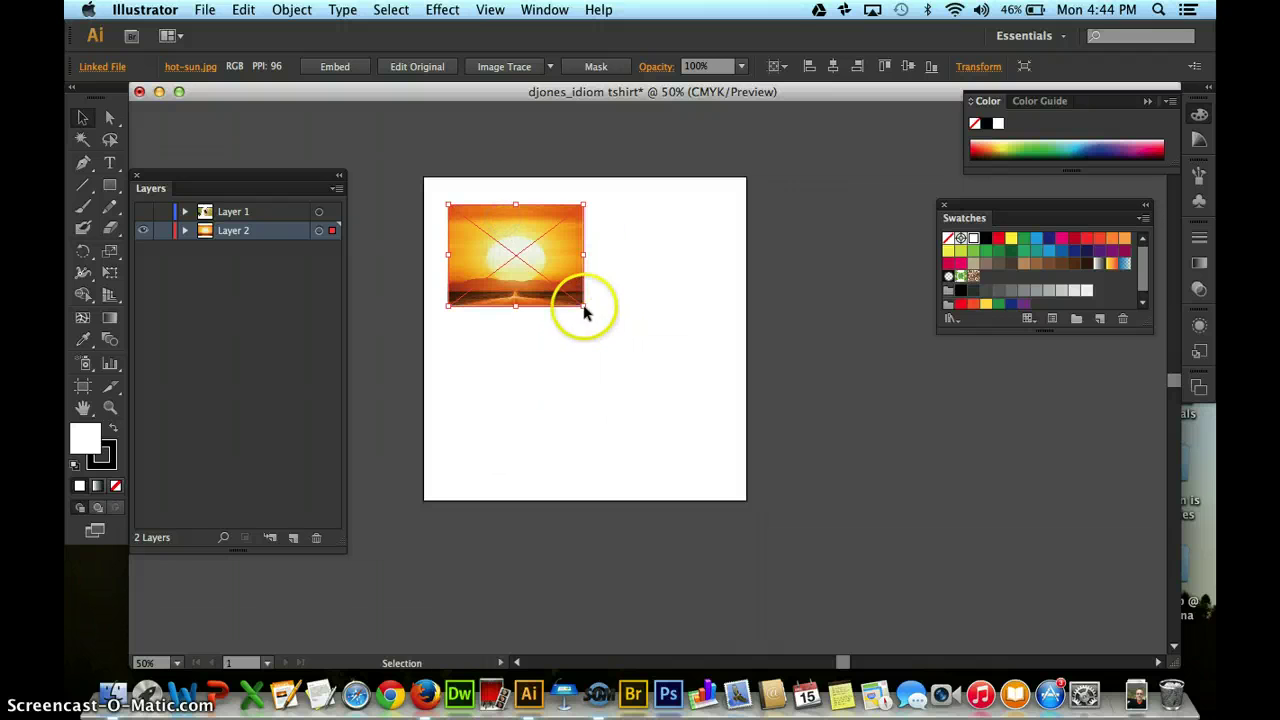
drag(584, 308, 718, 442)
drag(679, 343, 674, 337)
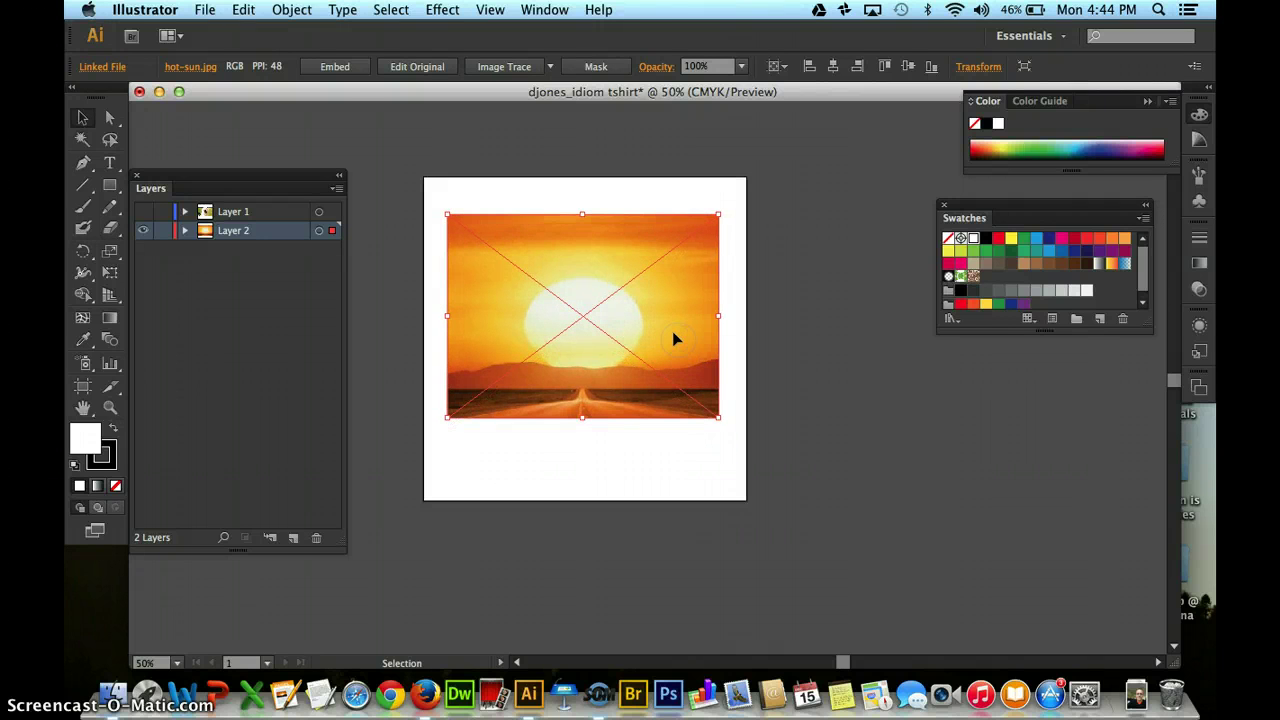
Apply Image Trace to the sun picture with the 6 Colors preset and expand the tracing into editable paths.
click(550, 66)
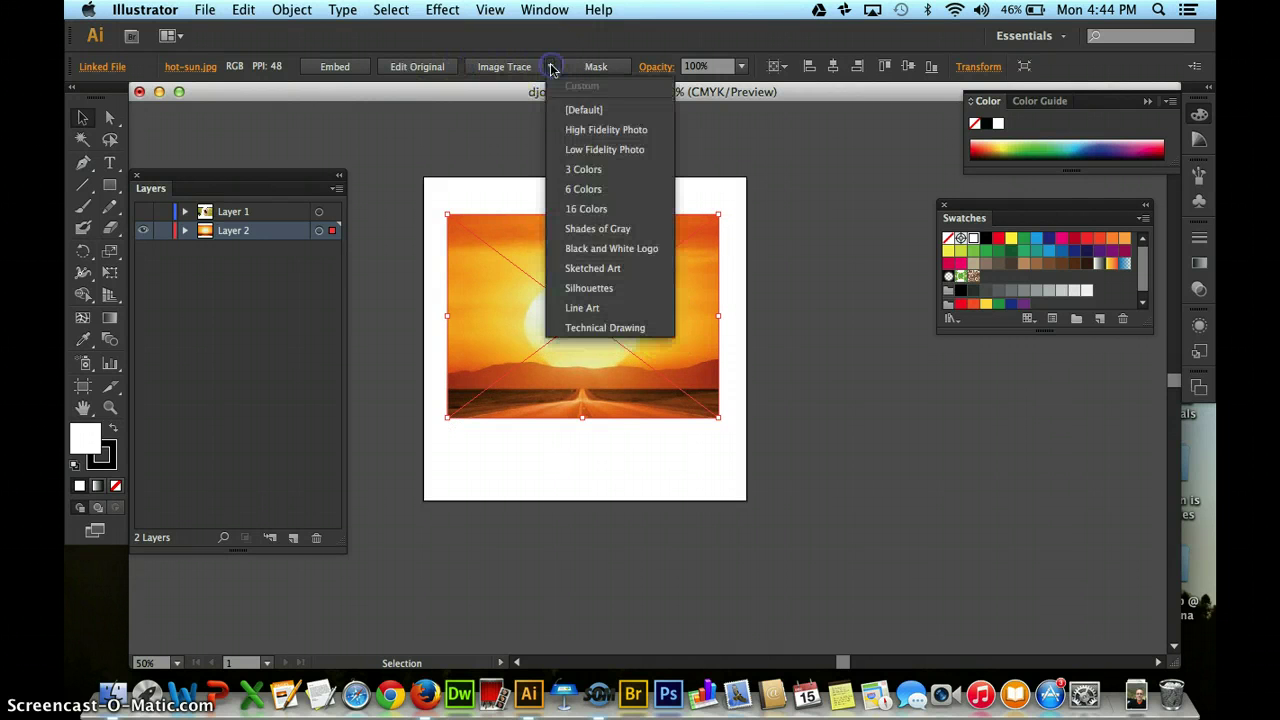
click(588, 191)
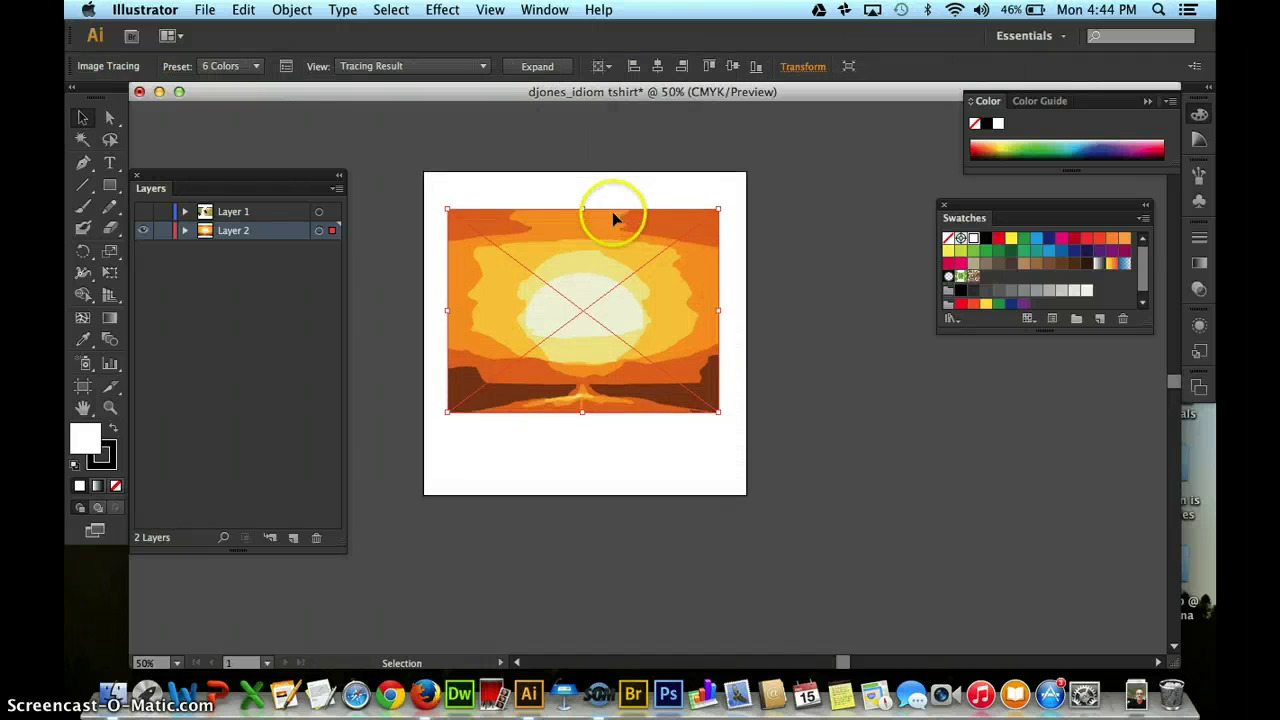
key(super+minus)
key(super+plus)
key(super+plus)
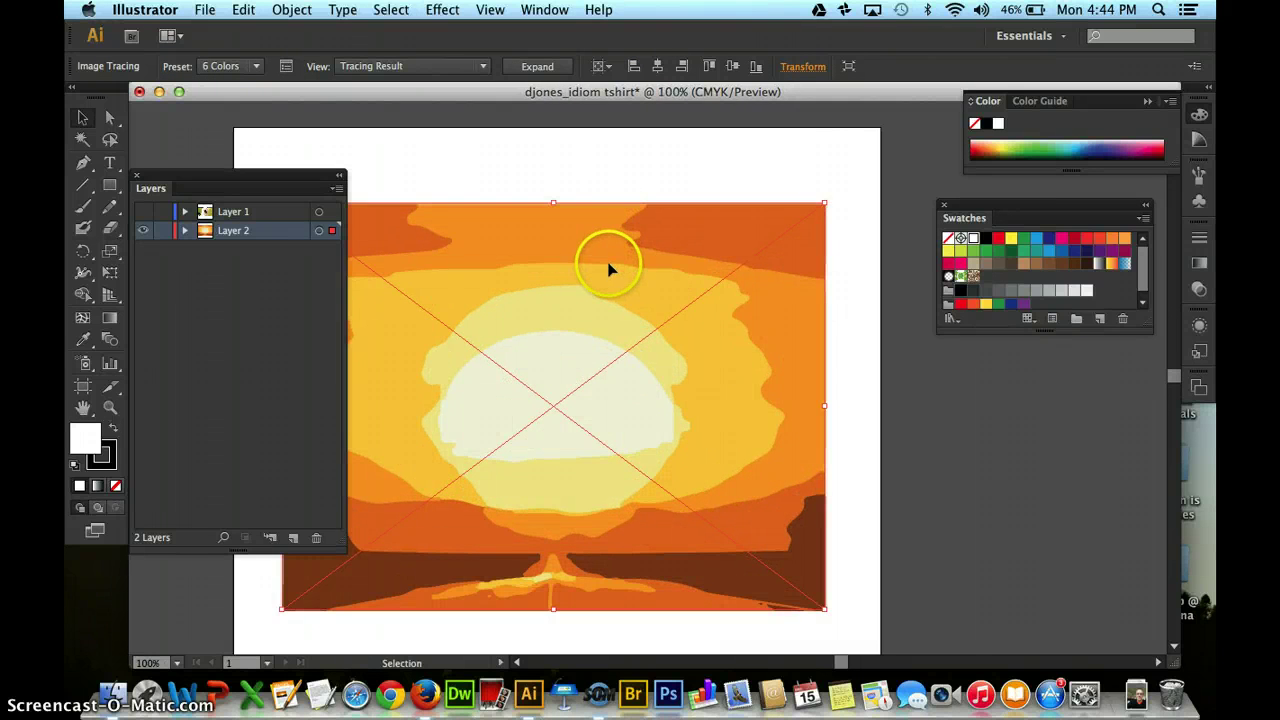
drag(614, 260, 700, 185)
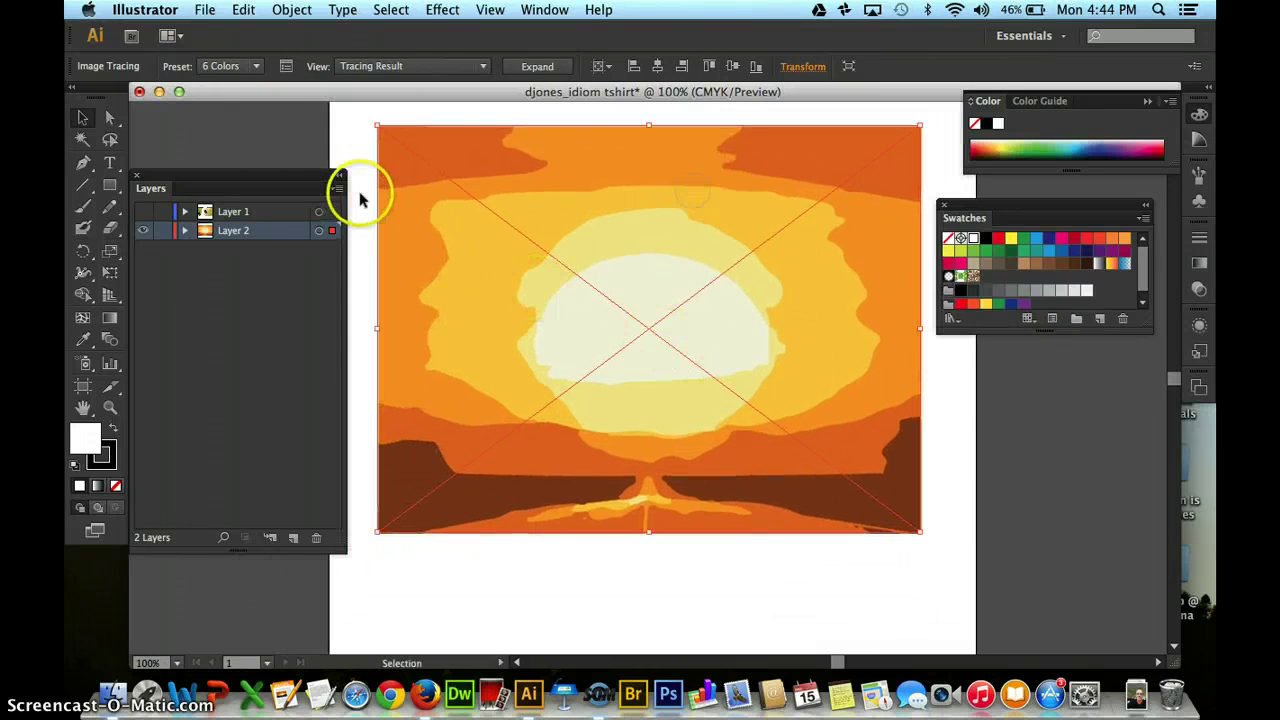
click(564, 67)
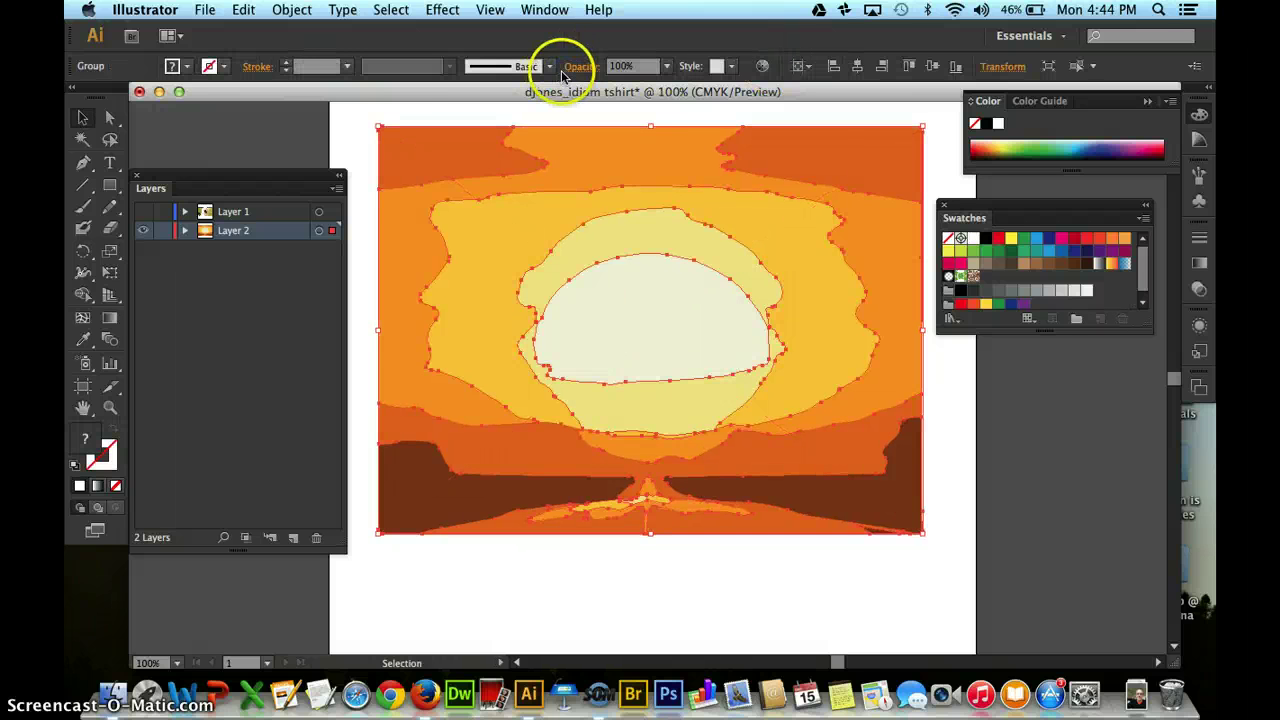
Hide the sun layer and show the dog layer again.
click(143, 230)
click(143, 211)
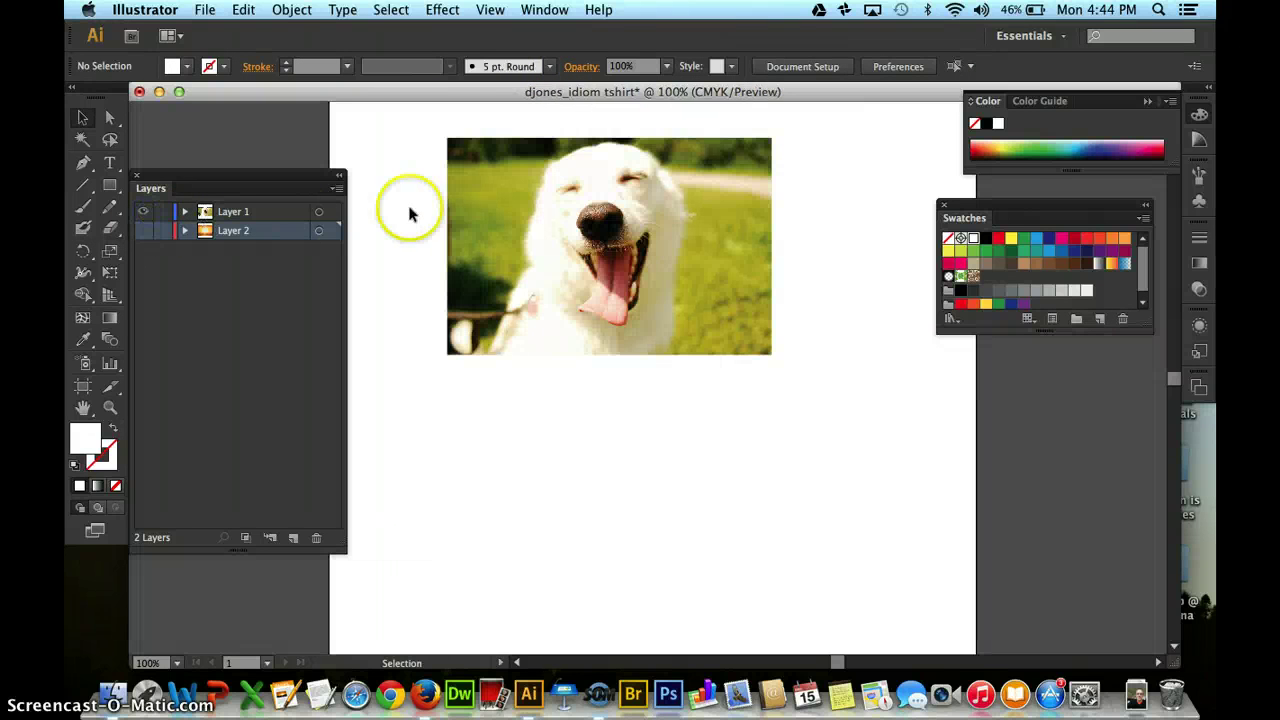
Reposition the dog picture over the centre of the sun, checking the placement by briefly showing and hiding the sun layer.
click(530, 207)
drag(612, 238, 659, 258)
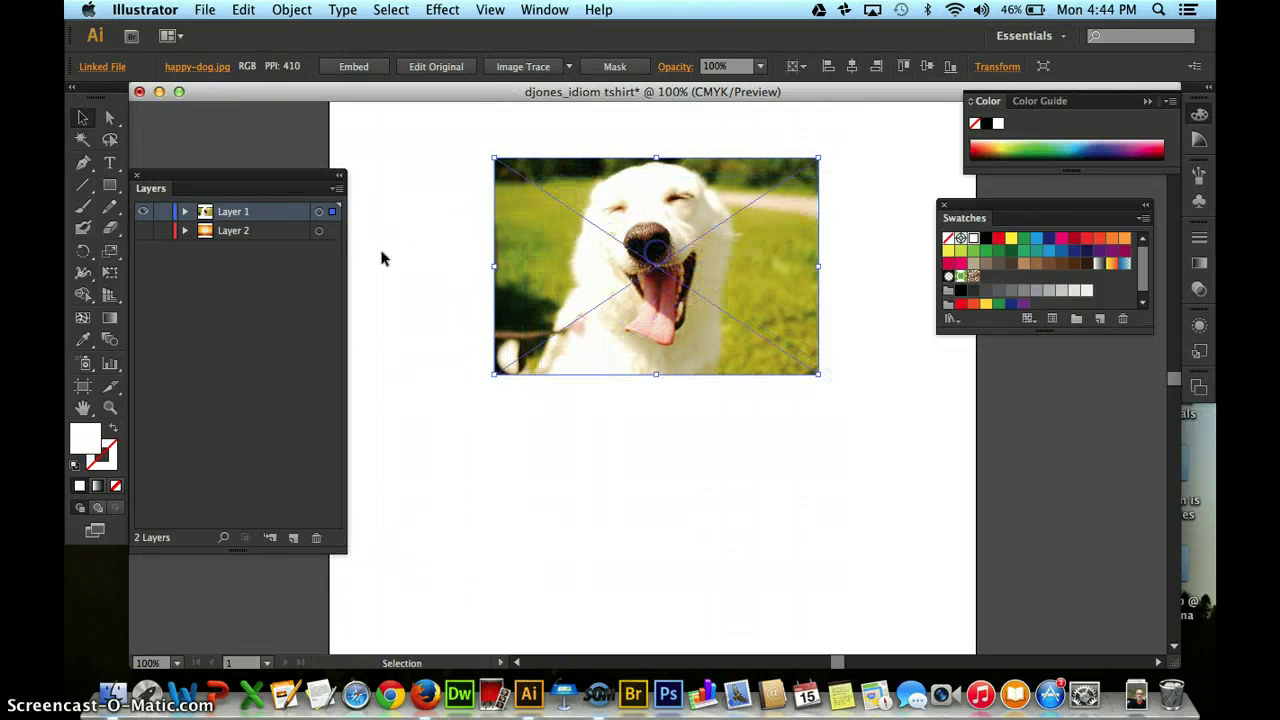
click(144, 230)
click(144, 230)
click(144, 230)
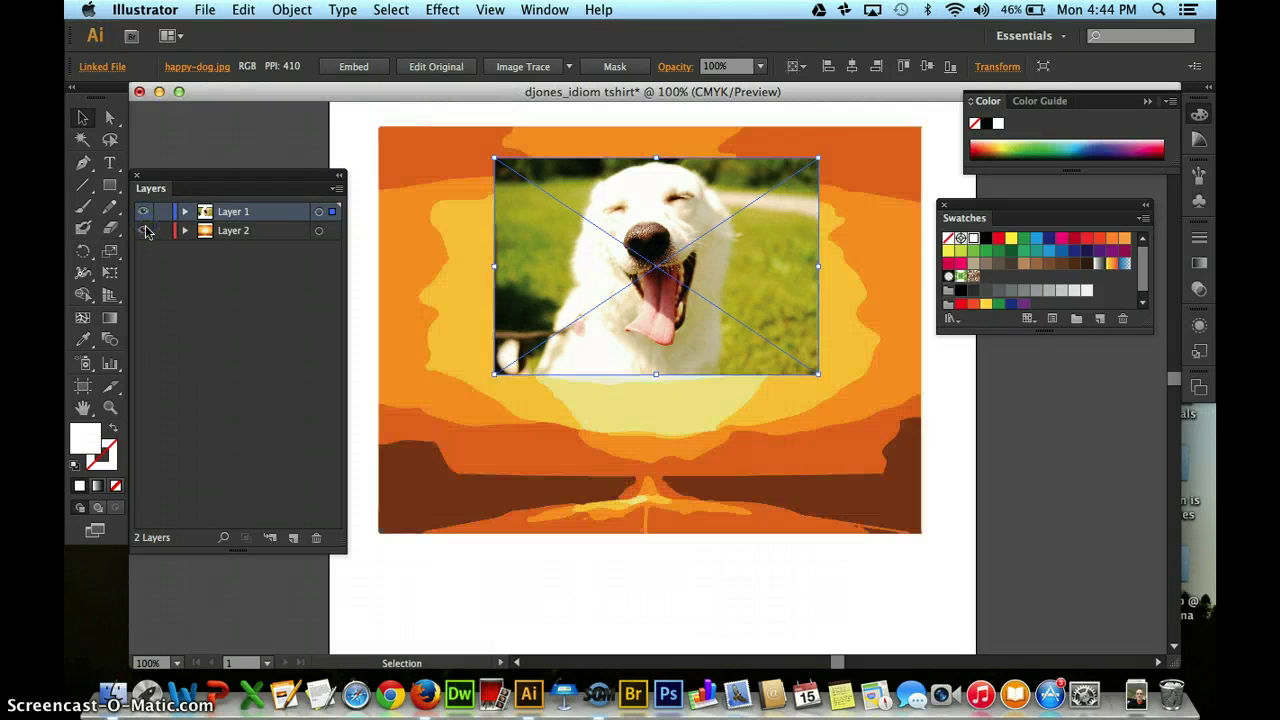
click(144, 230)
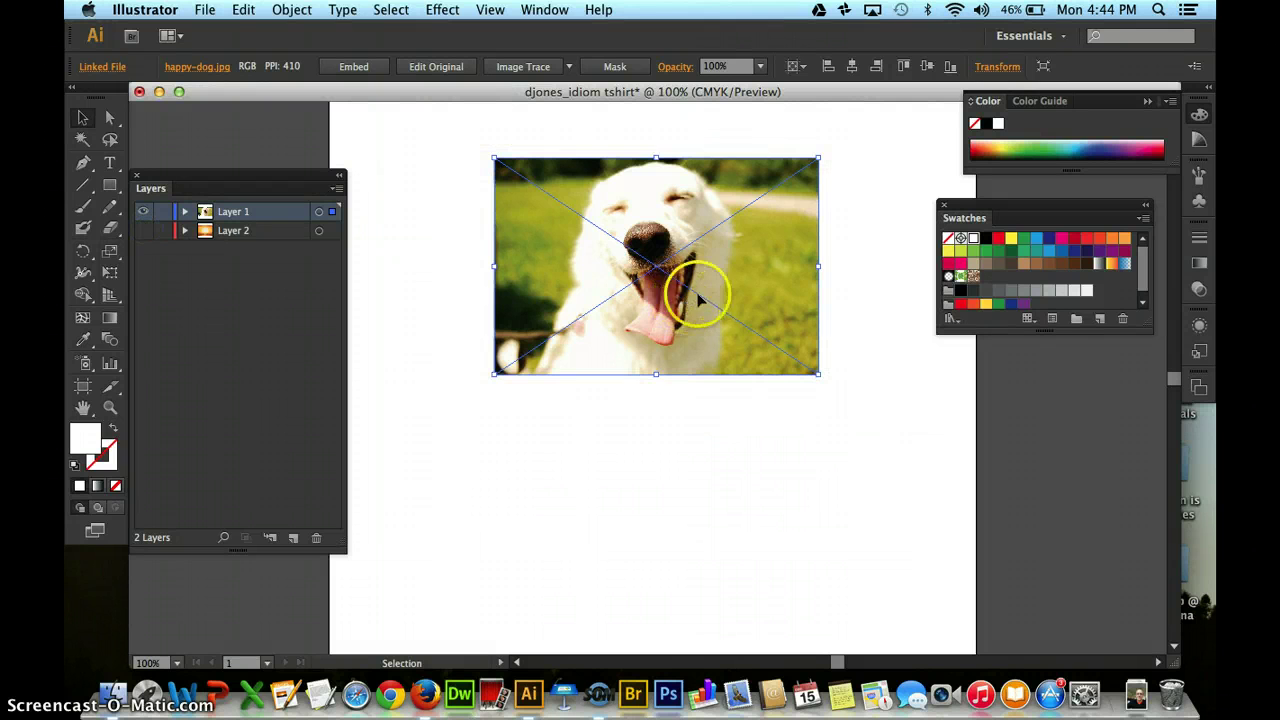
Apply Image Trace to the dog picture with the 6 Colors preset and expand the tracing into editable paths.
drag(700, 290, 699, 304)
click(572, 67)
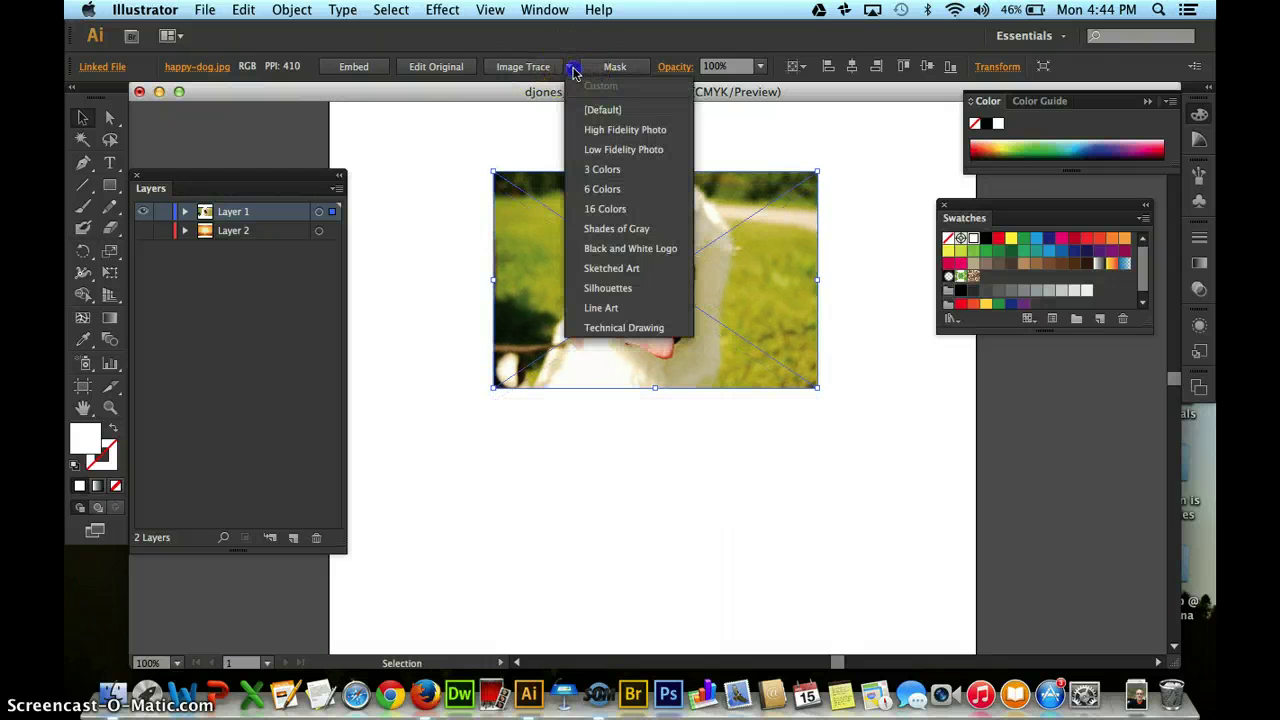
click(600, 192)
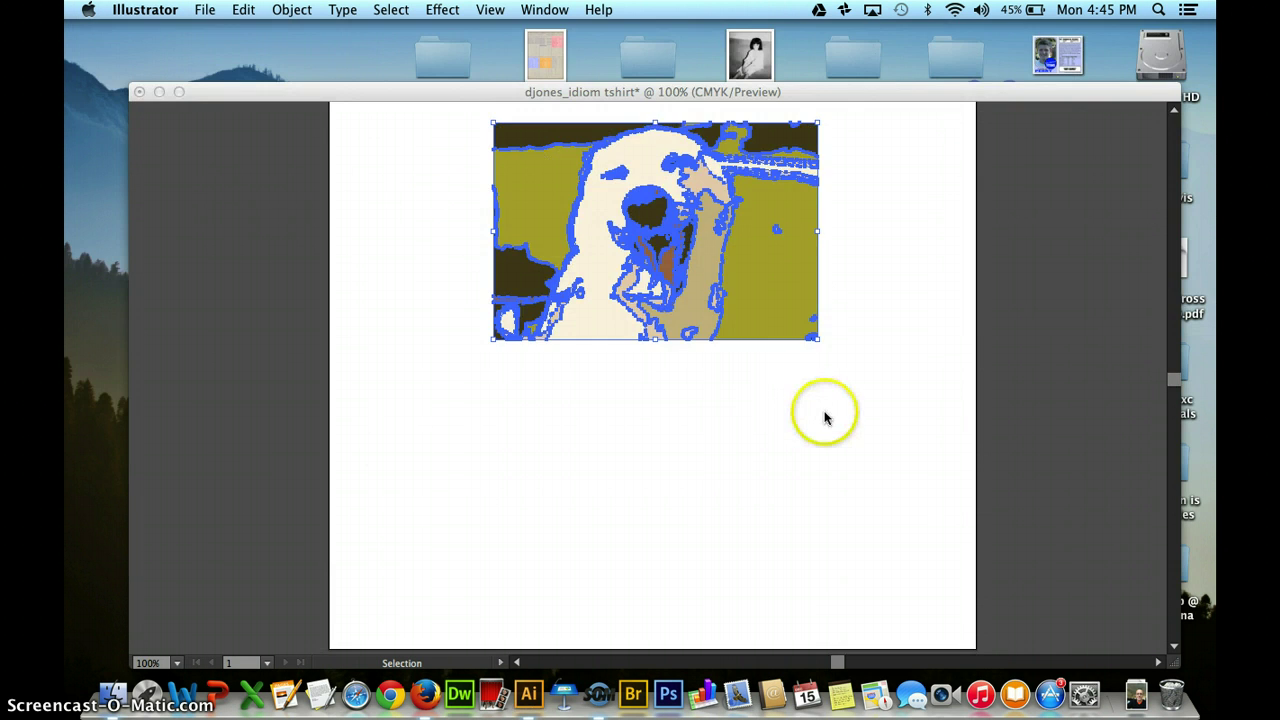
key(Tab)
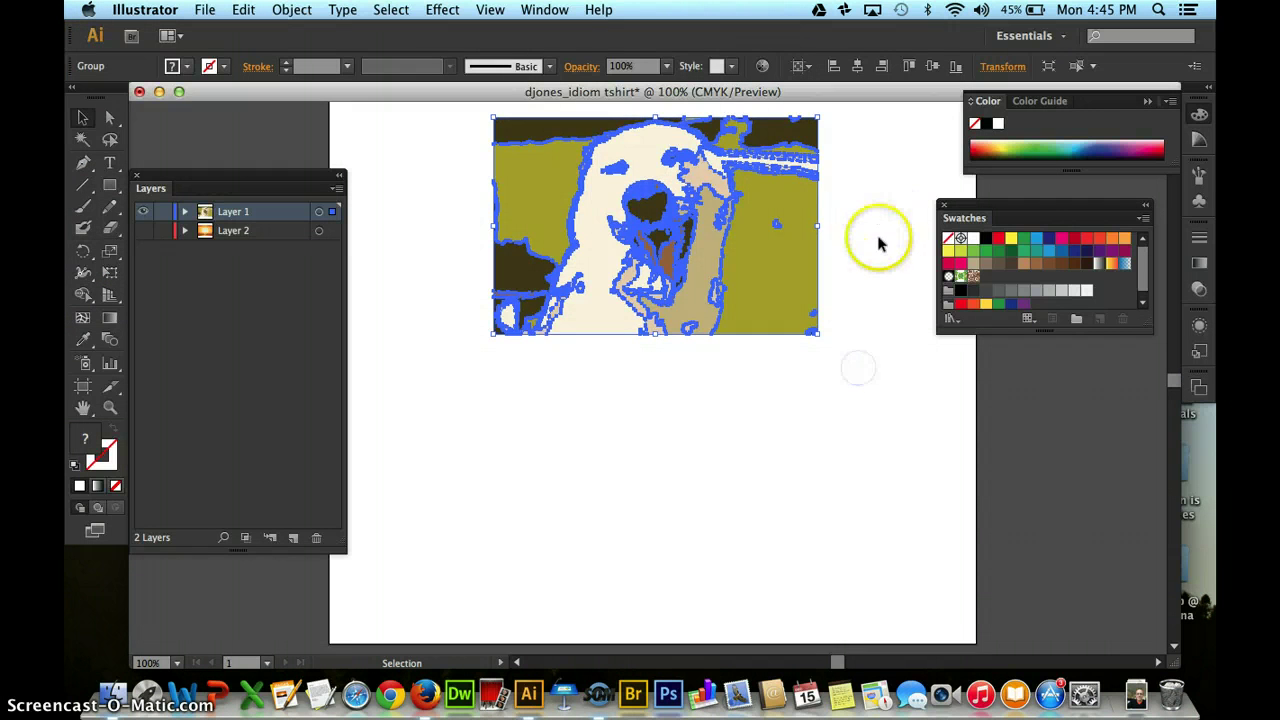
scroll(878, 250, up, 3)
scroll(878, 250, down, 1)
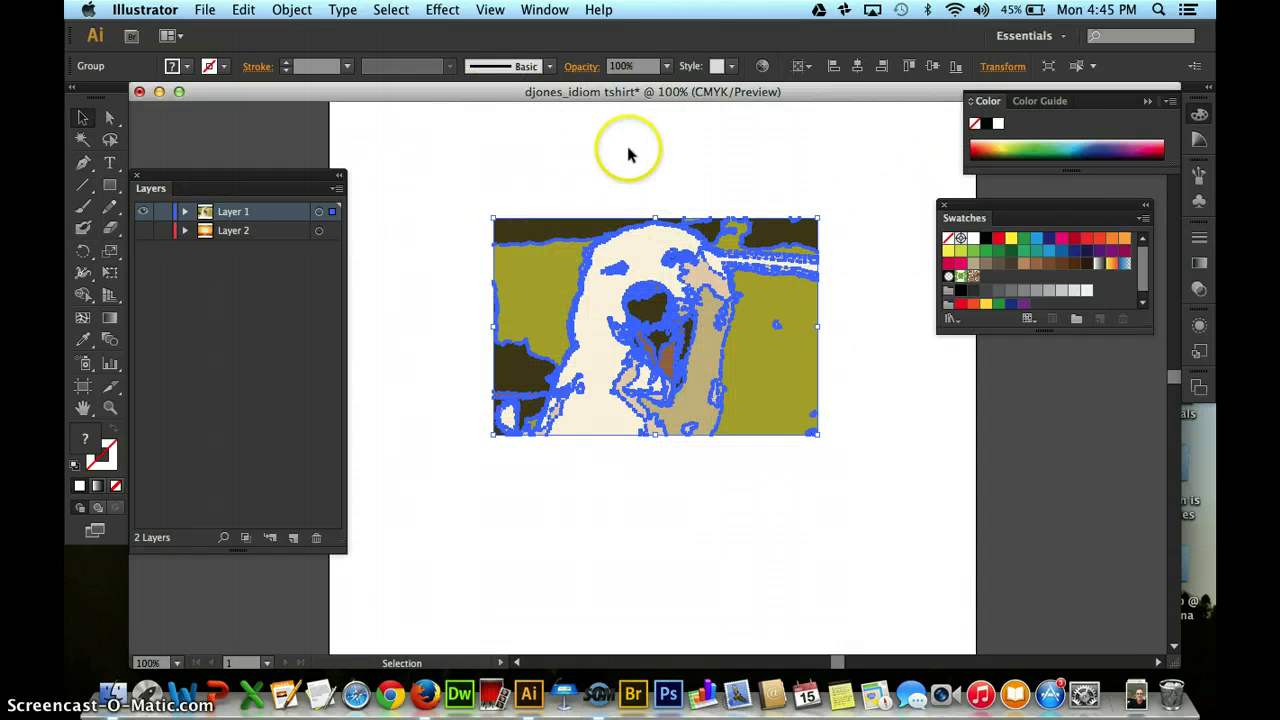
click(566, 176)
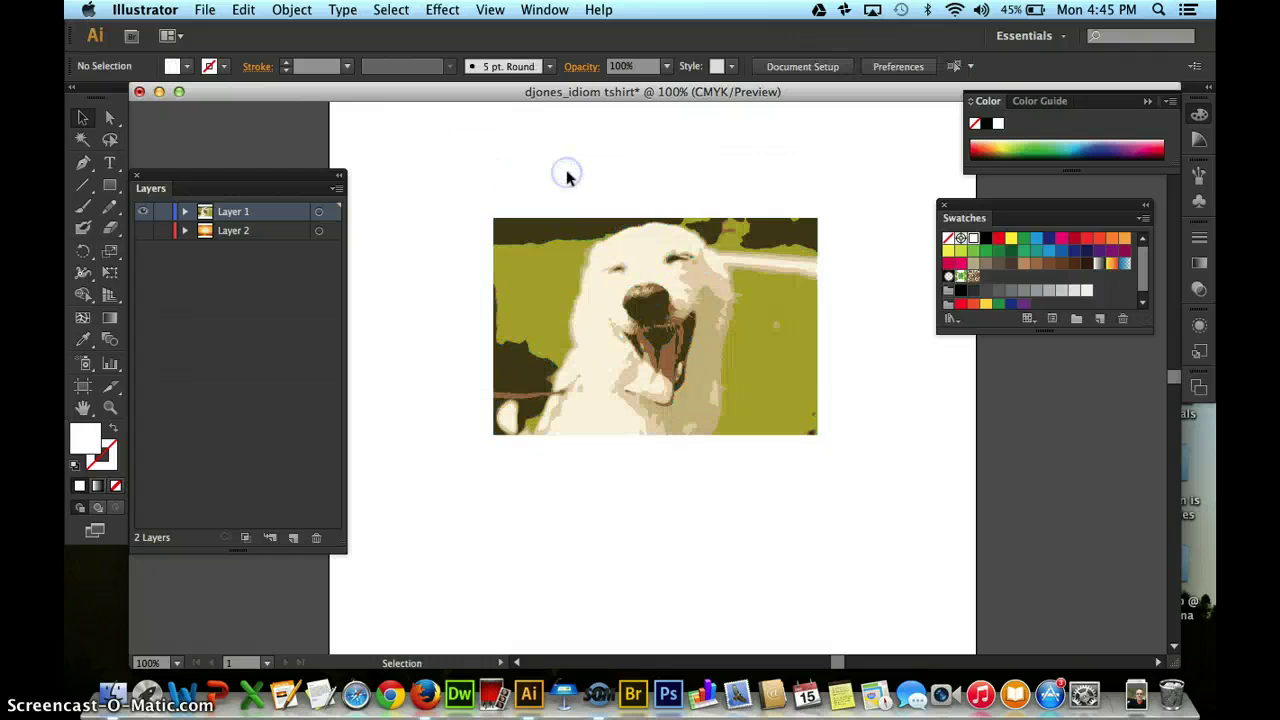
Delete the dark and green background shapes above and to the left of the dog's head with the Direct Selection tool.
click(781, 371)
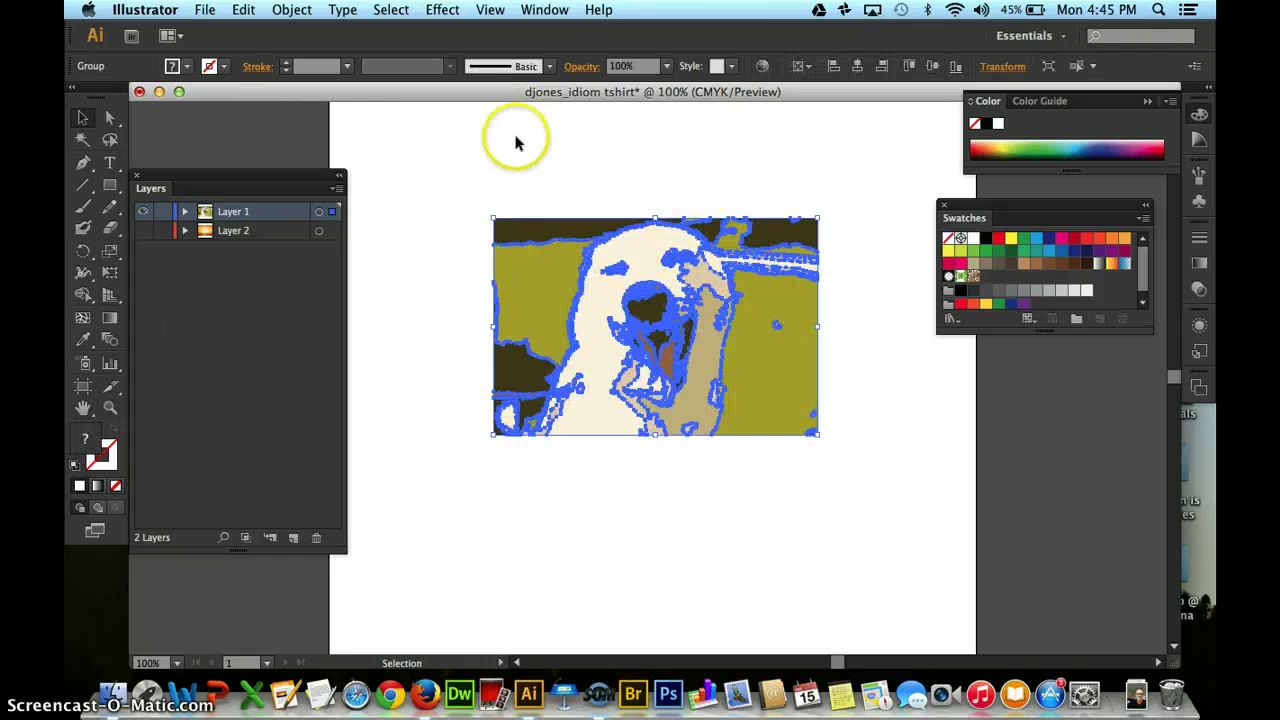
click(110, 117)
click(361, 159)
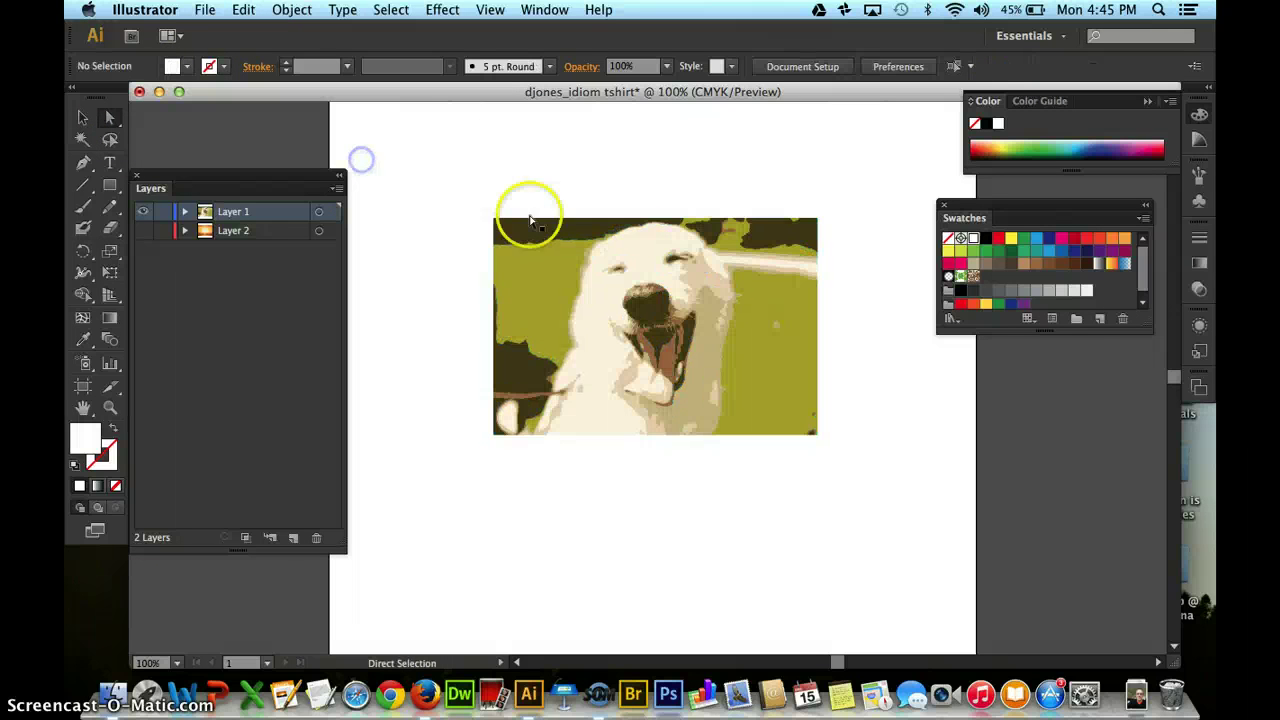
click(483, 251)
drag(522, 364, 522, 366)
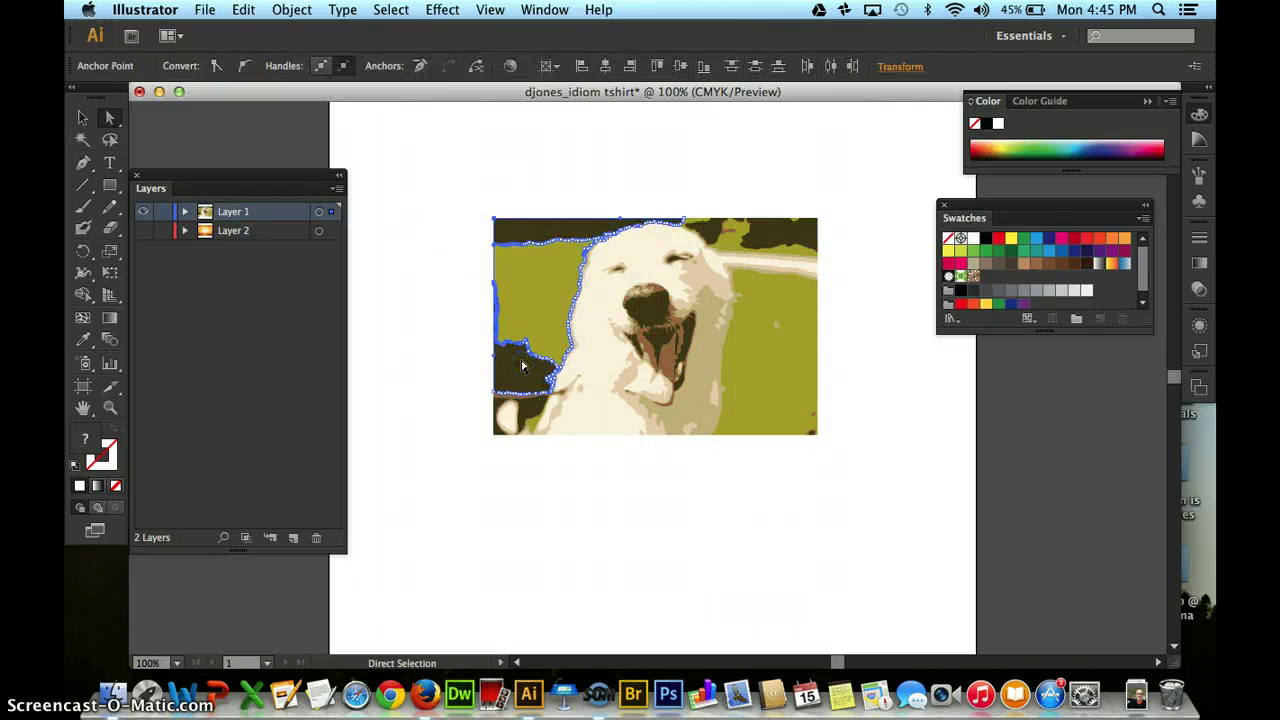
key(Delete)
key(Delete)
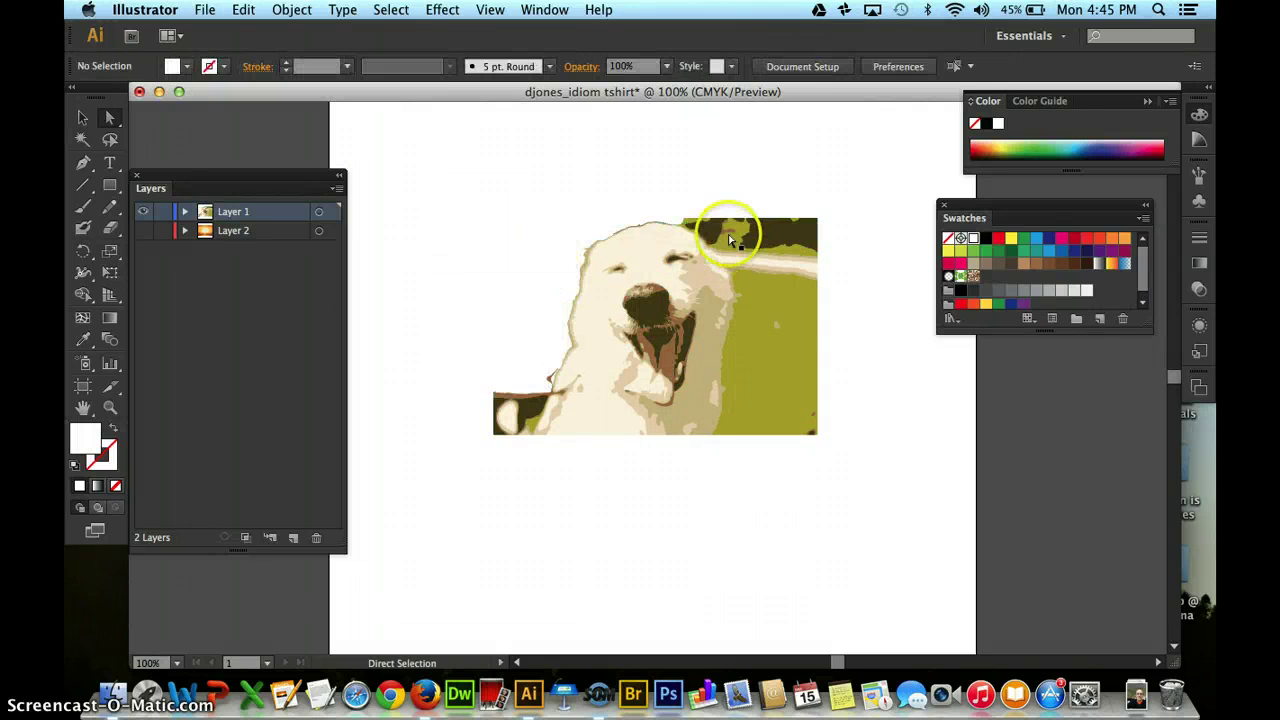
Delete the outer part of the green background to the right of the dog.
click(766, 186)
drag(826, 254, 901, 463)
click(861, 371)
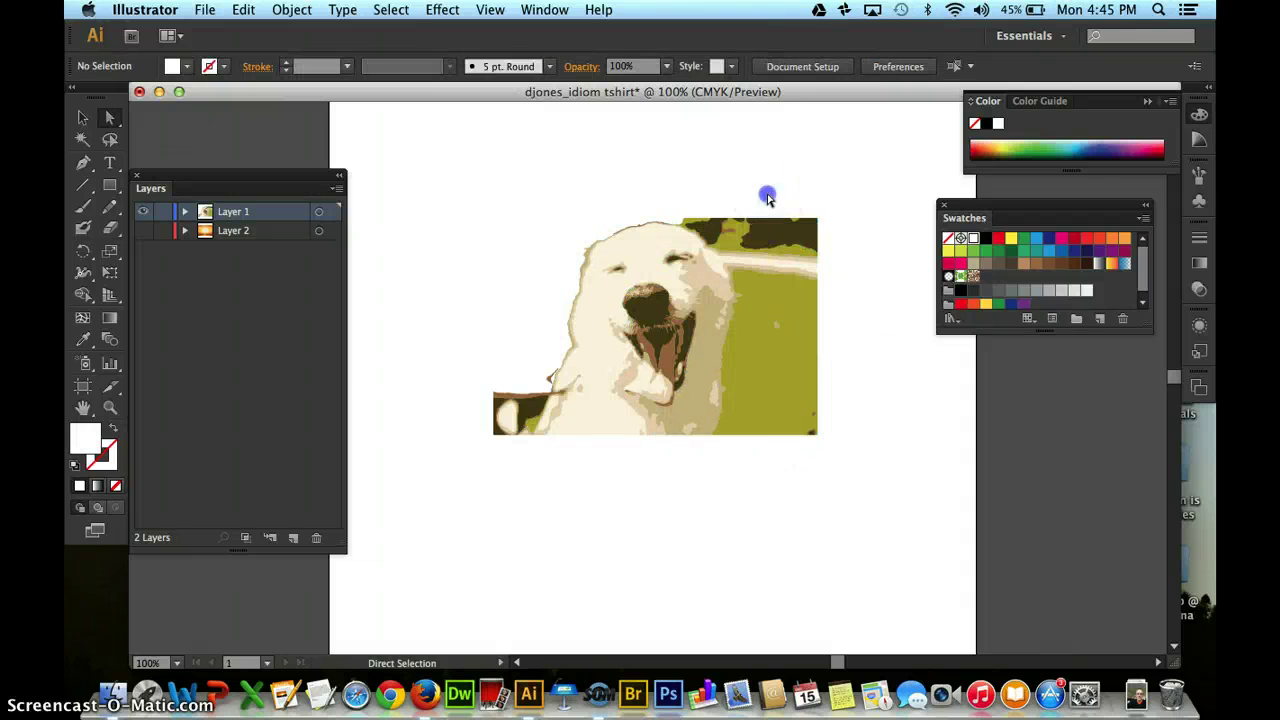
drag(766, 196, 874, 449)
key(Delete)
click(757, 262)
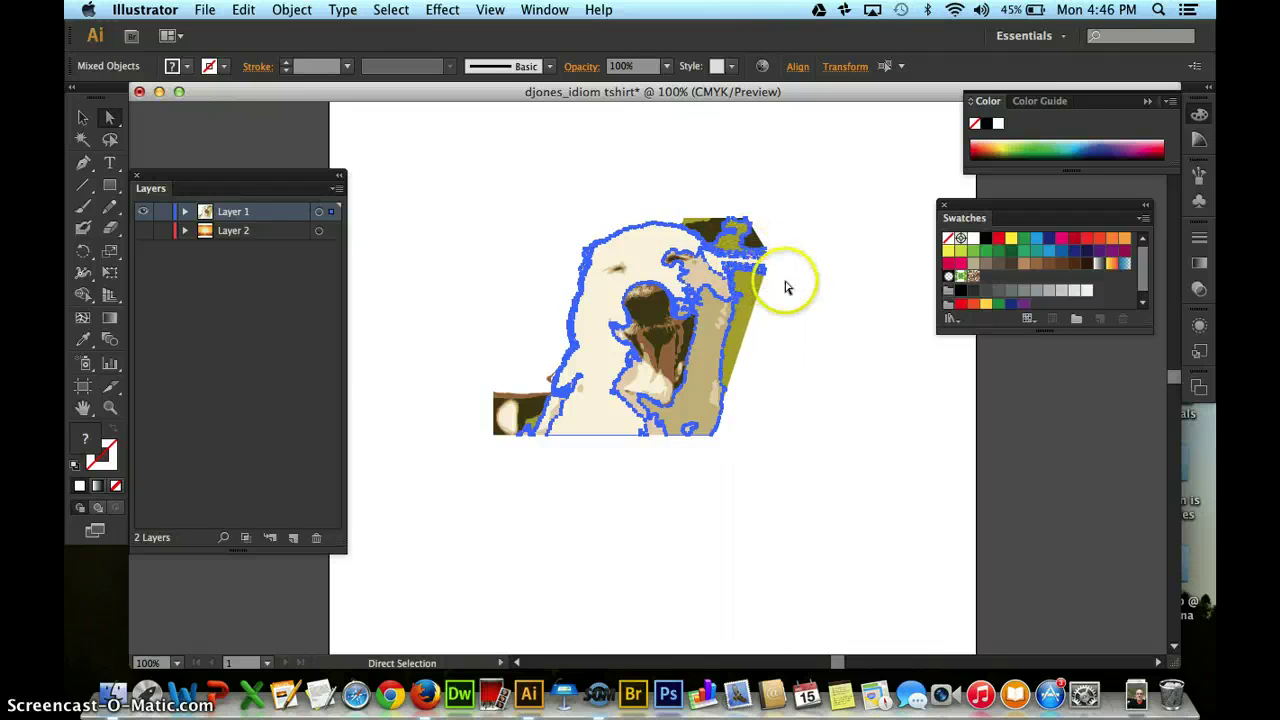
click(785, 286)
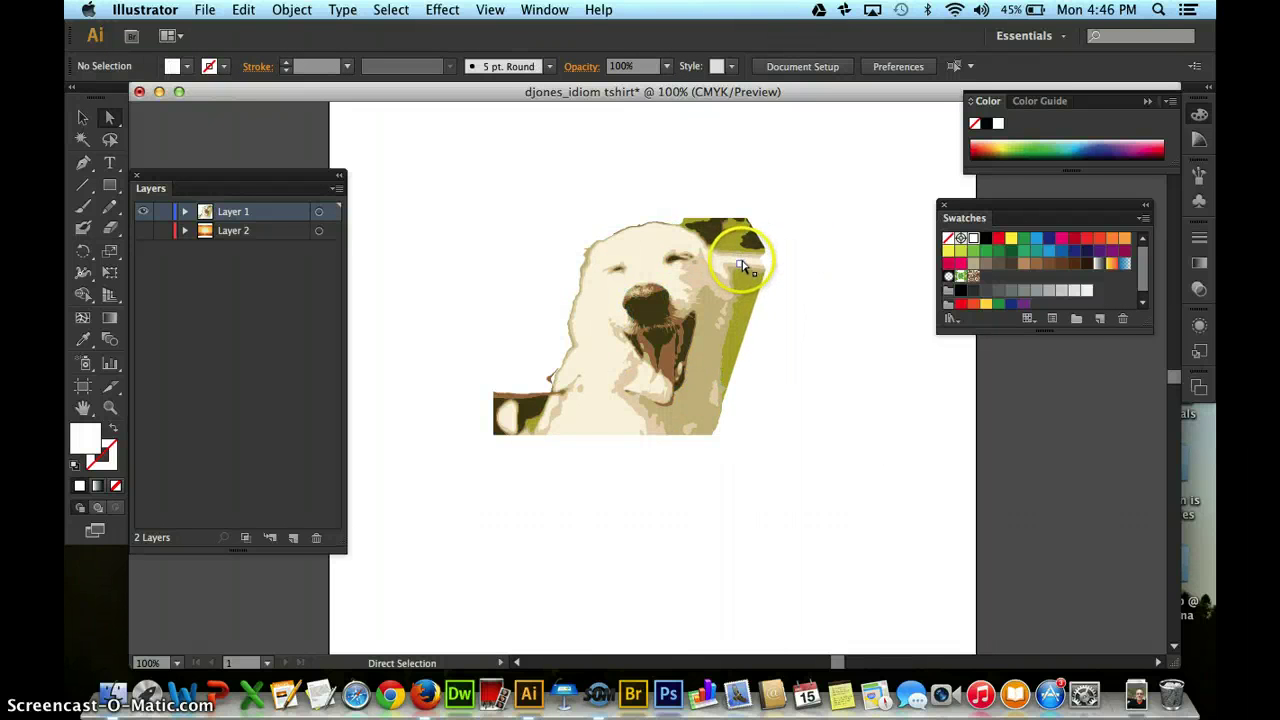
Delete the remaining background patches above and along the dog's right side, and move the Layers panel clear of the artwork's left side.
scroll(742, 265, down, 3)
scroll(742, 265, up, 7)
scroll(745, 263, down, 2)
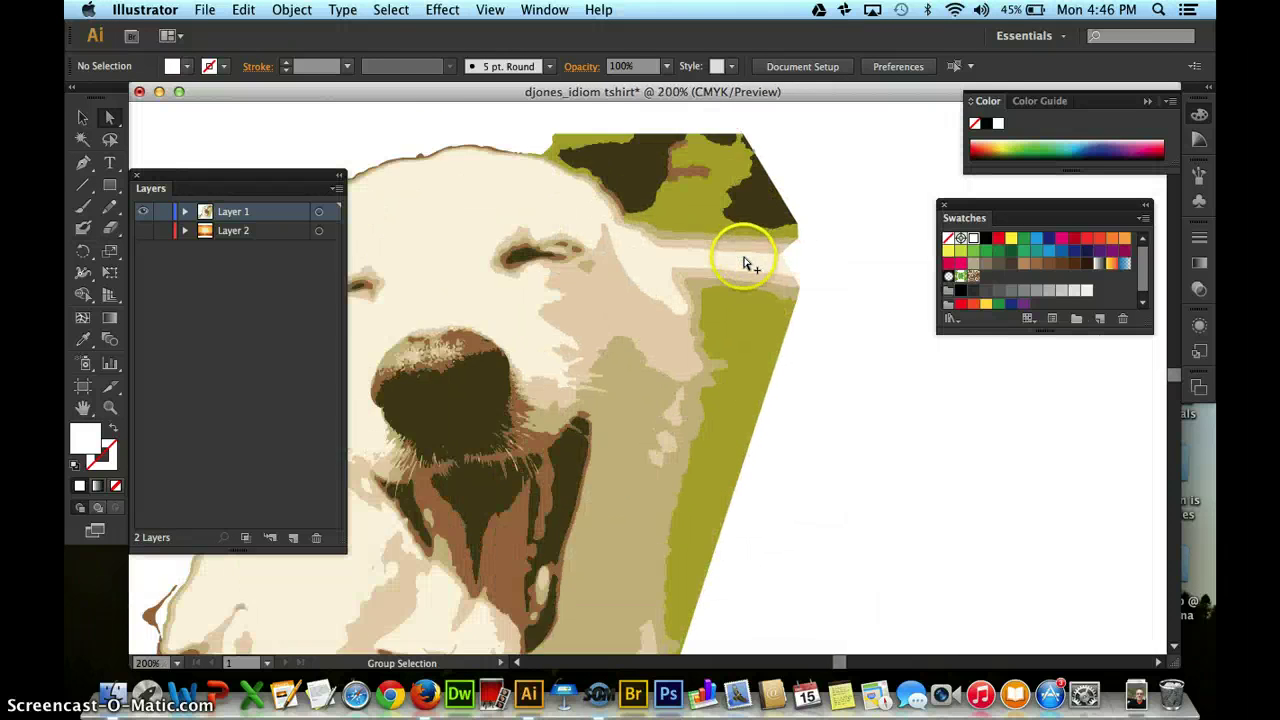
scroll(743, 263, down, 1)
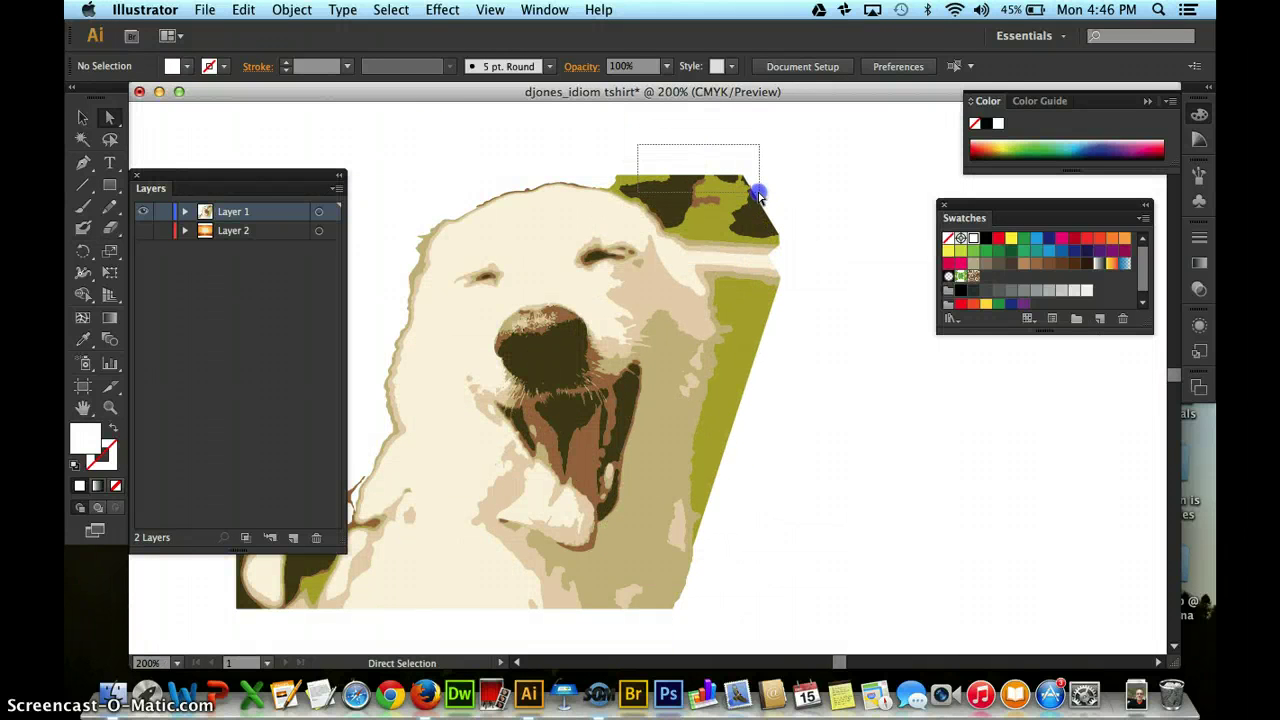
drag(759, 196, 759, 198)
key(Delete)
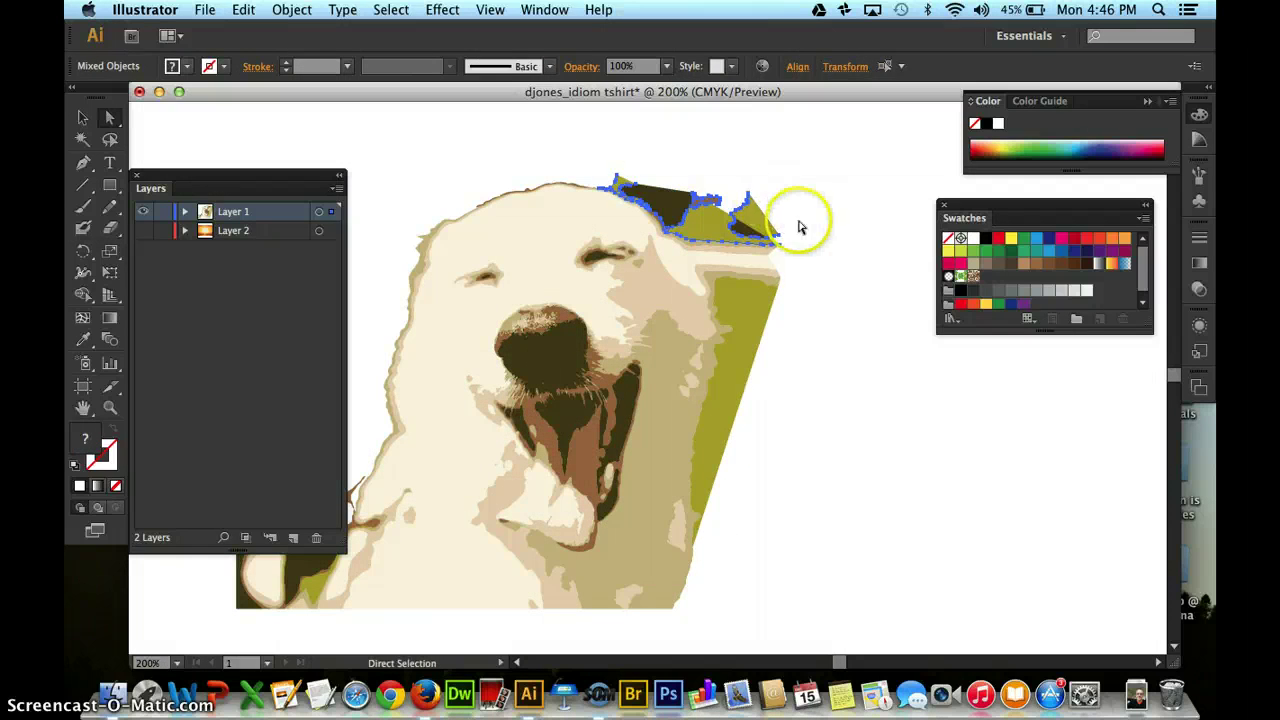
key(Delete)
click(759, 292)
key(Delete)
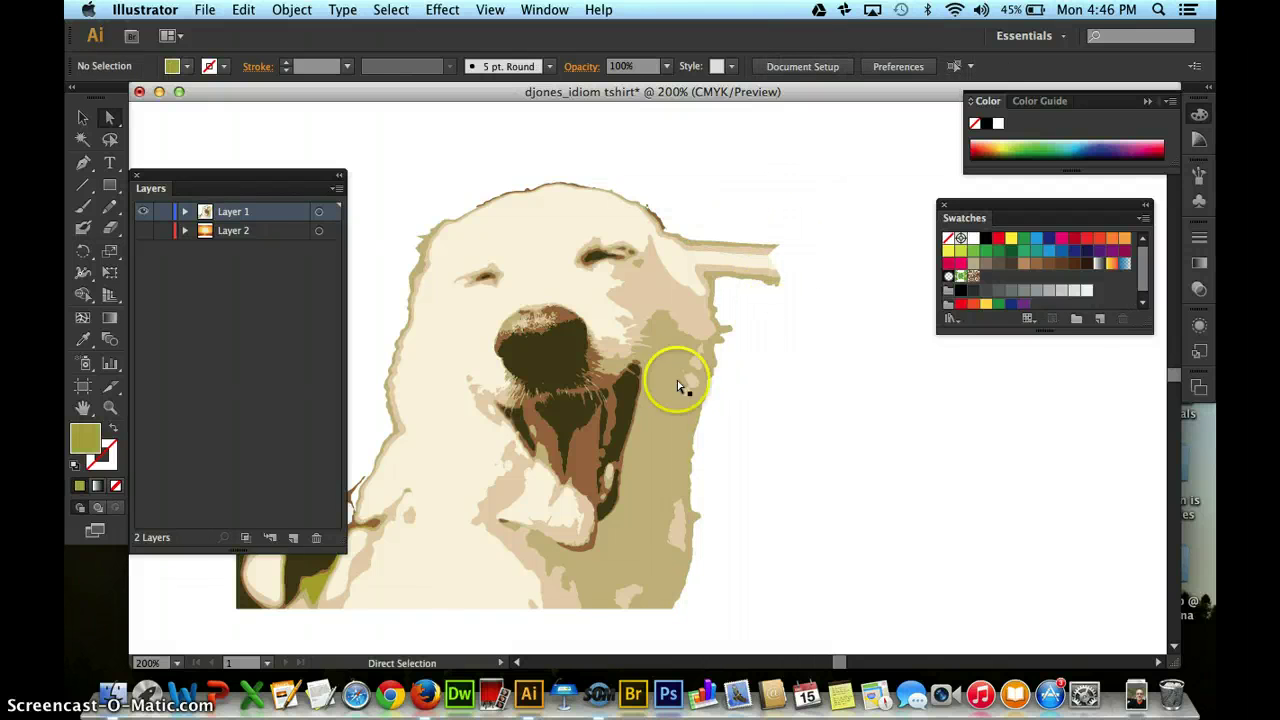
drag(266, 179, 1022, 258)
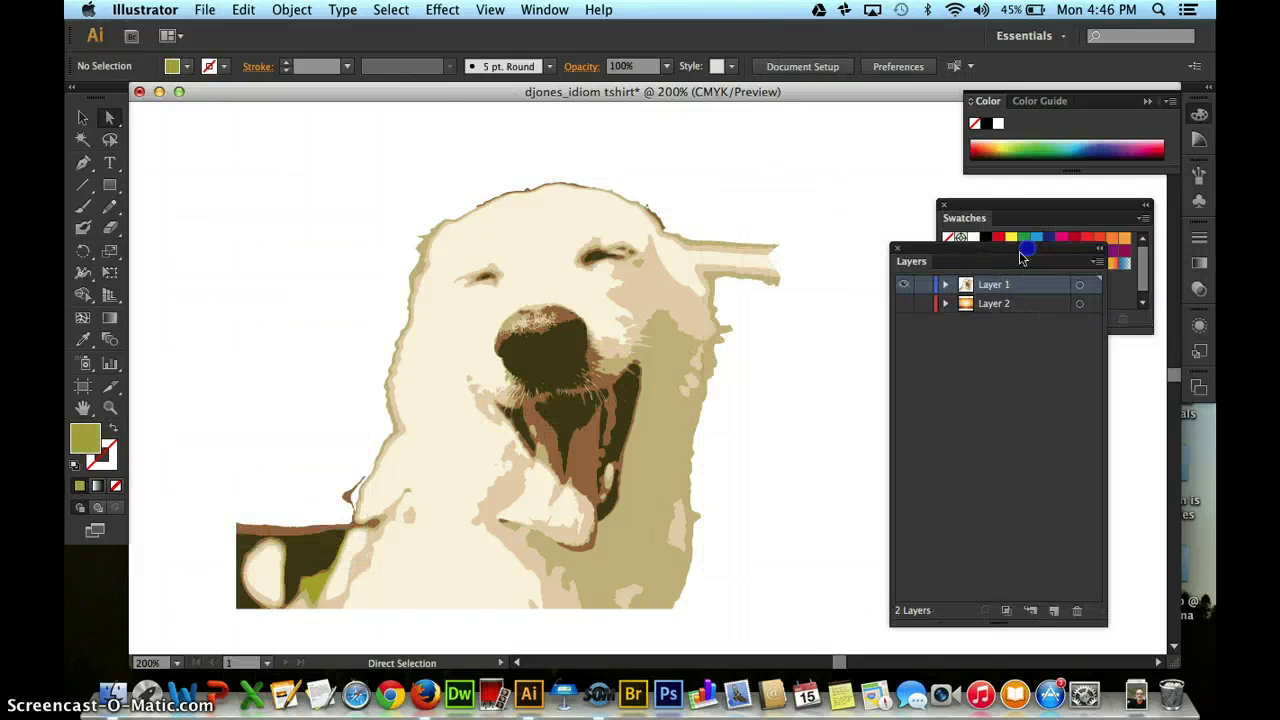
drag(248, 451, 273, 573)
drag(297, 617, 298, 617)
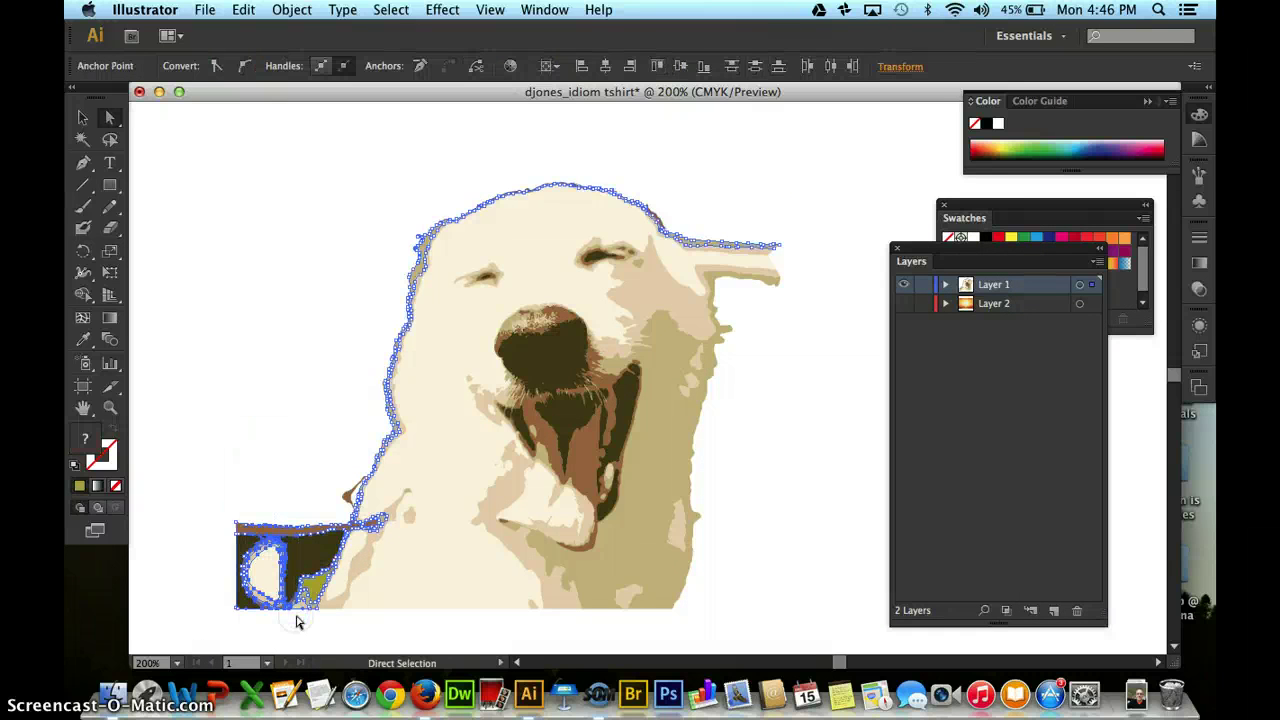
key(Delete)
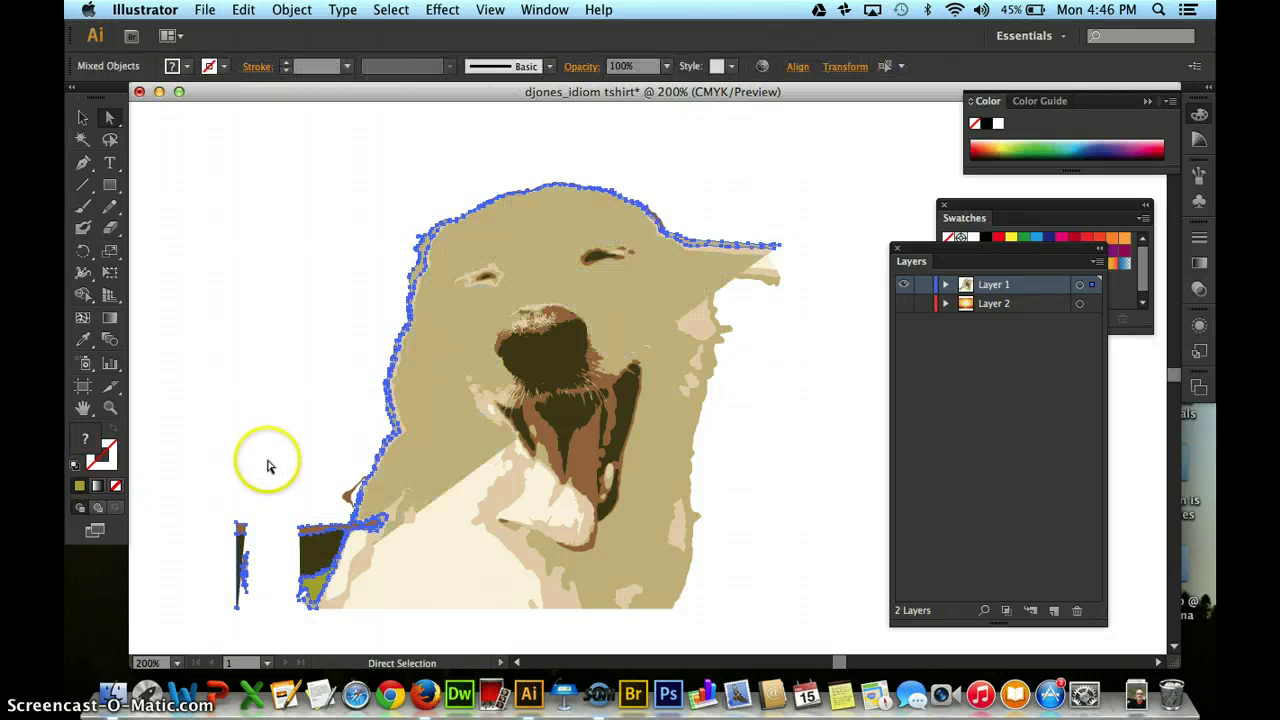
key(Delete)
click(278, 463)
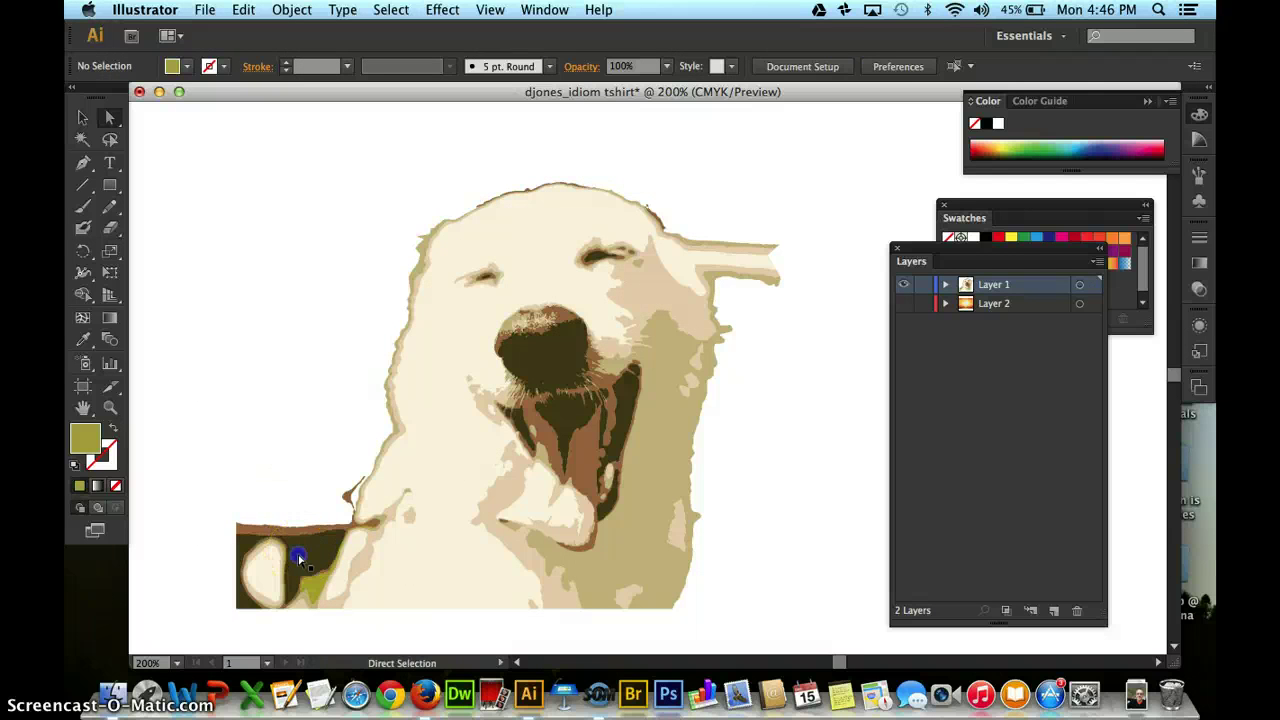
Delete the dark background patch and the brown horizontal strip at the dog's lower left.
click(300, 558)
key(Delete)
click(279, 528)
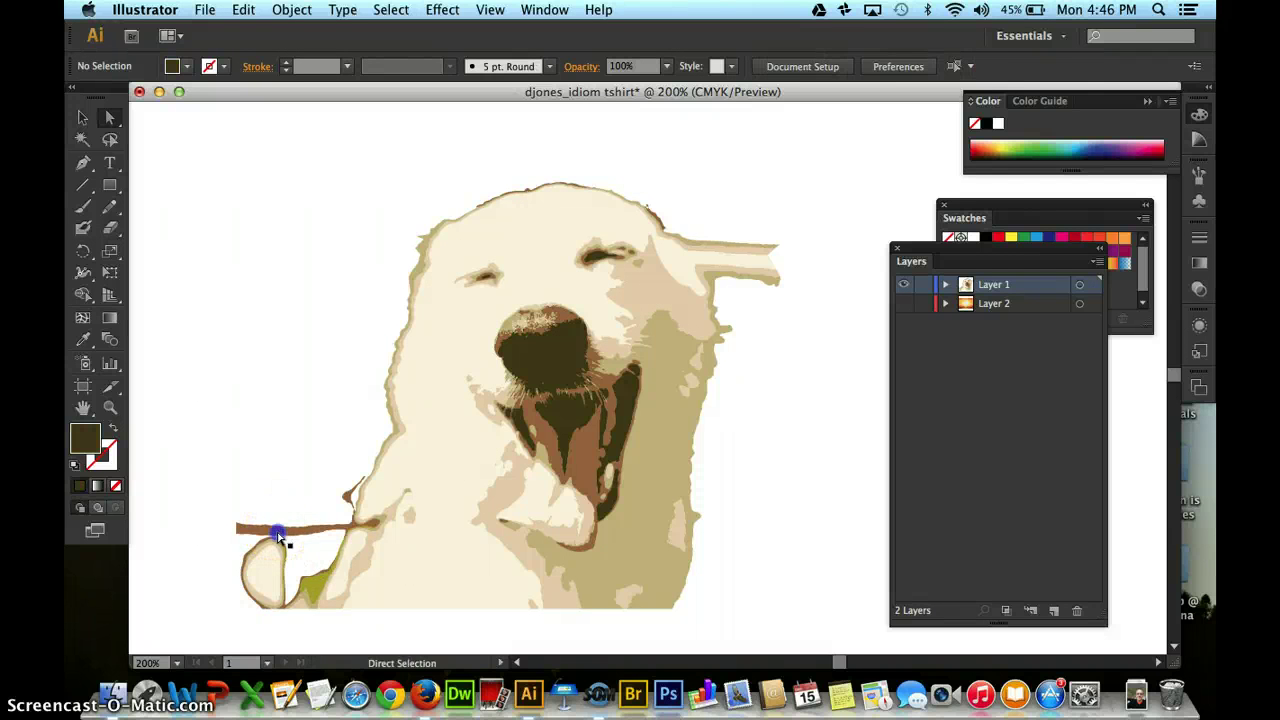
key(Delete)
Delete the pale oval shape at the dog's lower left together with its outlines and leftover fragments.
click(264, 576)
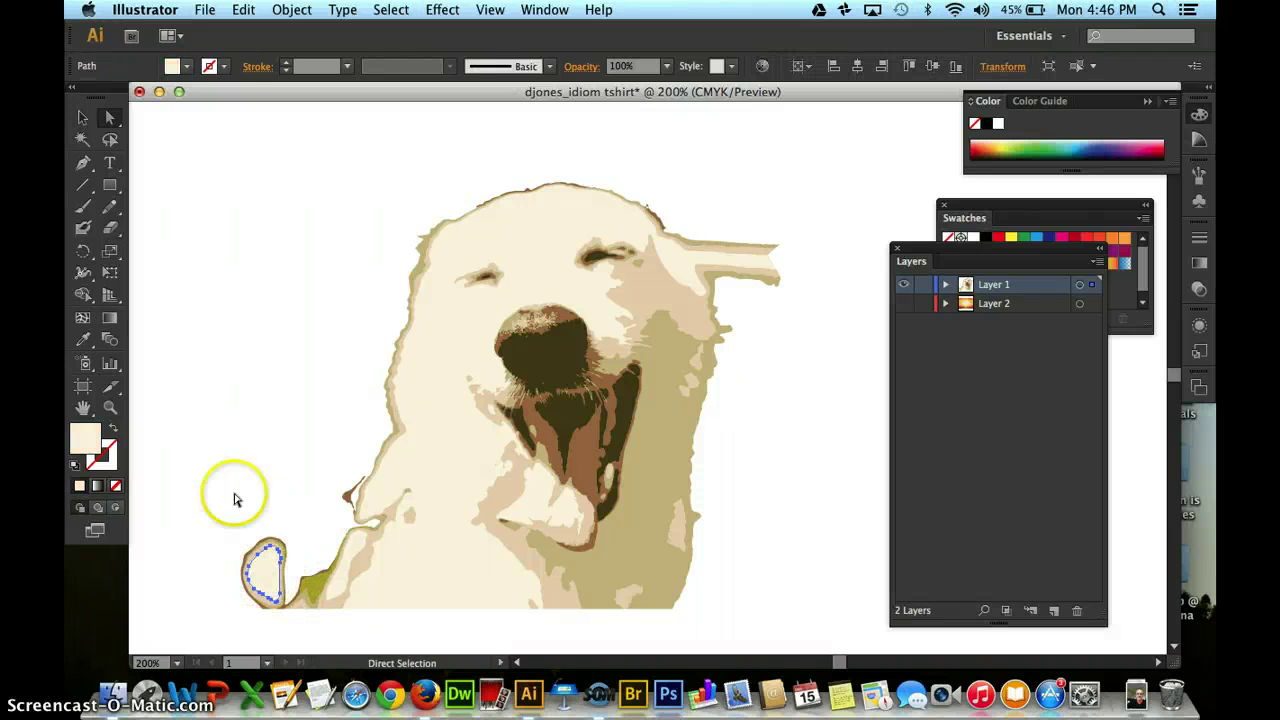
click(286, 615)
click(287, 505)
click(268, 578)
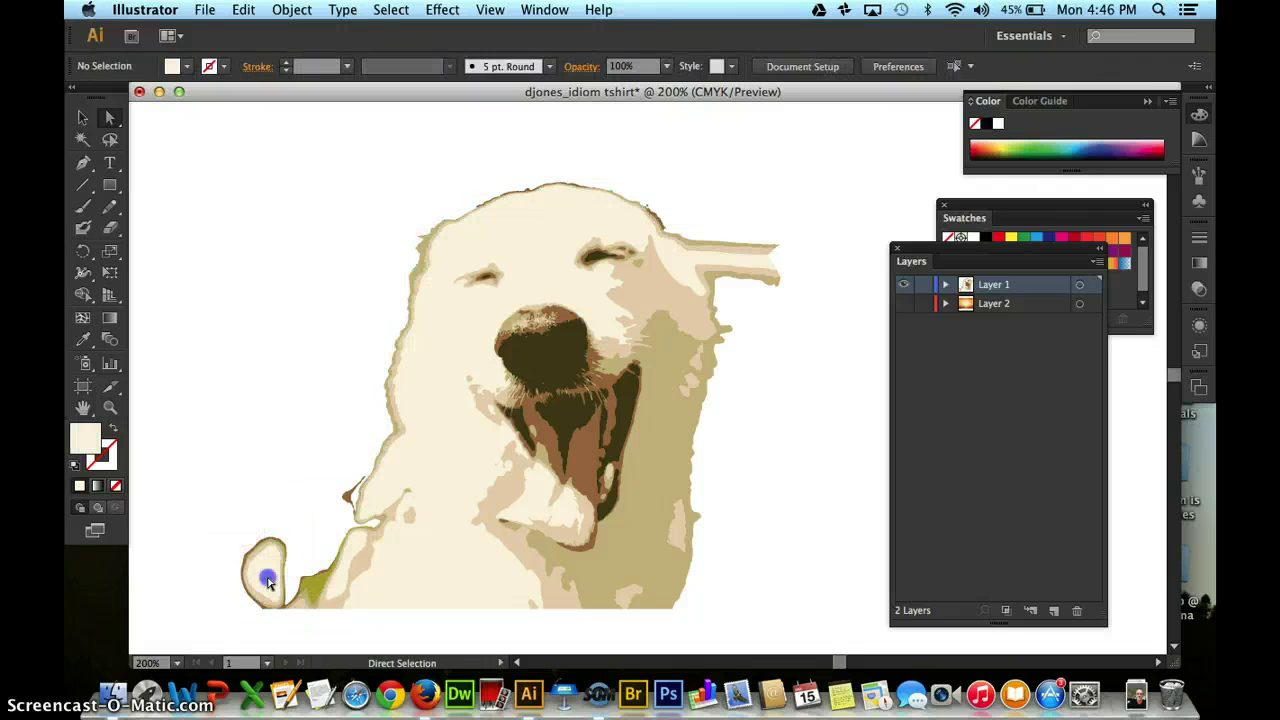
key(Delete)
key(Delete)
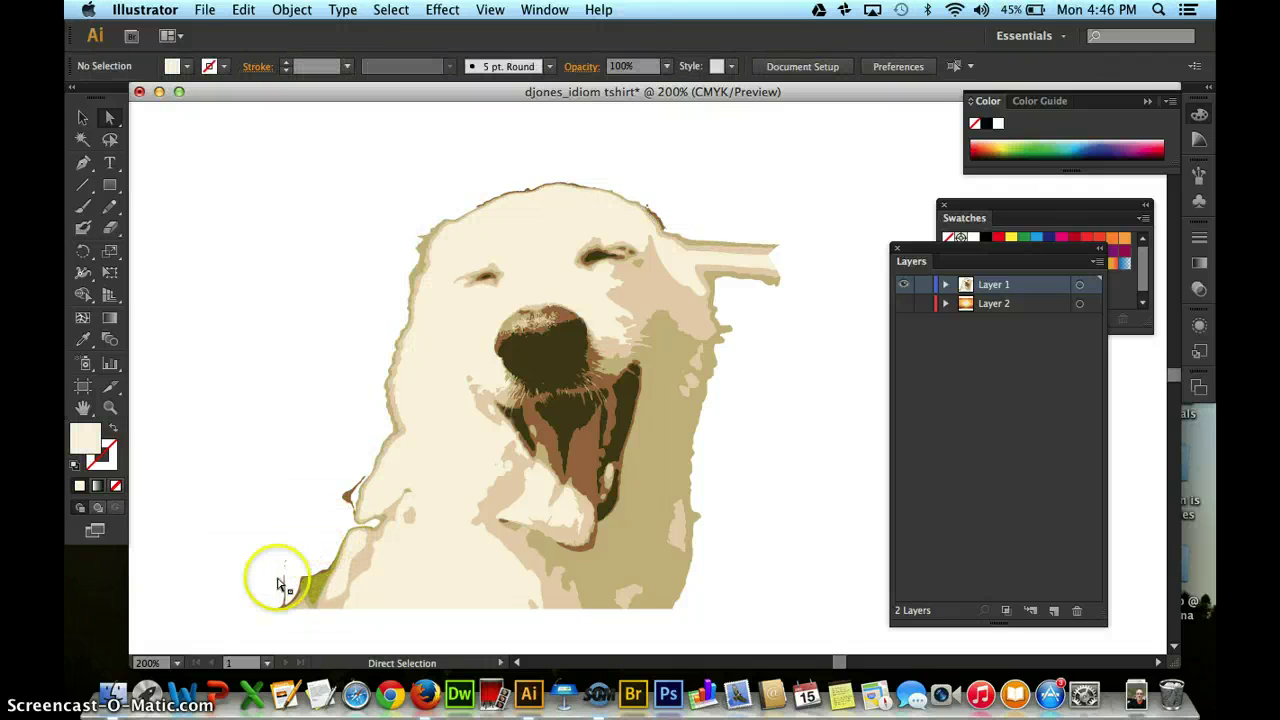
drag(274, 537, 288, 597)
key(Delete)
click(329, 537)
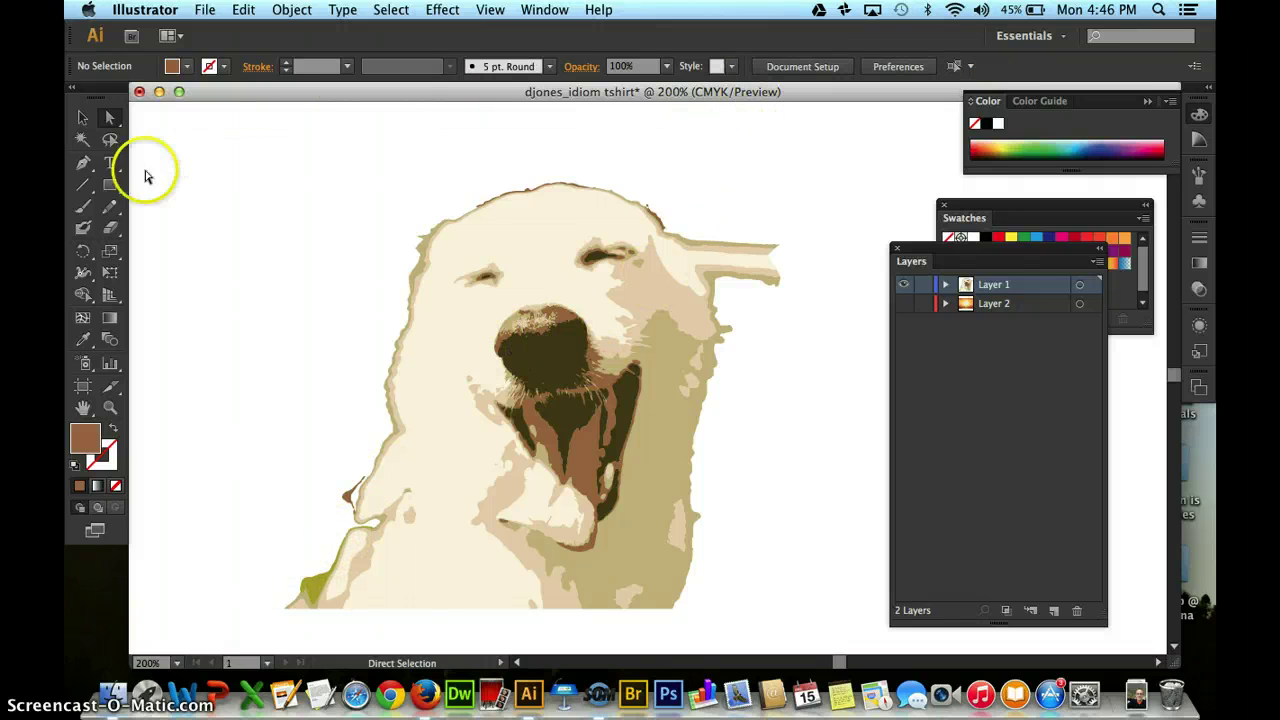
Draw a Pencil path along the right edge of the dog's head, across the base of the leftover horizontal strip.
click(110, 206)
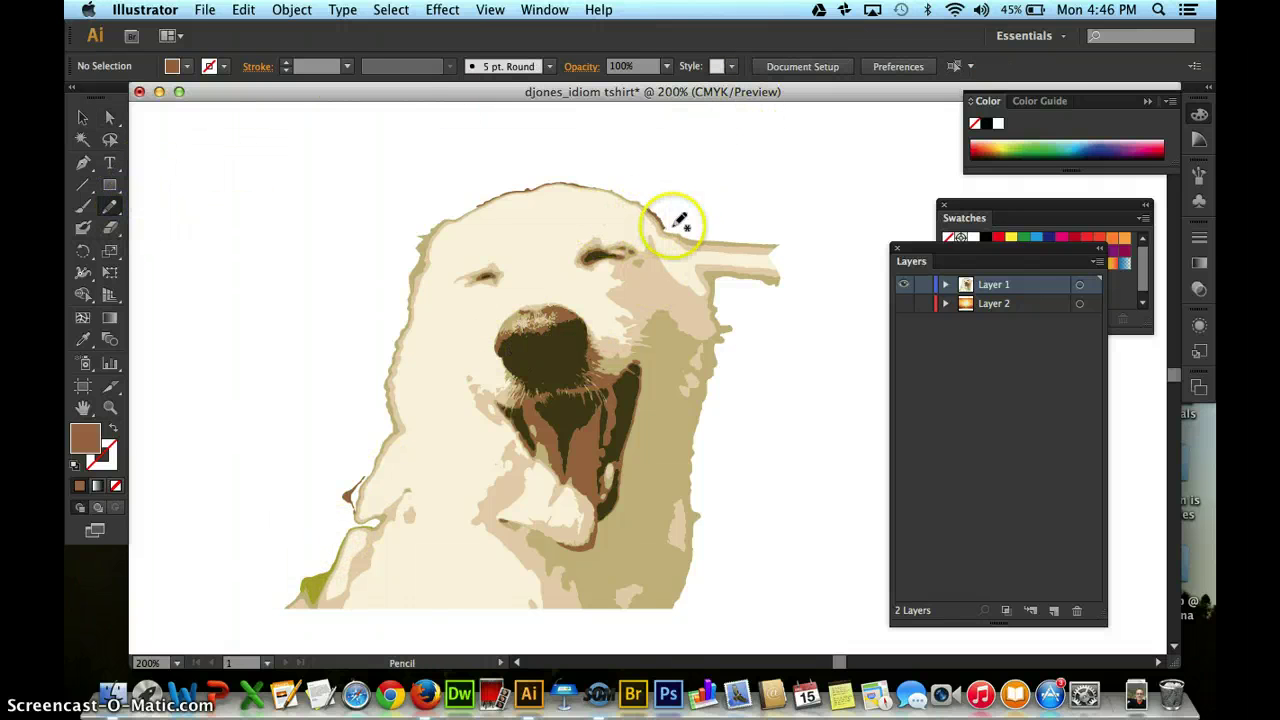
drag(718, 297, 720, 308)
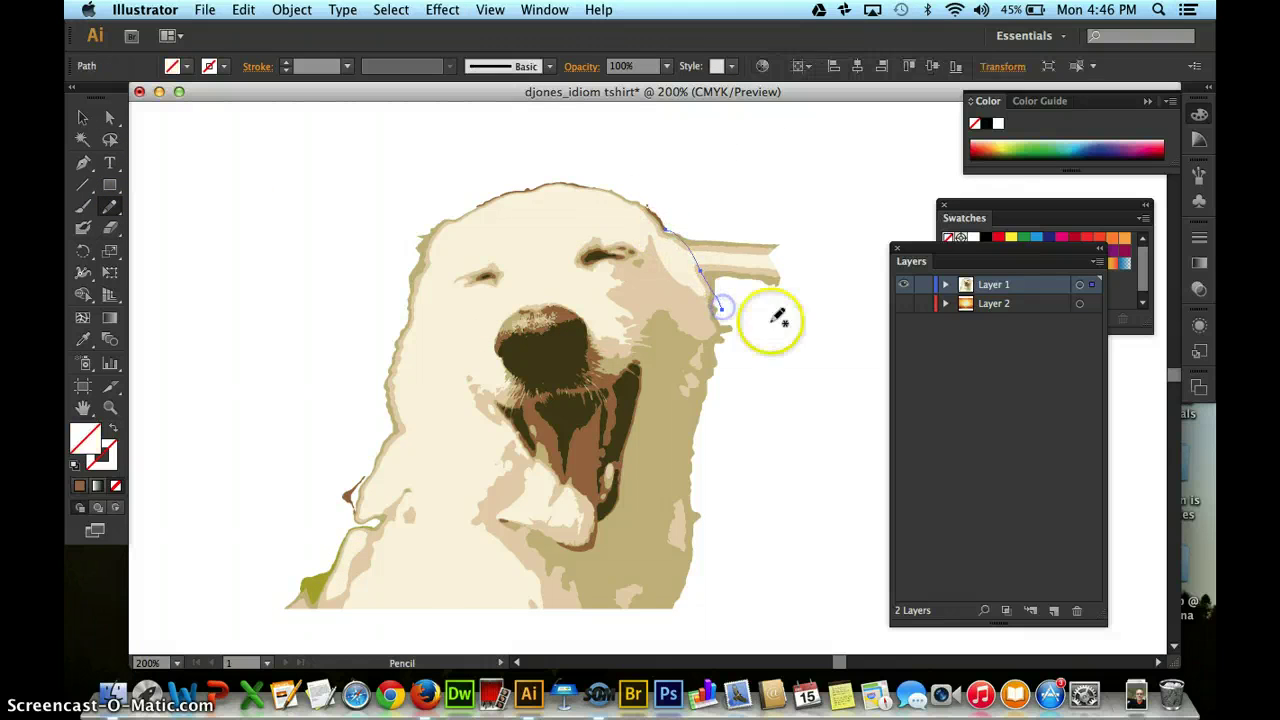
click(110, 117)
click(725, 262)
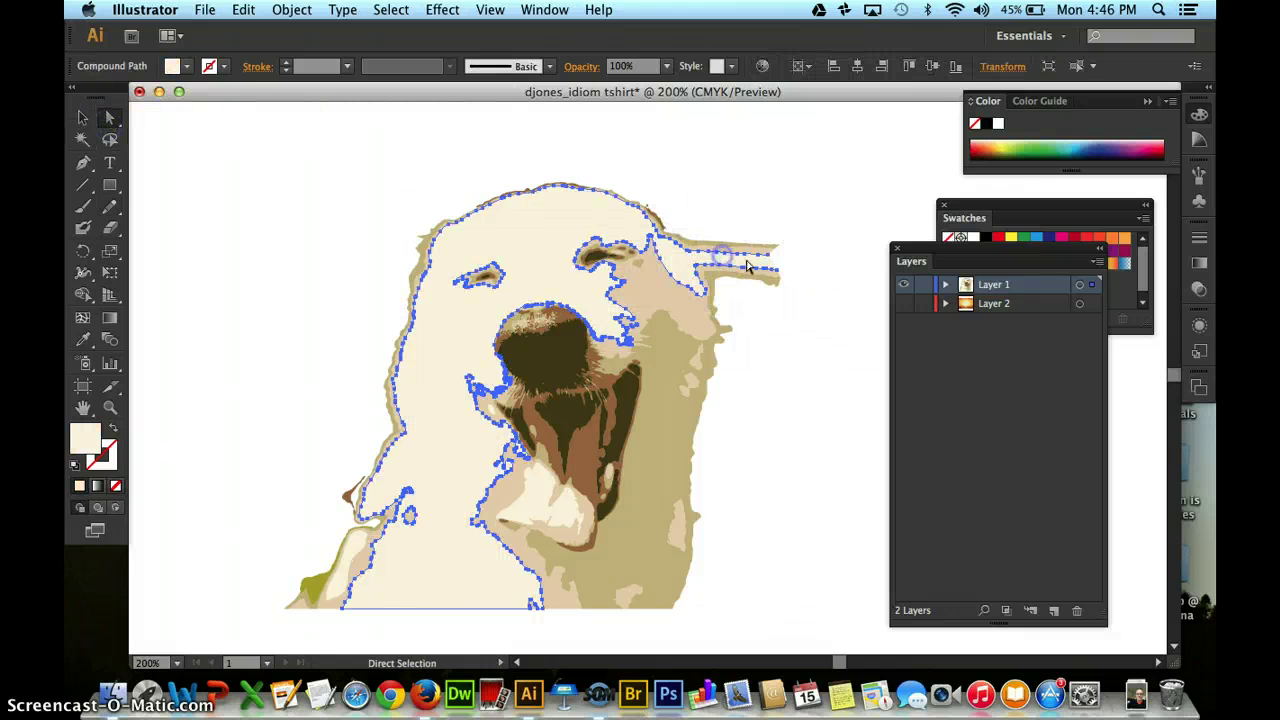
click(715, 188)
Redraw the right edge of the cream head shape with the Pencil tool to cut off its horizontal strip.
click(710, 262)
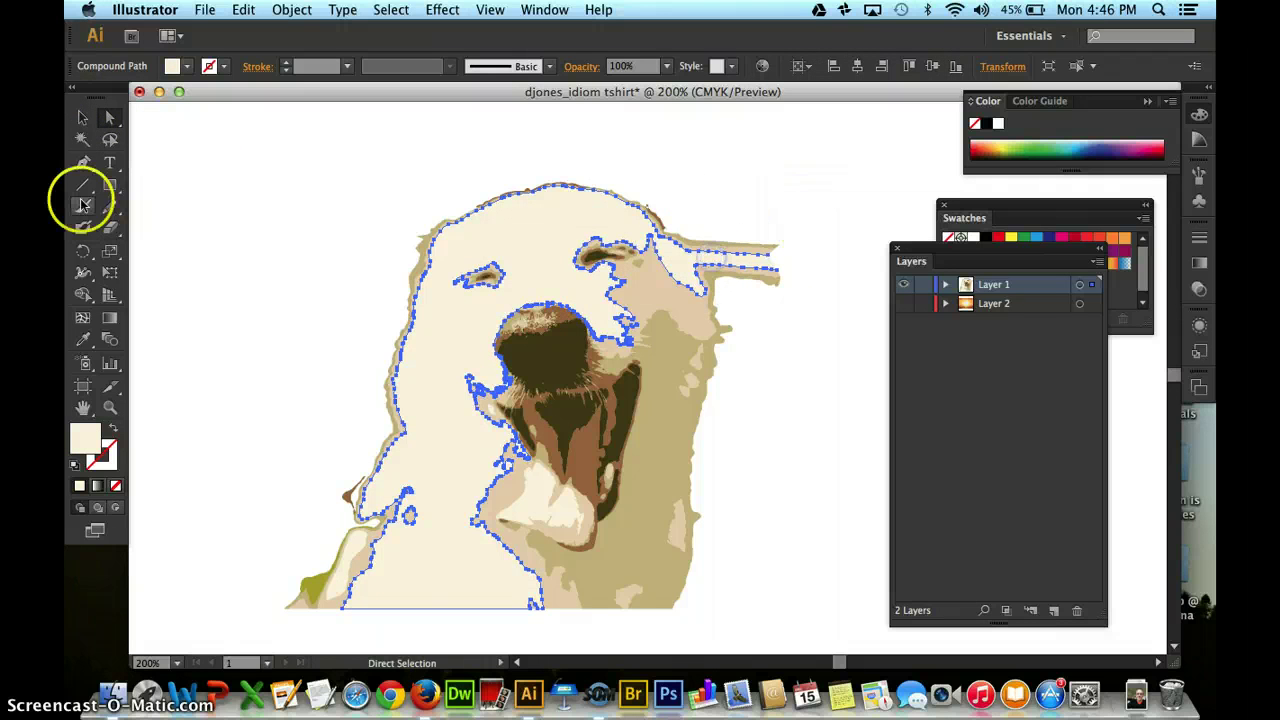
click(113, 211)
mouse_move(599, 235)
mouse_down()
mouse_move(651, 216)
mouse_move(679, 231)
mouse_up()
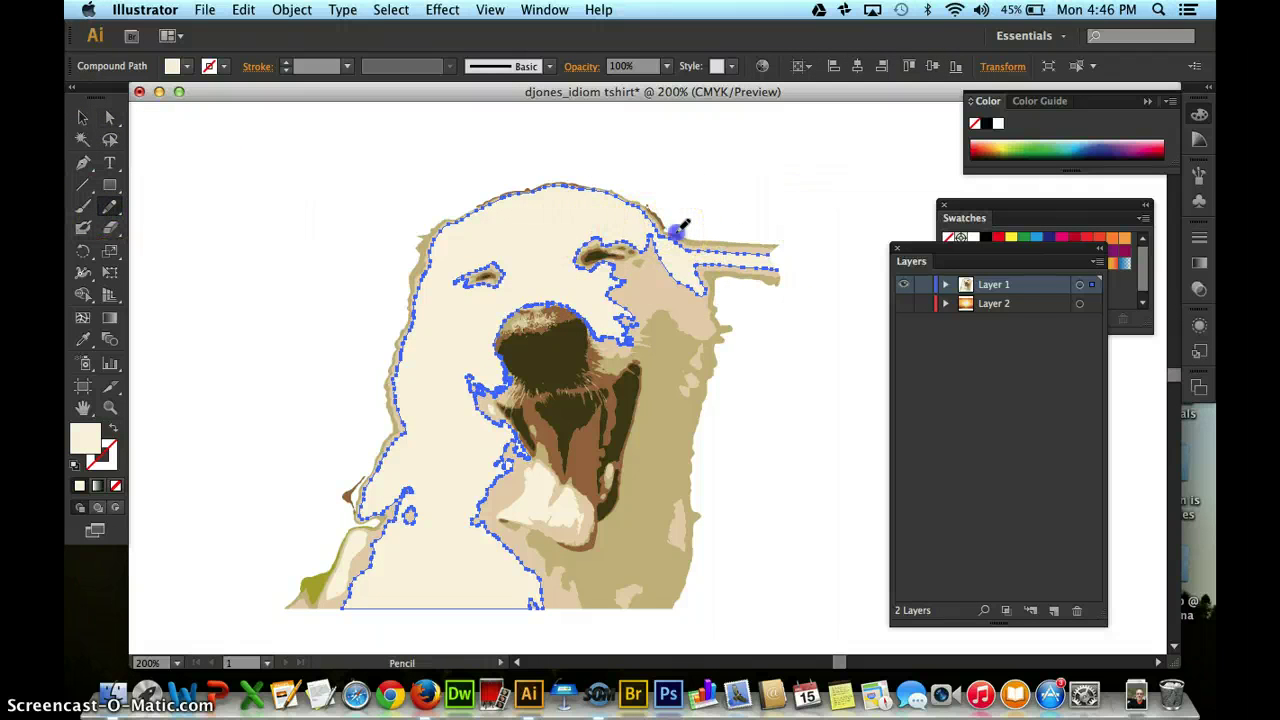
drag(741, 334, 739, 336)
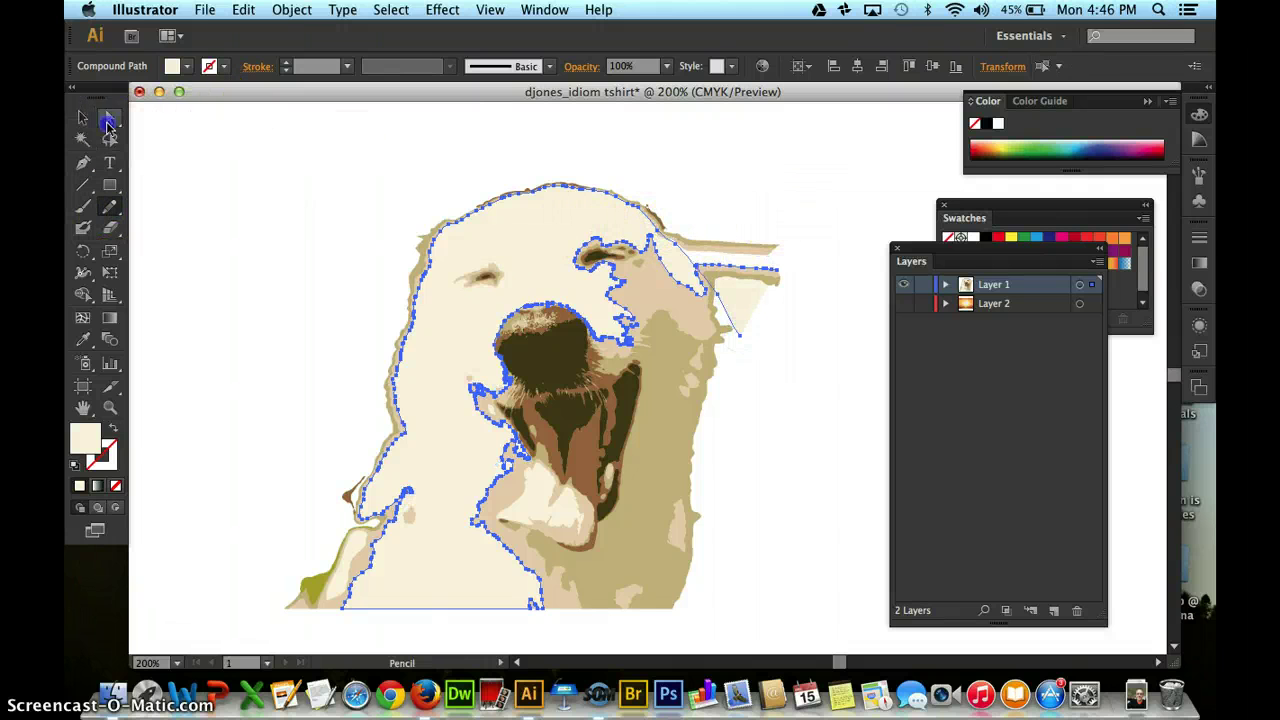
click(752, 262)
click(717, 233)
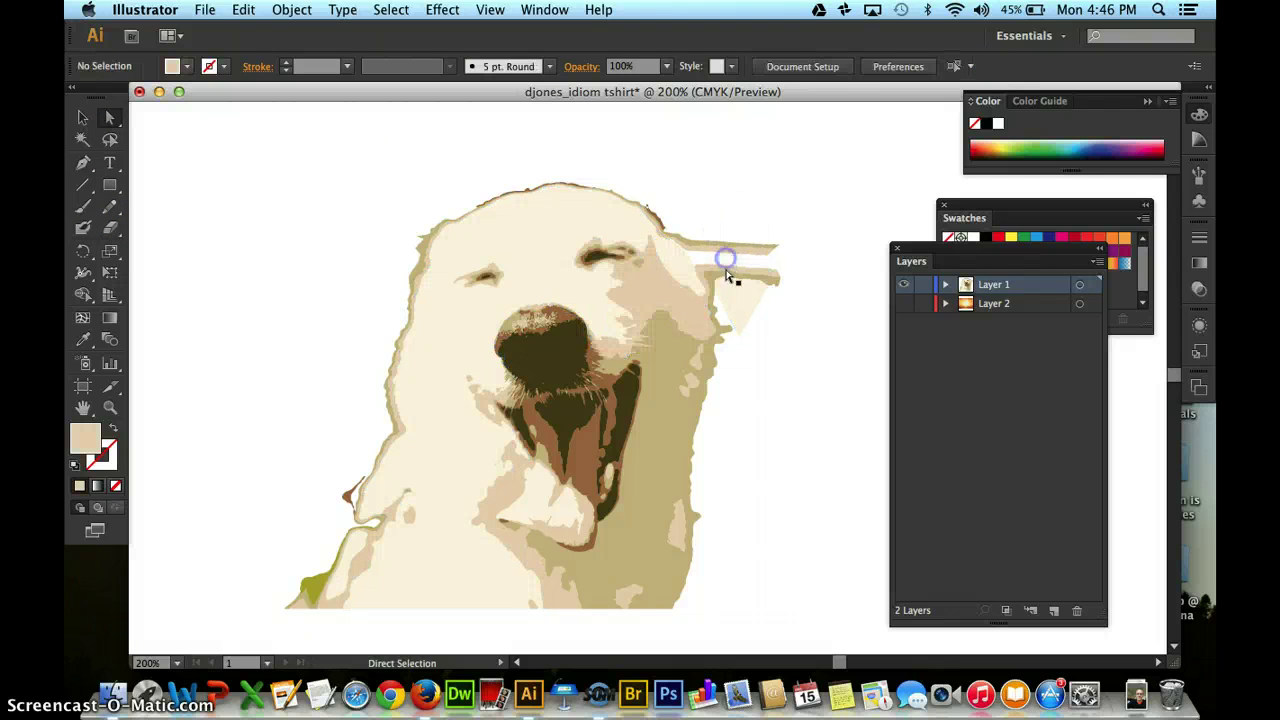
click(730, 270)
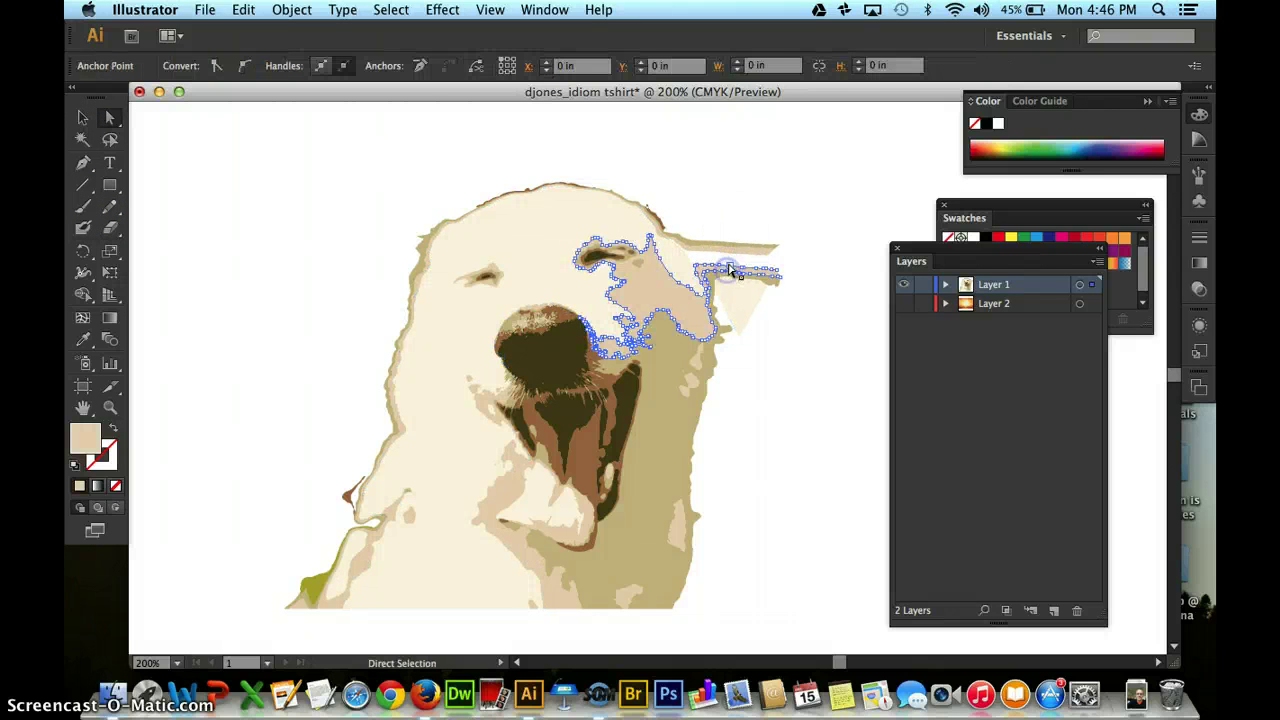
click(110, 207)
drag(695, 246, 732, 326)
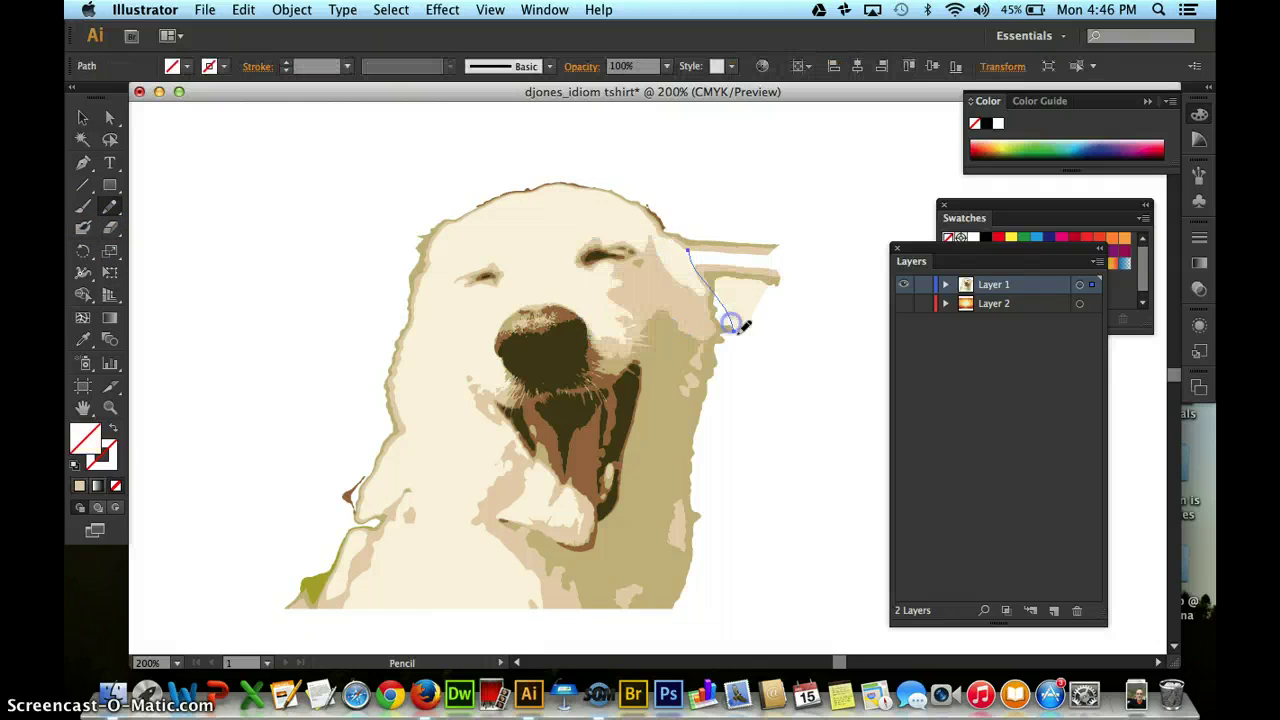
Redraw the right edge of the tan cheek shape with the Pencil tool to cut off its horizontal strip.
click(110, 117)
click(772, 276)
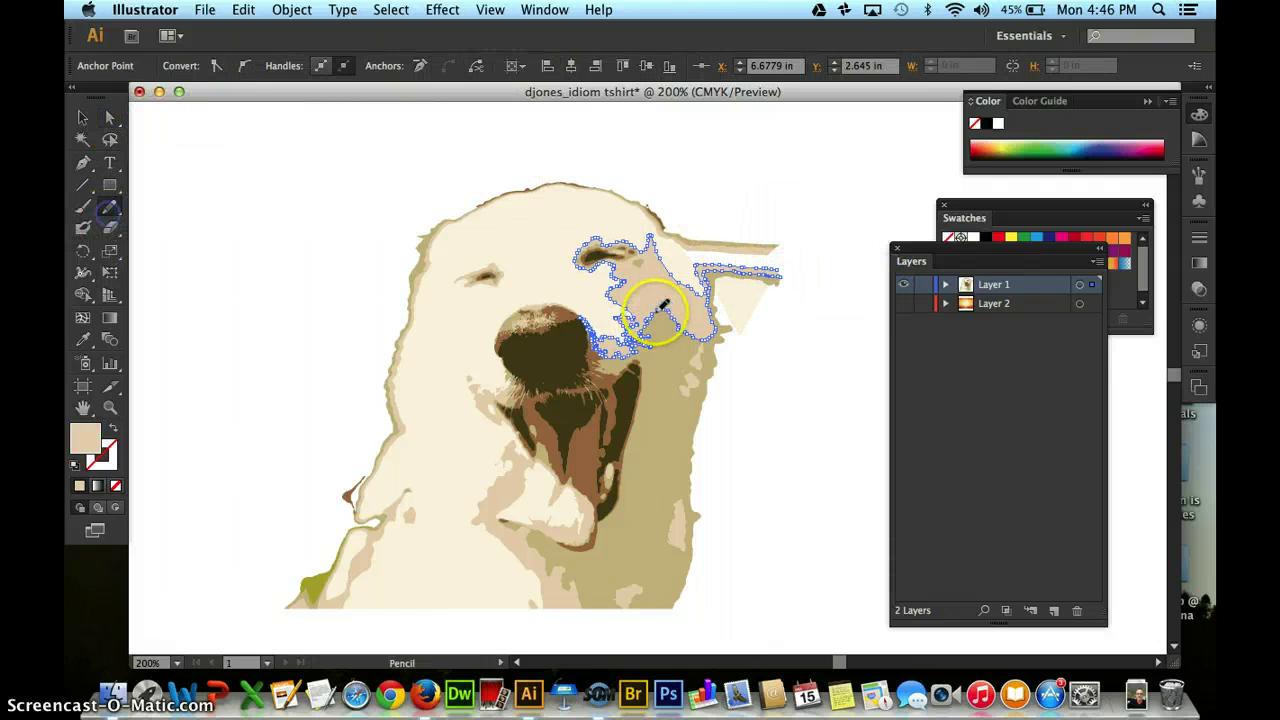
mouse_move(660, 308)
mouse_down()
mouse_move(720, 280)
mouse_move(712, 293)
mouse_move(702, 252)
mouse_up()
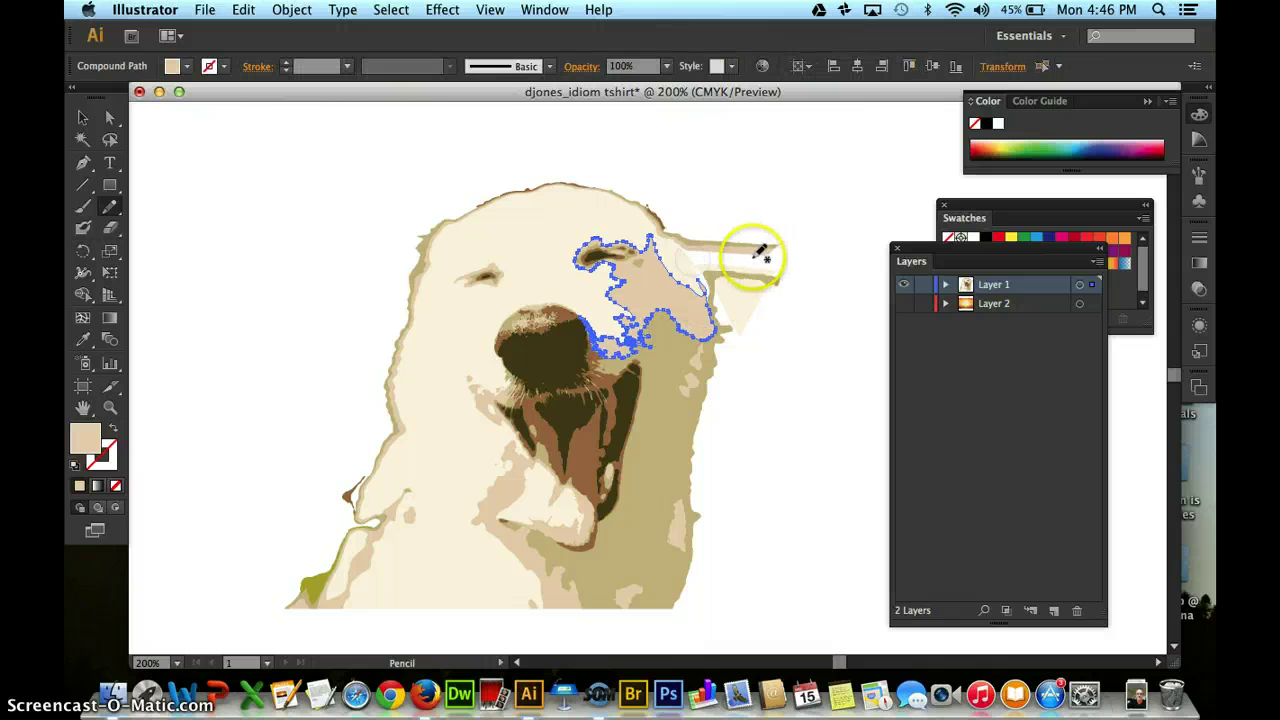
Erase the leftover strips and cream triangle beside the dog's head, plus the brown and green bits at its lower left, with the Eraser tool.
click(110, 117)
click(740, 278)
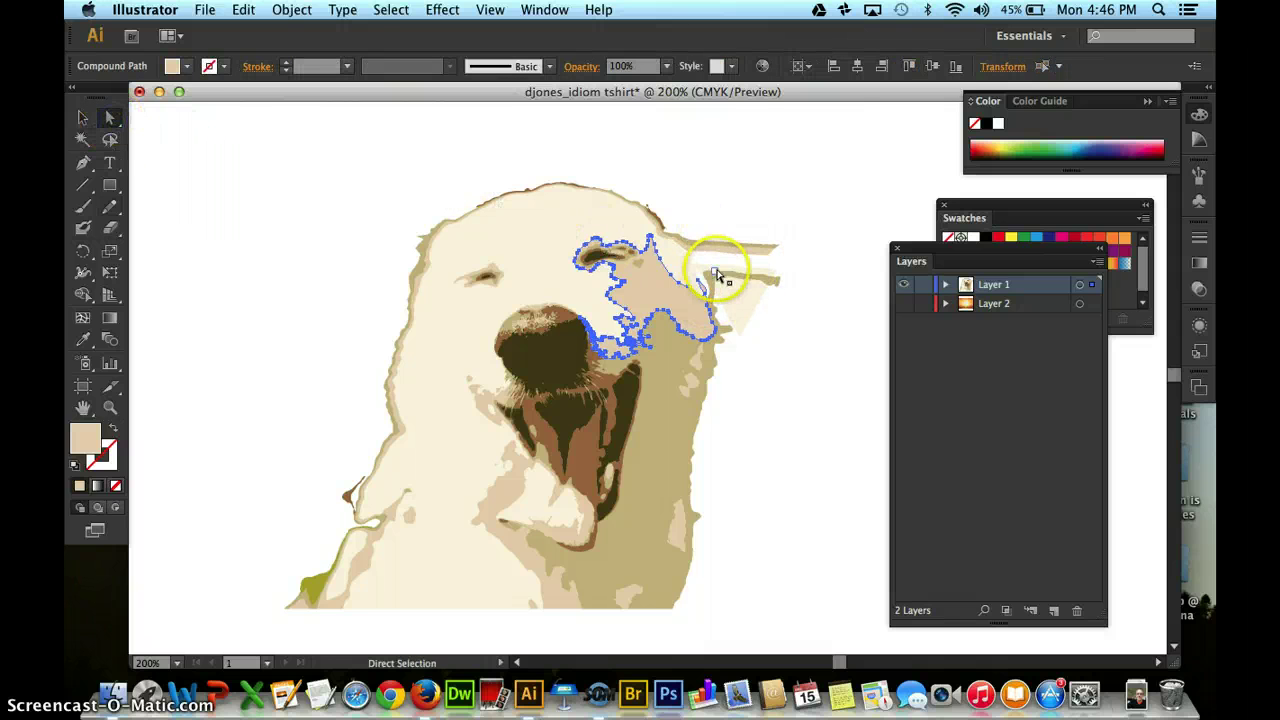
click(748, 292)
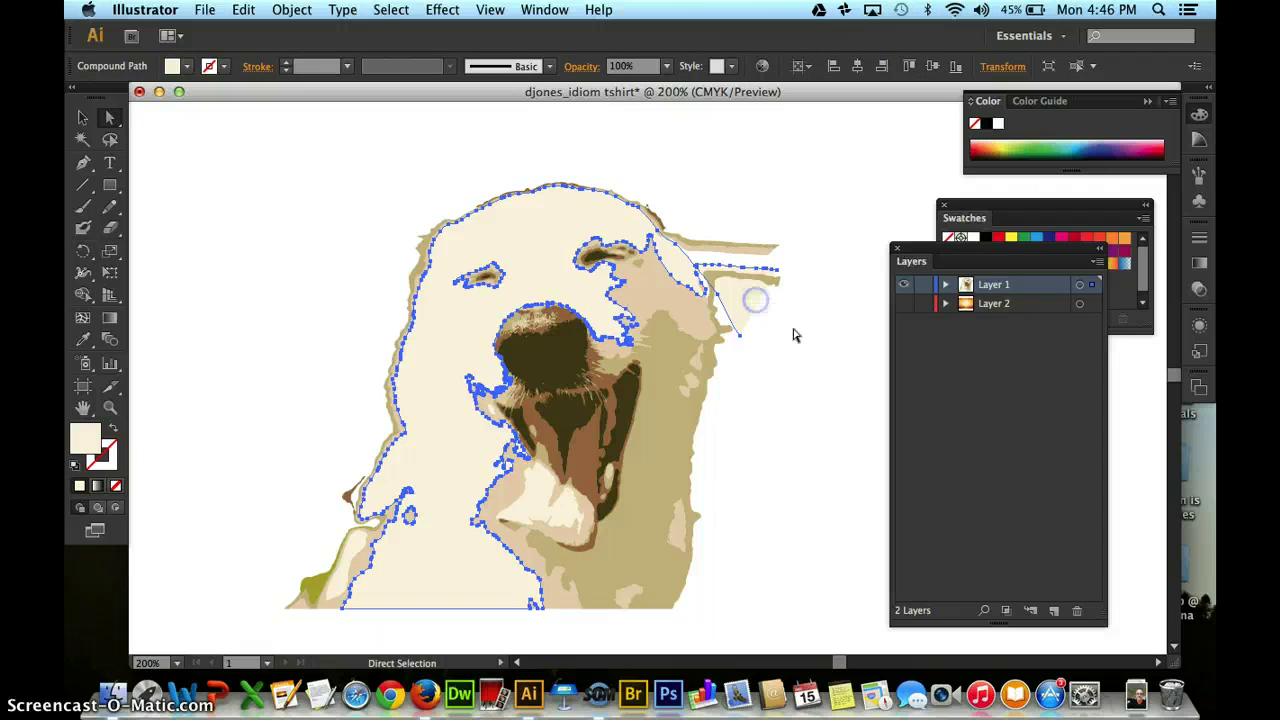
click(776, 276)
click(803, 274)
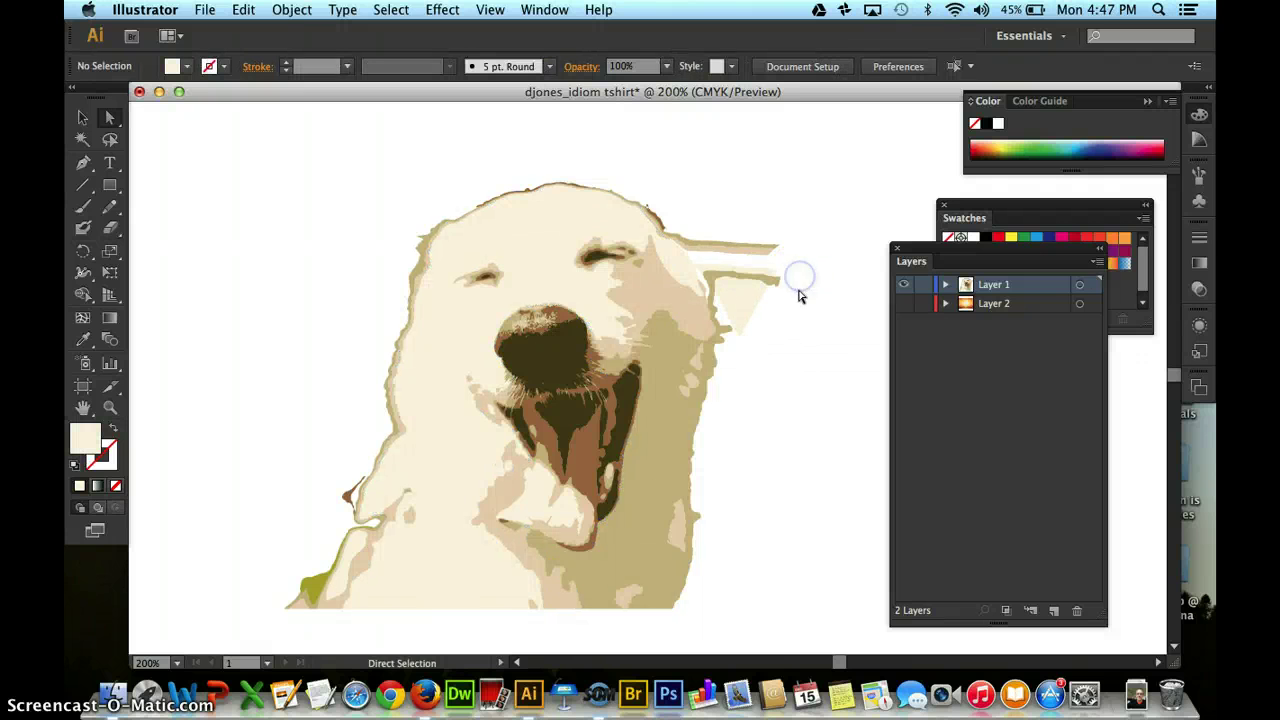
scroll(801, 297, down, 1)
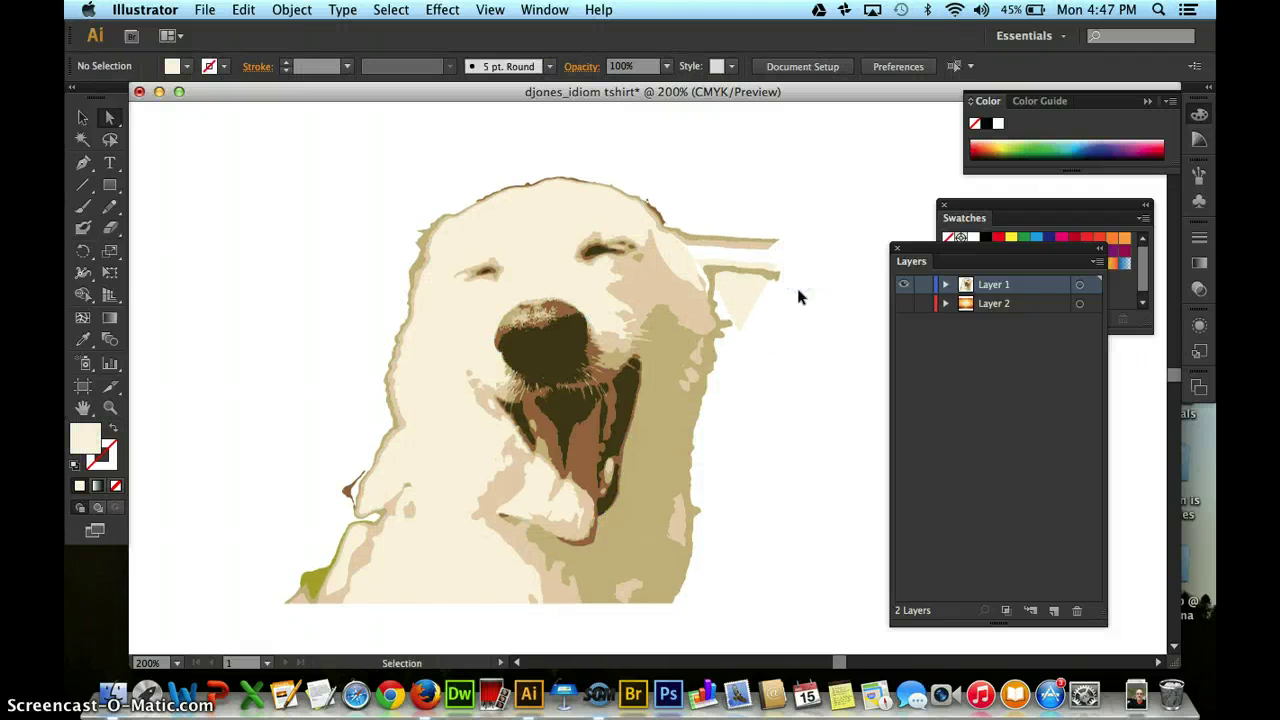
click(110, 227)
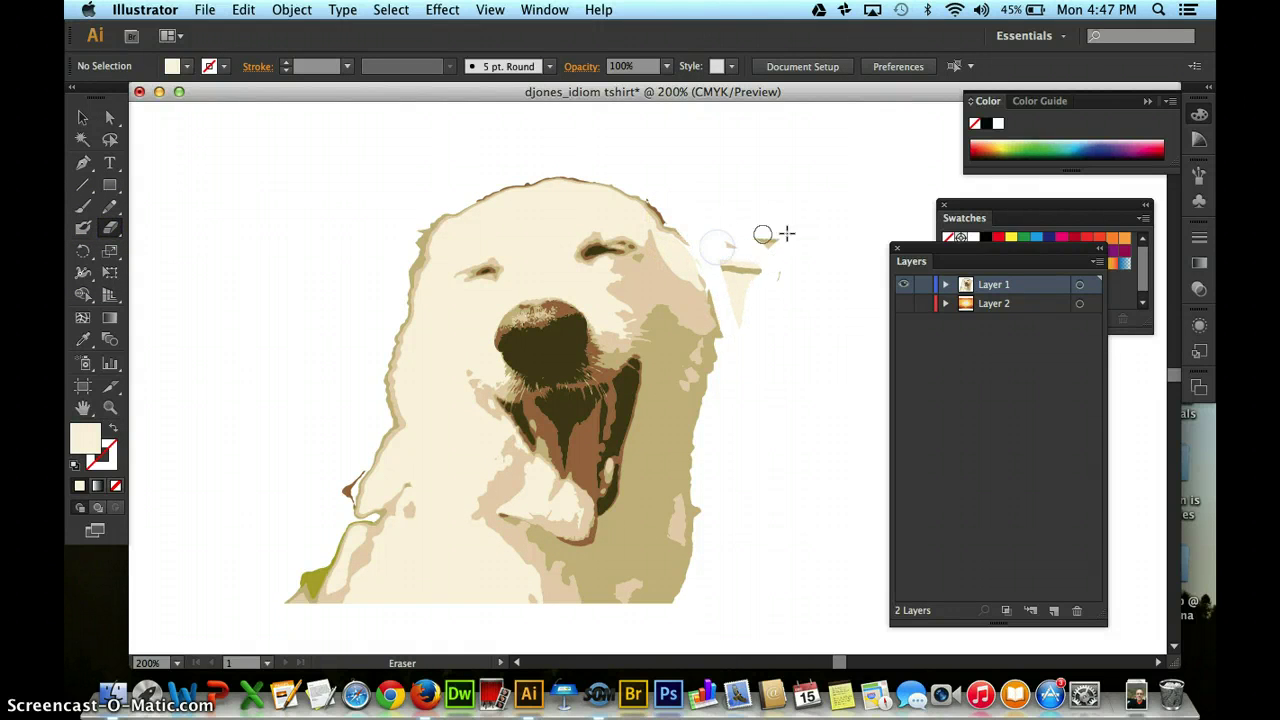
mouse_move(796, 232)
mouse_down()
mouse_move(729, 246)
mouse_move(732, 262)
mouse_up()
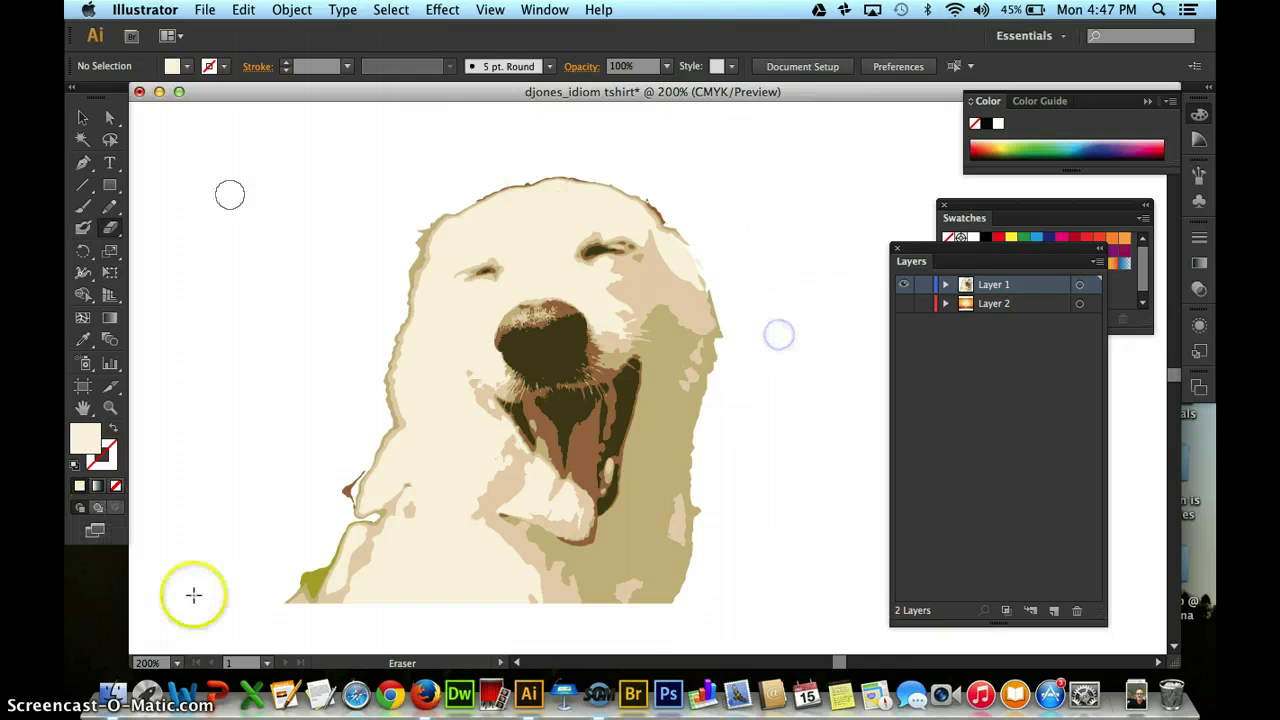
drag(310, 552, 309, 565)
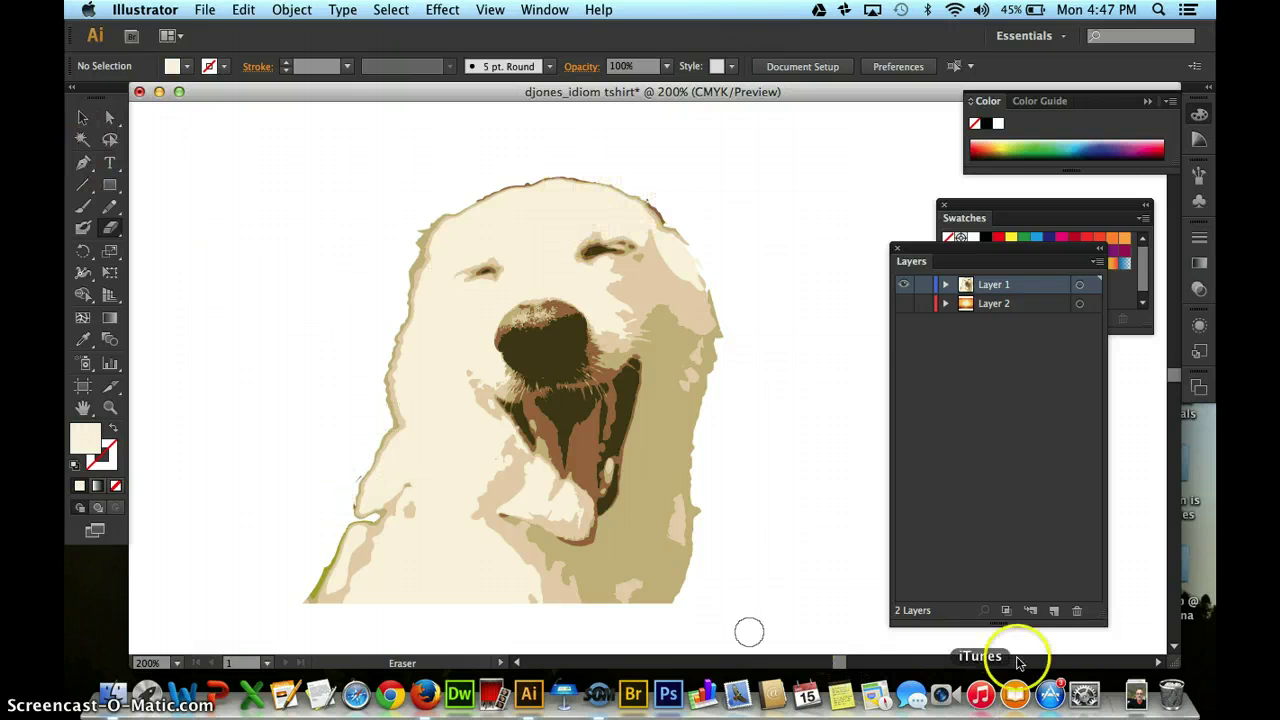
Show Layer 2 at 100% zoom and move the dog down to the bottom edge of the sun picture, below the sun's center.
click(904, 304)
key(super+1)
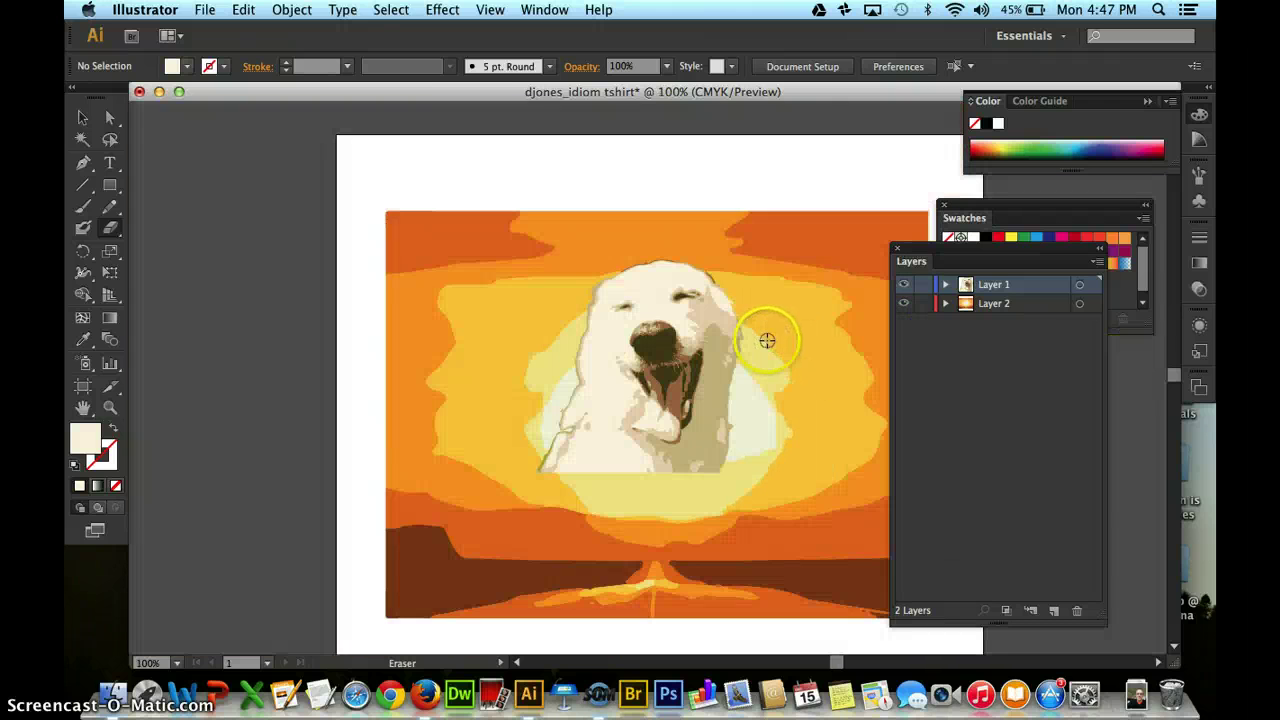
click(83, 117)
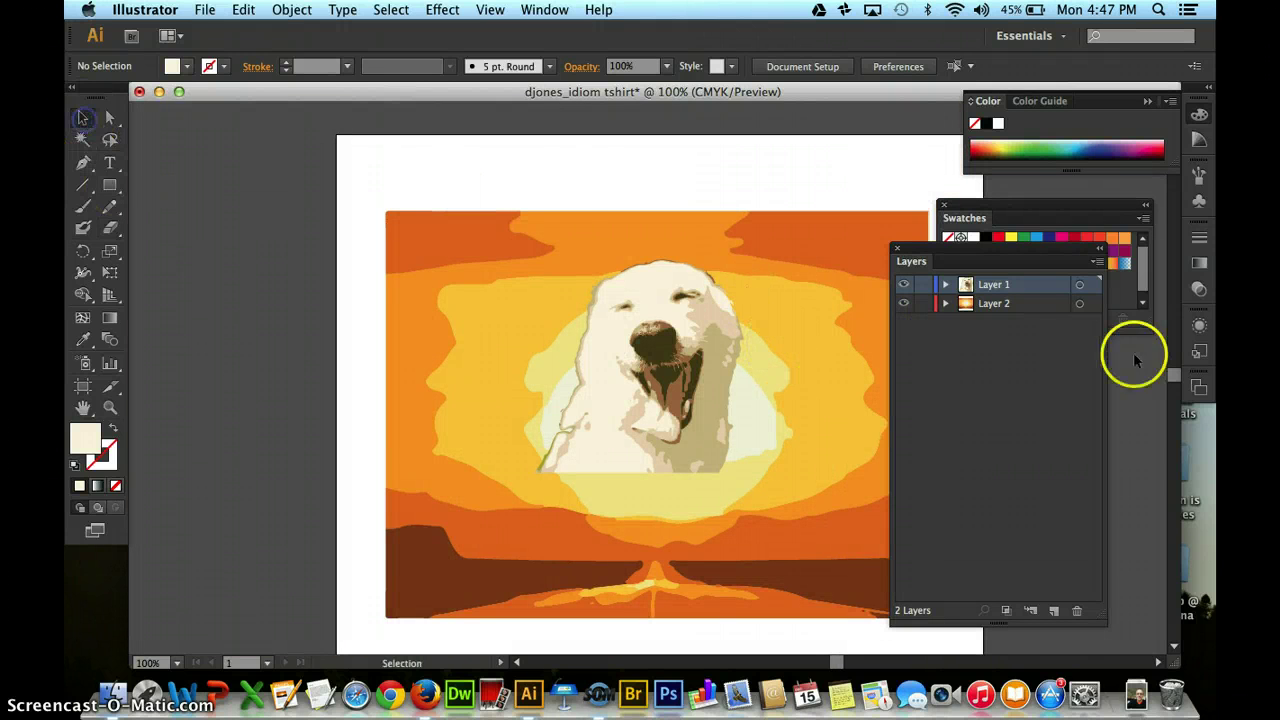
click(735, 360)
drag(708, 428, 716, 532)
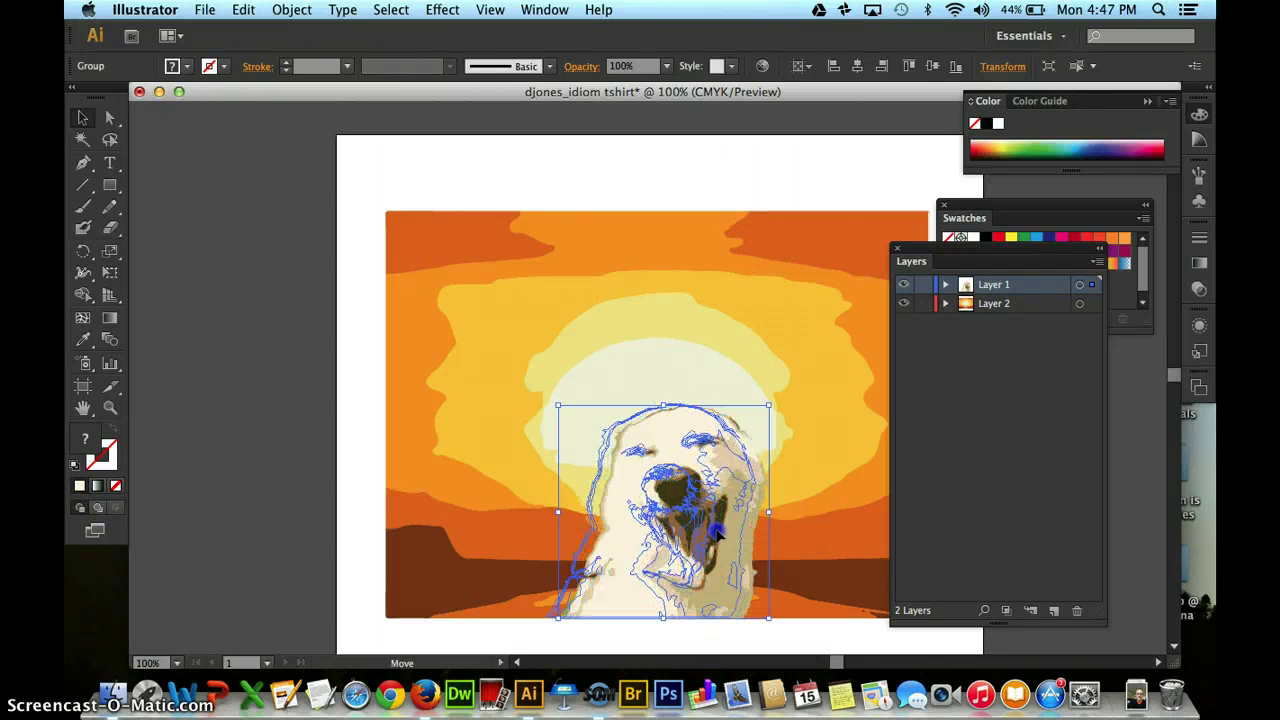
drag(757, 396, 757, 396)
click(791, 186)
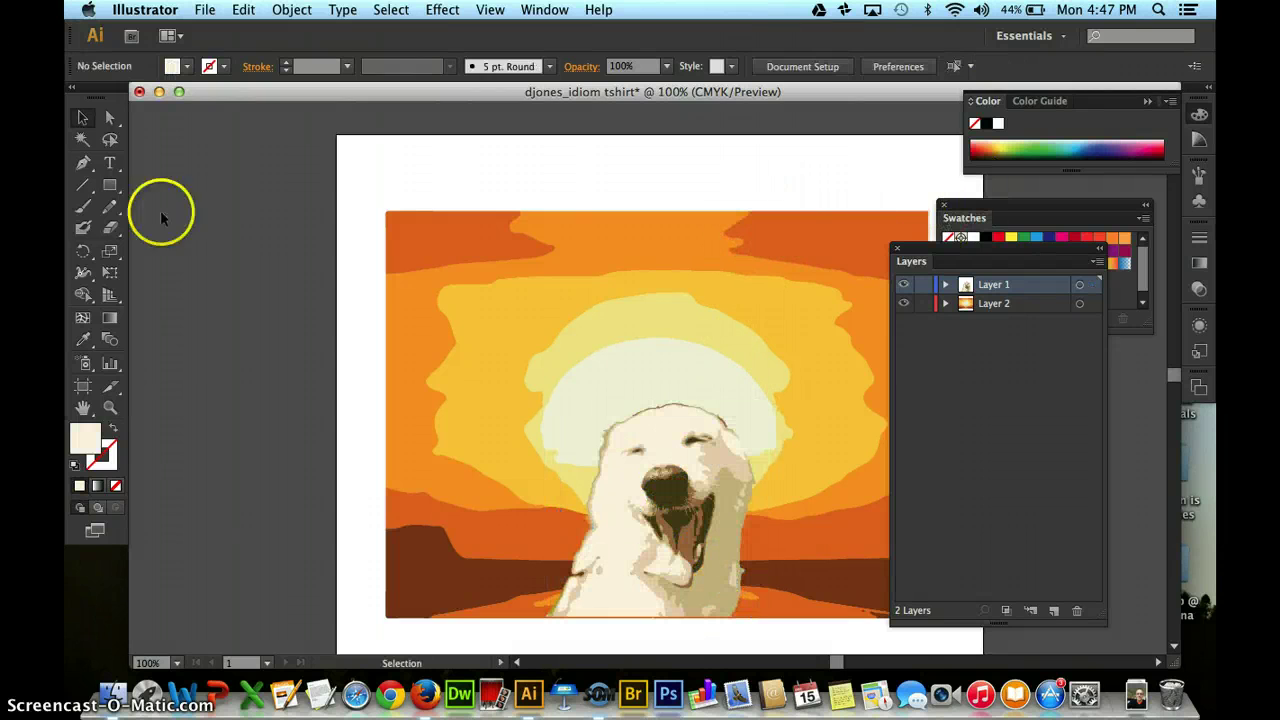
Hide Layer 1 and delete the dark orange ground shapes along the bottom of the sun picture.
click(477, 222)
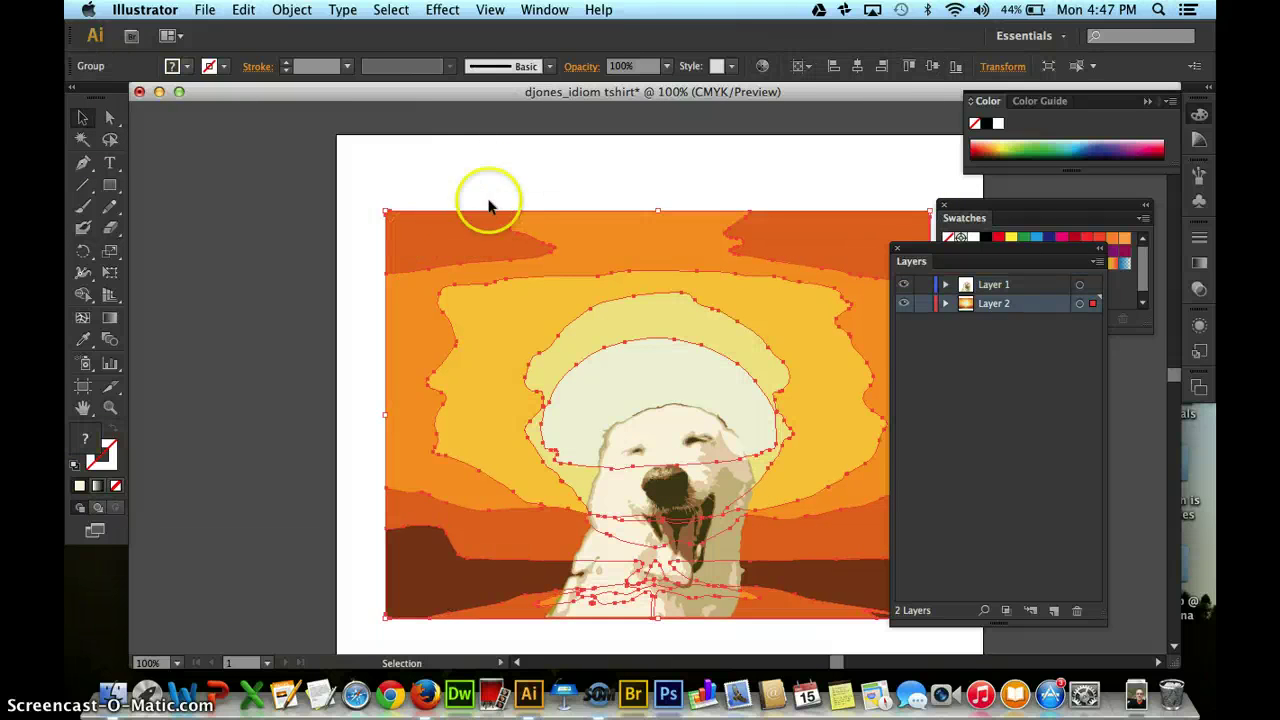
click(112, 122)
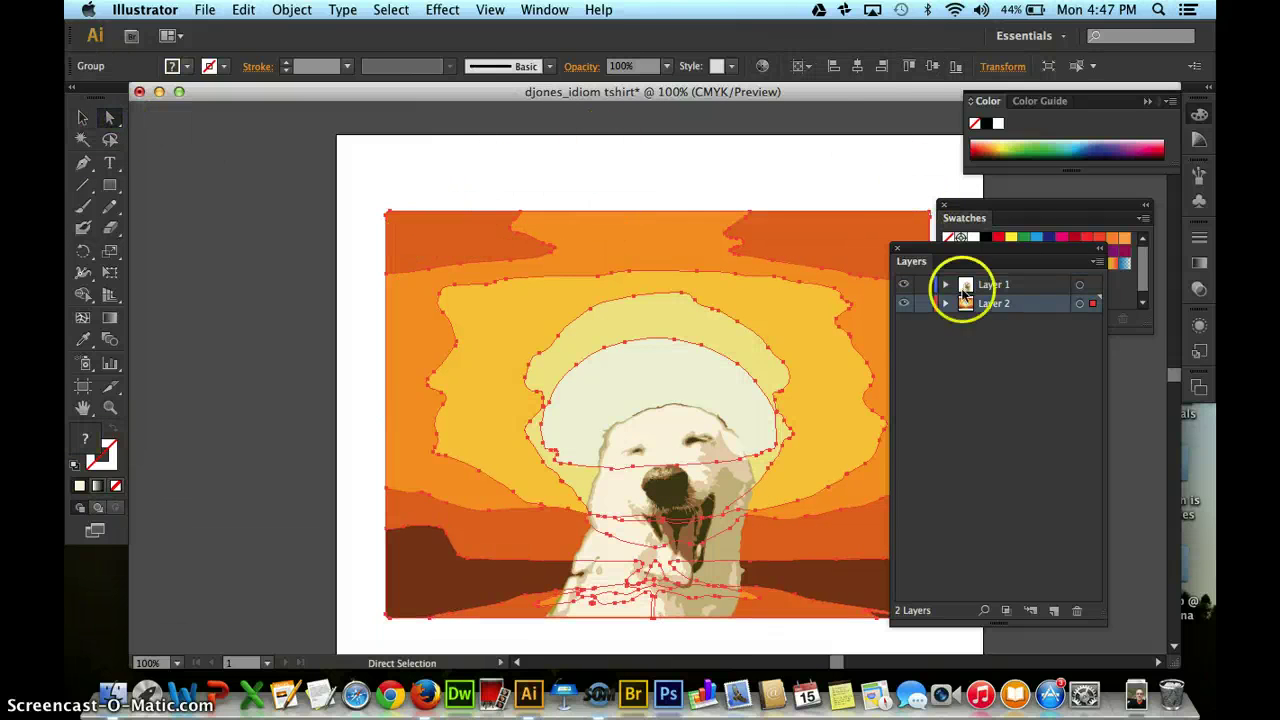
click(904, 285)
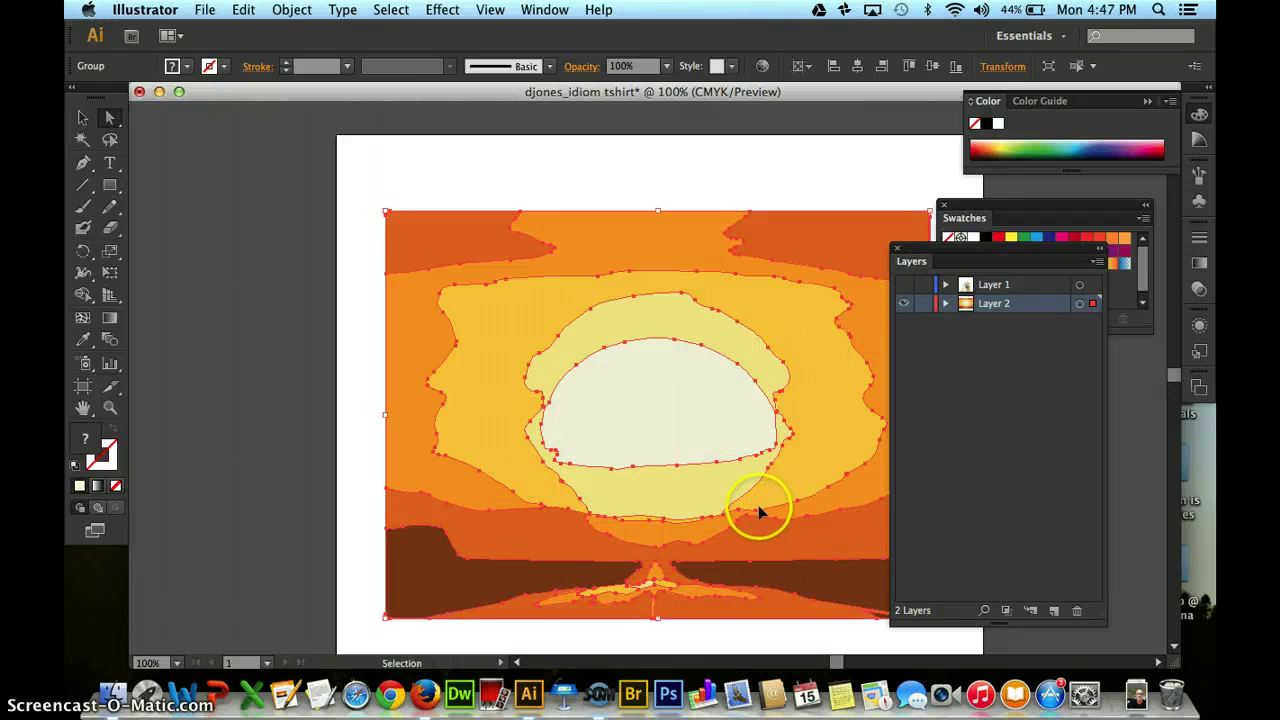
scroll(758, 505, down, 3)
key(a)
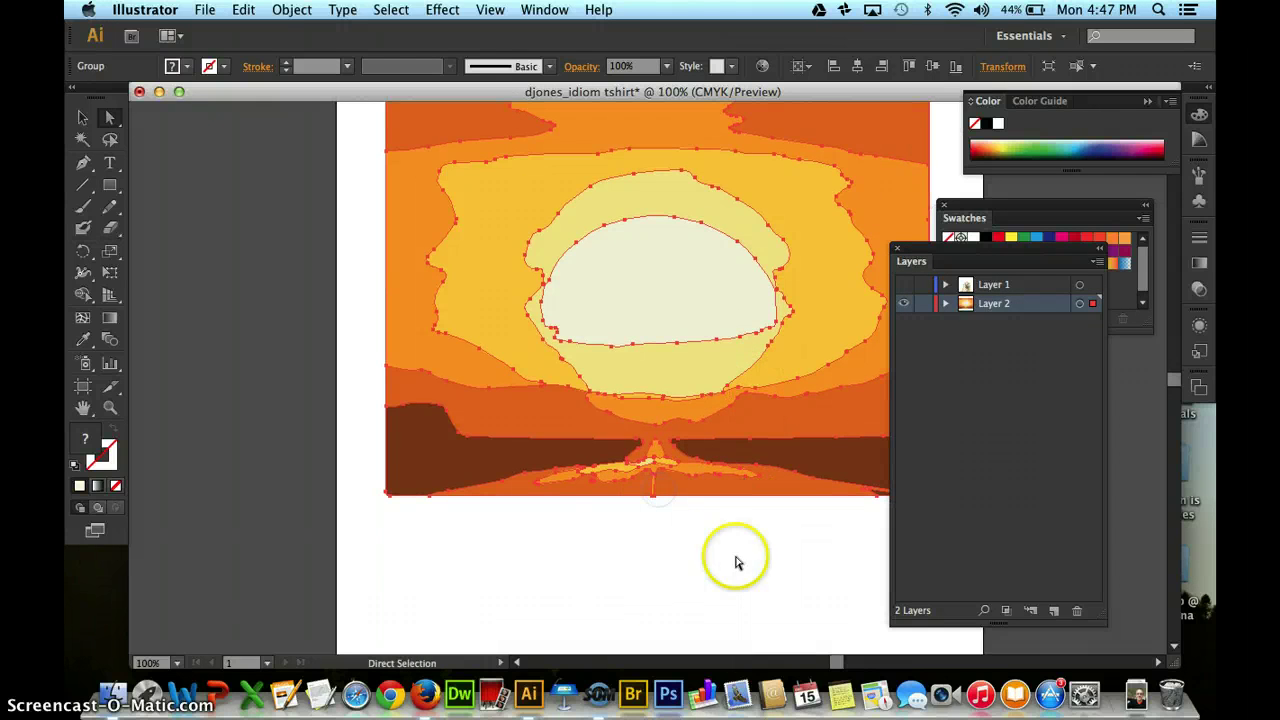
click(714, 503)
click(710, 497)
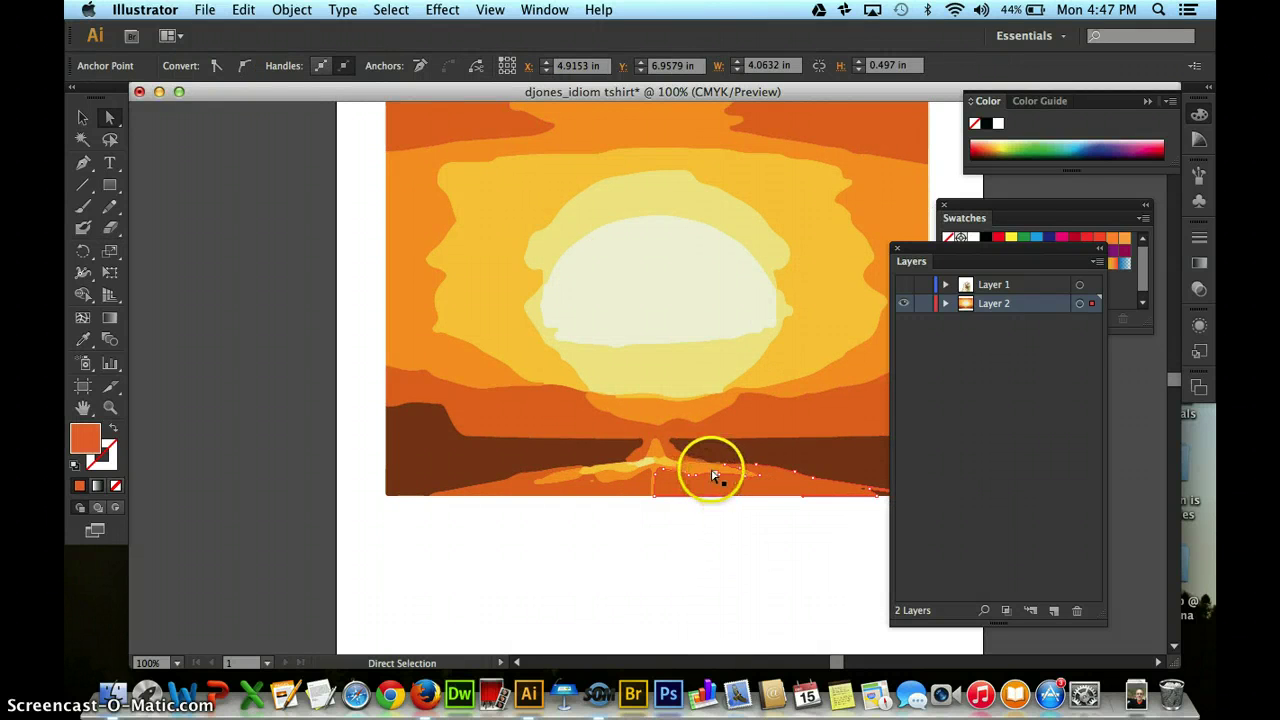
click(608, 490)
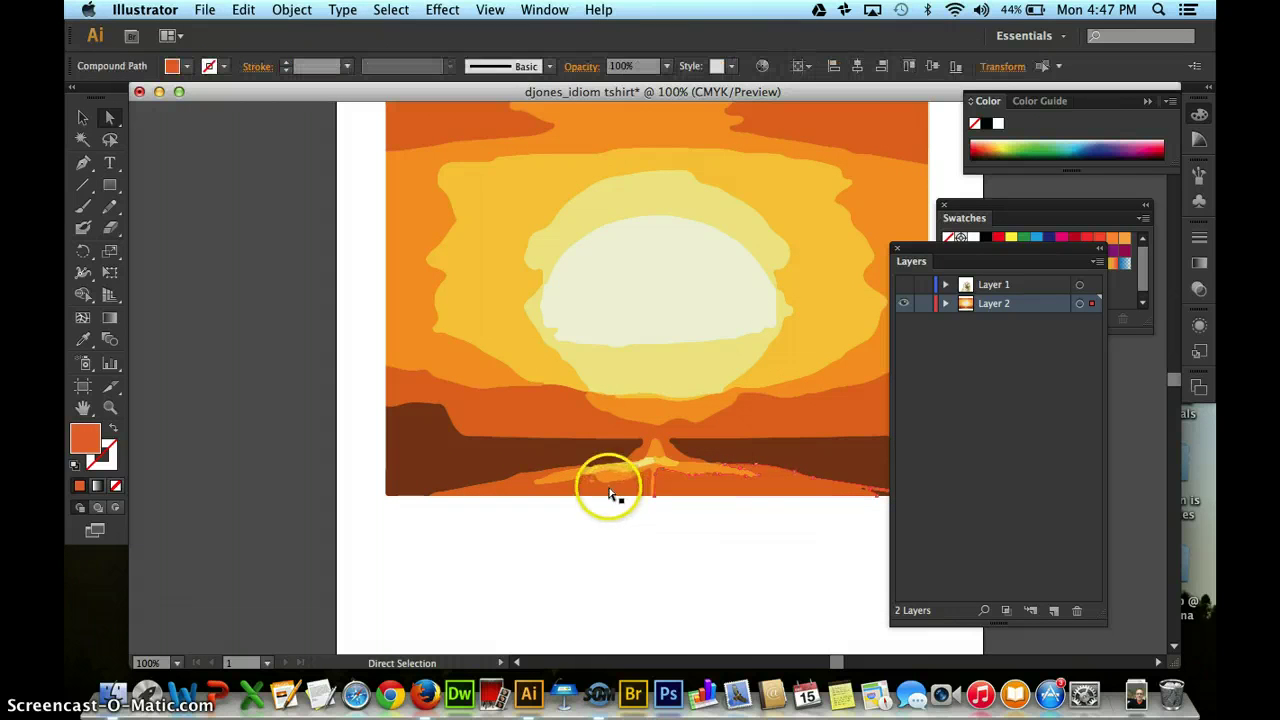
key(Delete)
click(708, 491)
key(Delete)
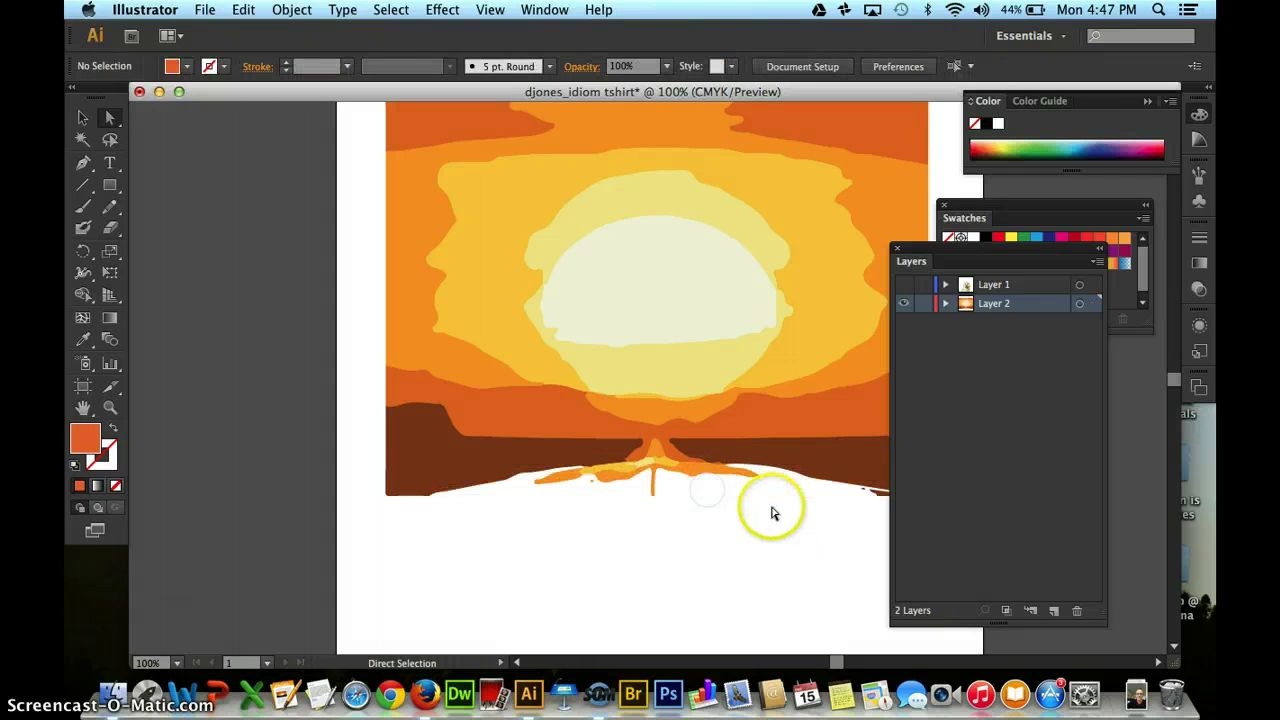
Delete the orange streaks and the brown ground shapes beneath the dark orange band of the sun picture.
drag(580, 480, 579, 479)
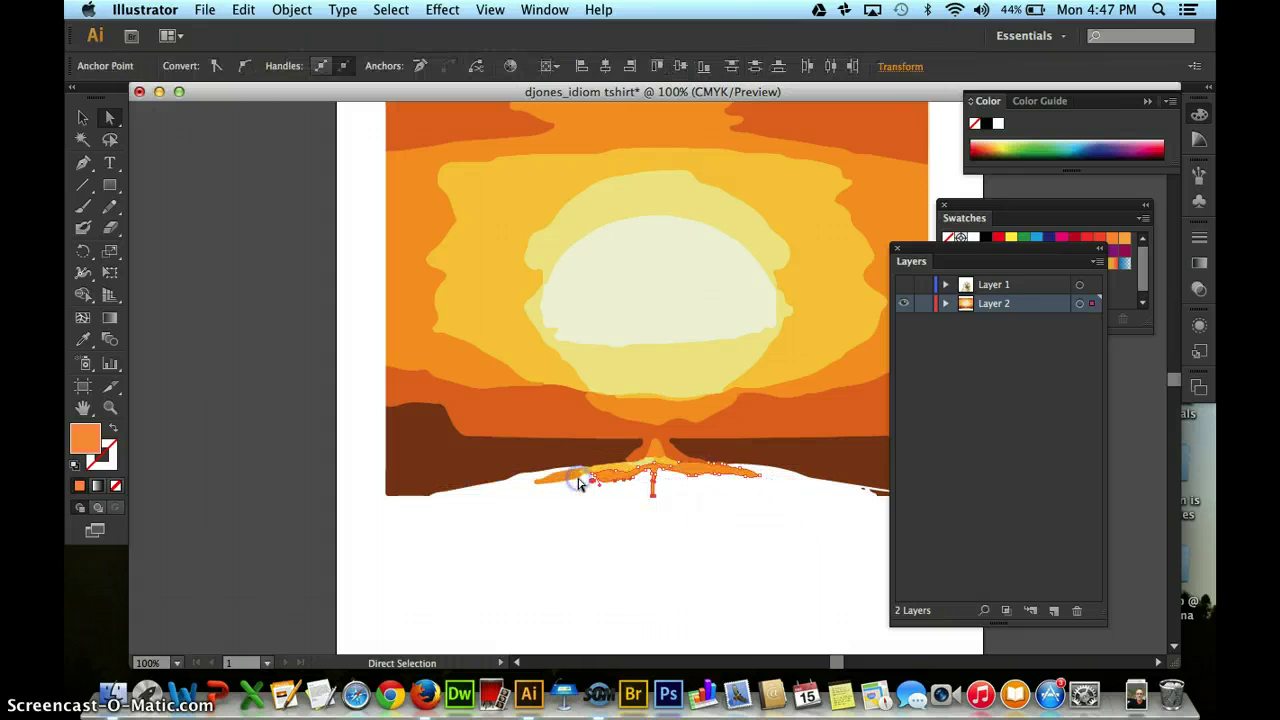
key(Delete)
drag(345, 457, 518, 485)
key(Delete)
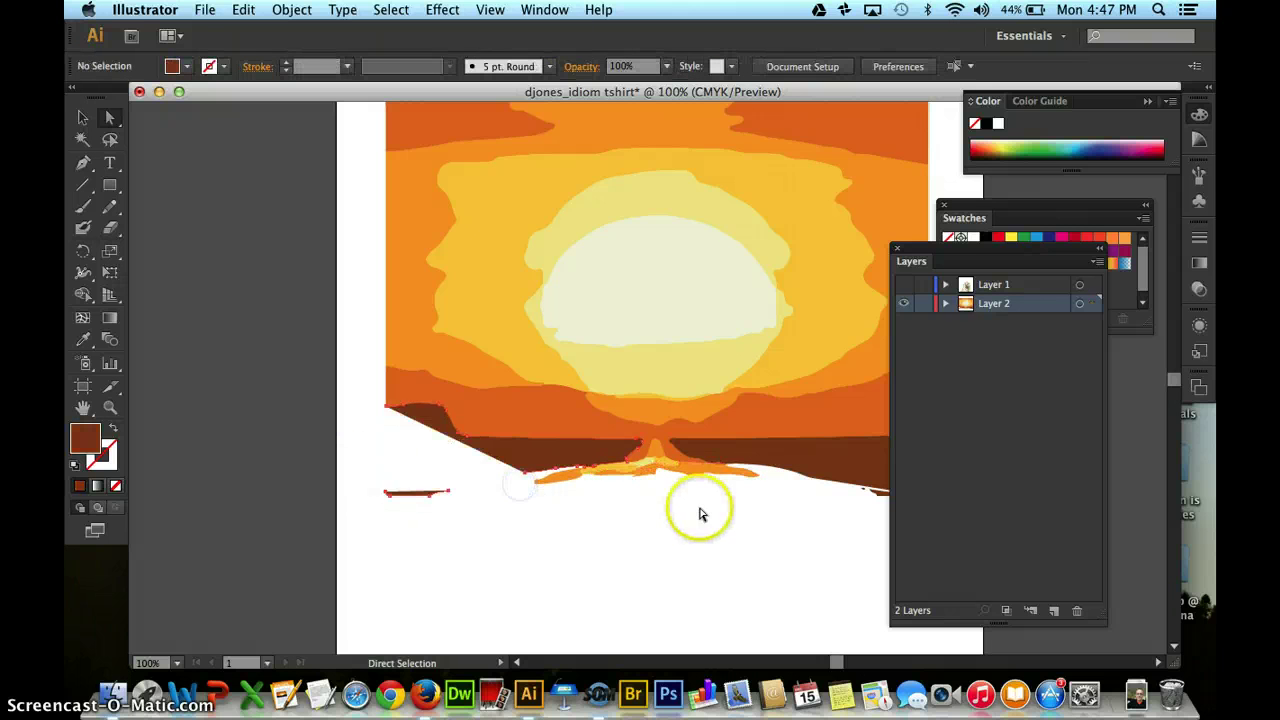
drag(772, 473, 854, 466)
key(Delete)
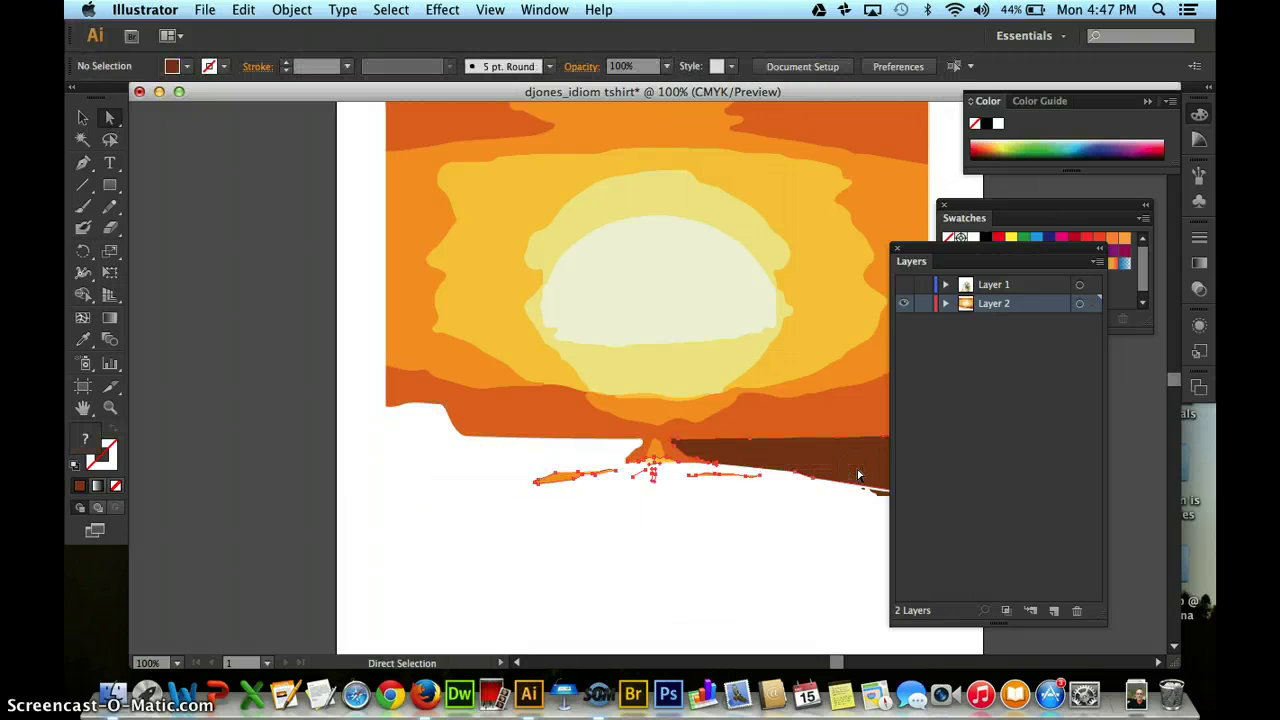
Move the Layers panel clear of the artwork and delete the remaining fragments below the dark orange band.
drag(957, 243, 1070, 254)
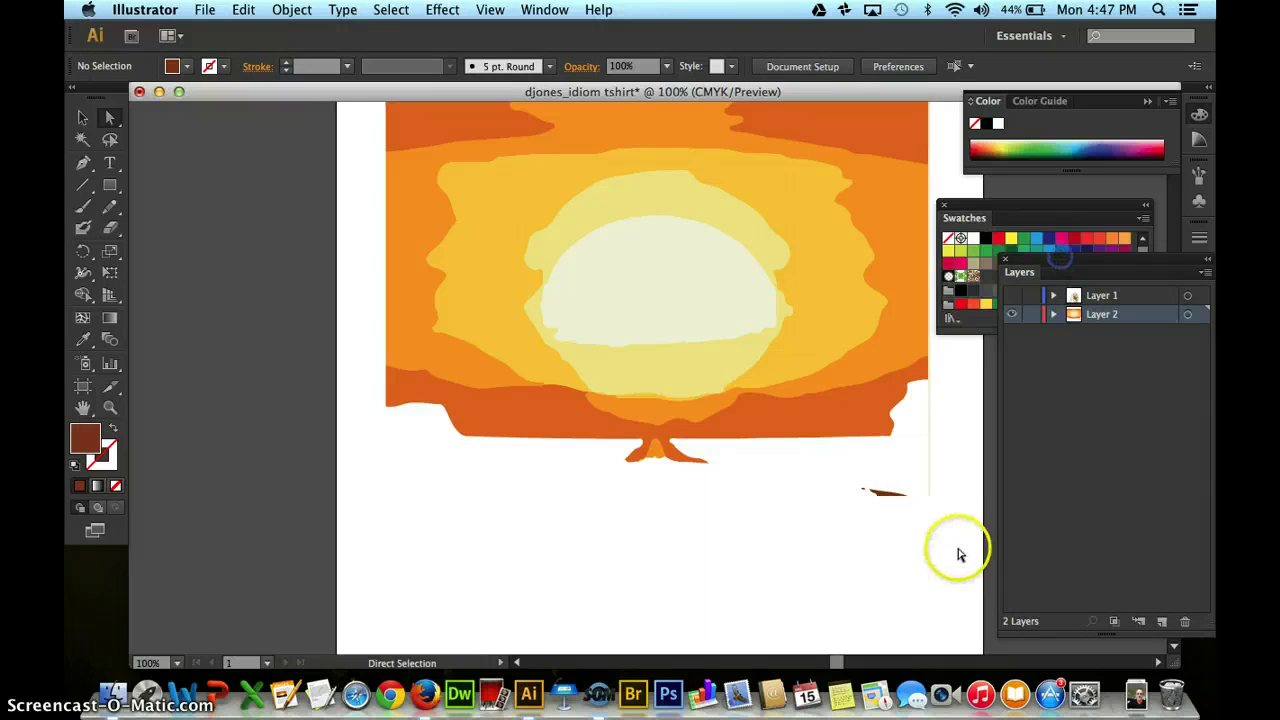
drag(923, 485, 540, 457)
key(Delete)
key(Delete)
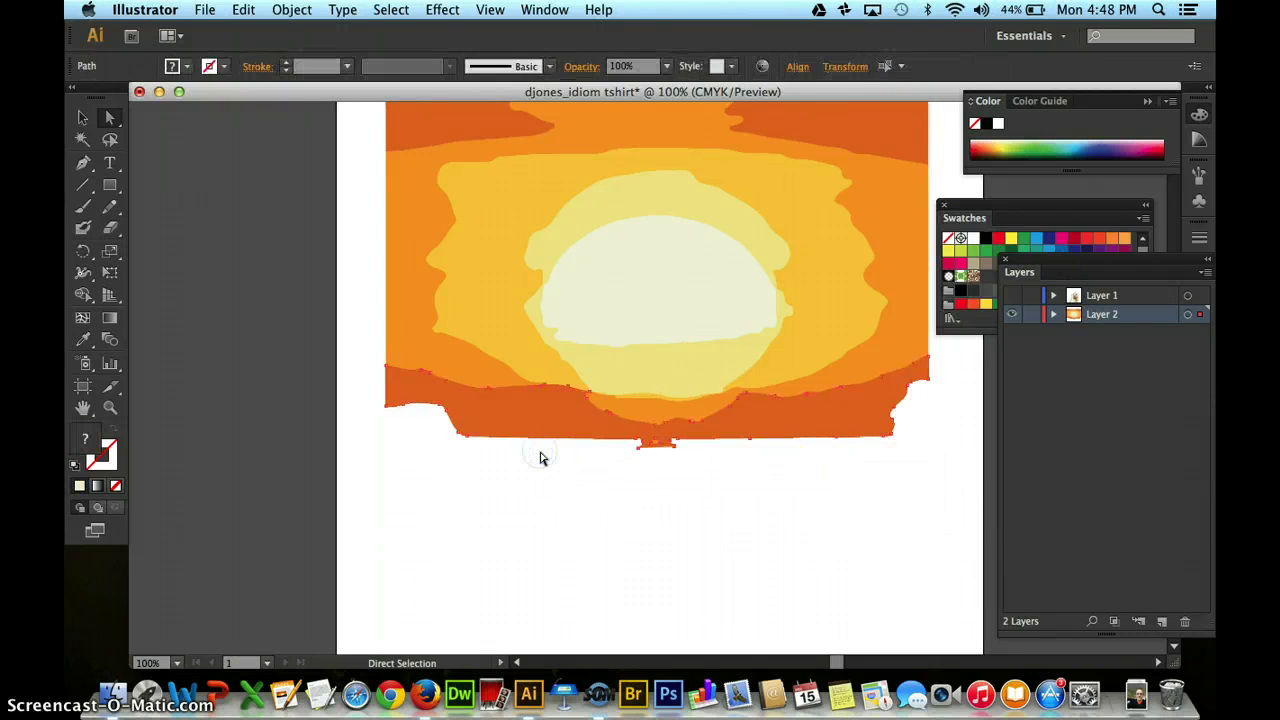
click(714, 479)
click(655, 446)
key(Delete)
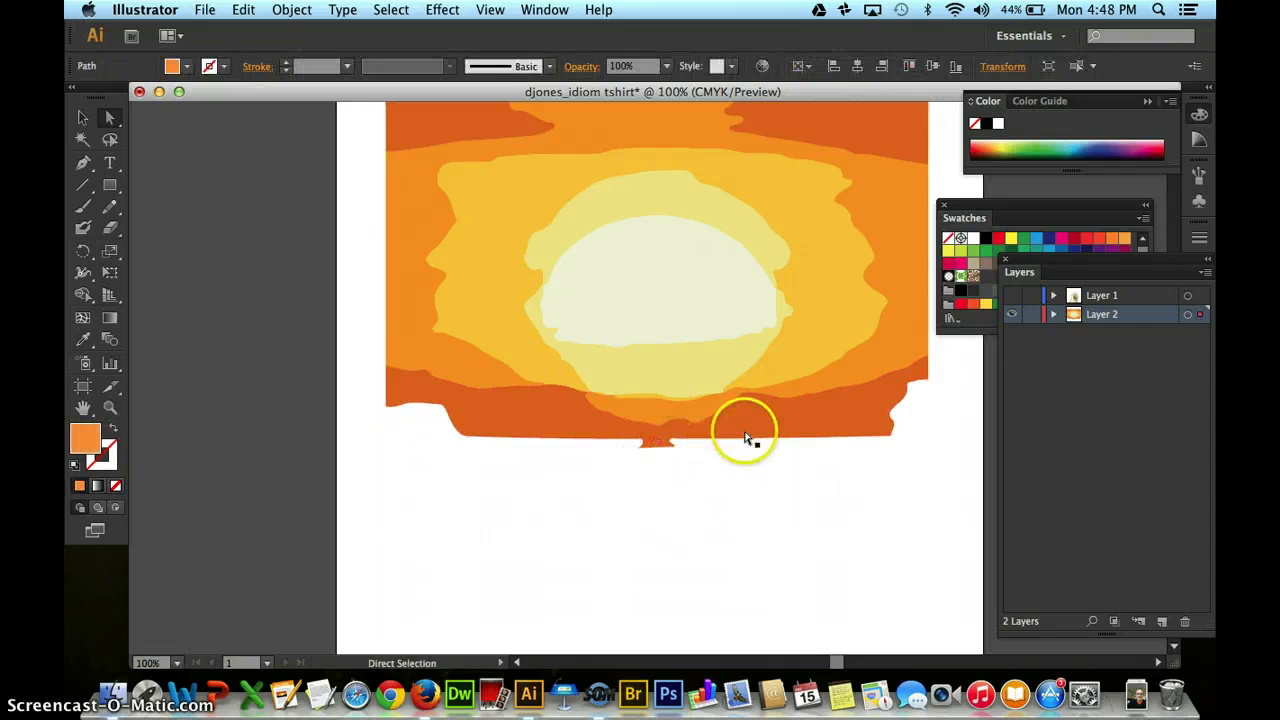
Move the dark orange band straight down, well clear of the rest of the sun picture.
click(748, 439)
click(83, 117)
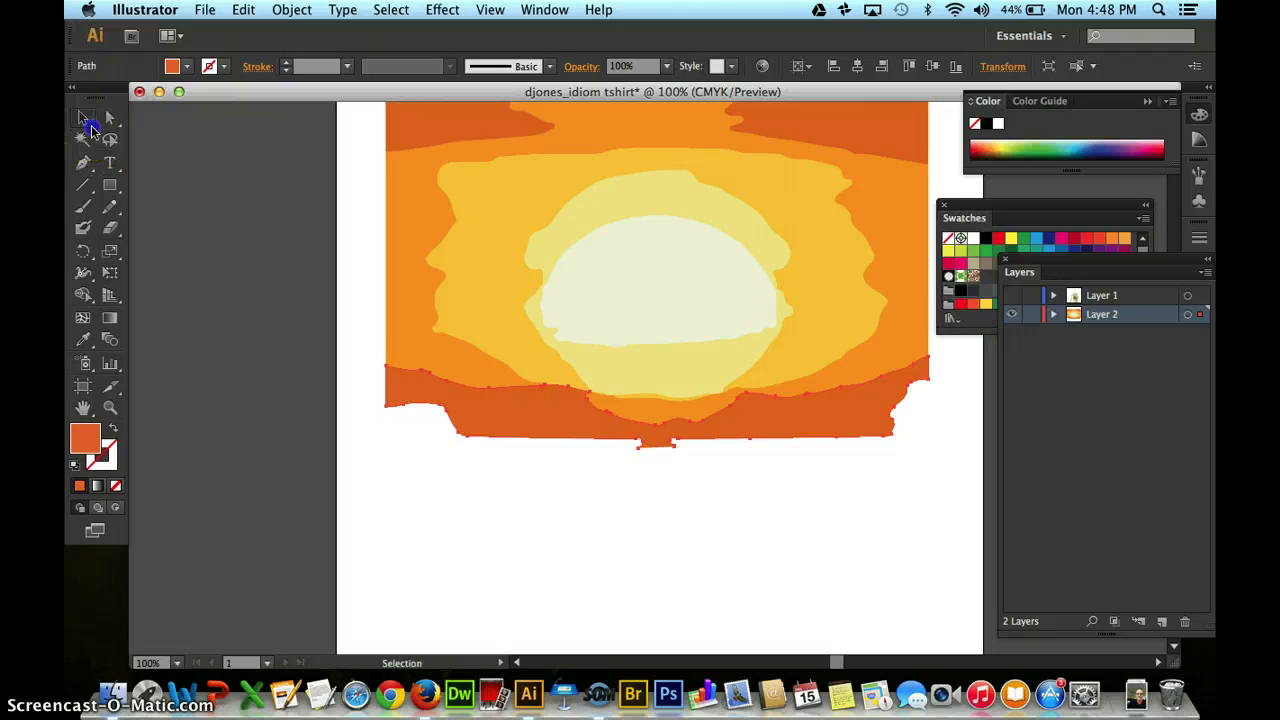
click(736, 423)
key(shift+Down)
key(shift+Down)
key(shift+Down)
key(shift+Down)
key(shift+Down)
key(shift+Down)
key(shift+Down)
key(shift+Down)
key(shift+Down)
key(shift+Down)
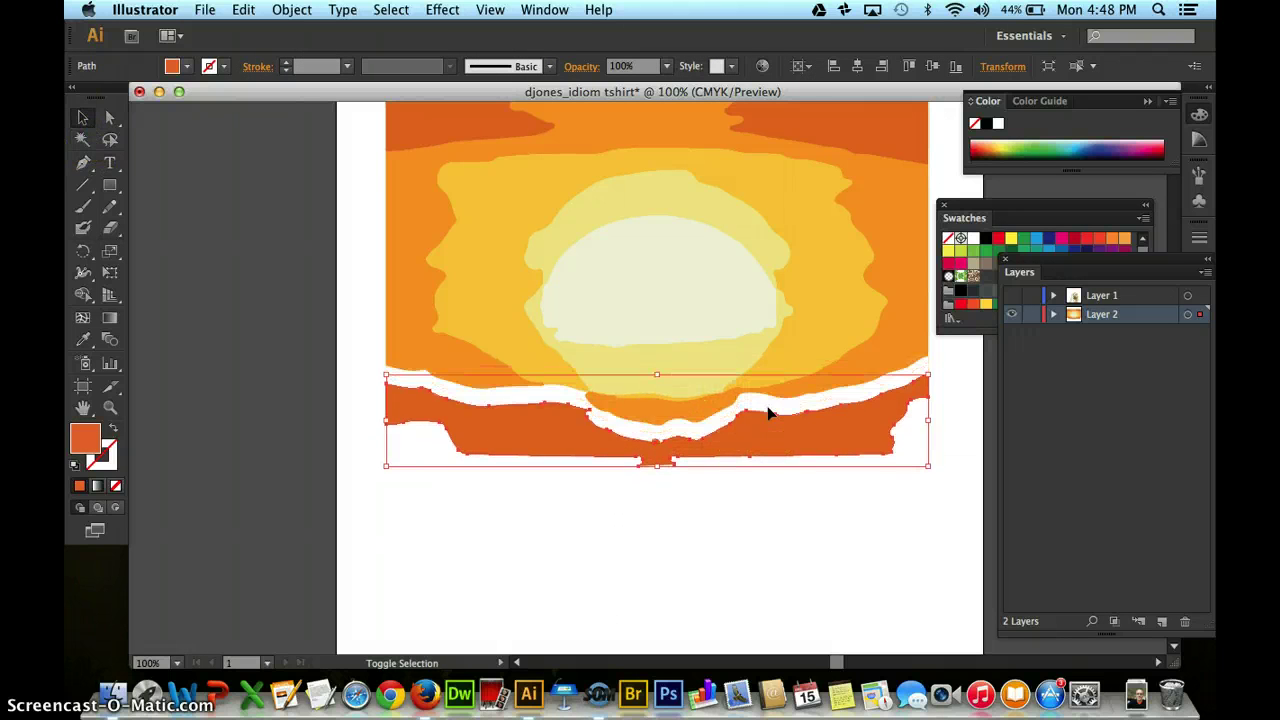
key(shift+Down)
key(shift+Down)
key(shift+Down)
key(shift+Down)
key(shift+Down)
key(shift+Down)
key(shift+Down)
key(shift+Down)
key(shift+Down)
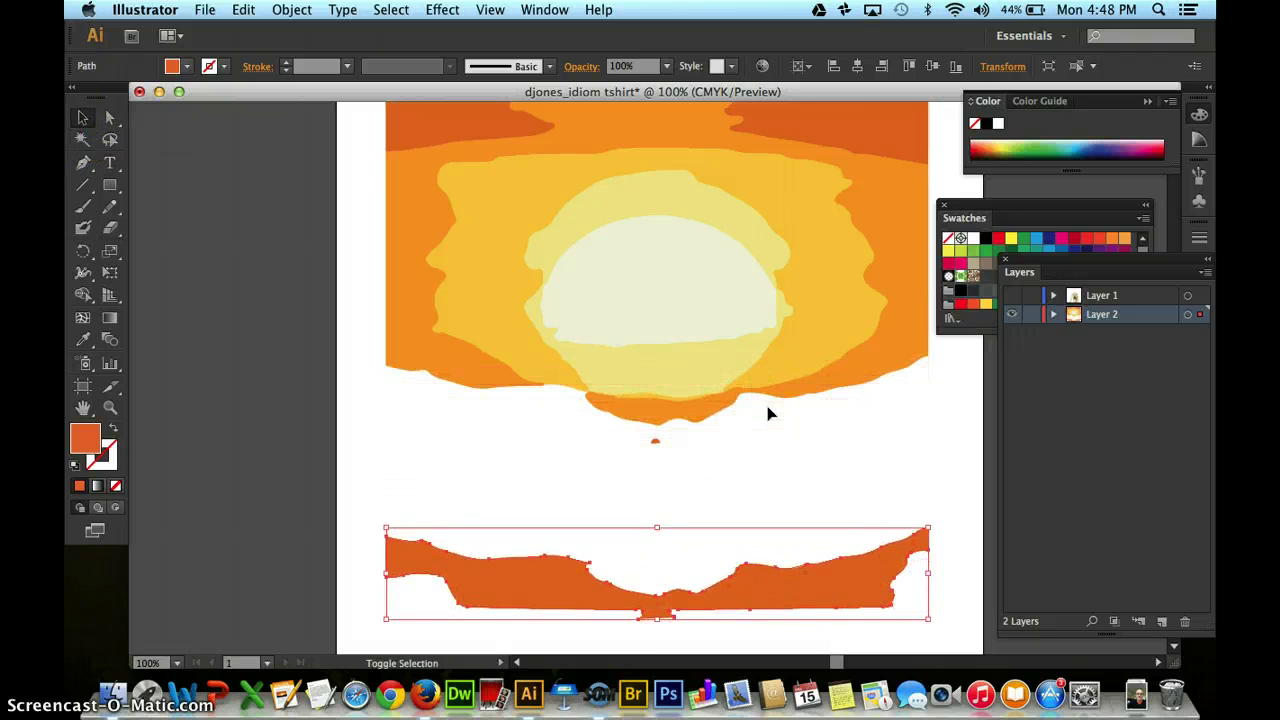
click(775, 413)
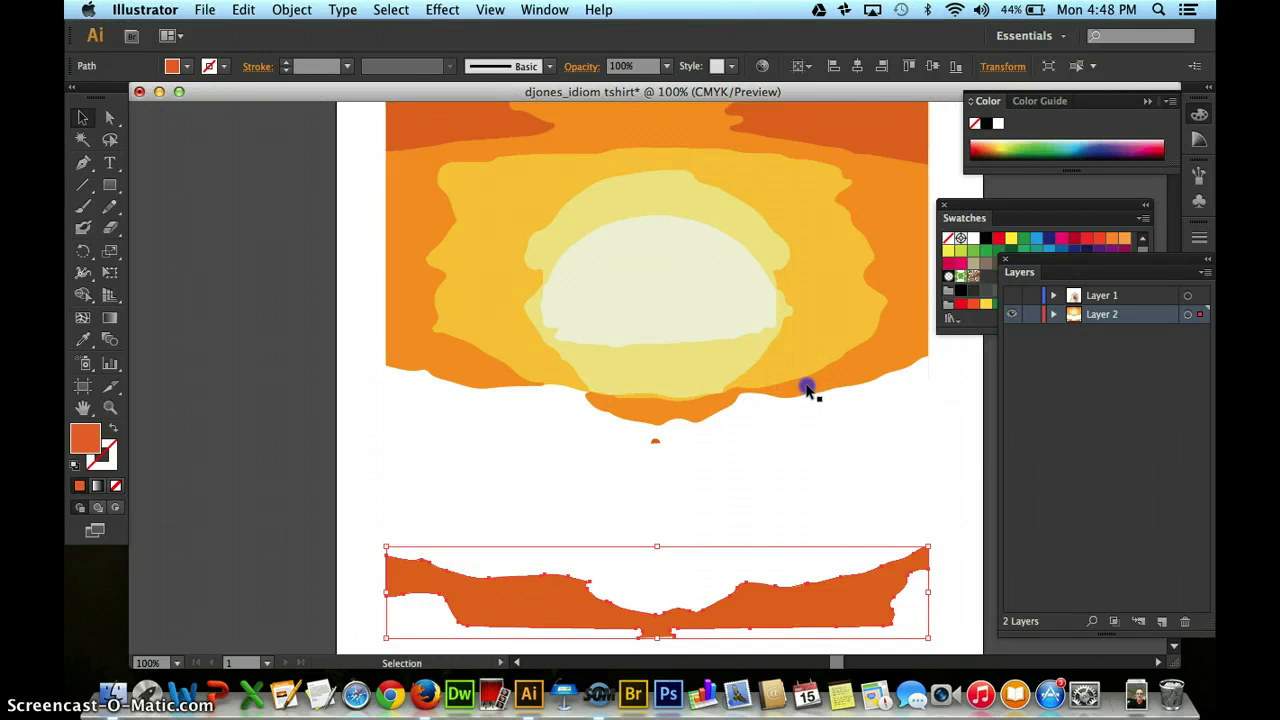
Move the light orange shape surrounding the sun straight down until it overlaps the separated dark orange band.
click(808, 388)
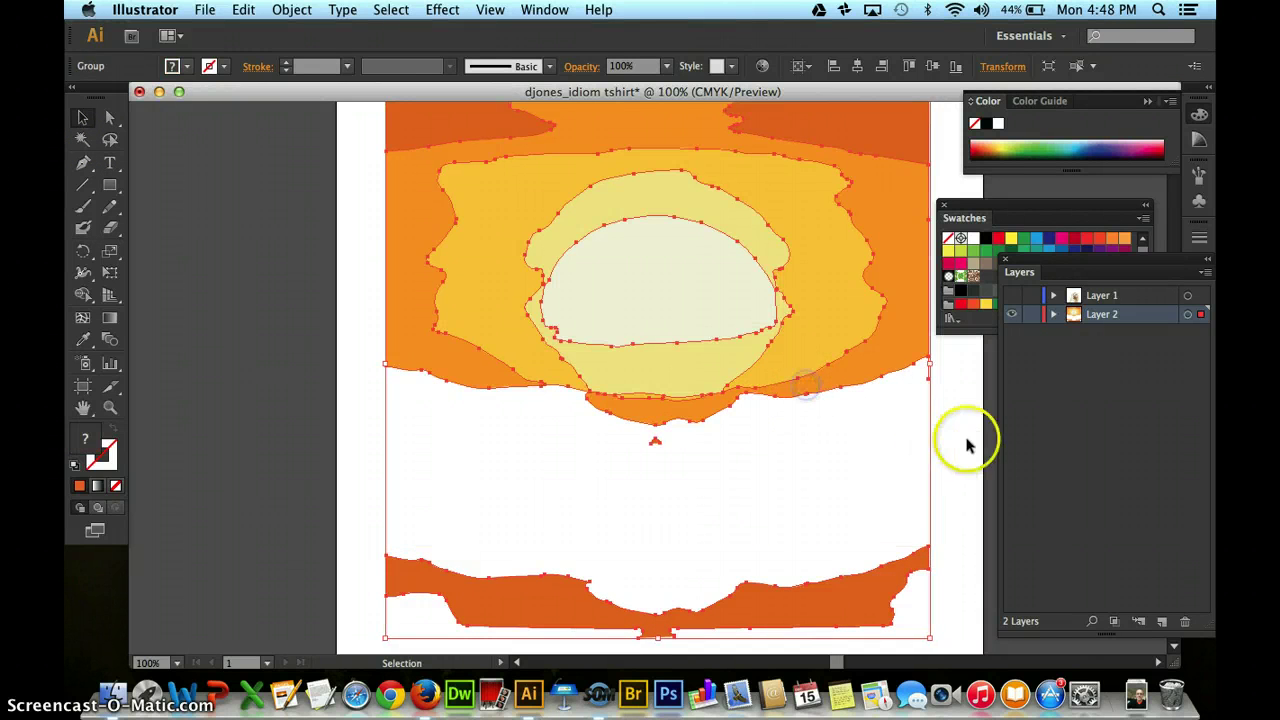
click(110, 118)
click(378, 341)
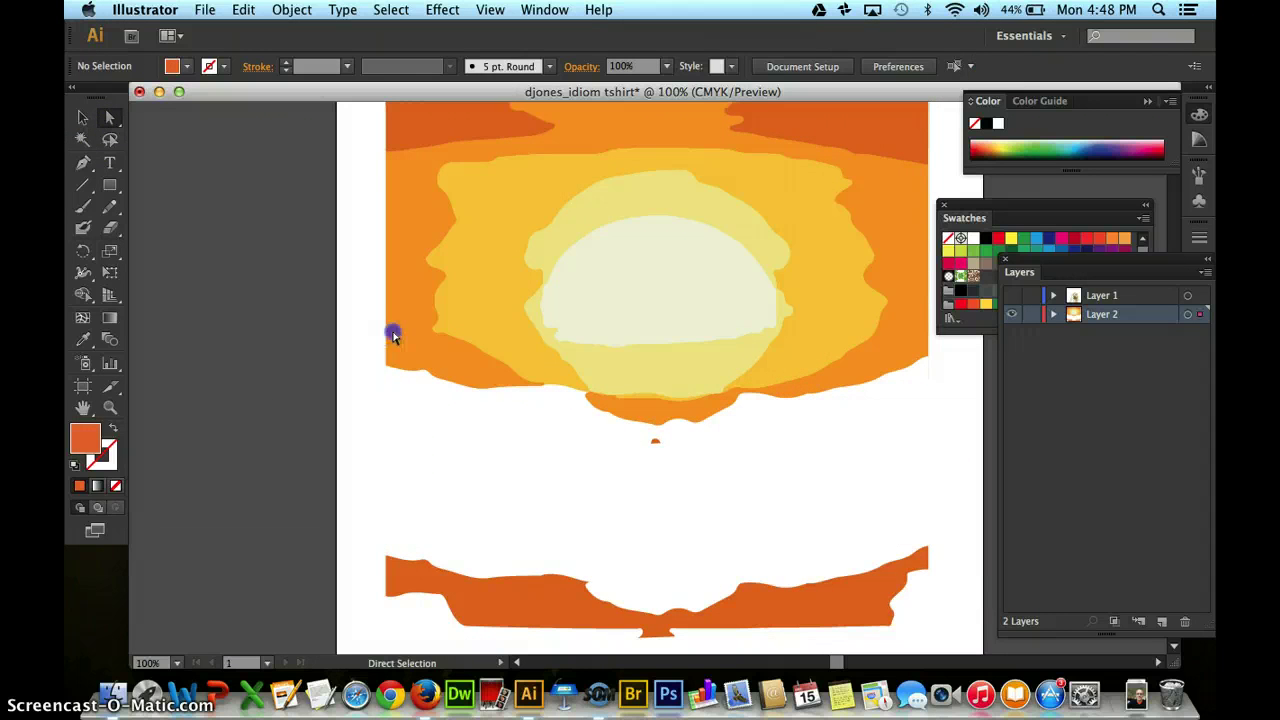
click(393, 335)
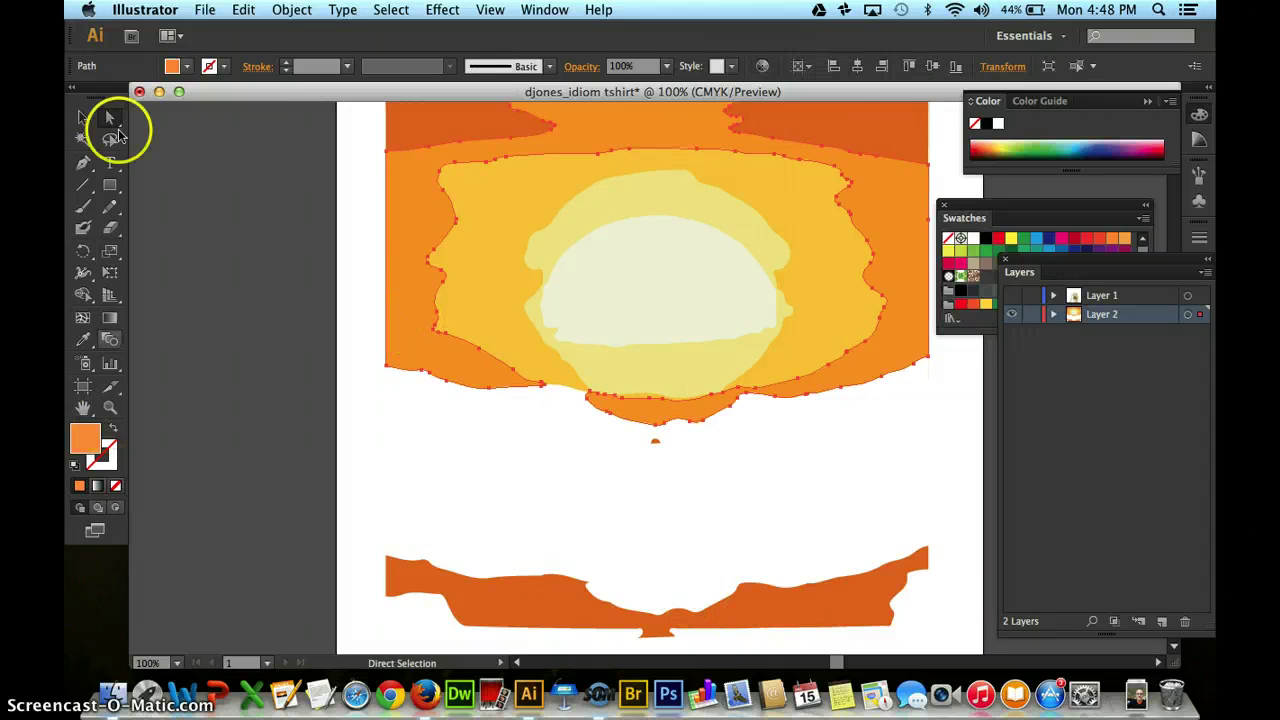
click(83, 118)
key(shift+Down)
key(shift+Down)
key(shift+Down)
key(shift+Down)
key(shift+Down)
key(shift+Down)
key(shift+Down)
key(shift+Down)
key(shift+Down)
key(shift+Down)
key(shift+Down)
key(shift+Down)
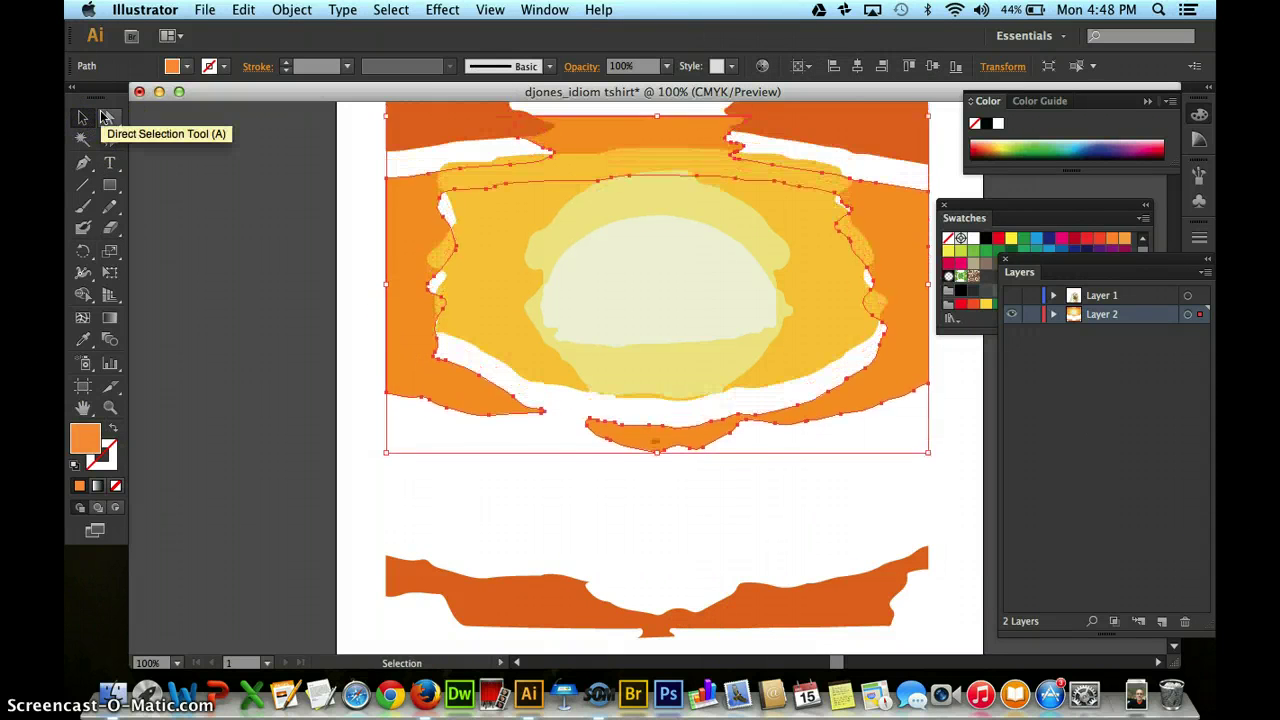
key(shift+Down)
key(shift+Down)
key(shift+Down)
key(shift+Down)
key(shift+Down)
key(shift+Down)
key(shift+Down)
key(shift+Down)
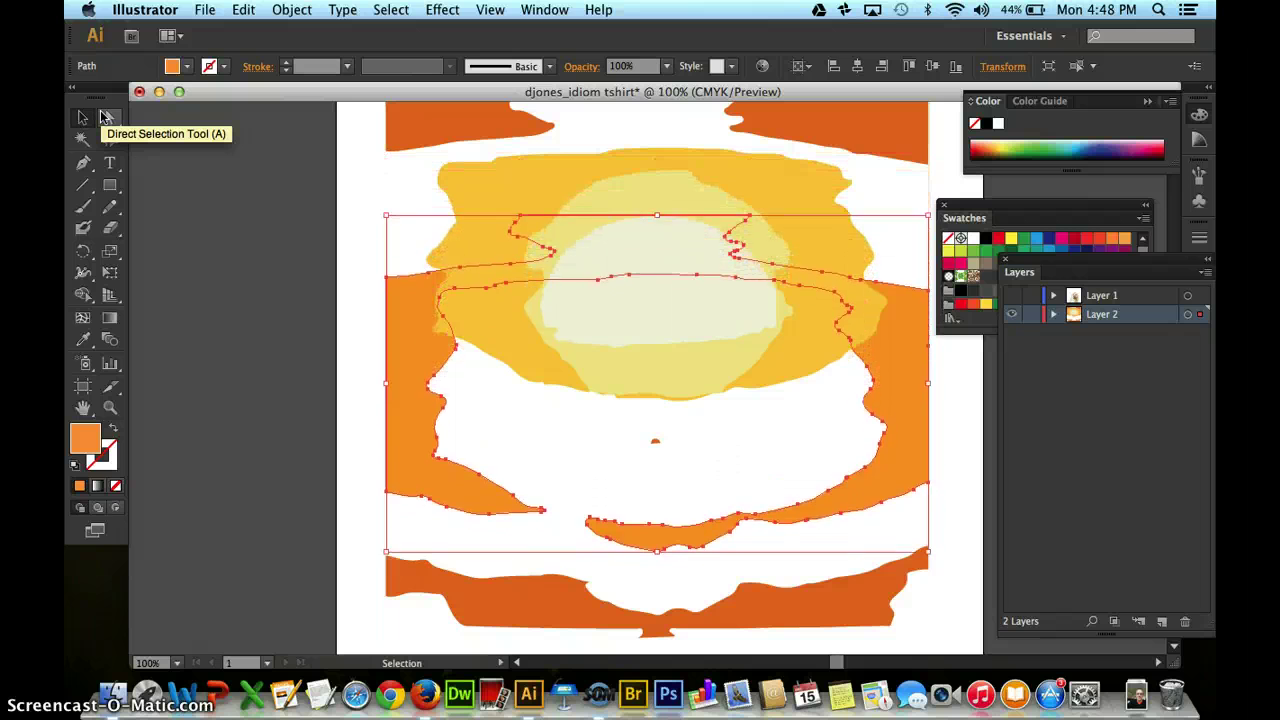
key(shift+Down)
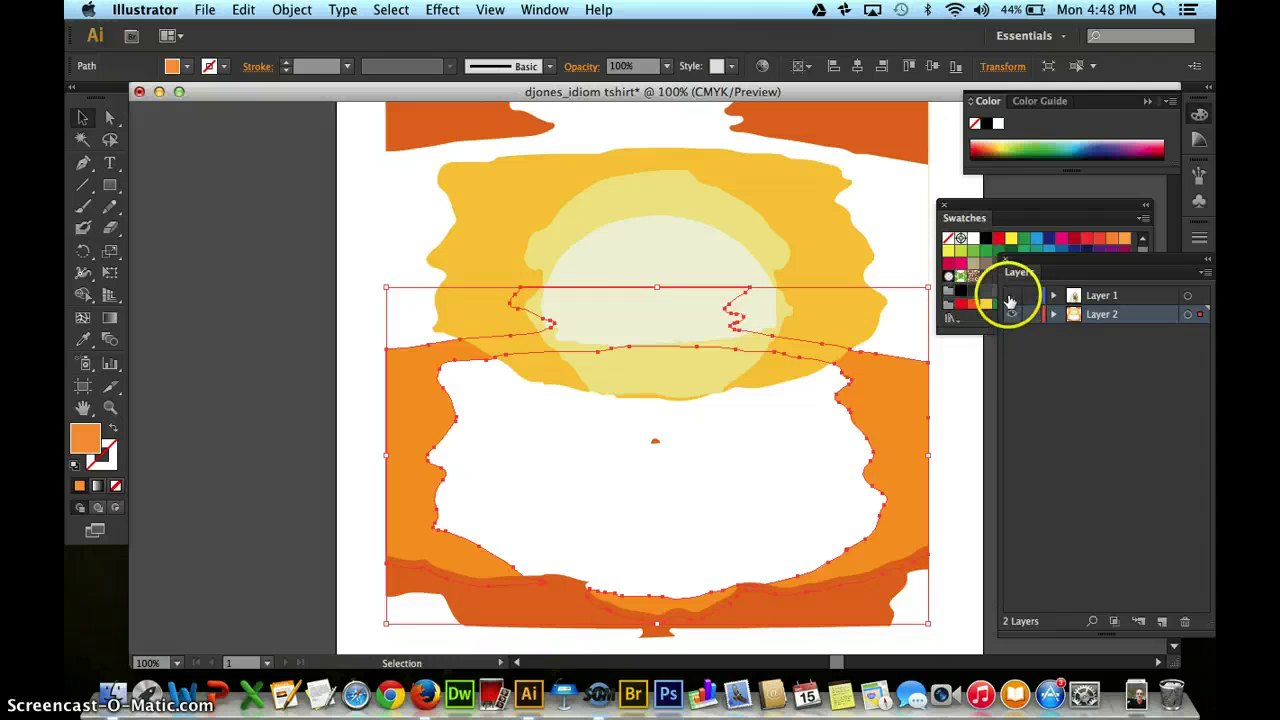
Check Layer 1's visibility, and move the light orange shape straight back up to its original place around the sun.
click(1011, 295)
click(1011, 296)
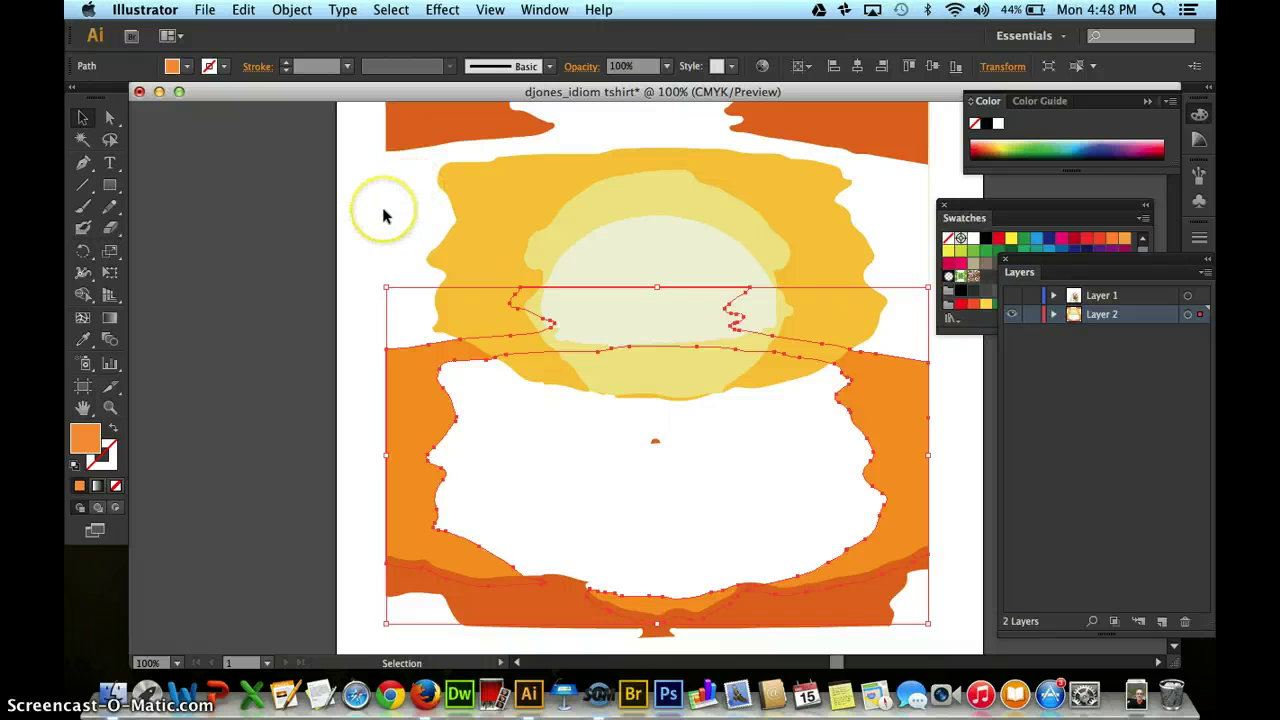
key(a)
key(shift+Up)
key(shift+Up)
key(shift+Up)
key(shift+Up)
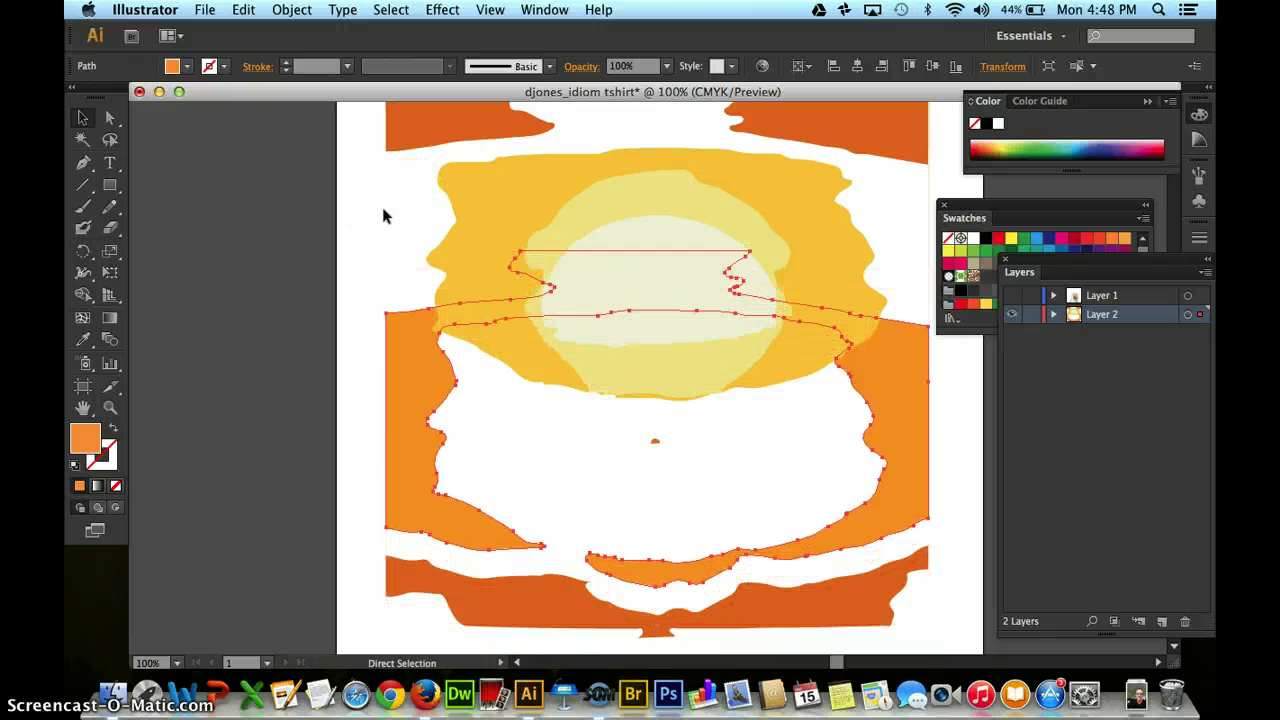
key(shift+Up)
key(shift+Up)
key(shift+Up)
key(shift+Up)
key(shift+Up)
key(shift+Up)
key(shift+Up)
key(shift+Up)
key(shift+Up)
key(shift+Up)
key(shift+Up)
key(shift+Up)
key(shift+Up)
key(shift+Up)
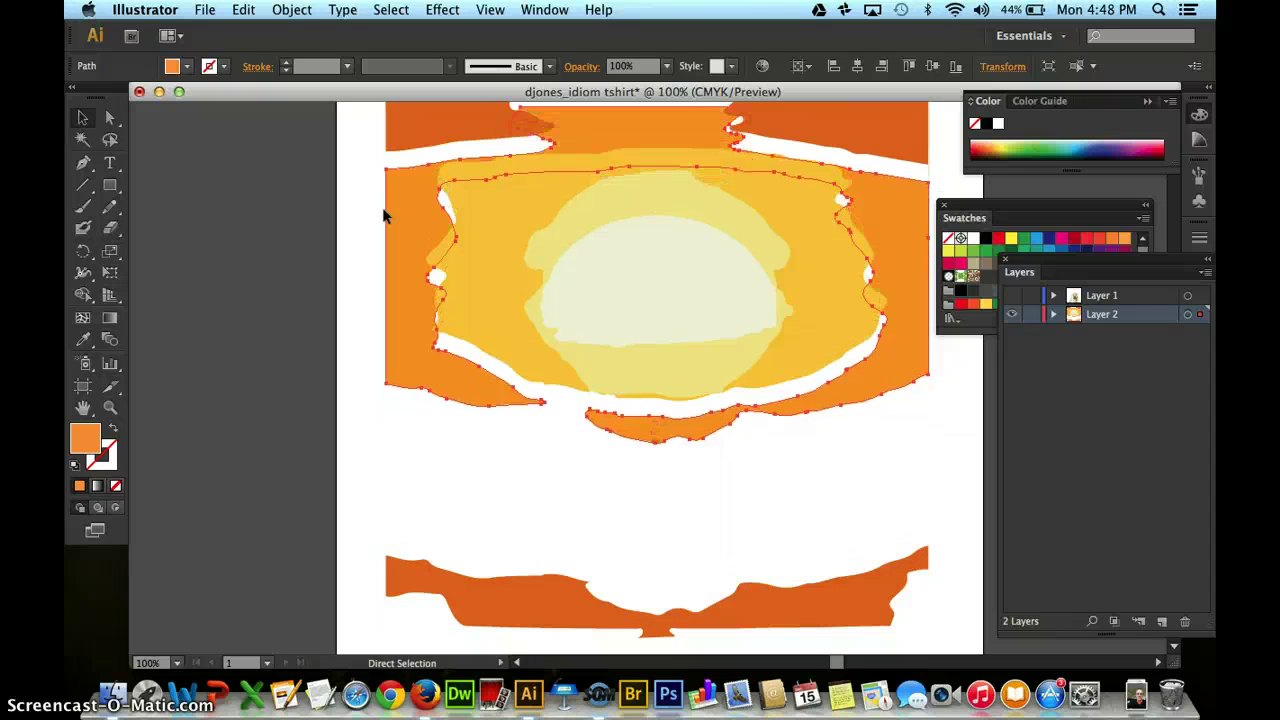
key(shift+Up)
key(shift+Up)
key(v)
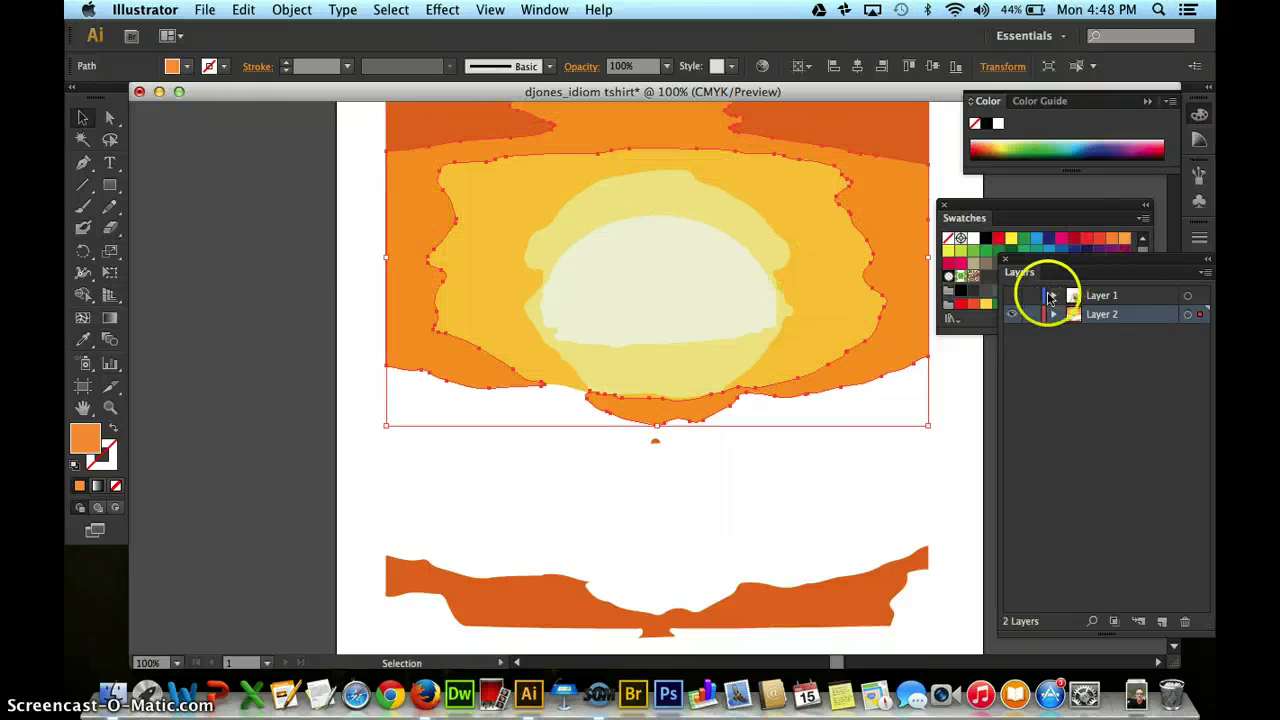
Show Layer 1 again and delete the separate dark orange band below the dog.
click(1012, 296)
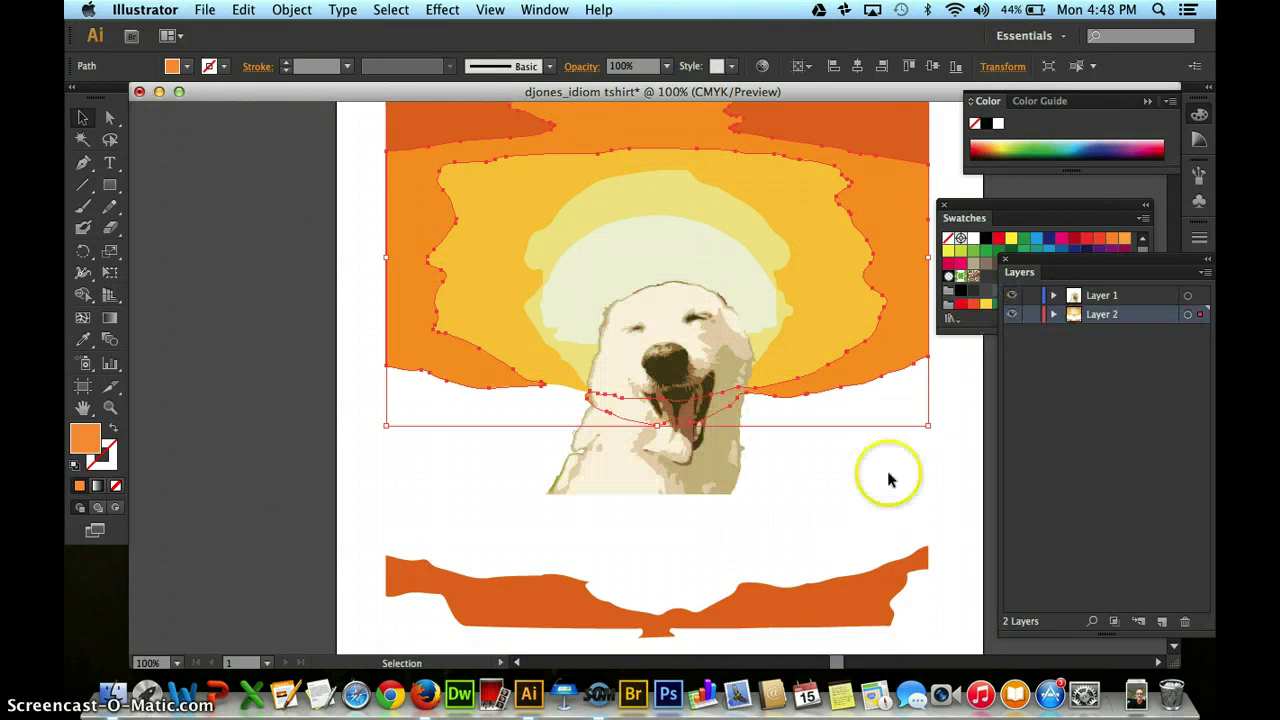
click(849, 591)
click(843, 561)
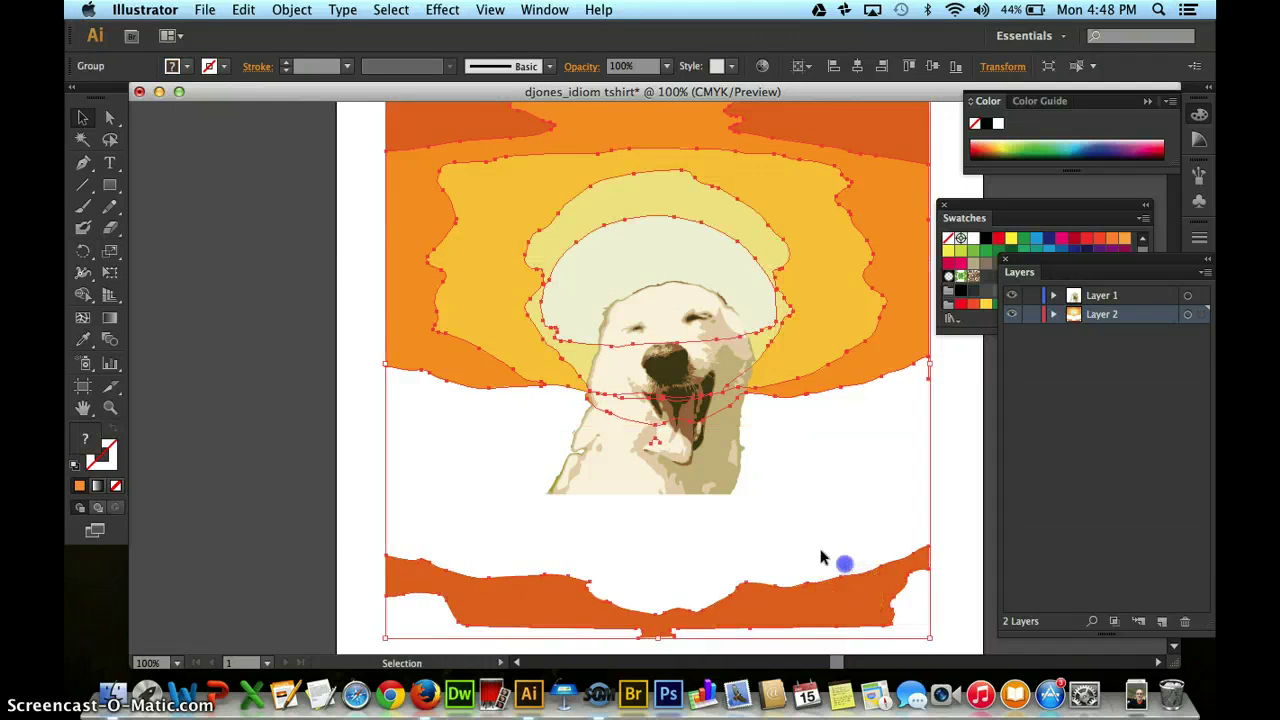
click(99, 117)
click(467, 582)
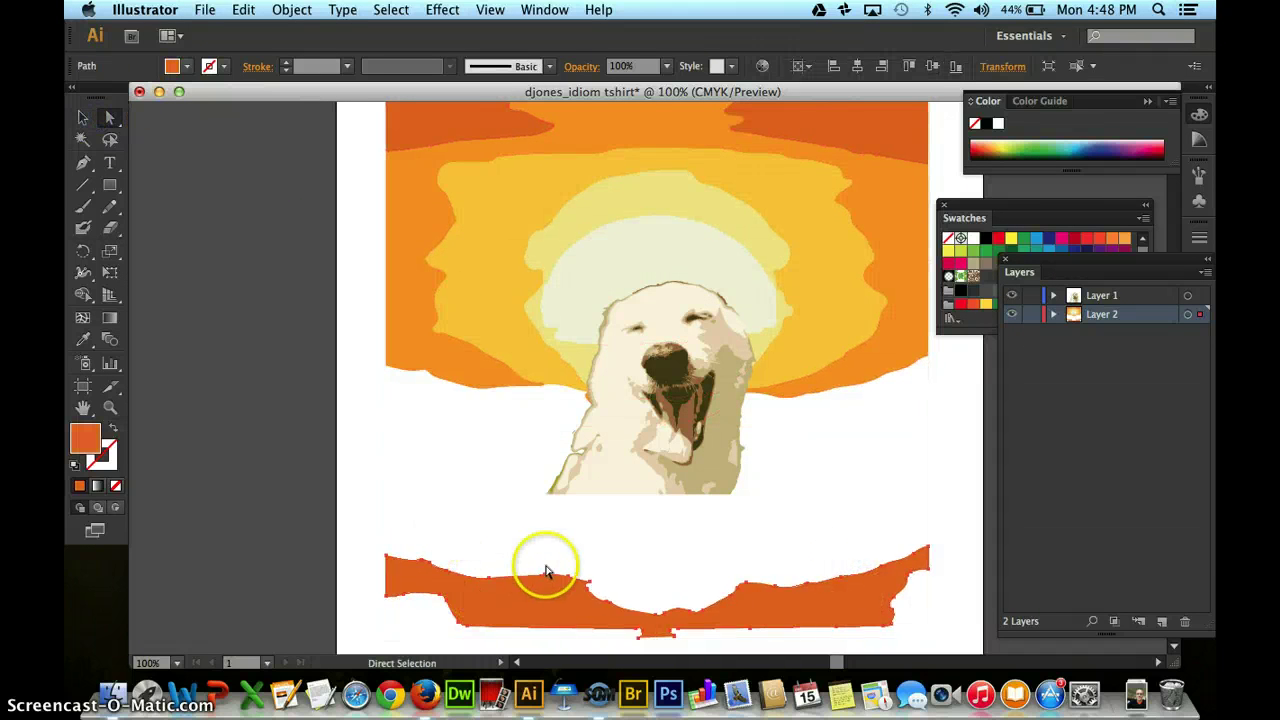
key(Delete)
Examine the dog and trimmed sun artwork with all panels hidden, and bring the panels back.
scroll(870, 478, down, 1)
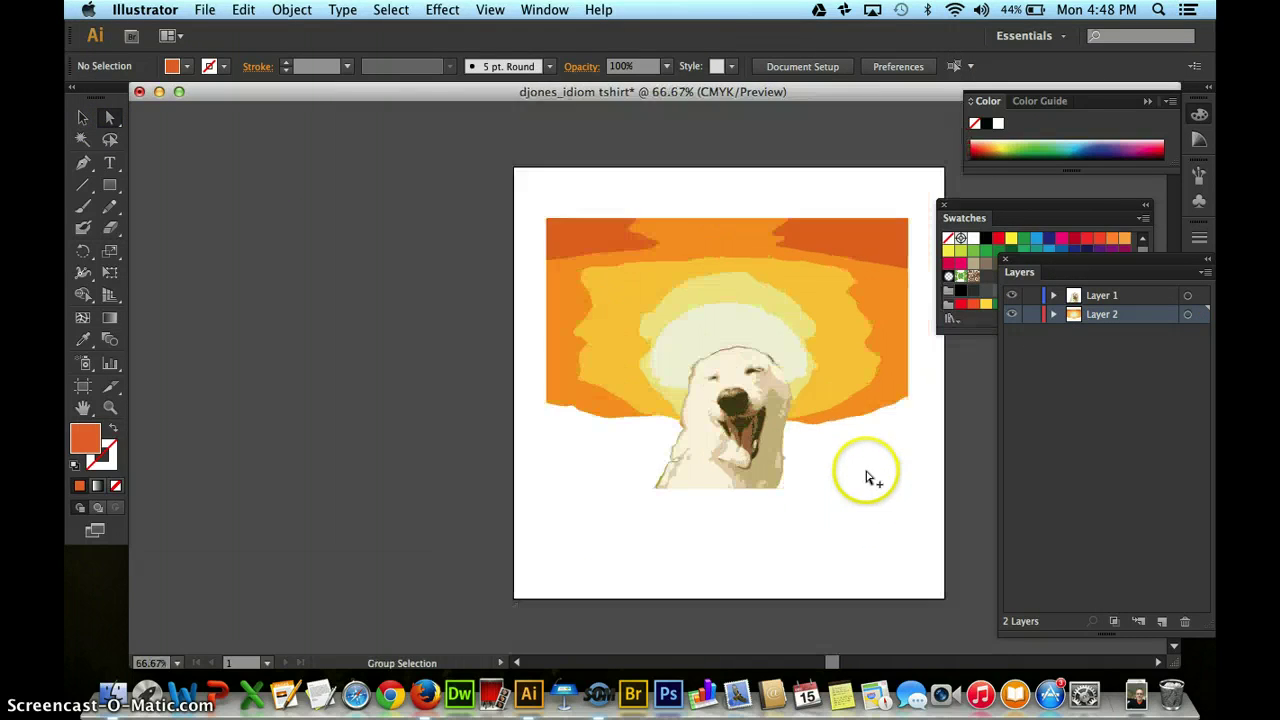
scroll(938, 432, up, 1)
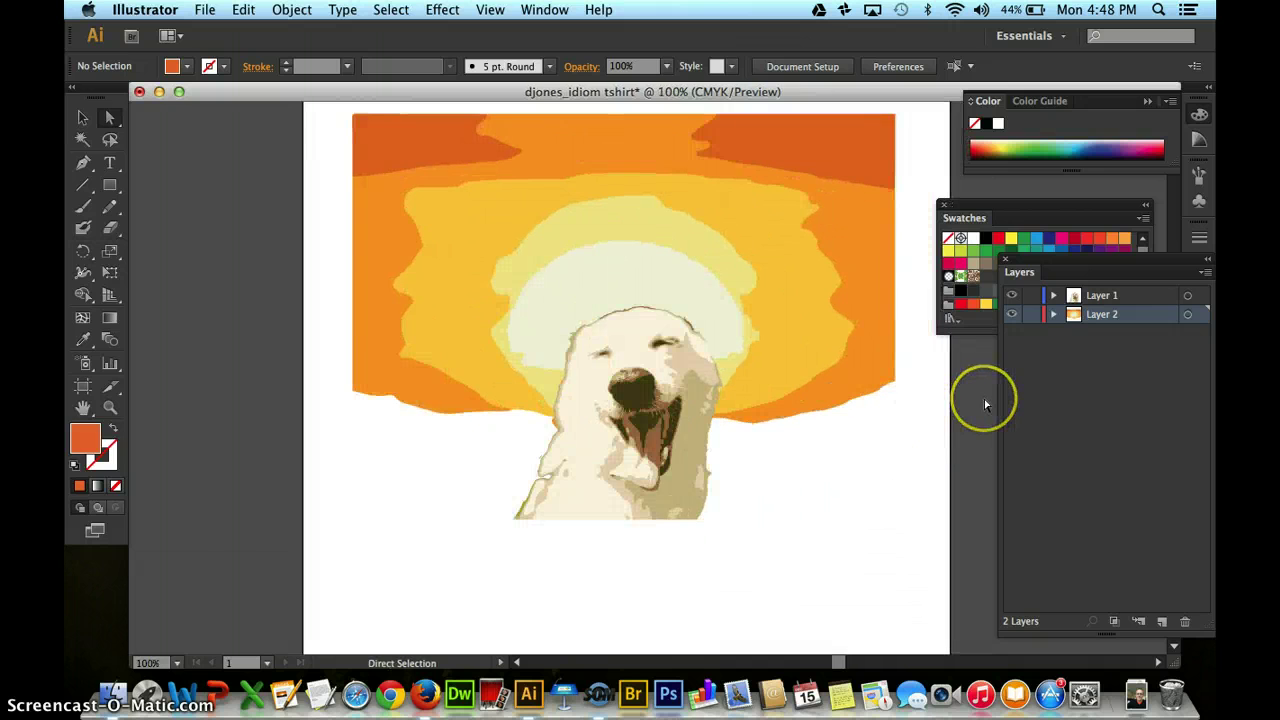
key(Tab)
scroll(337, 320, down, 5)
scroll(338, 320, up, 6)
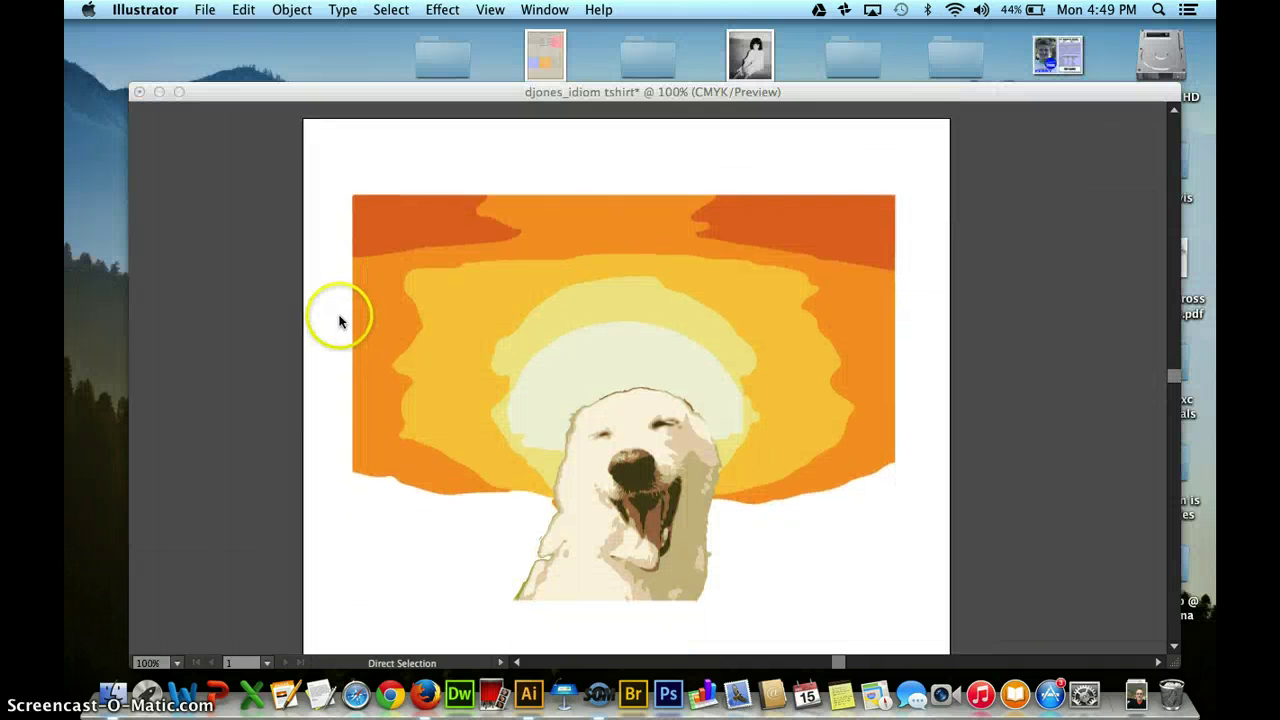
scroll(338, 320, down, 2)
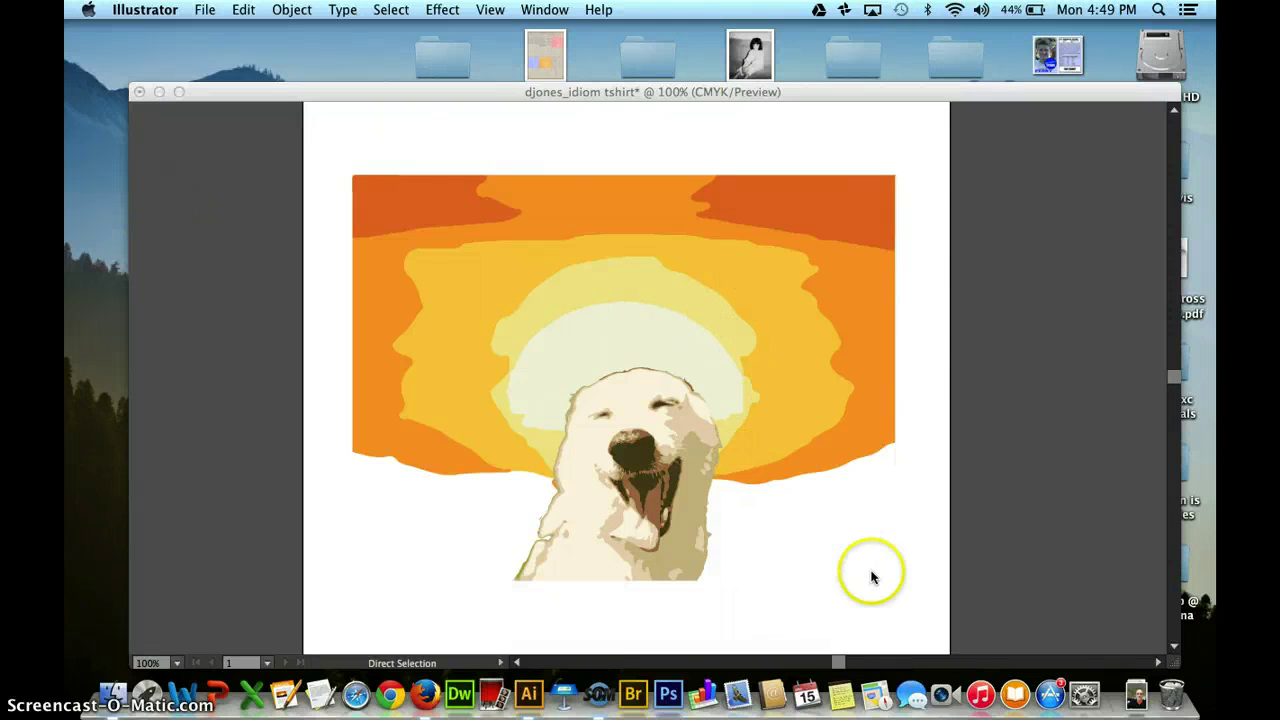
key(Tab)
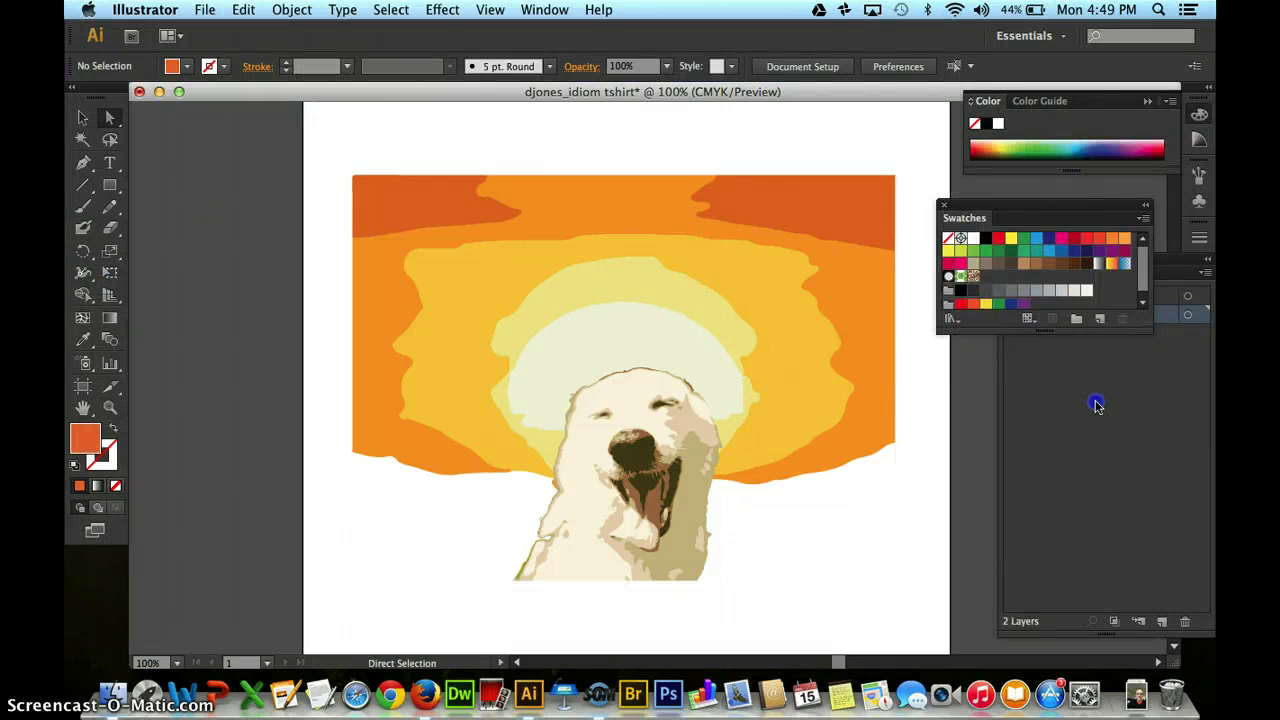
Move the Swatches panel off the Layers panel, expand Layer 1's contents and shift the Layers panel closer to the artwork.
drag(1061, 207, 1114, 430)
click(1031, 300)
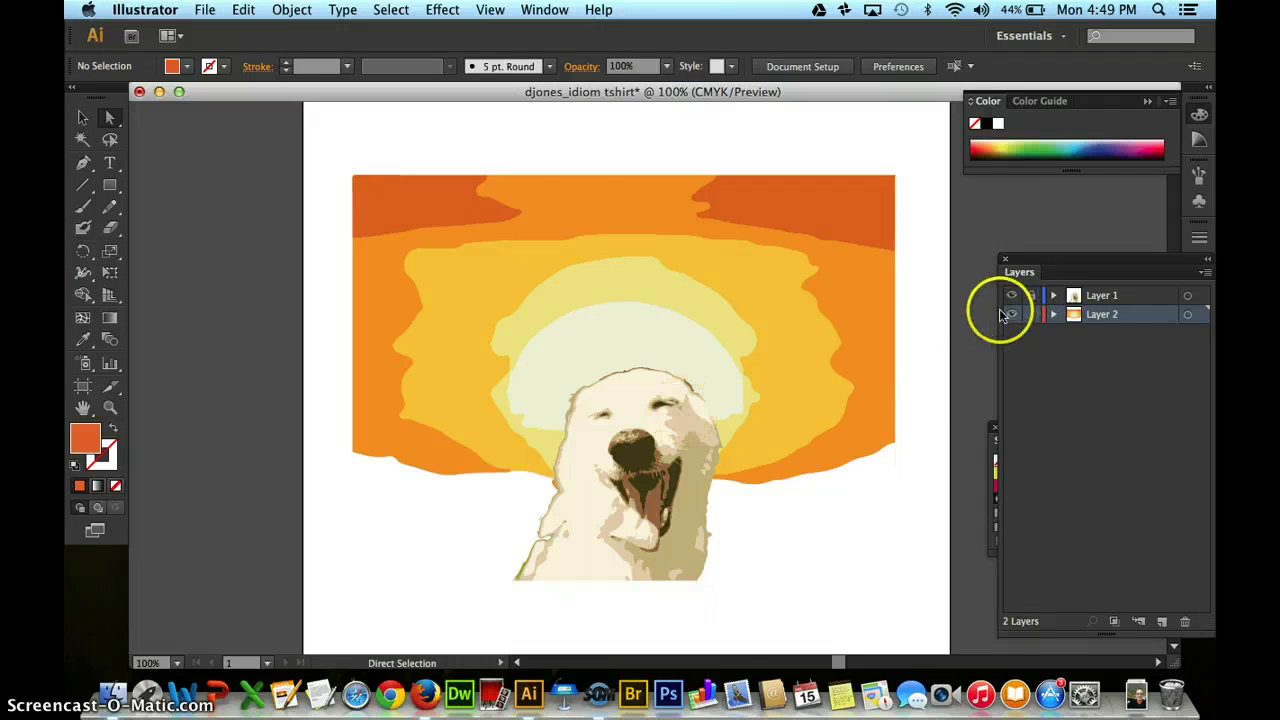
click(1034, 297)
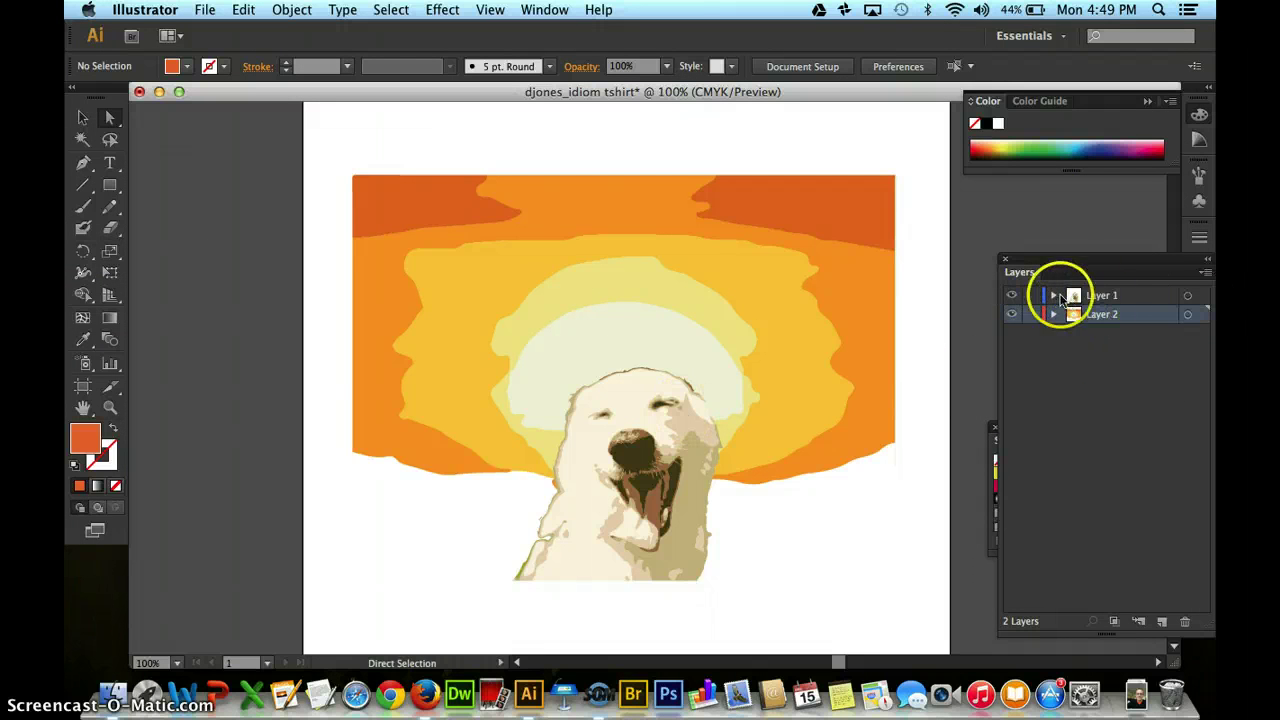
click(1053, 295)
drag(1097, 273, 1061, 236)
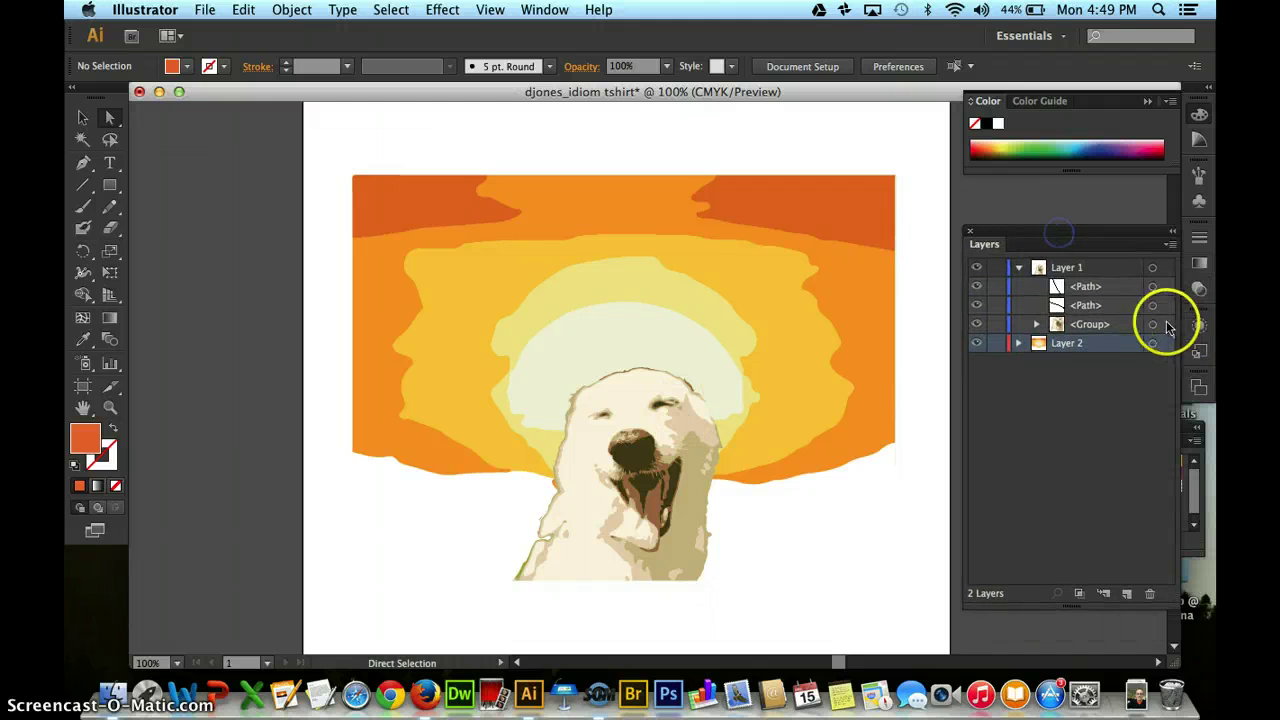
Expand the dog's group inside Layer 1 and select the whole group.
click(1045, 341)
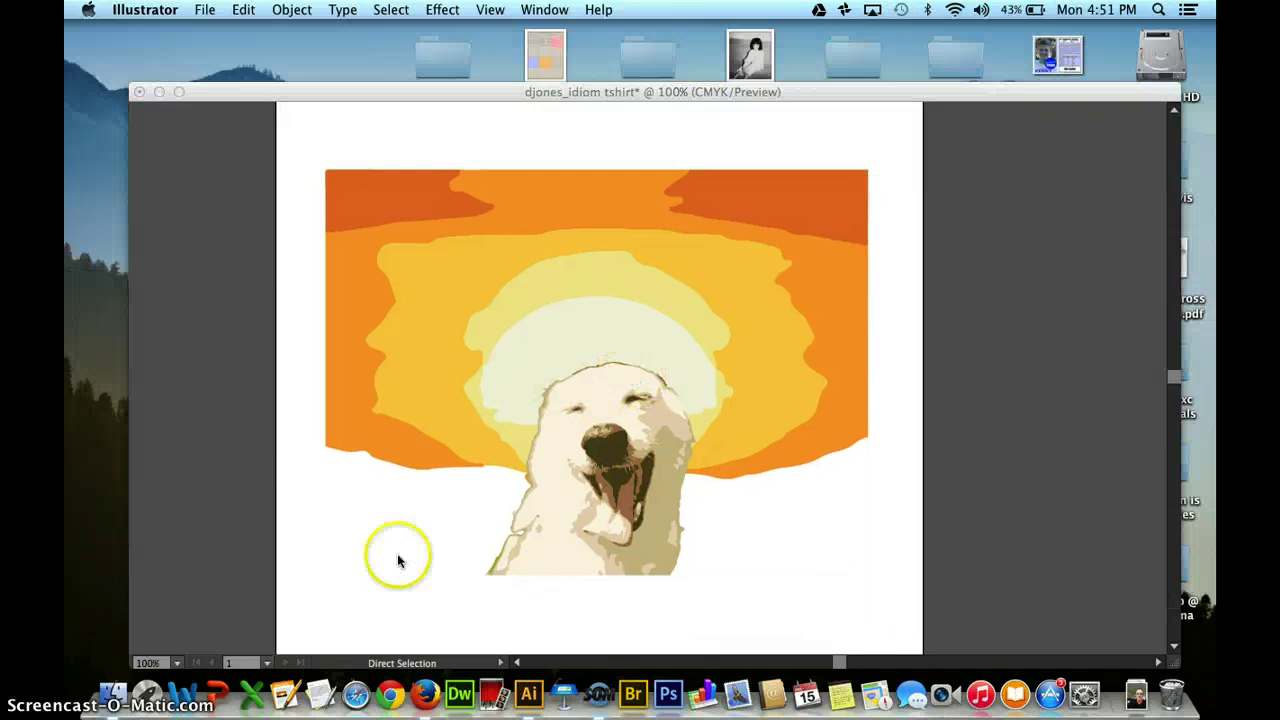
key(Tab)
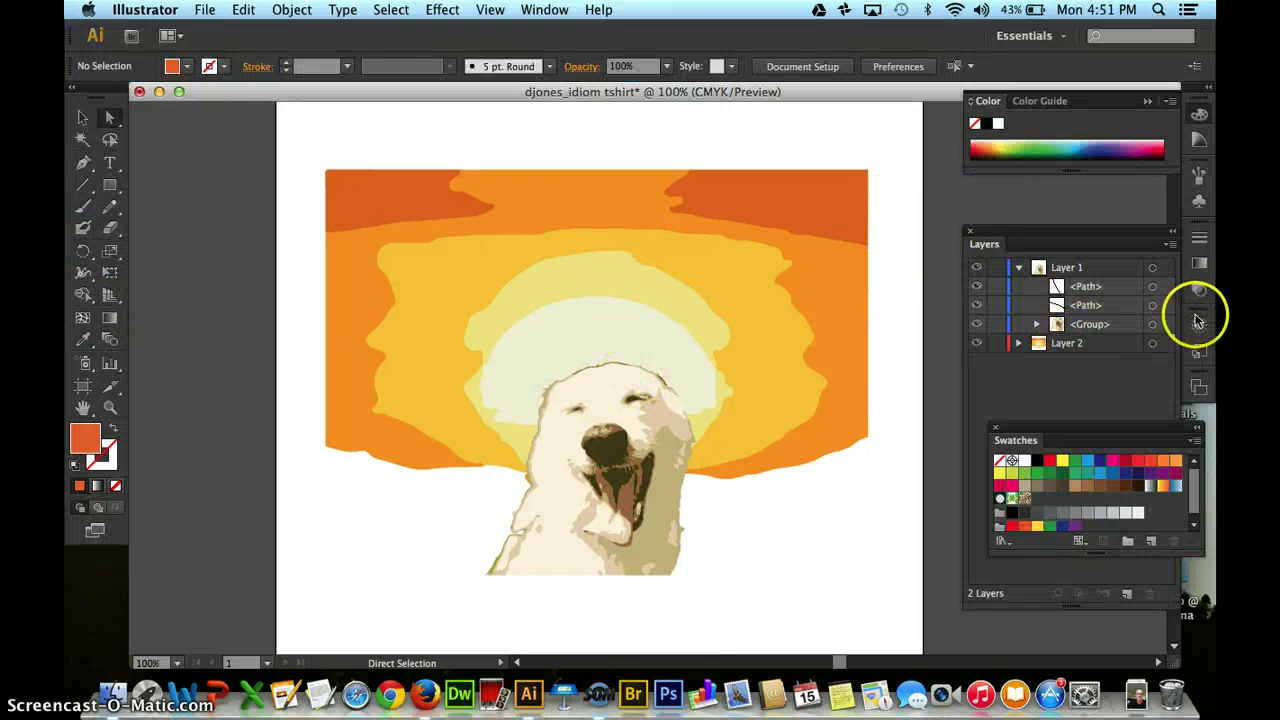
click(1036, 324)
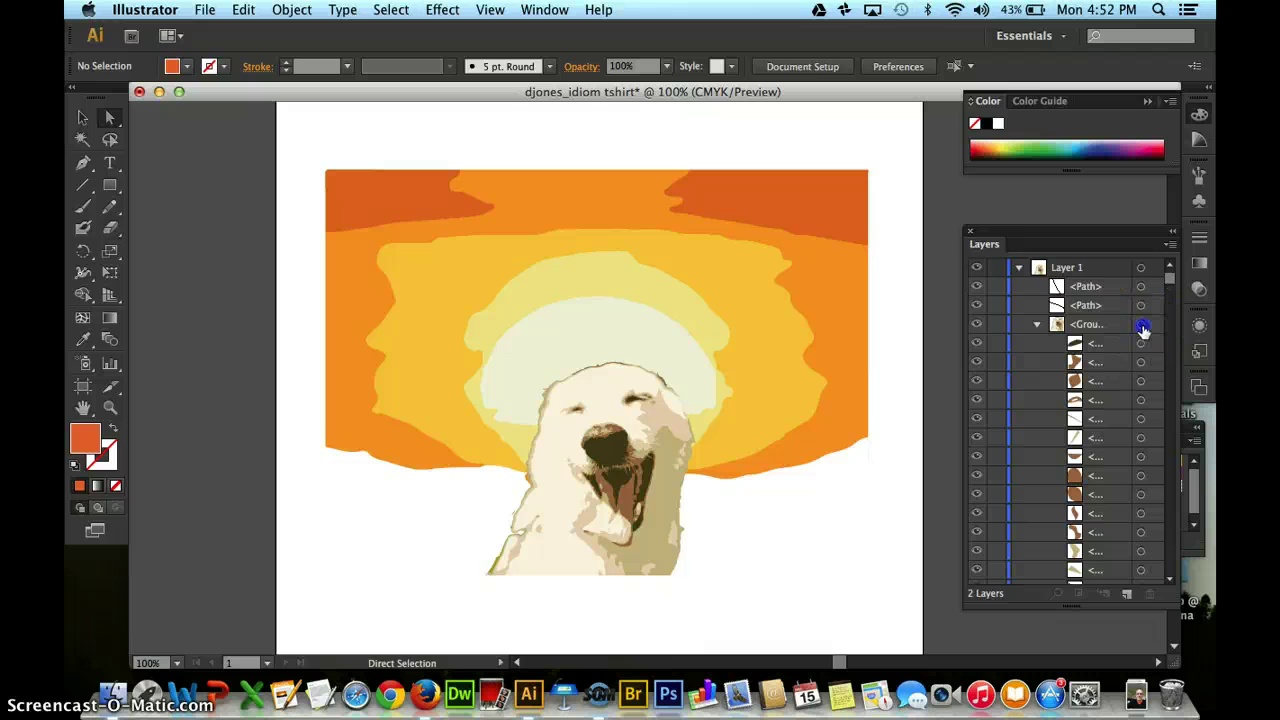
click(1141, 325)
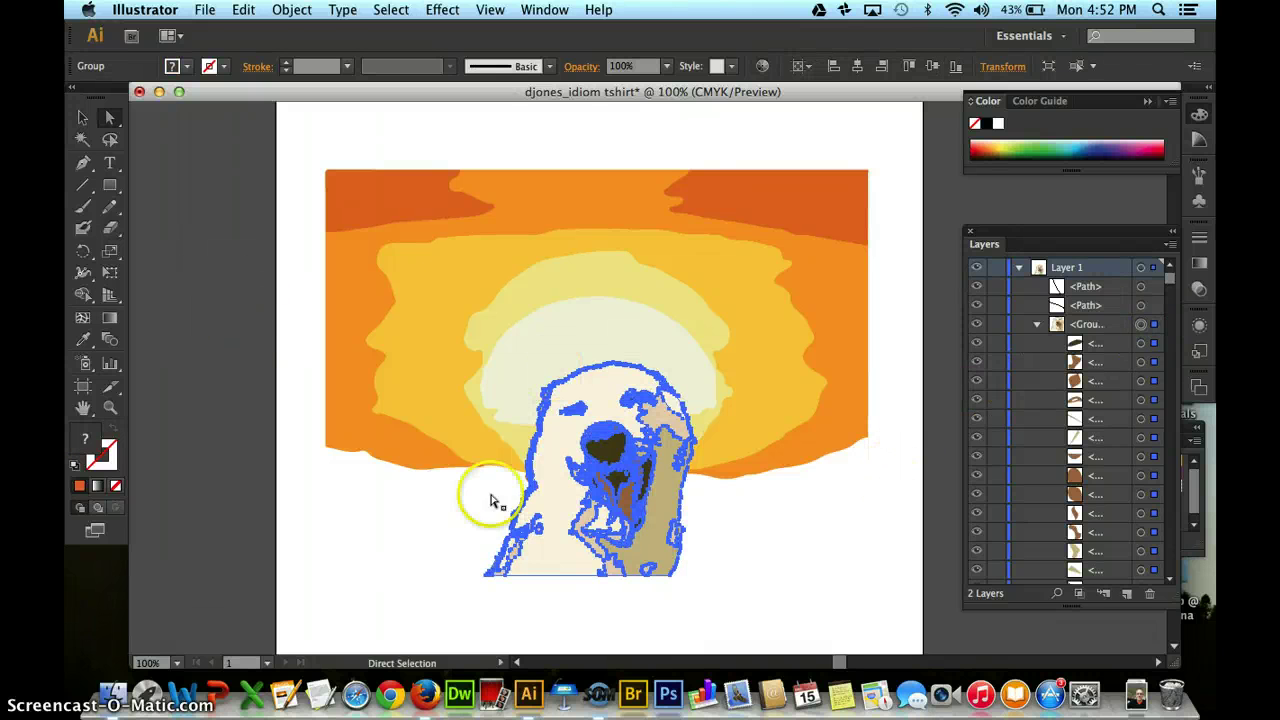
Select all shapes sharing the fill color of the dog's tan neck shadow and recolor them with the sky's dark orange.
click(668, 522)
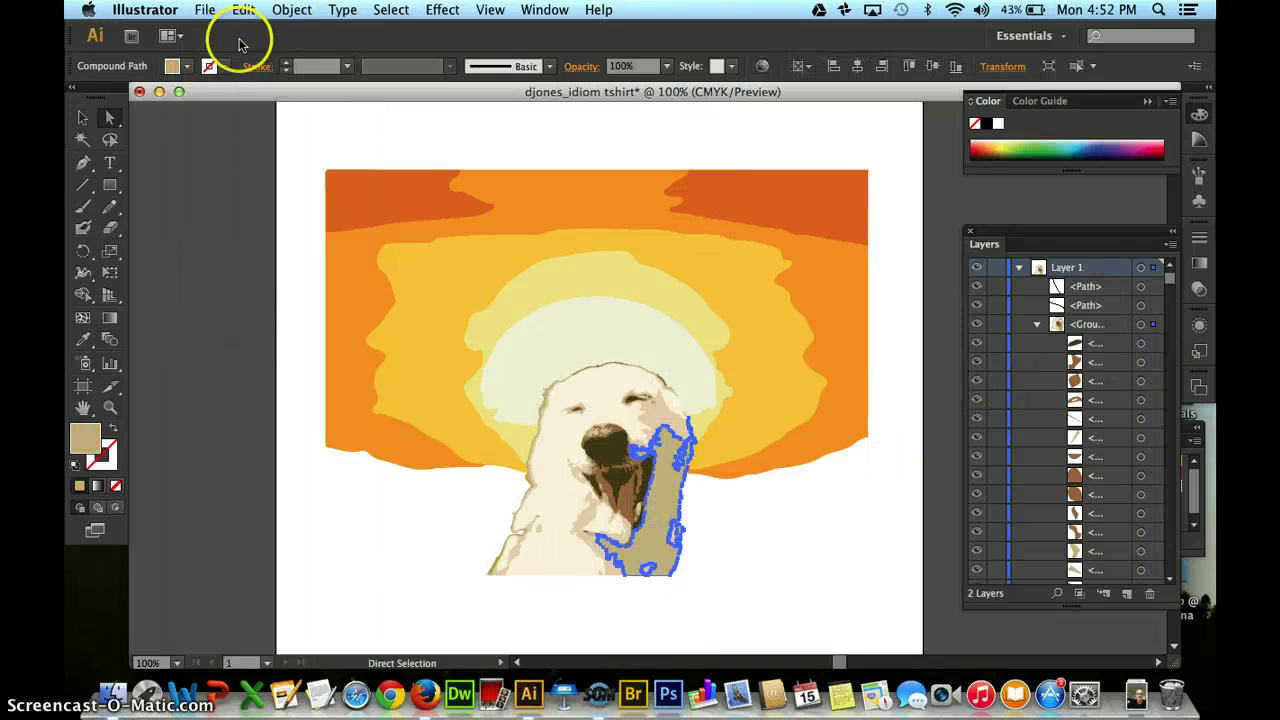
click(392, 10)
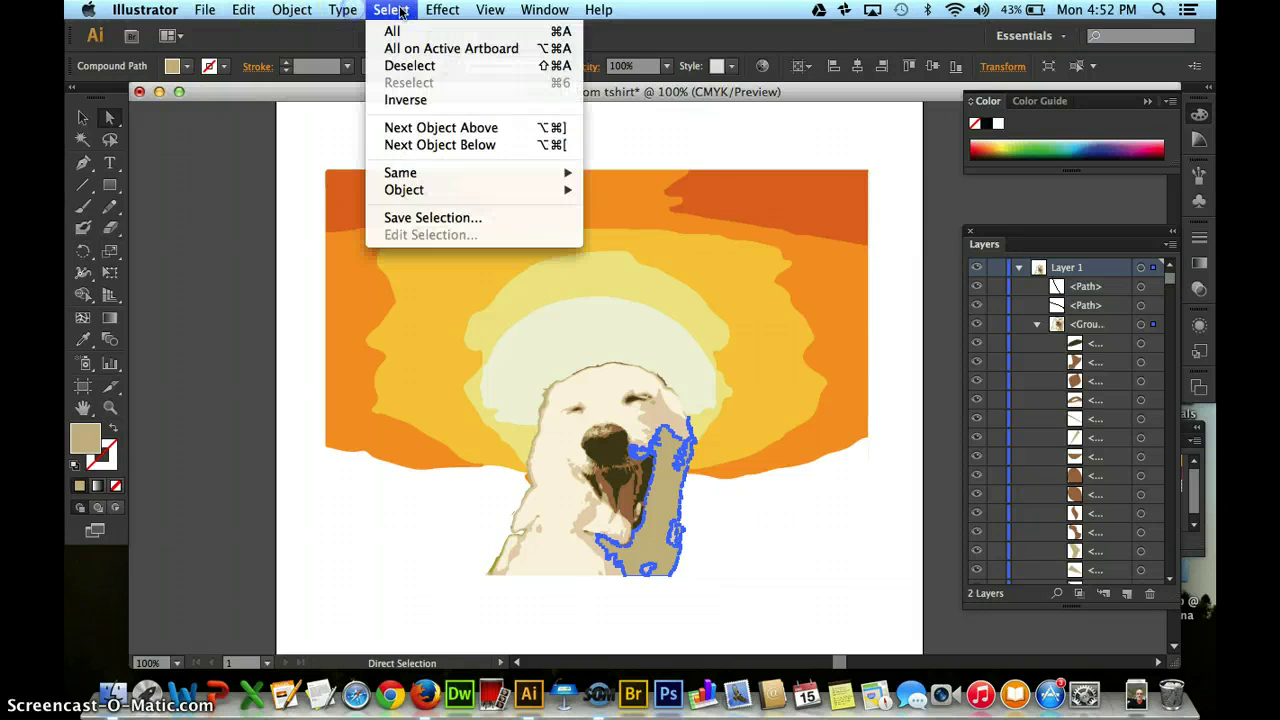
mouse_move(443, 176)
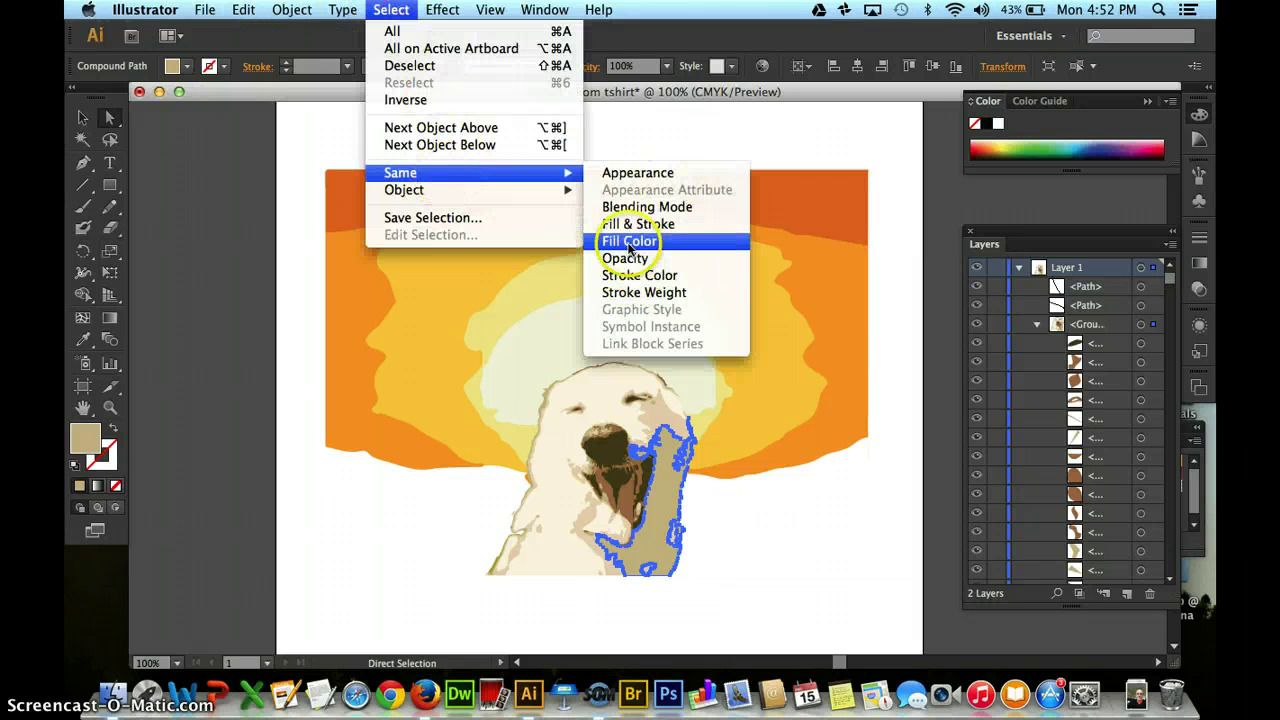
click(629, 245)
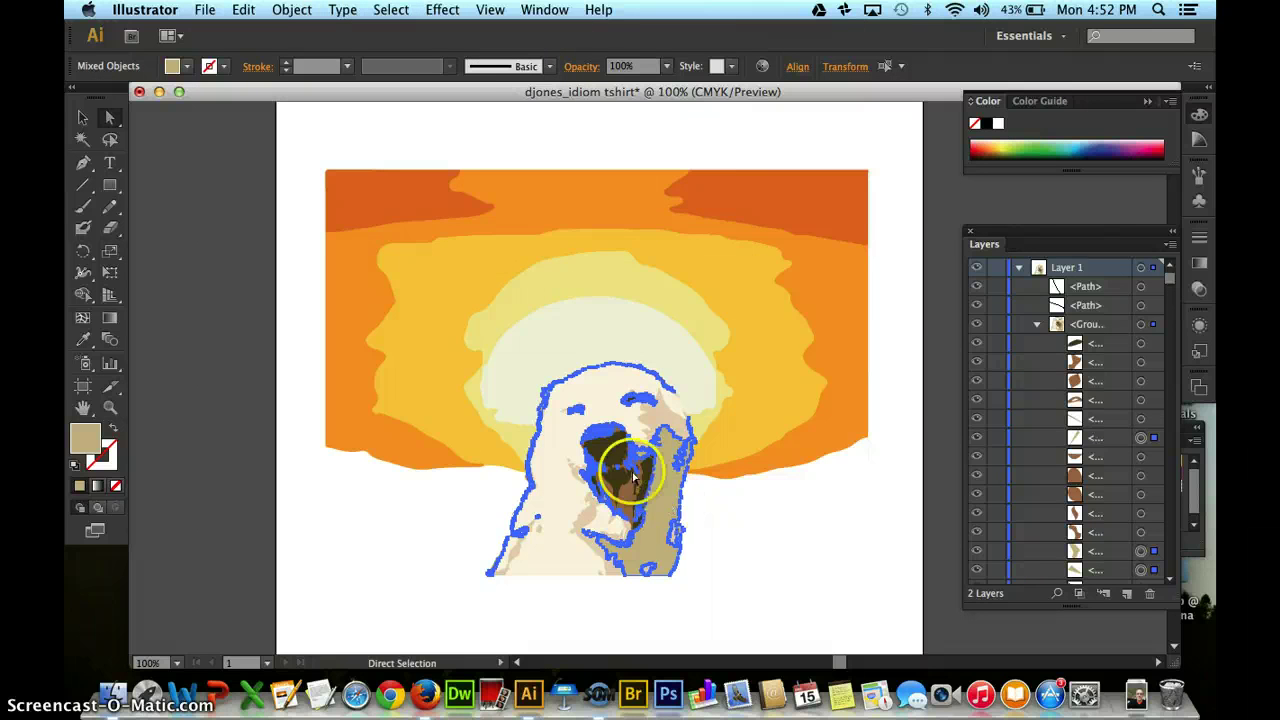
click(84, 339)
click(390, 203)
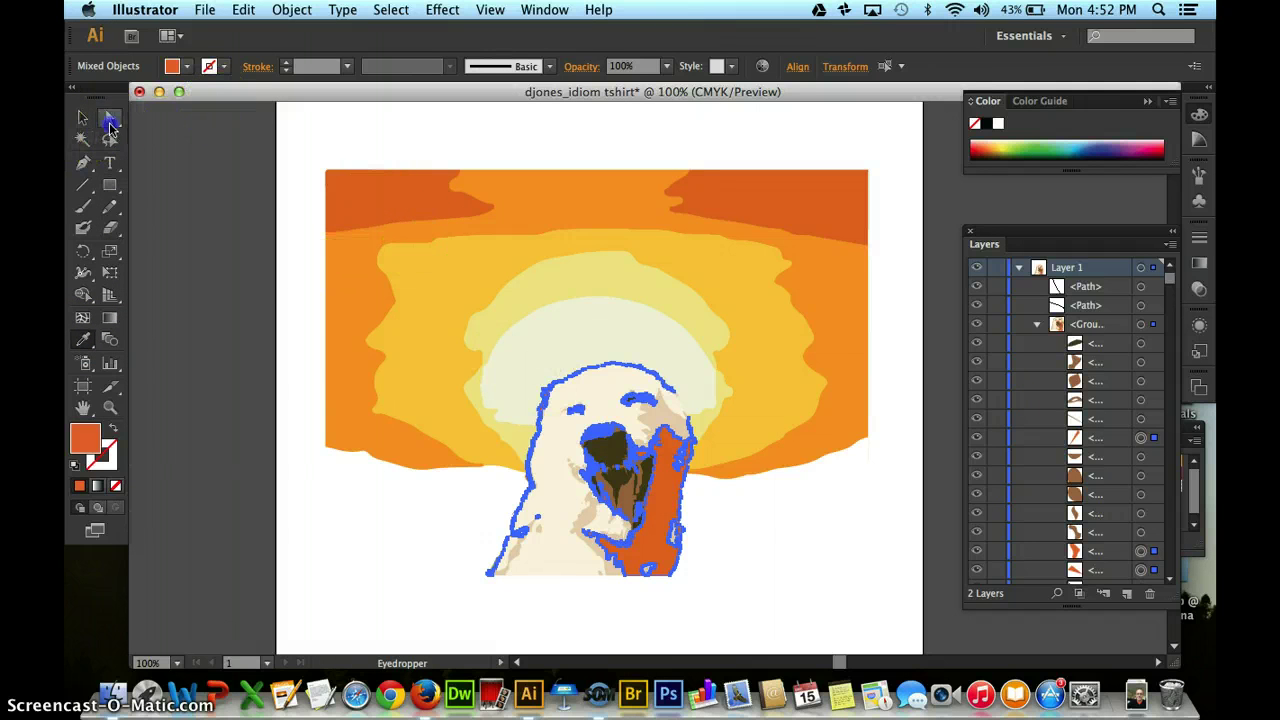
Select all shapes sharing the fill color of the tan shadow beside the dog's eye and recolor them with the sky's golden yellow.
click(510, 555)
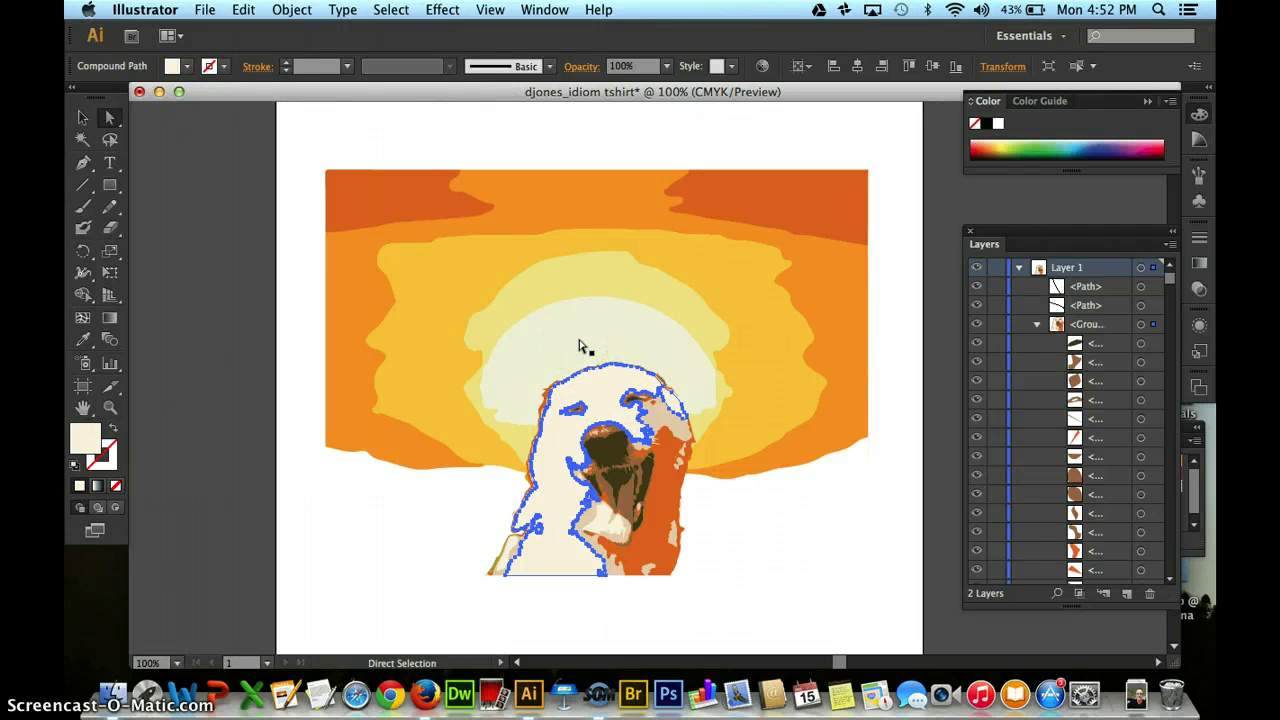
click(487, 521)
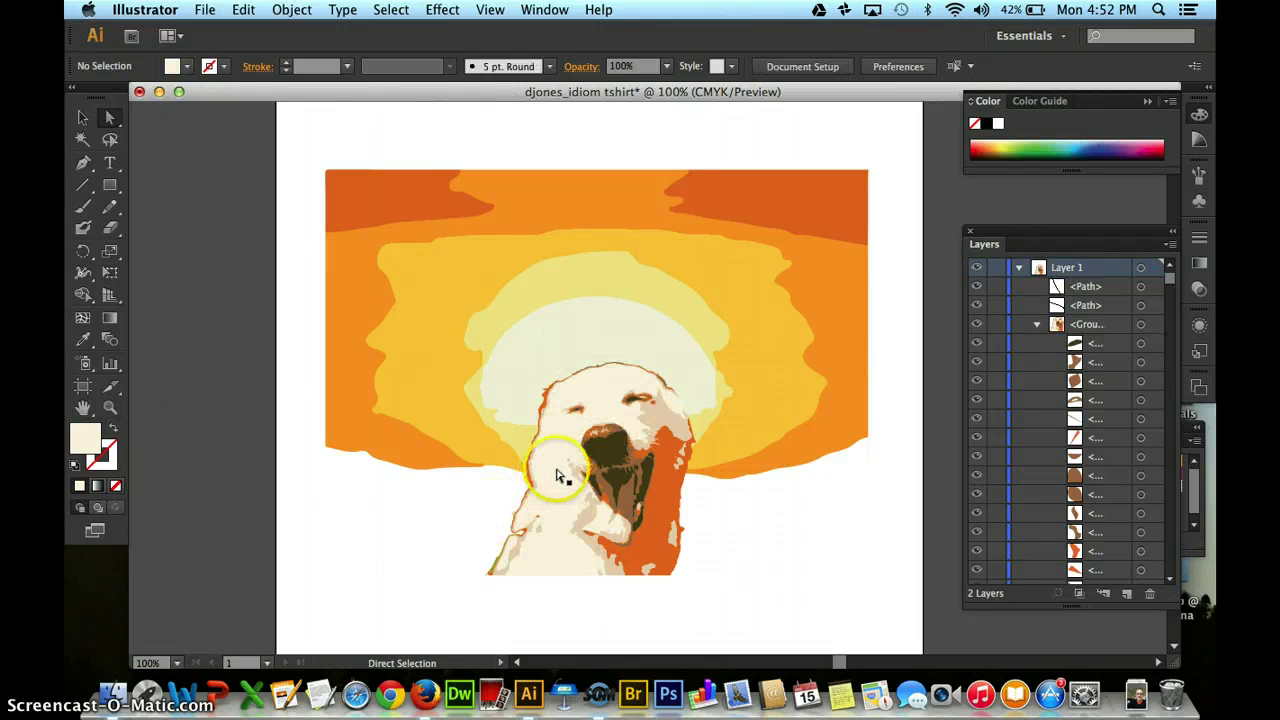
click(580, 374)
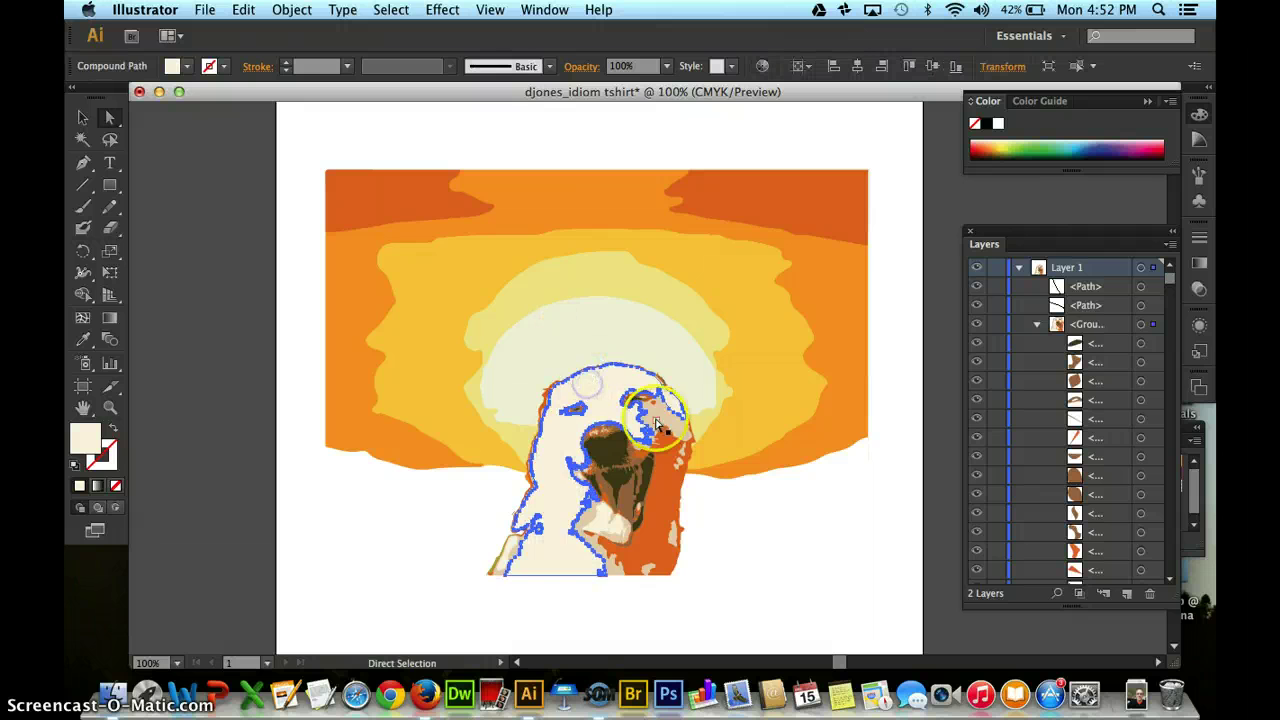
click(660, 424)
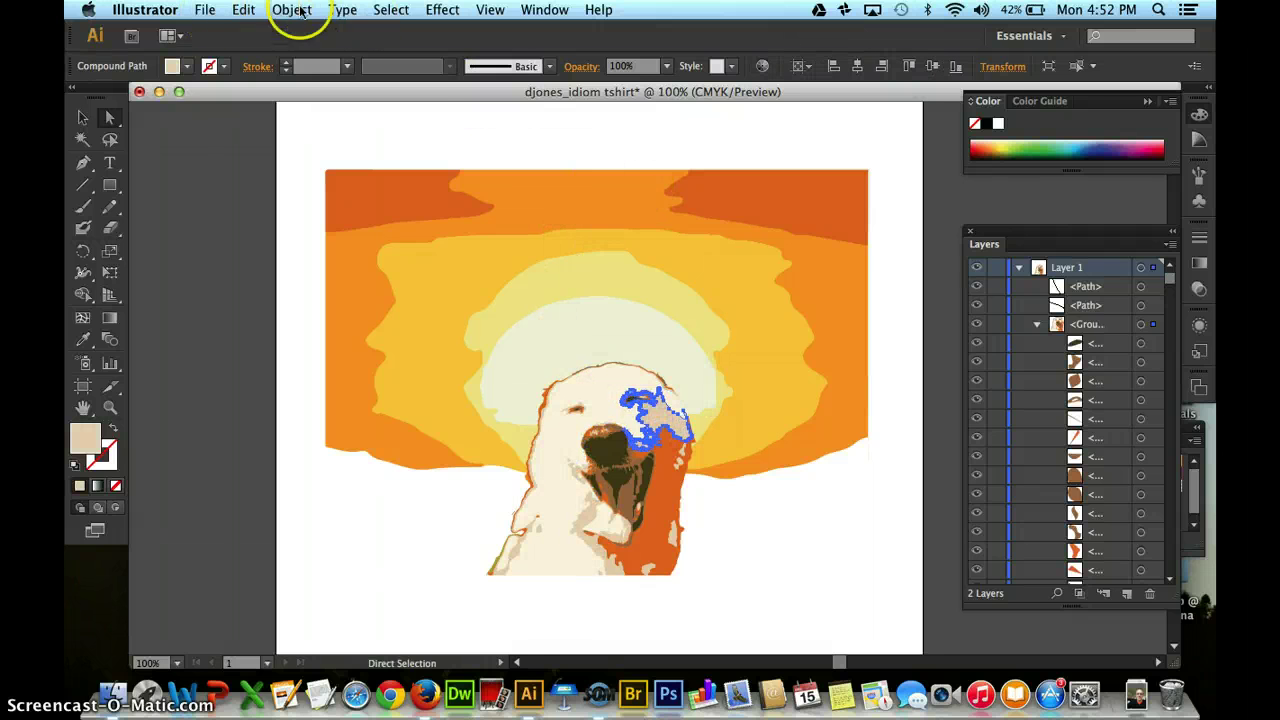
click(385, 12)
click(690, 185)
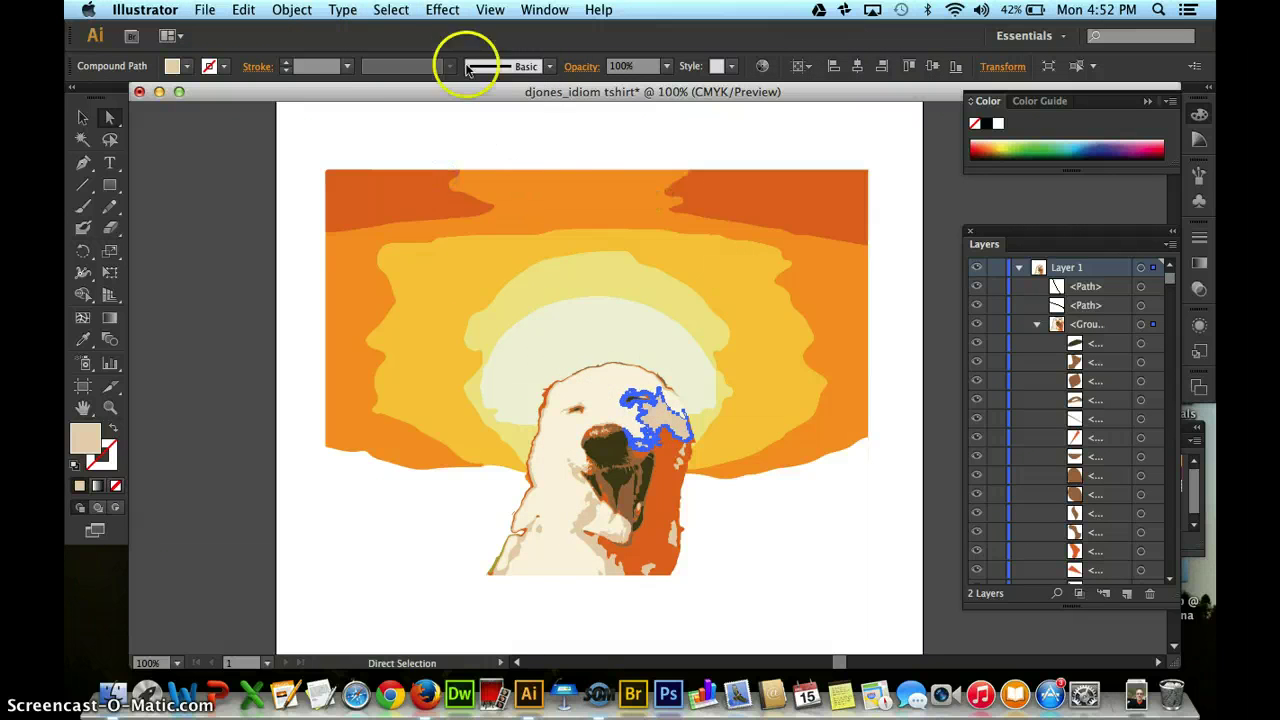
click(404, 14)
click(657, 183)
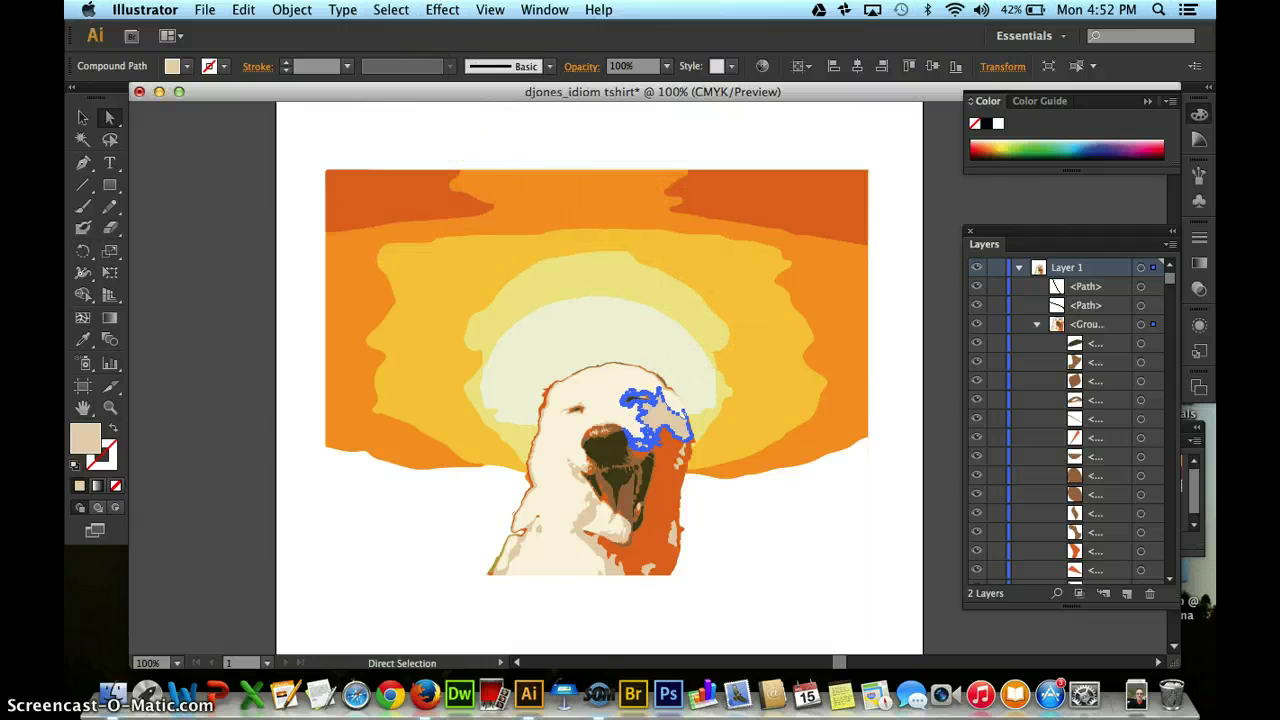
click(390, 18)
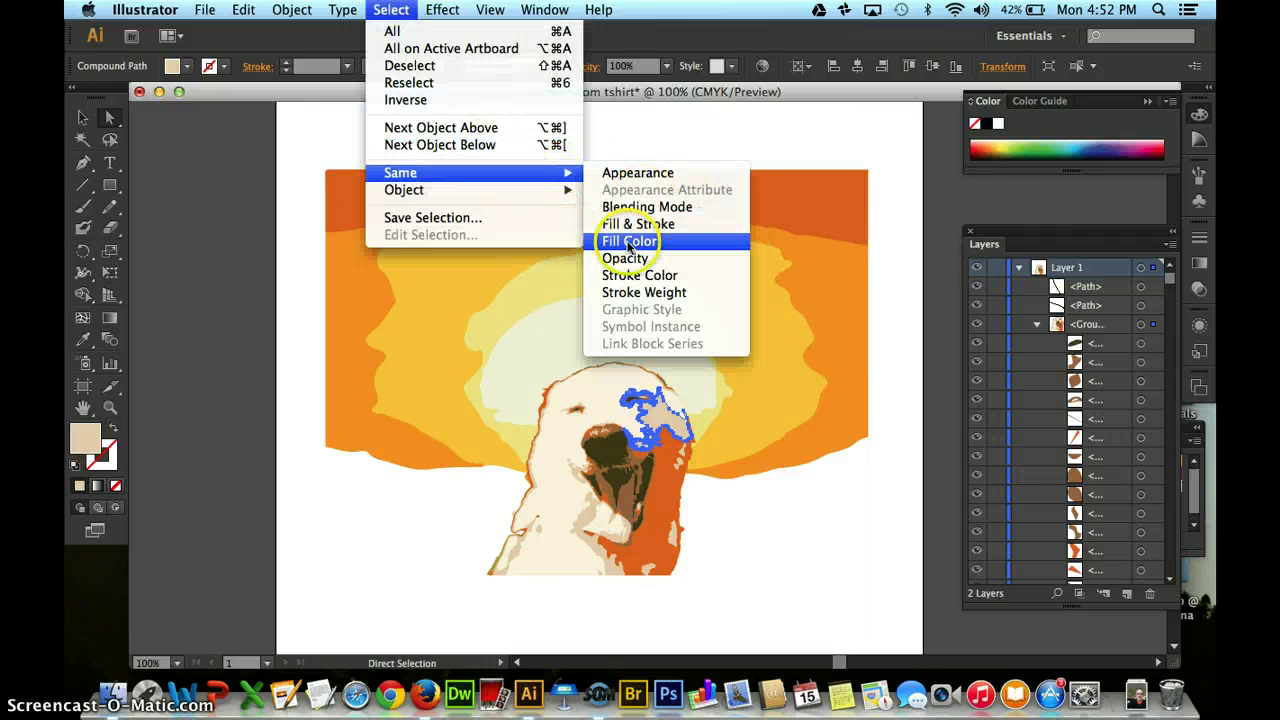
click(628, 244)
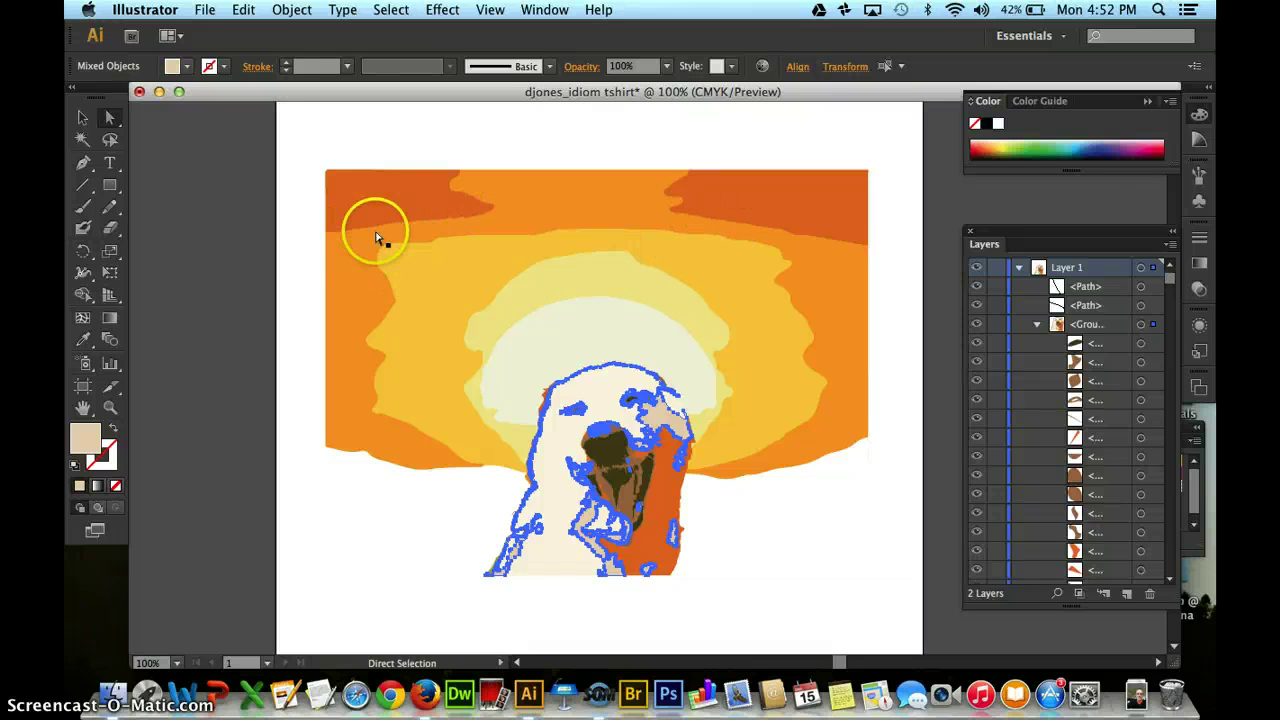
click(84, 340)
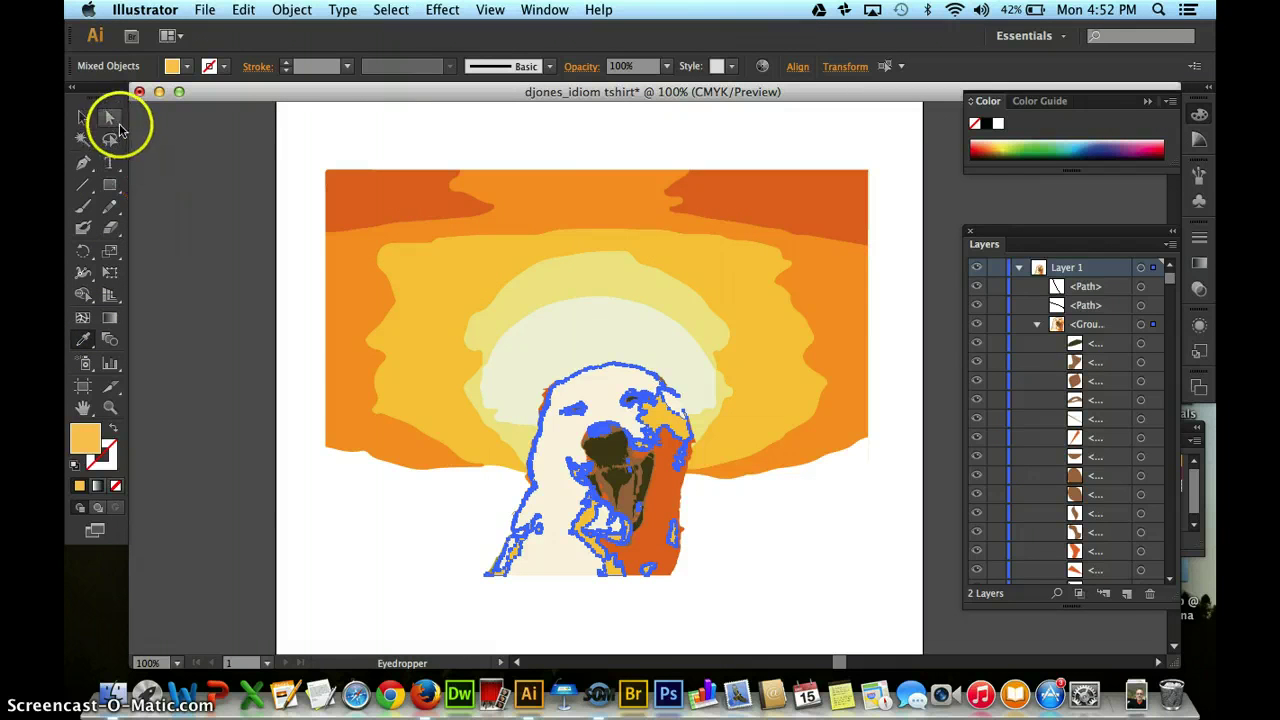
click(338, 510)
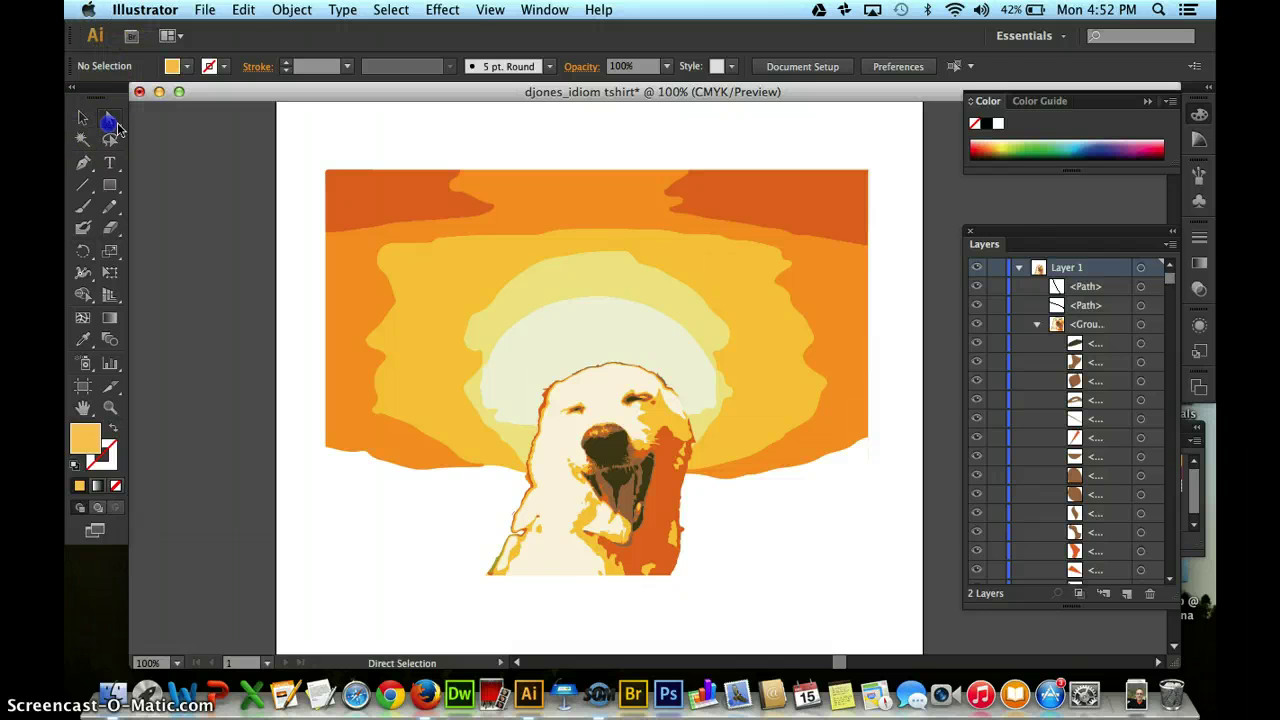
Select all shapes sharing the fill color of the dog's brown mouth and recolor them with the red swatch C=15 M=100 Y=90 K=10.
click(628, 503)
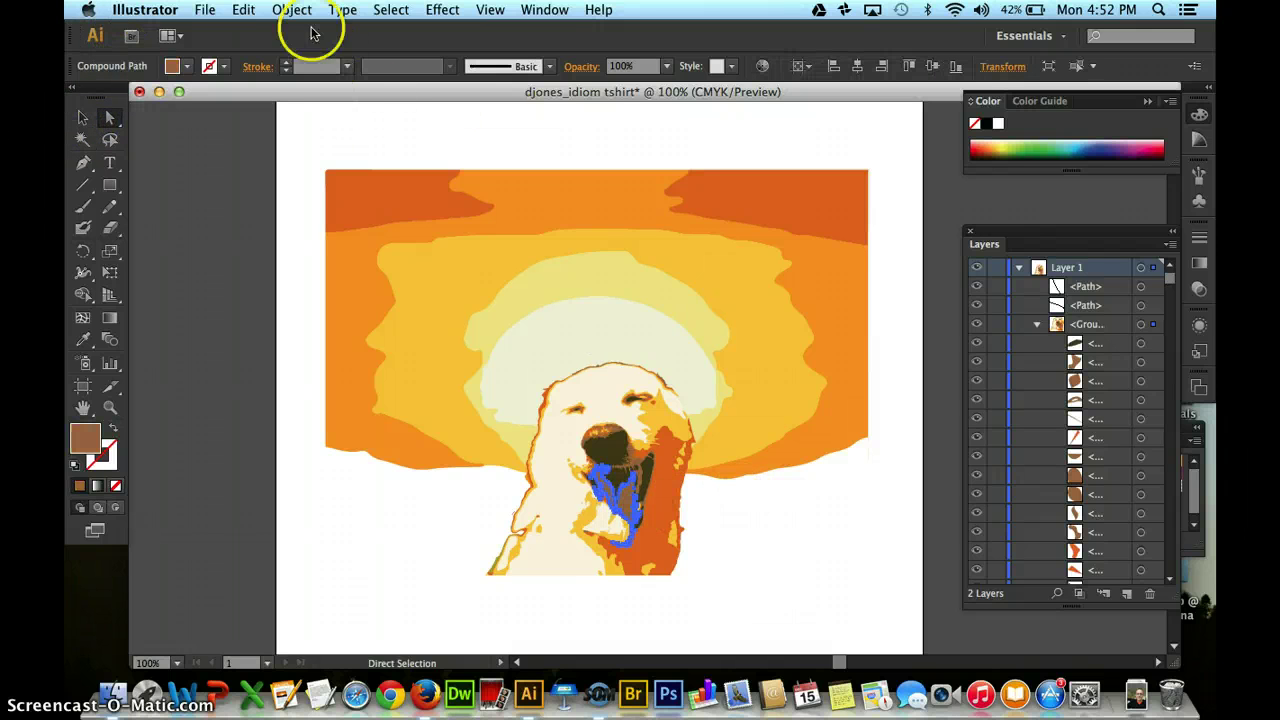
click(402, 12)
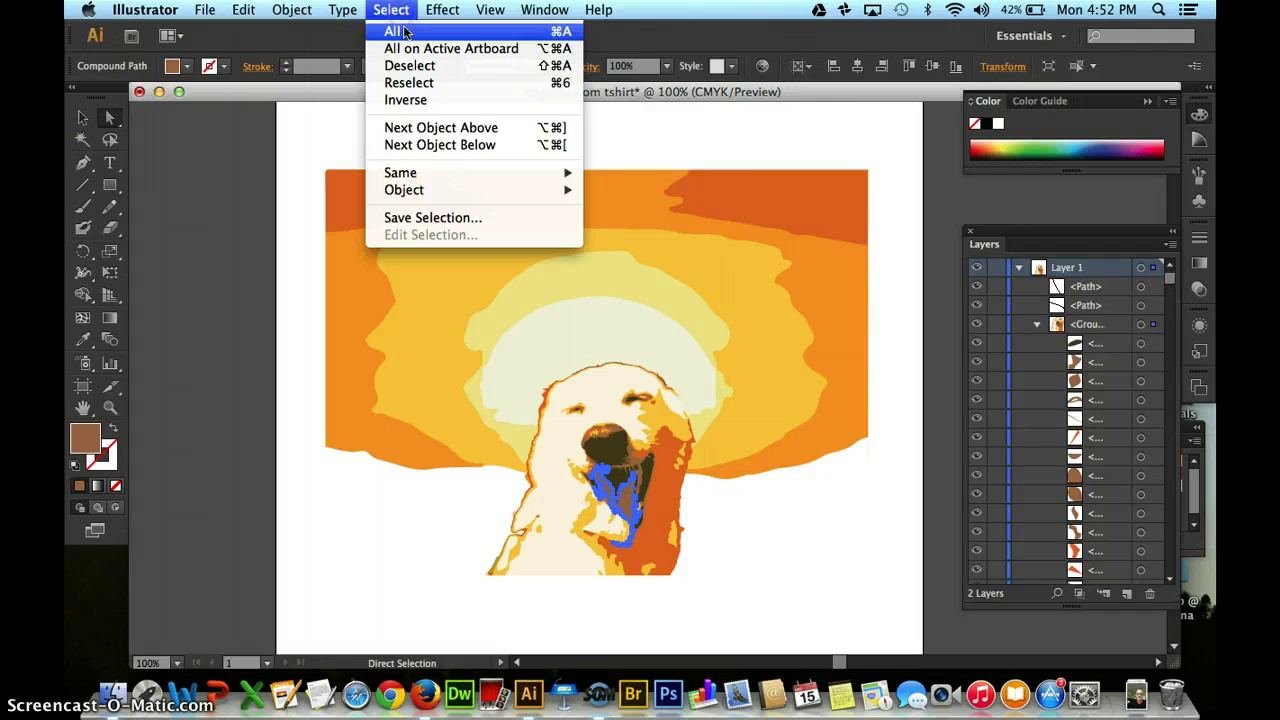
click(488, 177)
click(371, 8)
click(378, 9)
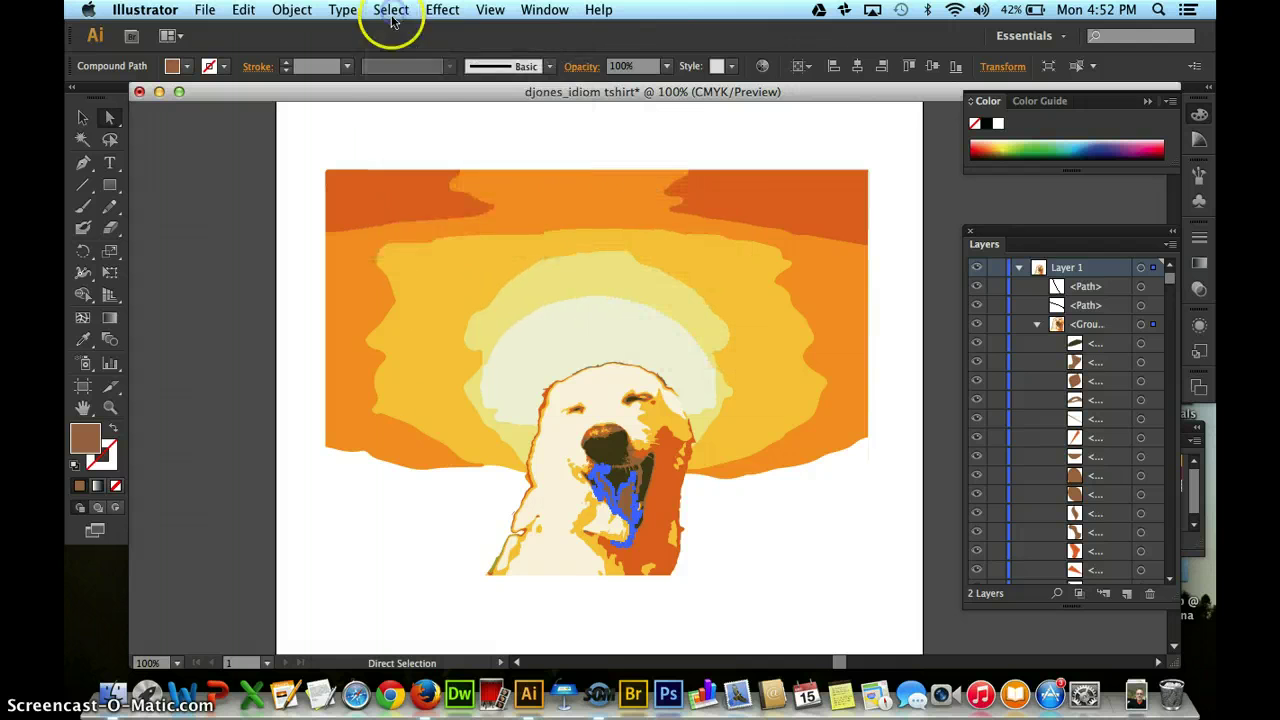
click(385, 9)
mouse_move(534, 172)
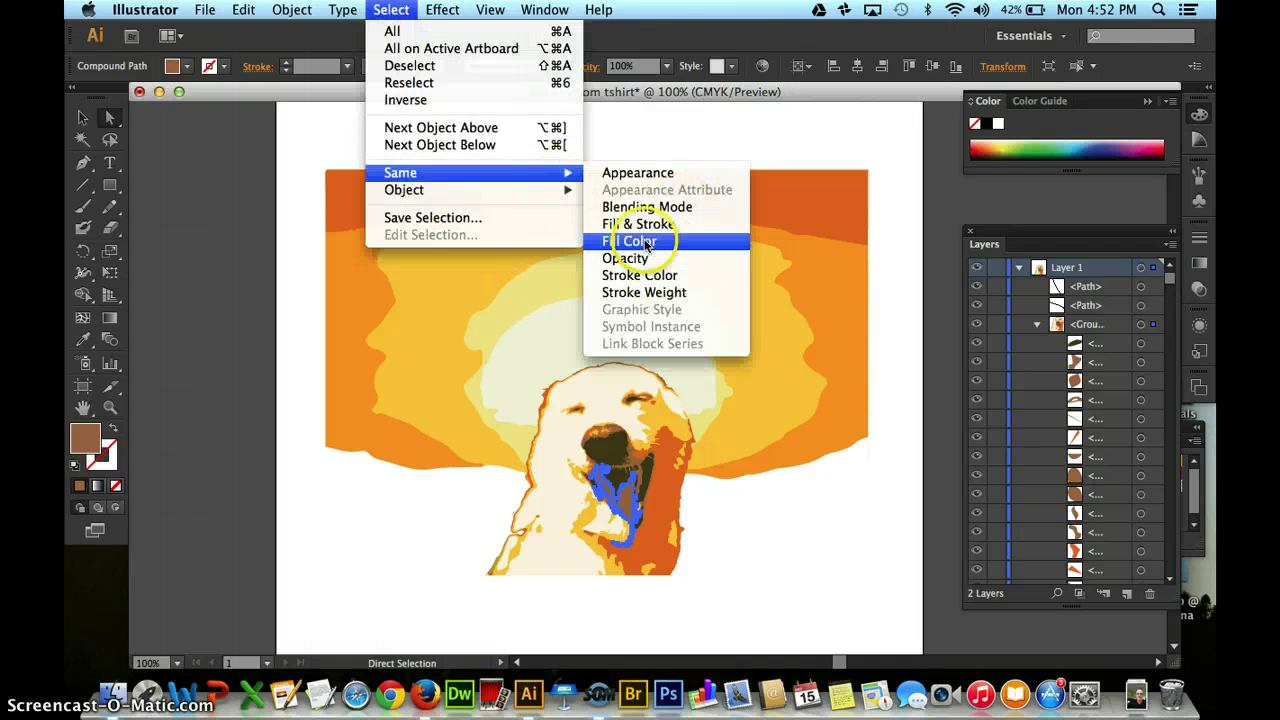
click(646, 245)
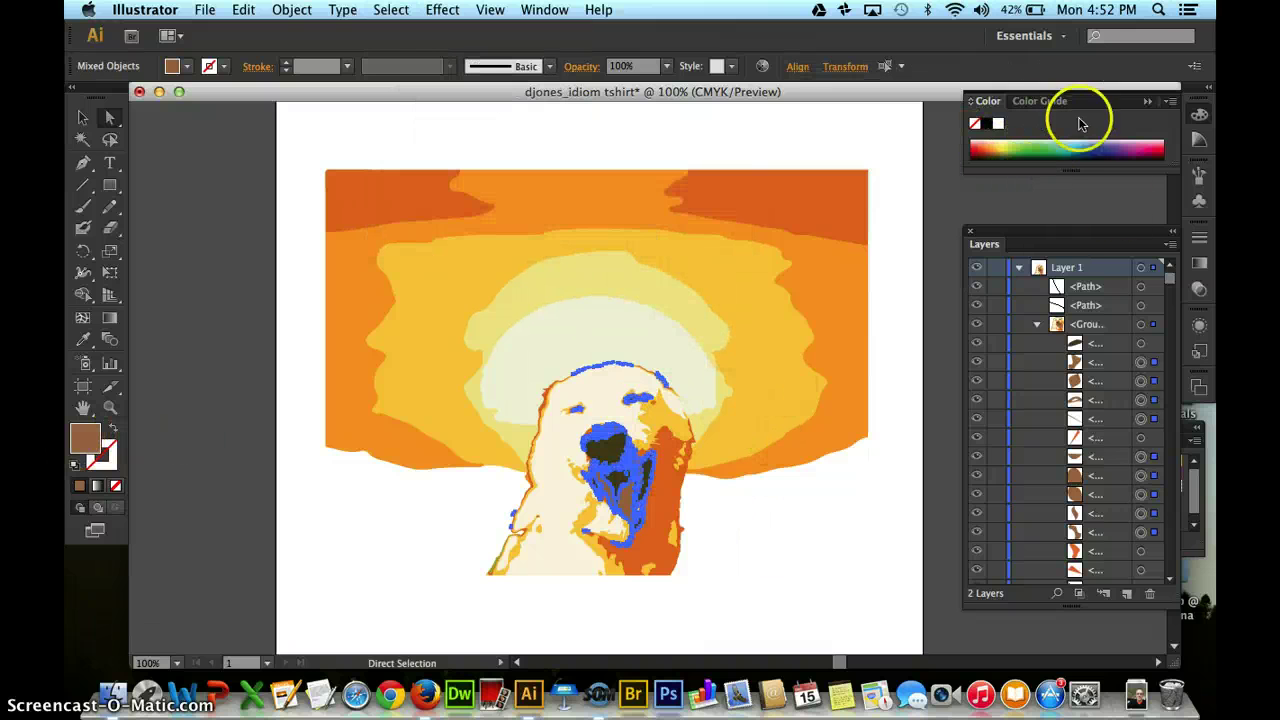
drag(1108, 250, 1034, 210)
drag(1166, 443, 923, 517)
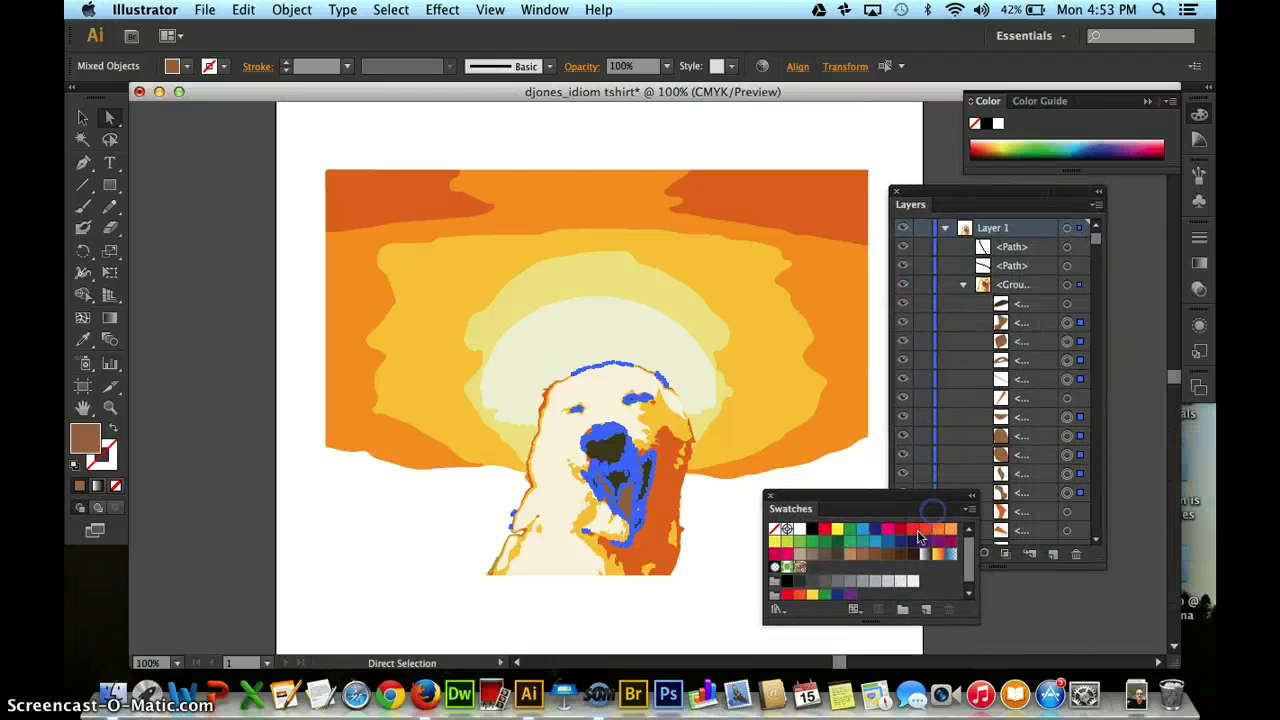
click(900, 530)
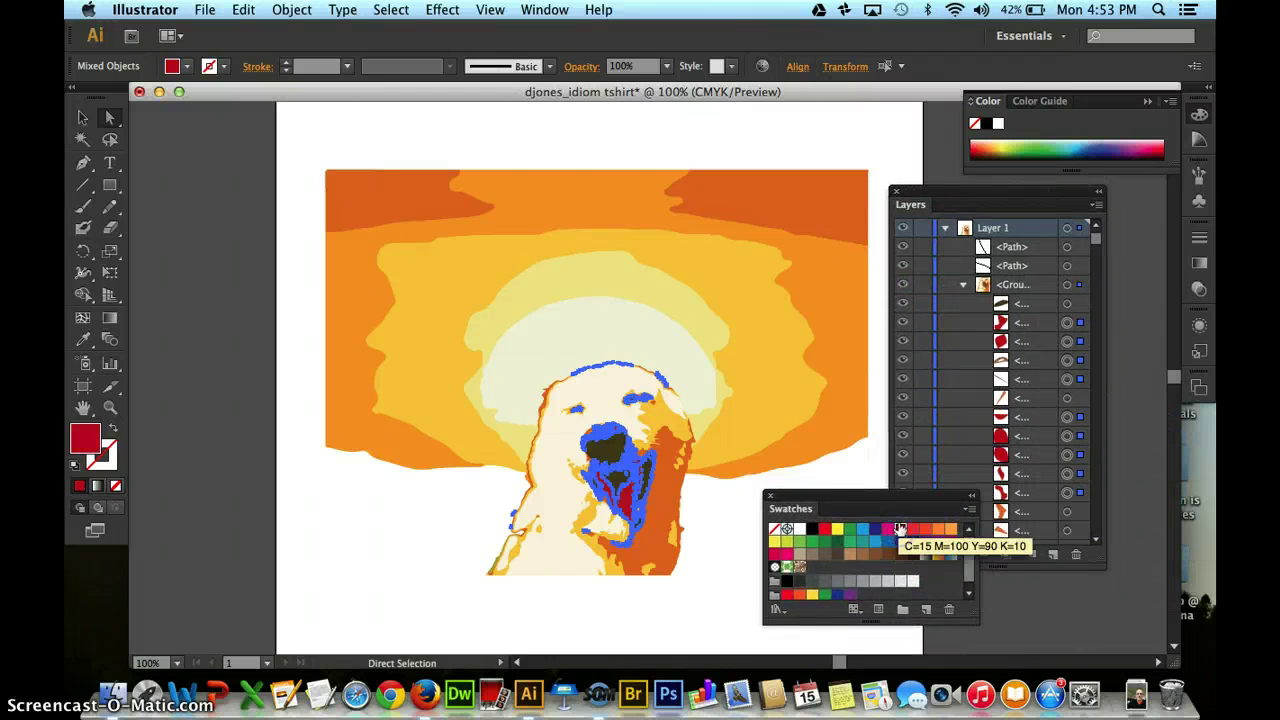
click(445, 537)
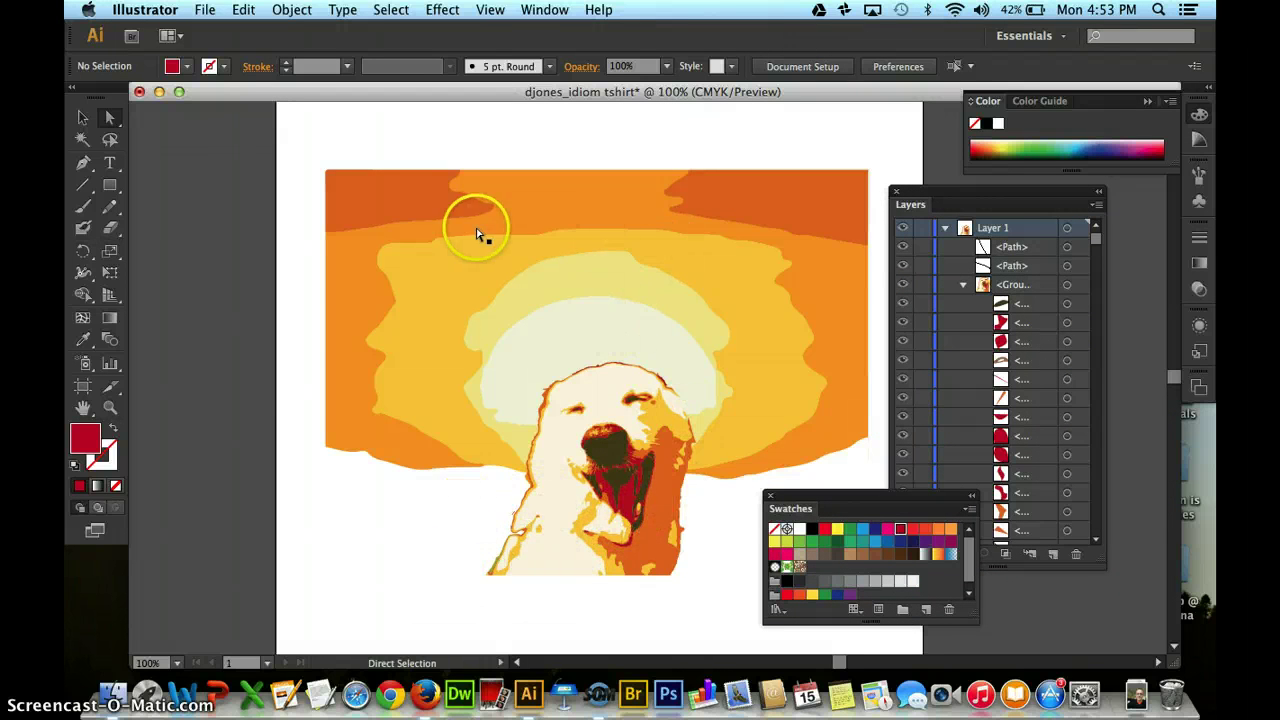
Delete the two dark orange shapes in the upper corners of the sun background.
click(410, 205)
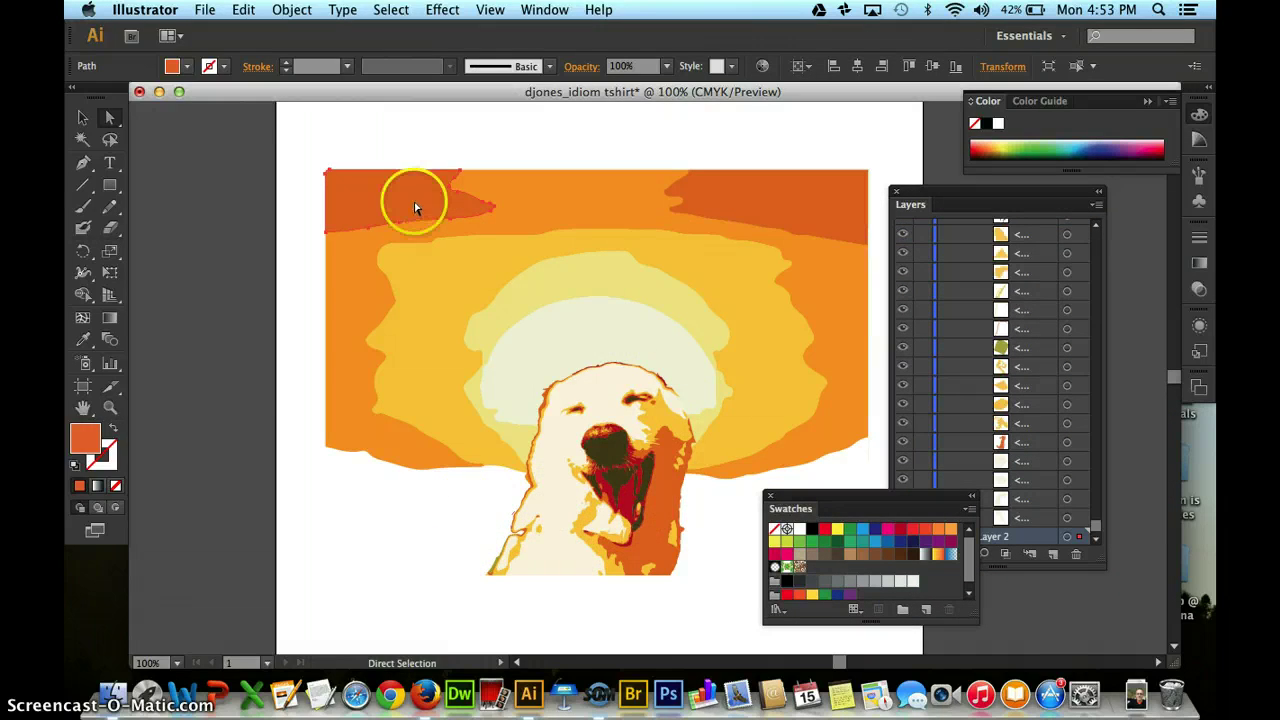
key(Delete)
click(814, 195)
key(Delete)
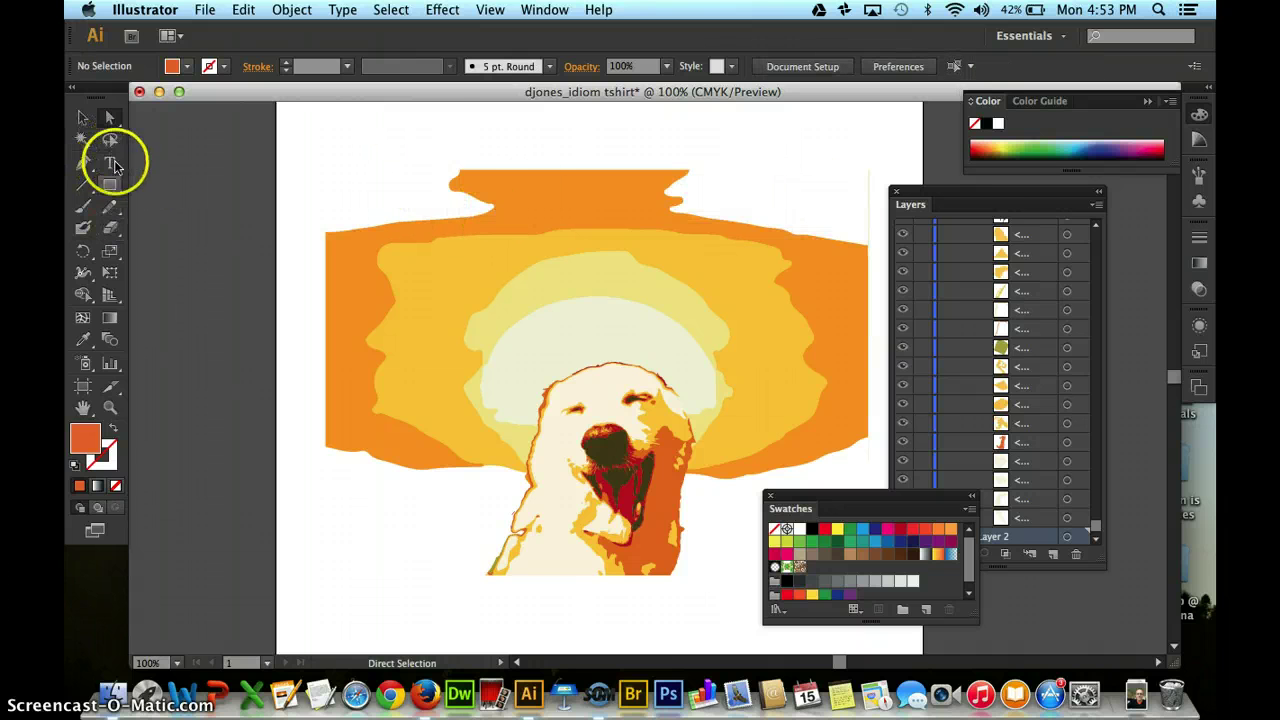
Enlarge the Eraser and round off the left side of the sun background in a smooth curve.
click(109, 230)
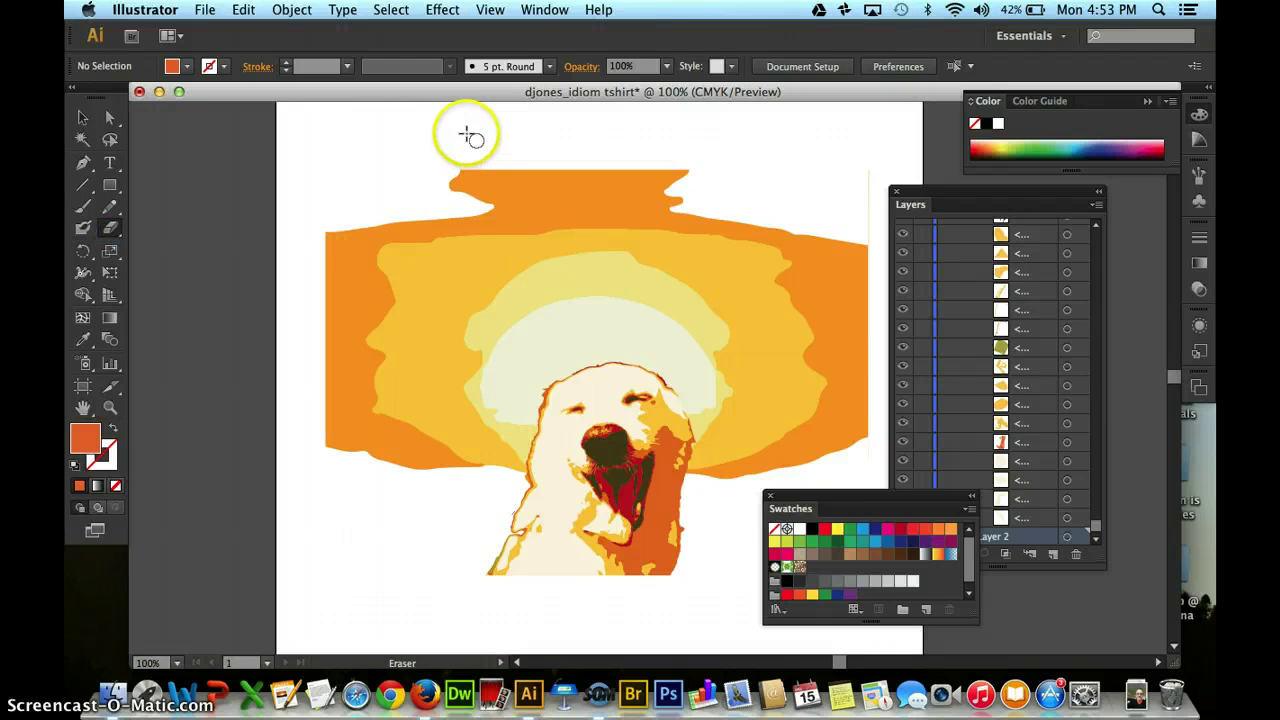
key(bracketright)
key(bracketright)
key(bracketright)
key(bracketright)
key(bracketright)
key(bracketright)
key(bracketright)
key(bracketright)
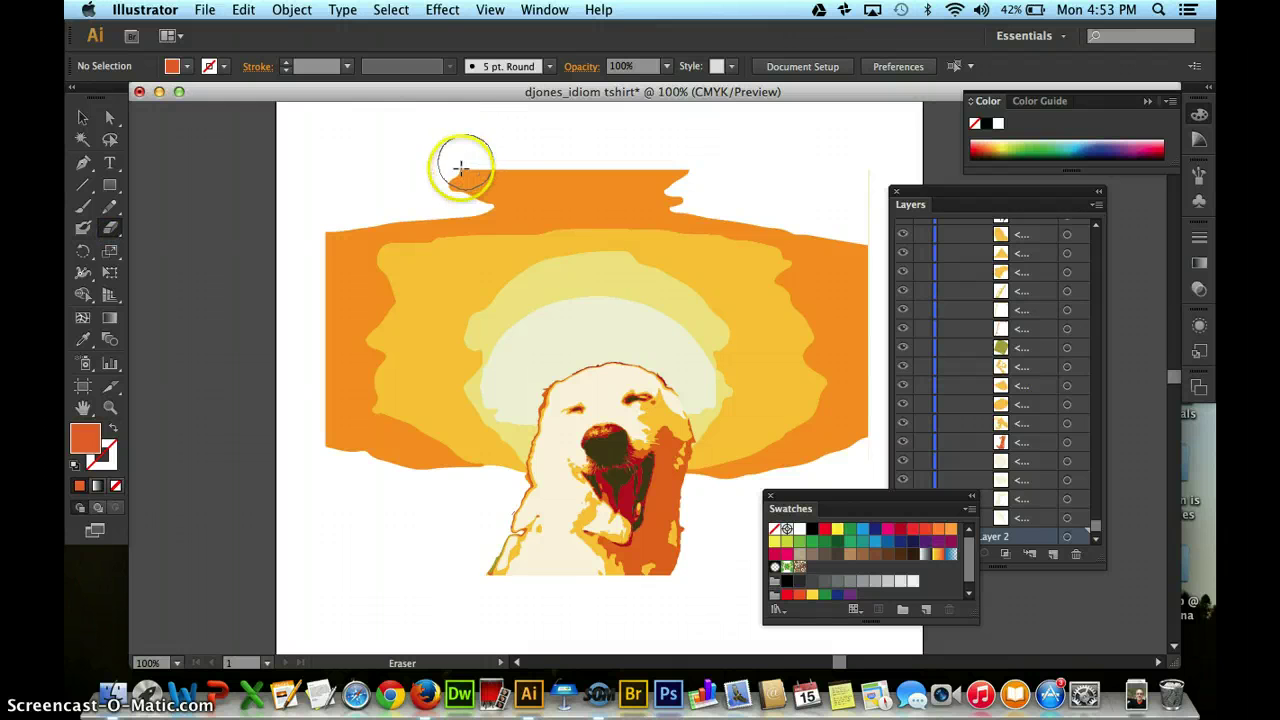
mouse_move(420, 208)
mouse_down()
mouse_move(443, 203)
mouse_move(426, 191)
mouse_move(455, 166)
mouse_move(374, 209)
mouse_move(337, 249)
mouse_move(297, 337)
mouse_move(289, 460)
mouse_move(304, 488)
mouse_up()
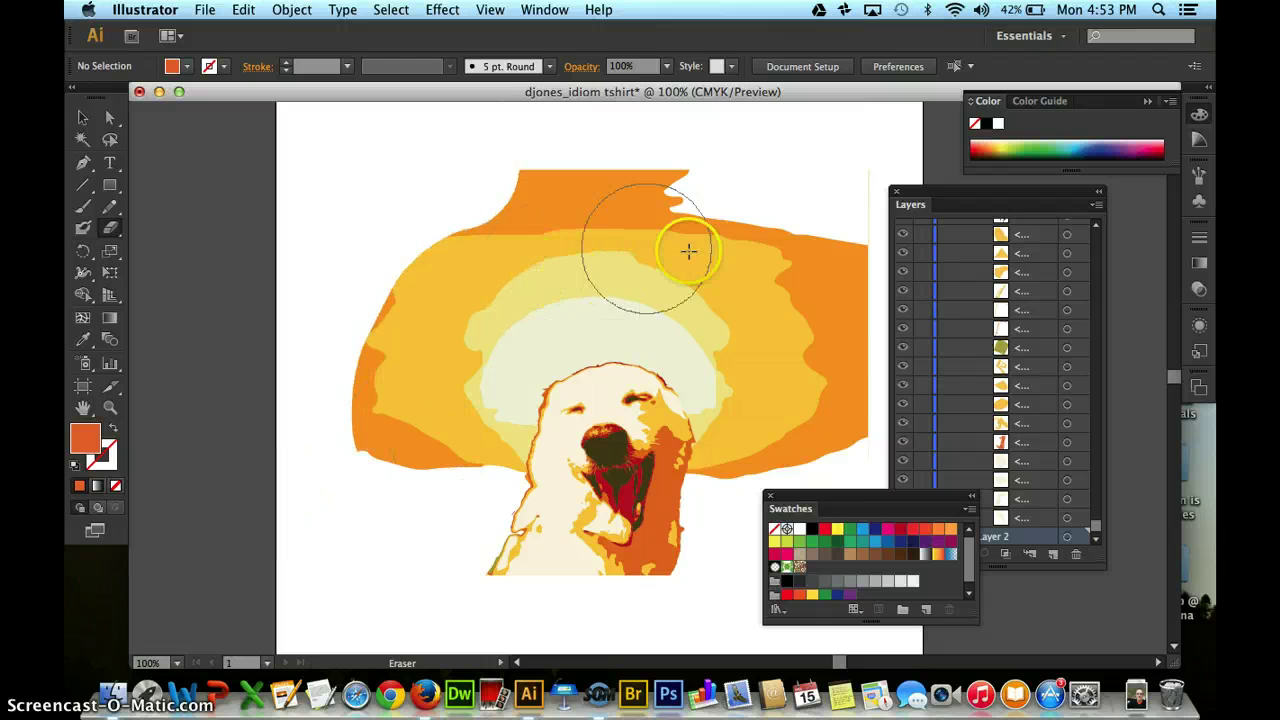
Erase the right side and the top of the sun background to complete its rounded dome shape.
key(space)
drag(726, 234, 616, 221)
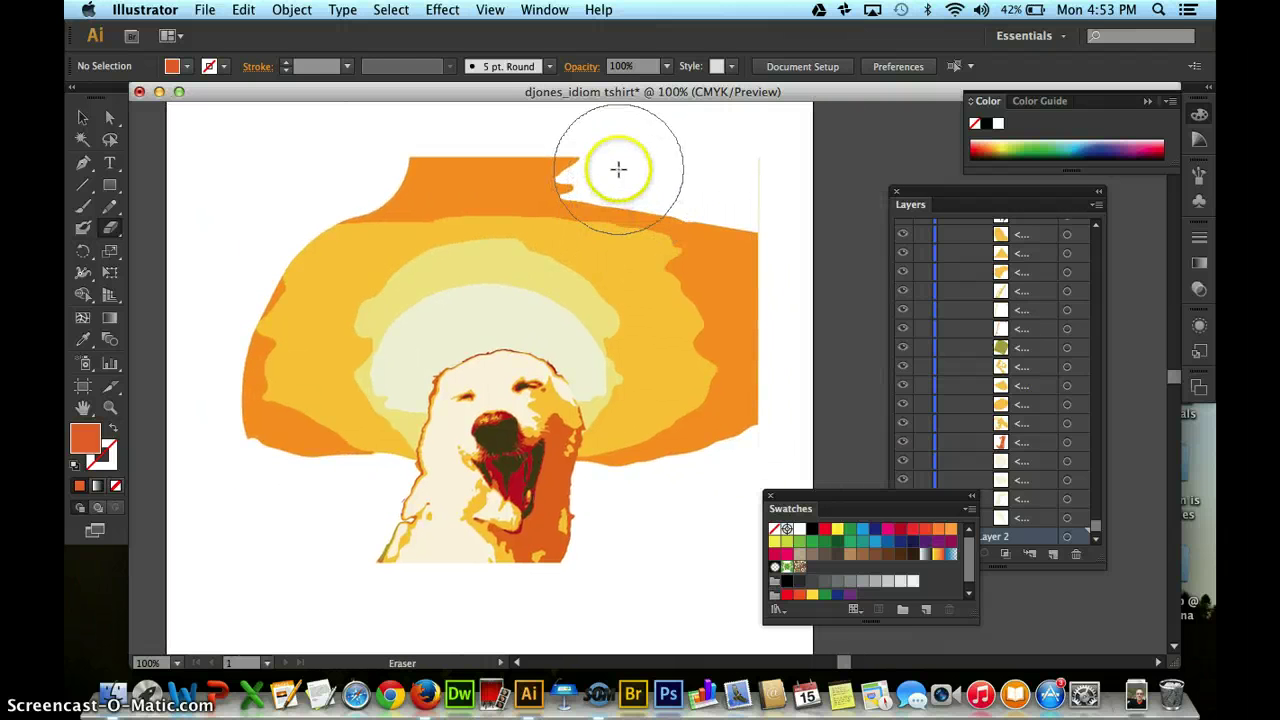
key(space)
drag(677, 249, 603, 260)
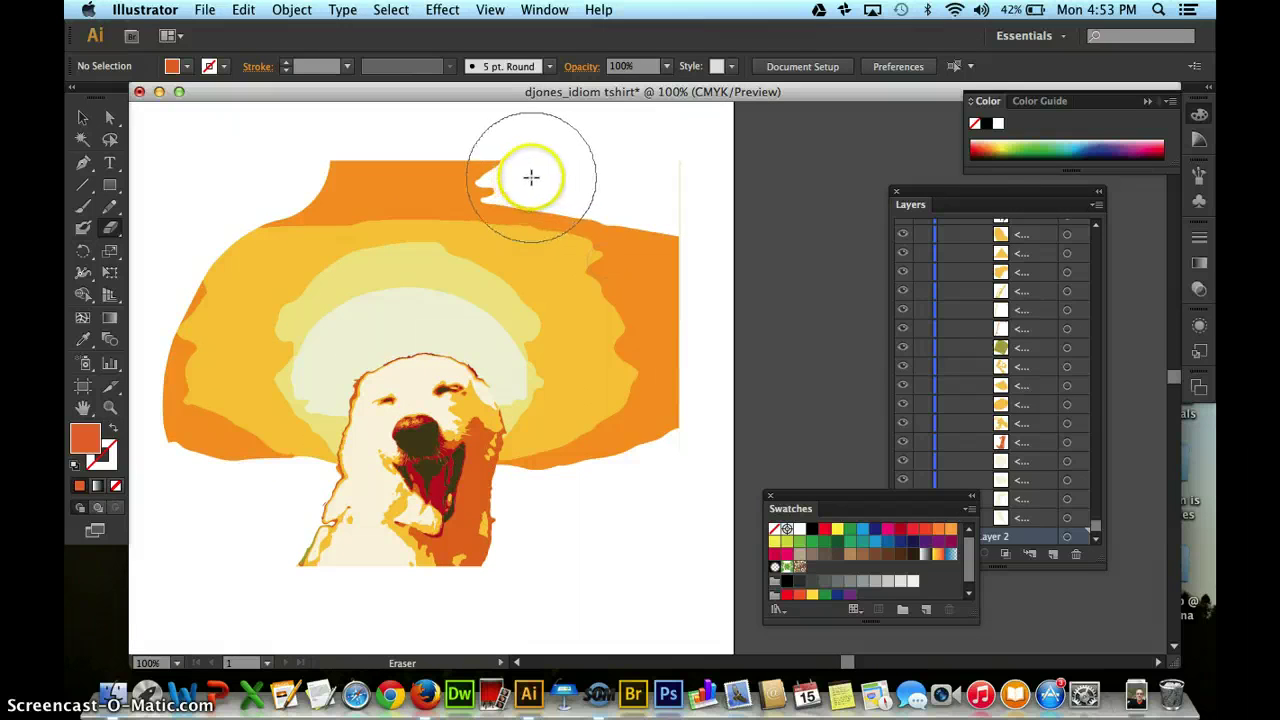
mouse_move(540, 181)
mouse_down()
mouse_move(646, 271)
mouse_move(668, 360)
mouse_move(646, 474)
mouse_up()
key(space)
mouse_move(626, 200)
mouse_down()
mouse_move(743, 254)
mouse_move(647, 209)
mouse_move(521, 187)
mouse_move(404, 193)
mouse_move(287, 235)
mouse_up()
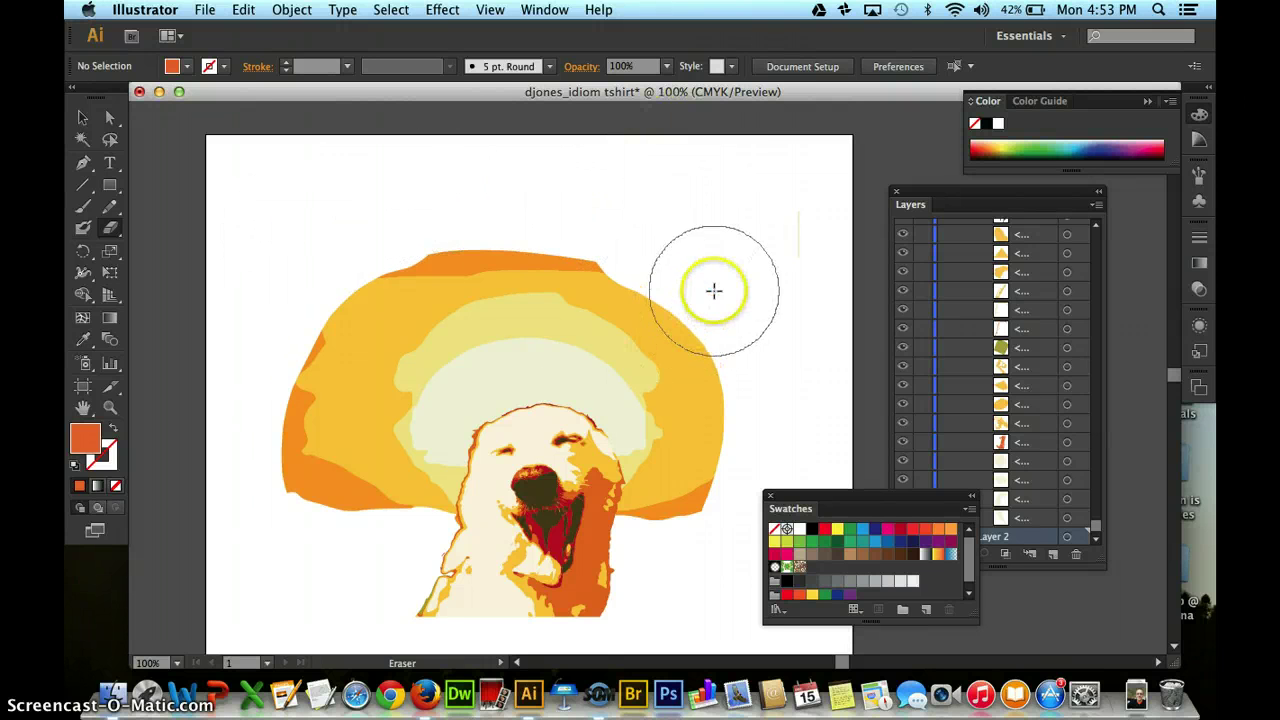
Draw an arched path without fill or stroke over the sun dome with the Pen tool, moving the Swatches panel out of the way.
scroll(676, 297, up, 1)
scroll(676, 297, up, 3)
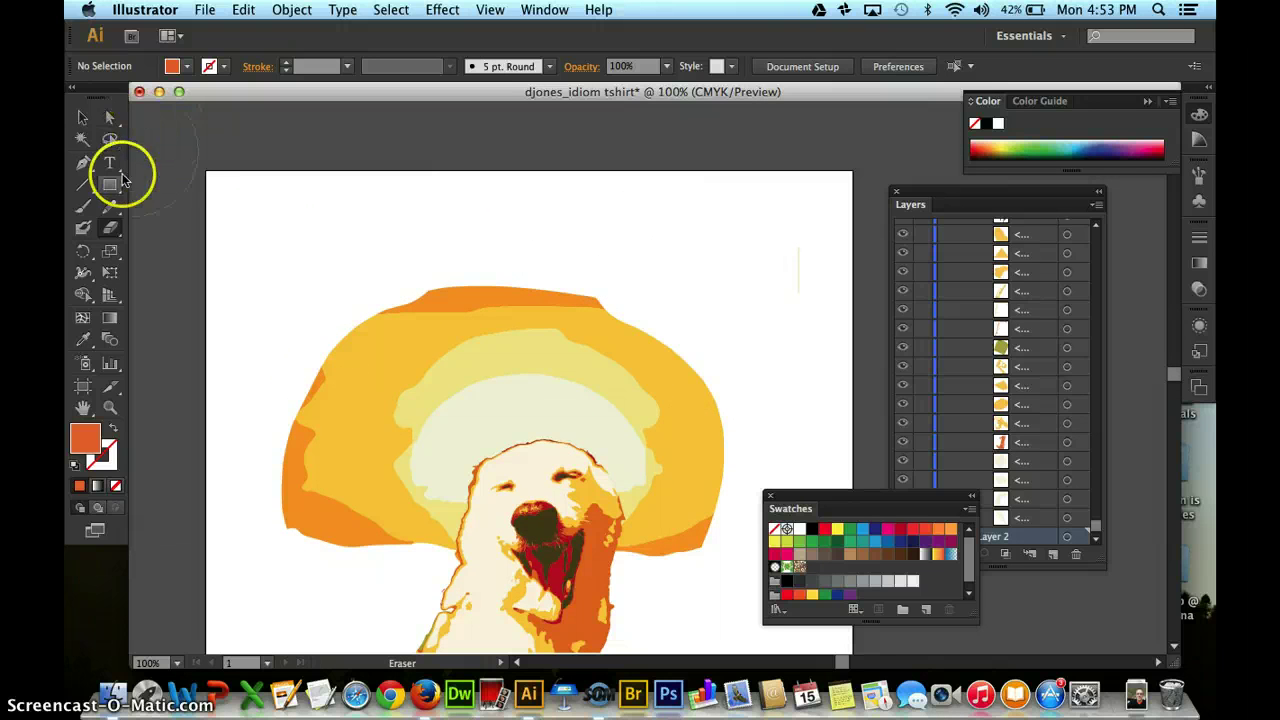
click(83, 163)
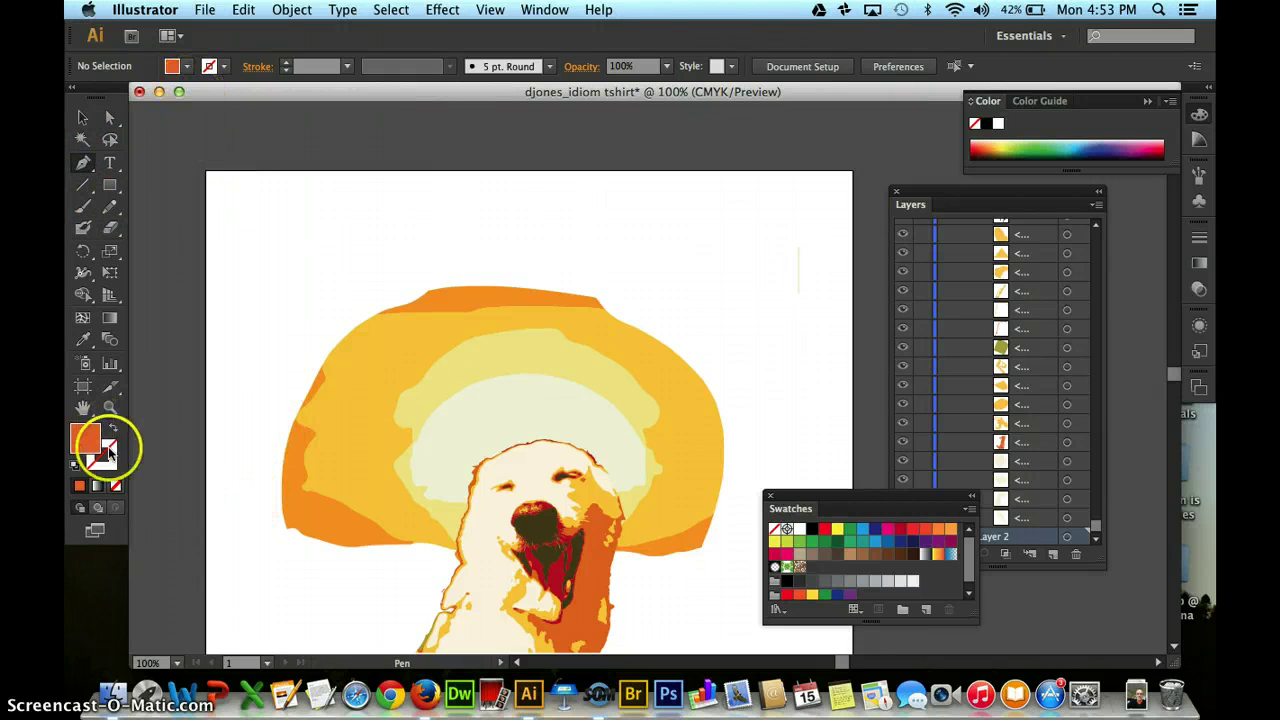
click(249, 512)
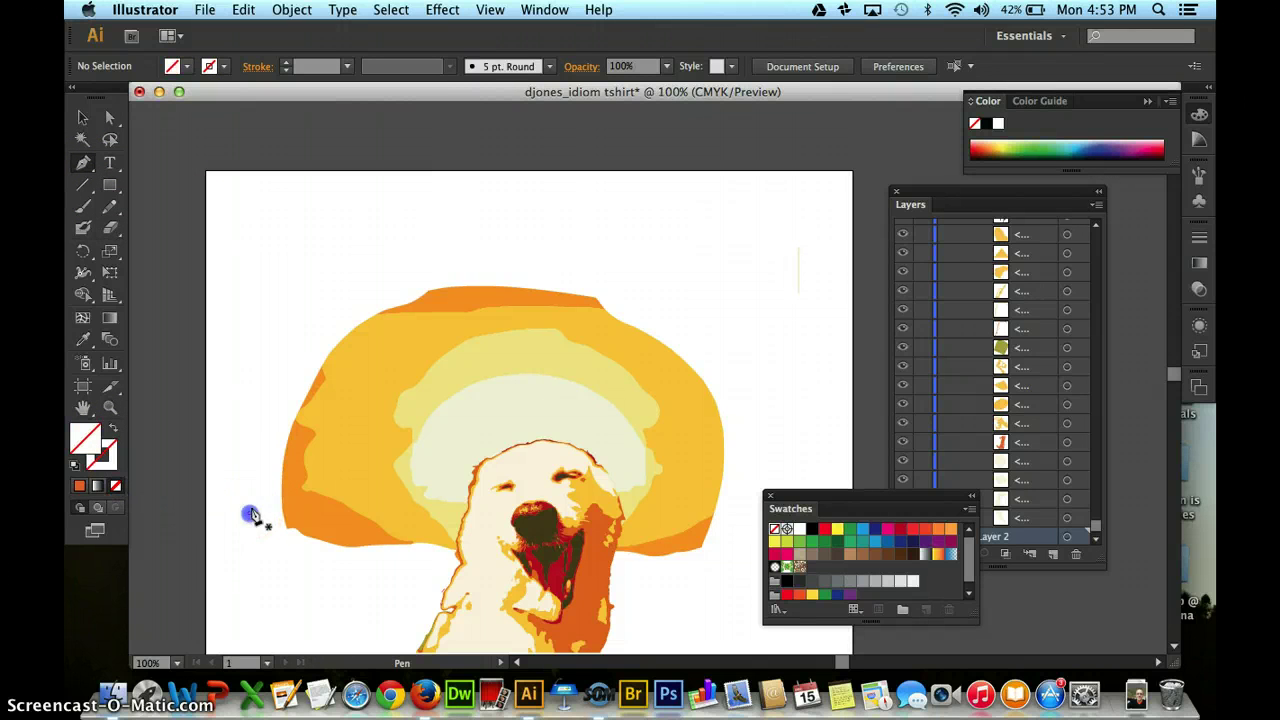
click(471, 259)
drag(471, 259, 667, 243)
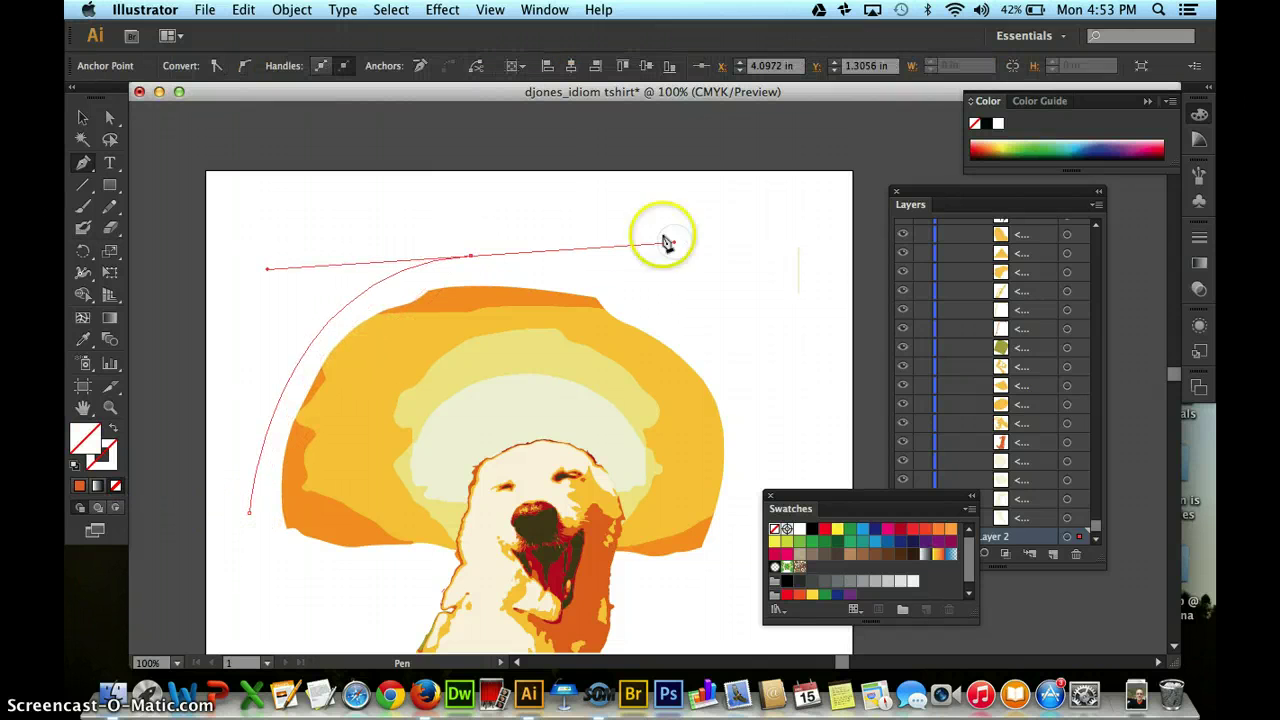
click(471, 259)
drag(849, 506, 1117, 473)
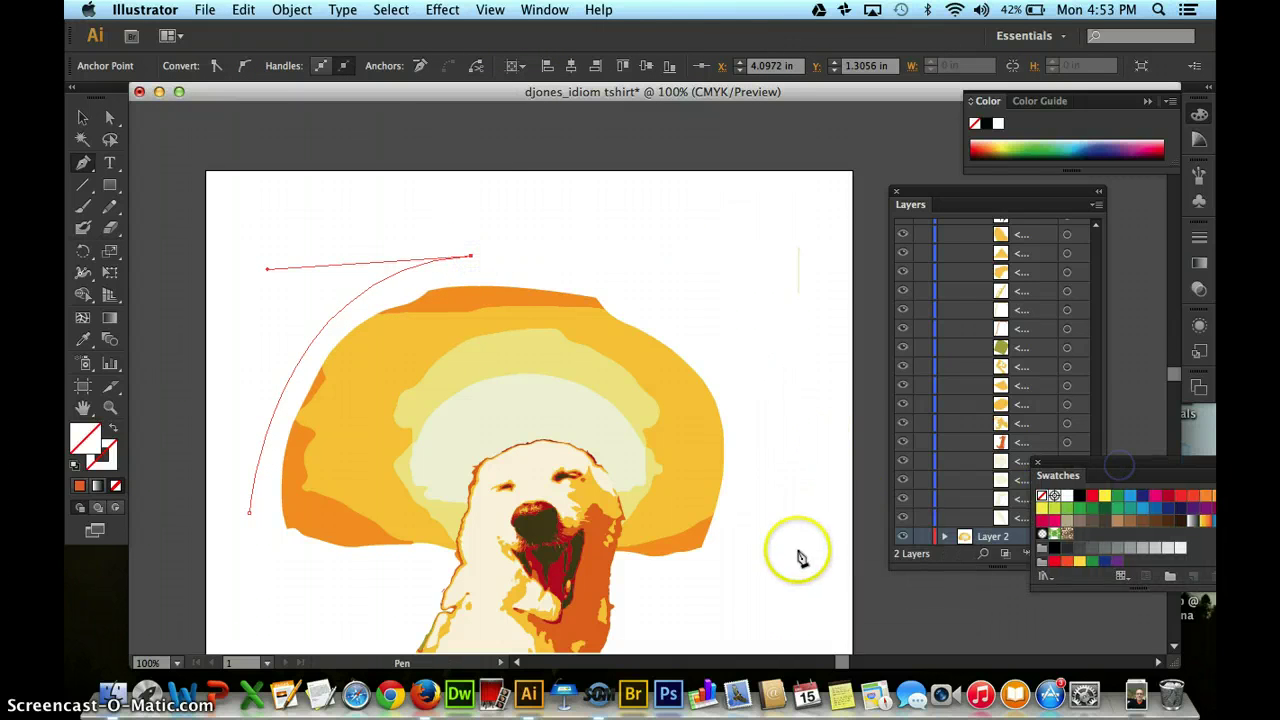
drag(780, 540, 746, 628)
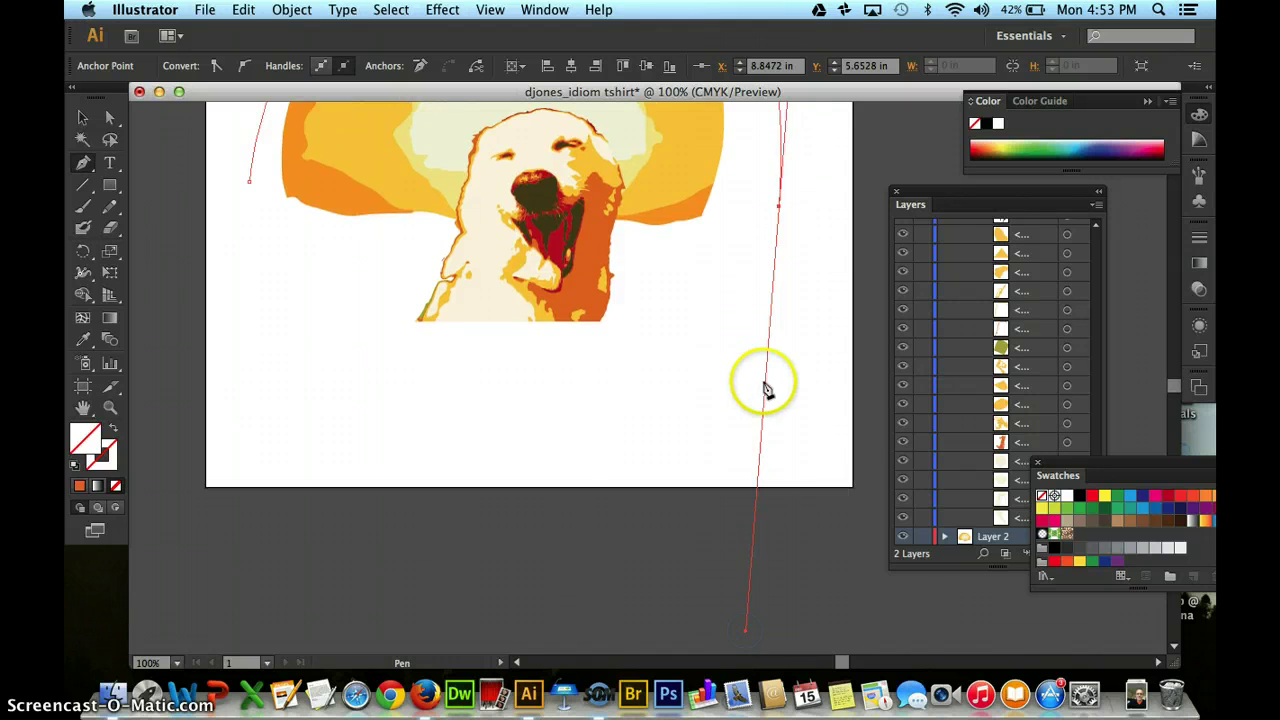
Shorten the upper handle at the arch's right end and shift its top anchor point slightly right to even out the curve.
scroll(765, 390, up, 8)
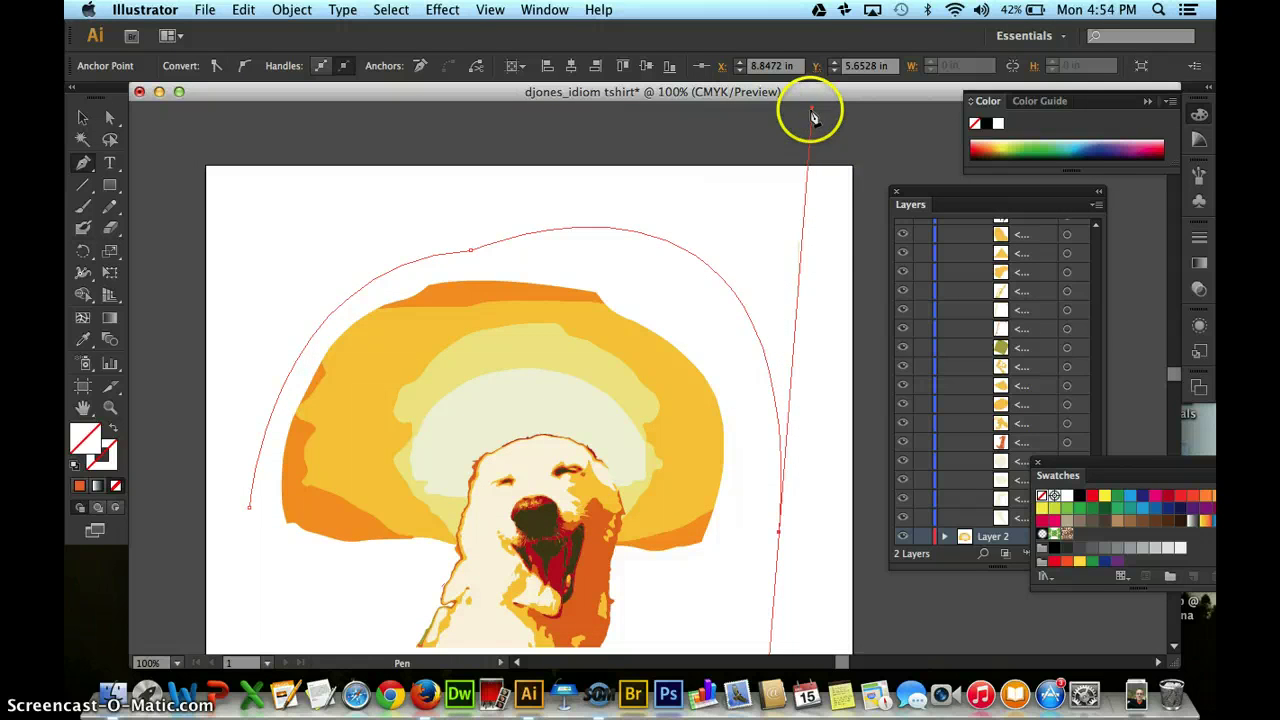
drag(812, 113, 800, 322)
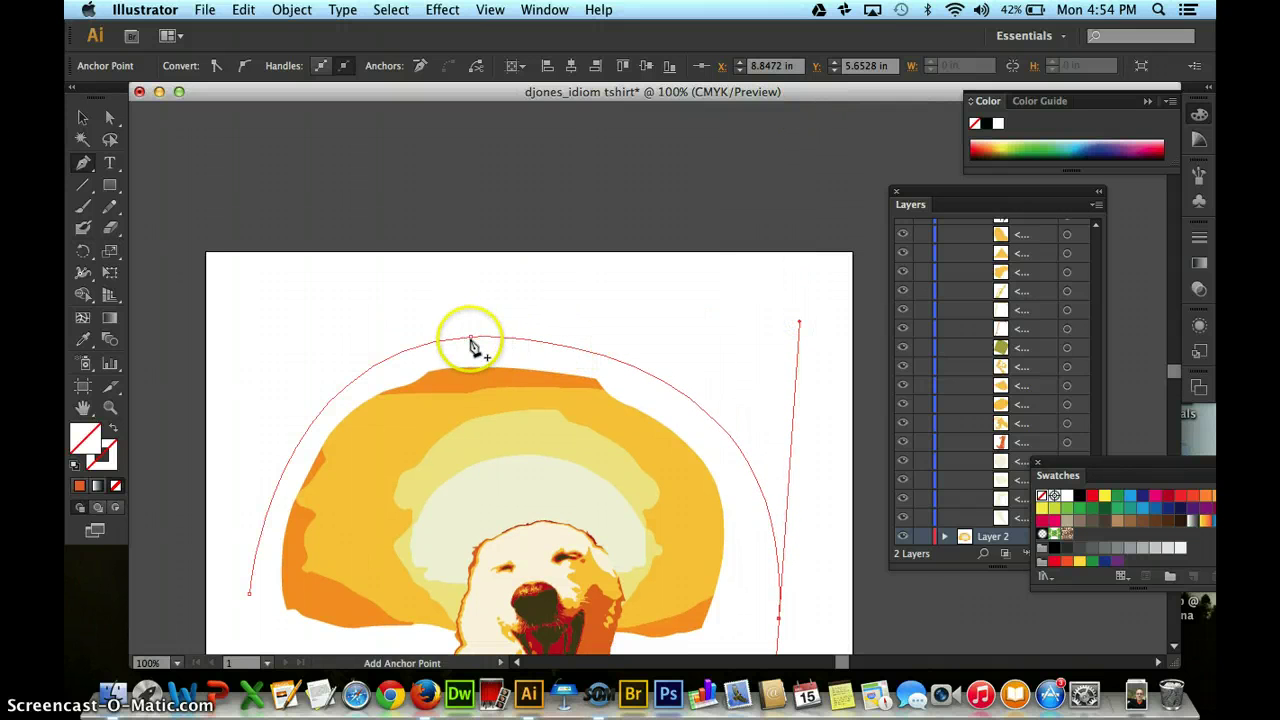
drag(472, 344, 500, 333)
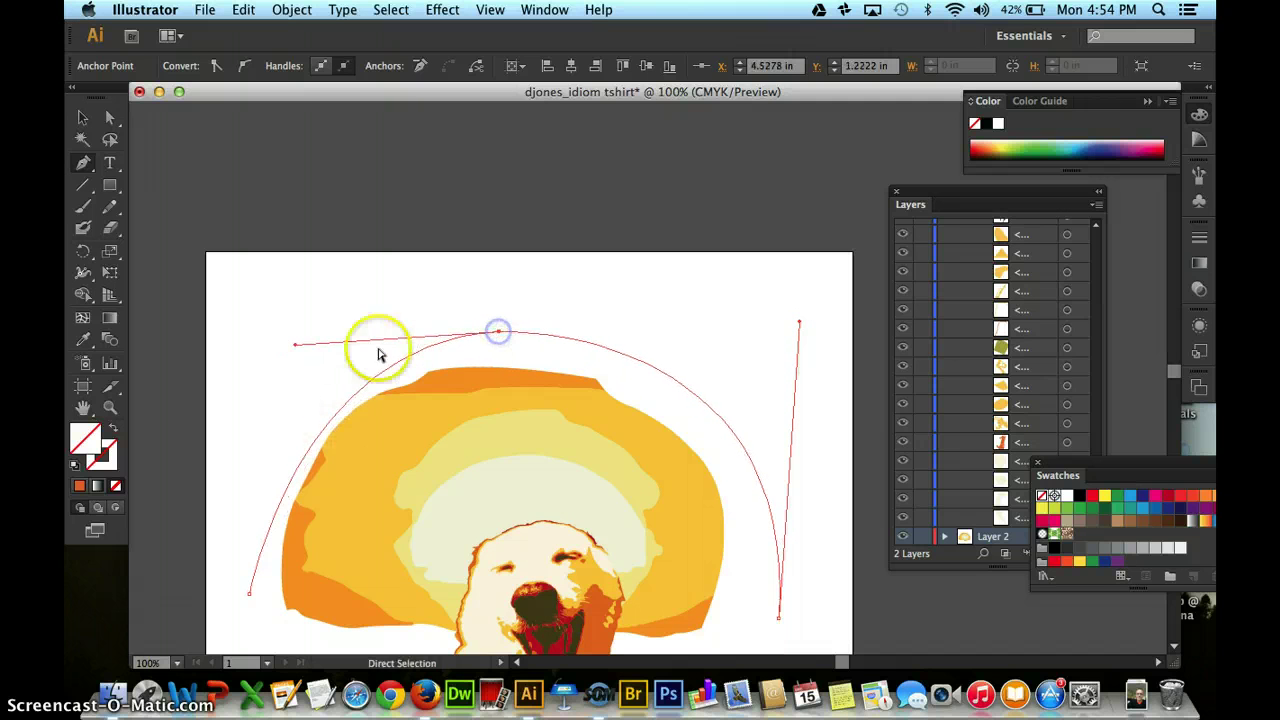
Extend the arch's top anchor handle to the left and add the text "Dog Days of Summer" along the path from its top.
drag(286, 343, 248, 345)
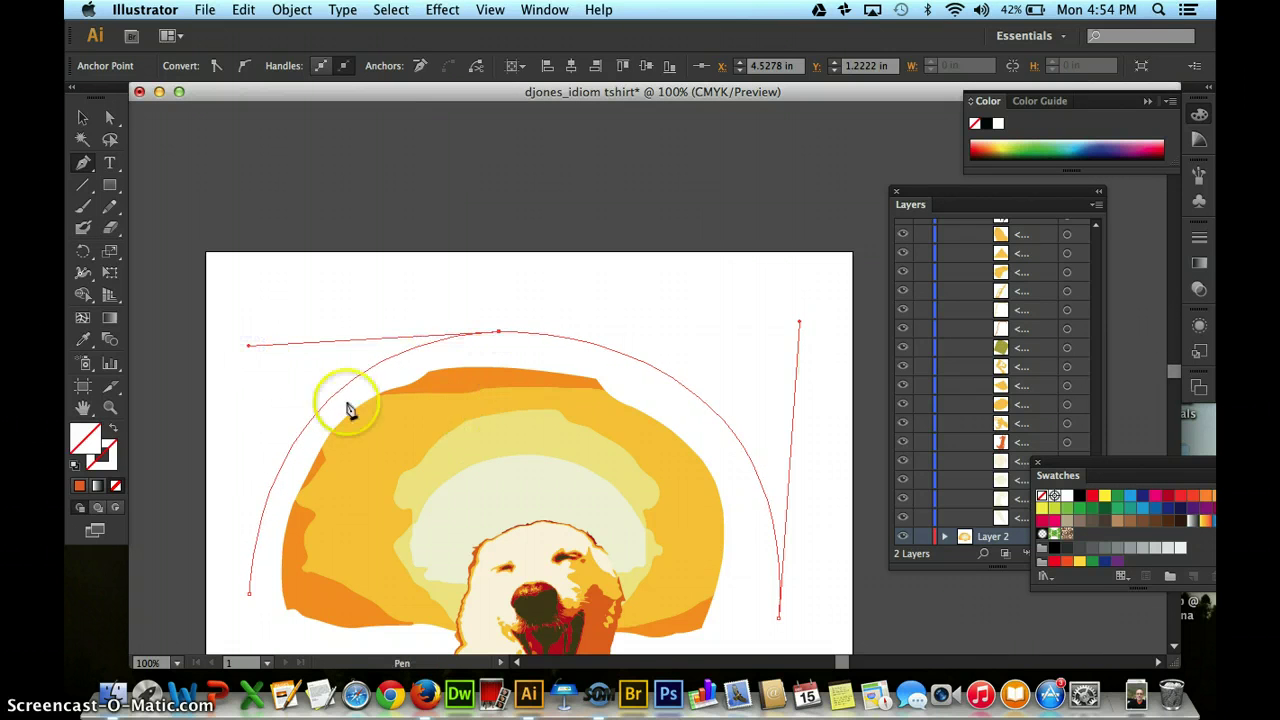
click(112, 166)
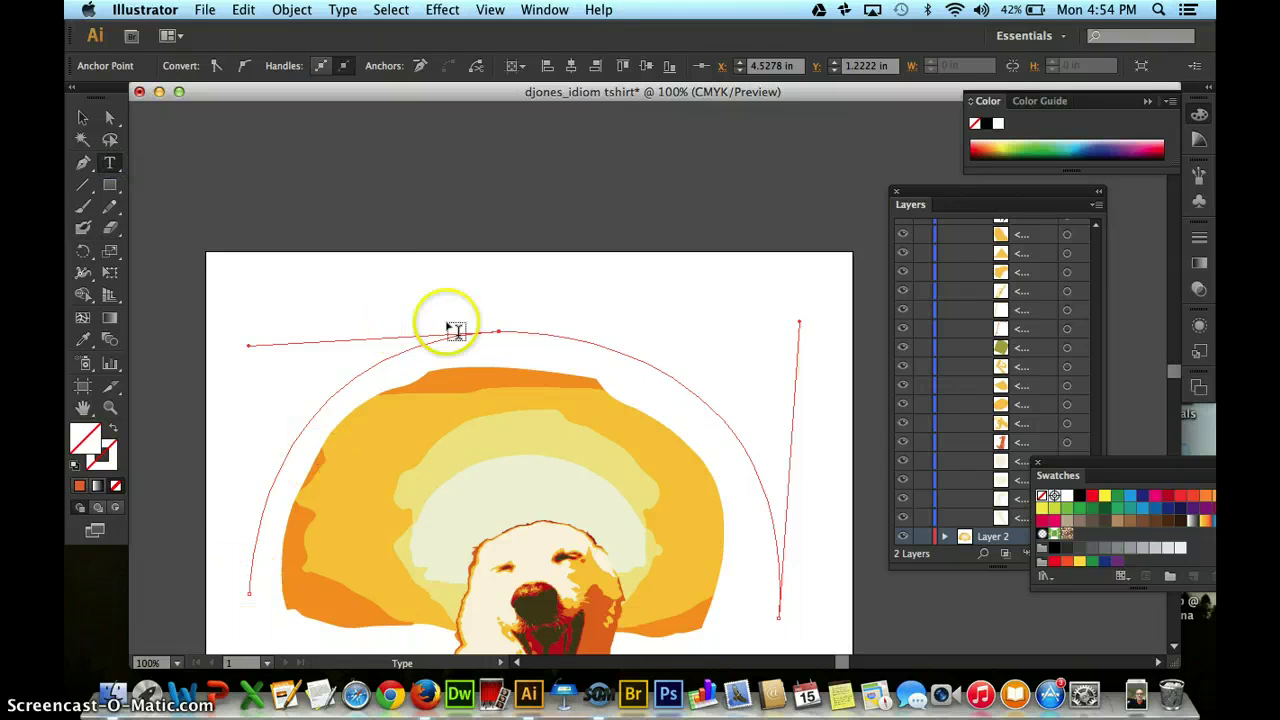
click(240, 577)
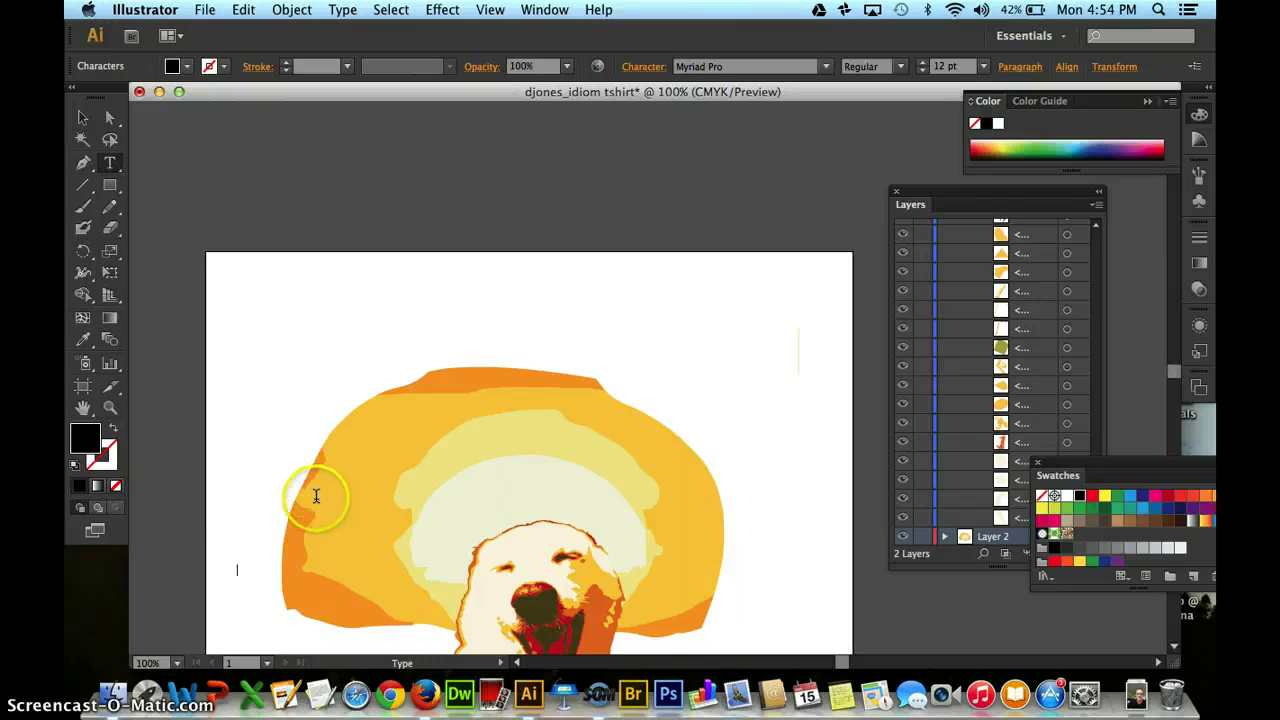
key(super+z)
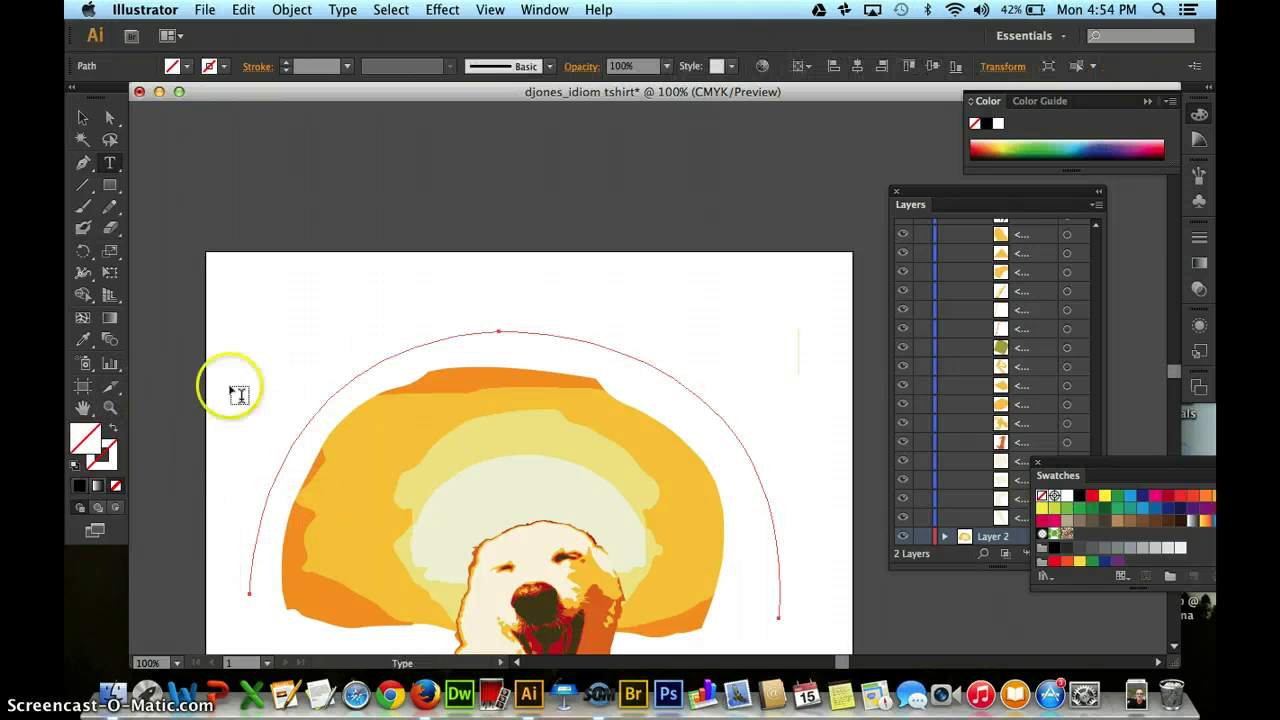
click(505, 330)
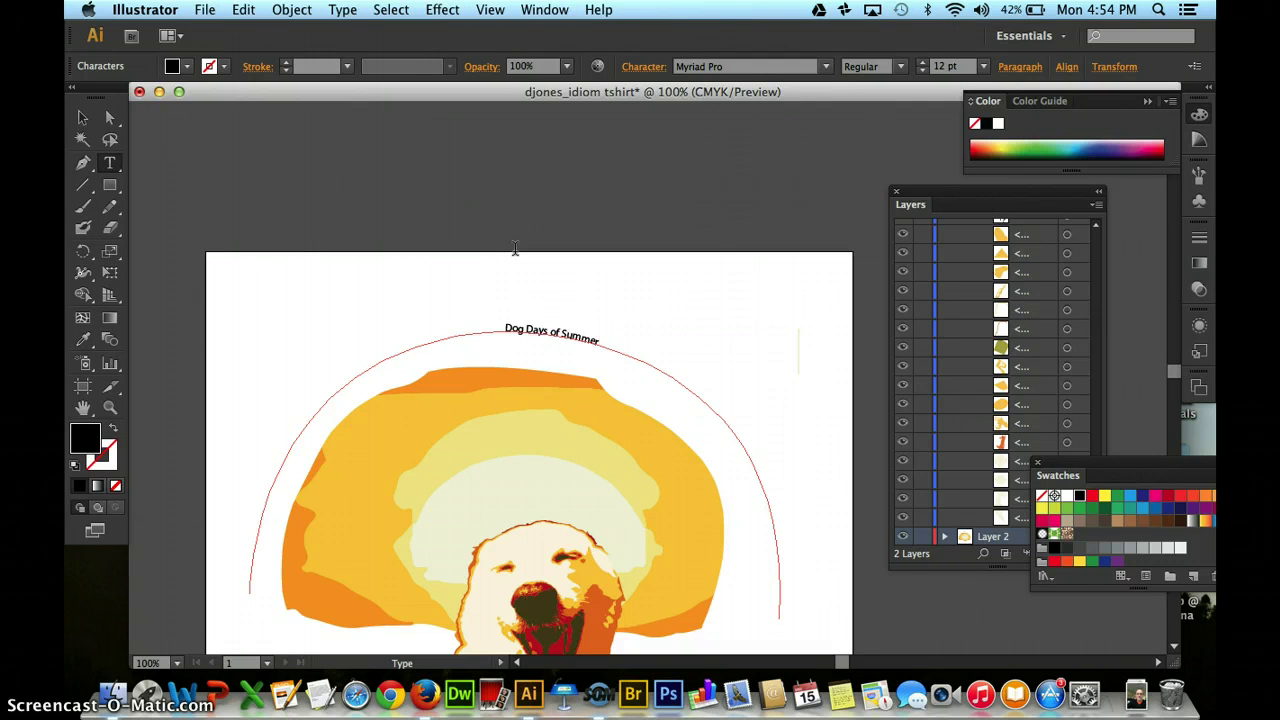
click(562, 336)
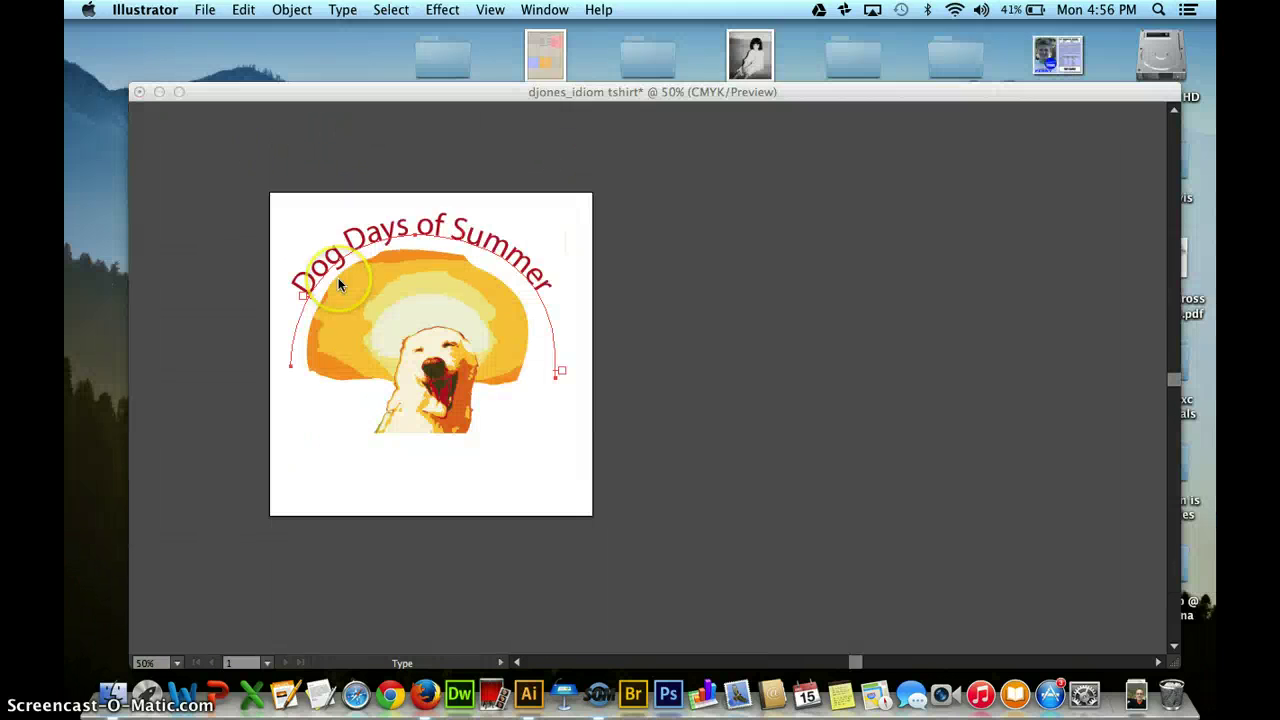
Return the artwork to 100% view and show the hidden panels again.
key(super+minus)
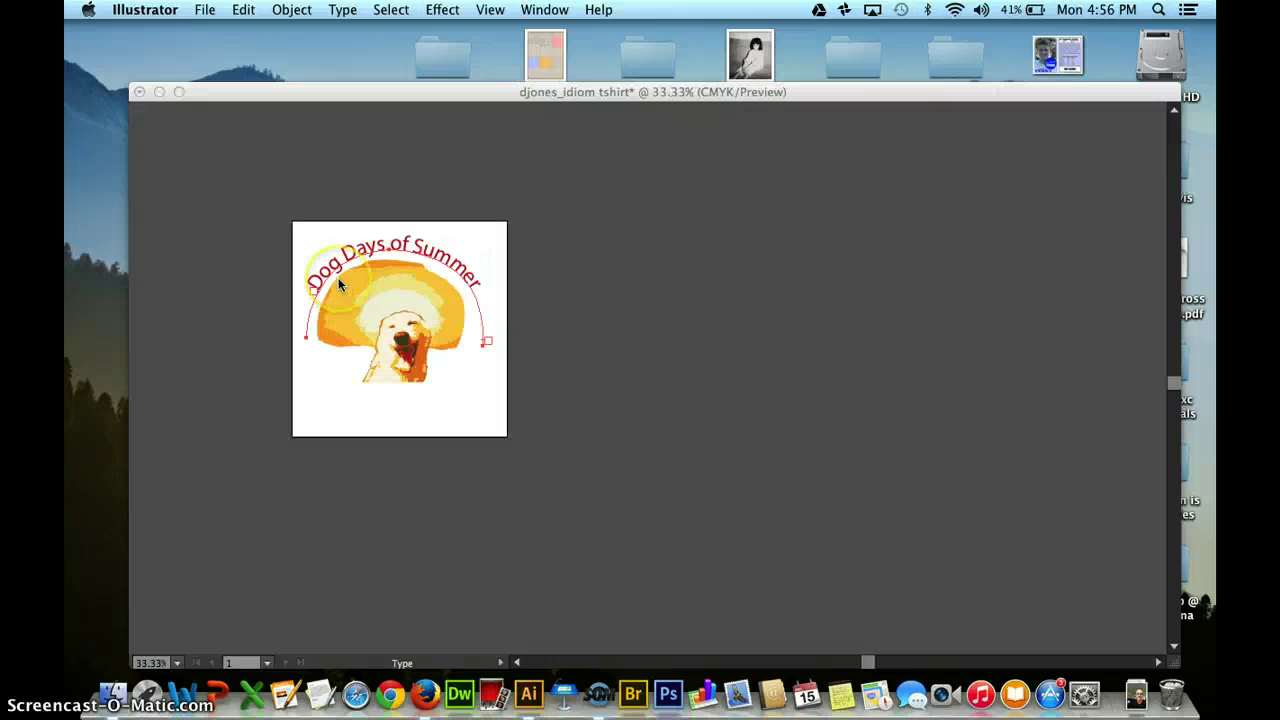
key(super+1)
key(Tab)
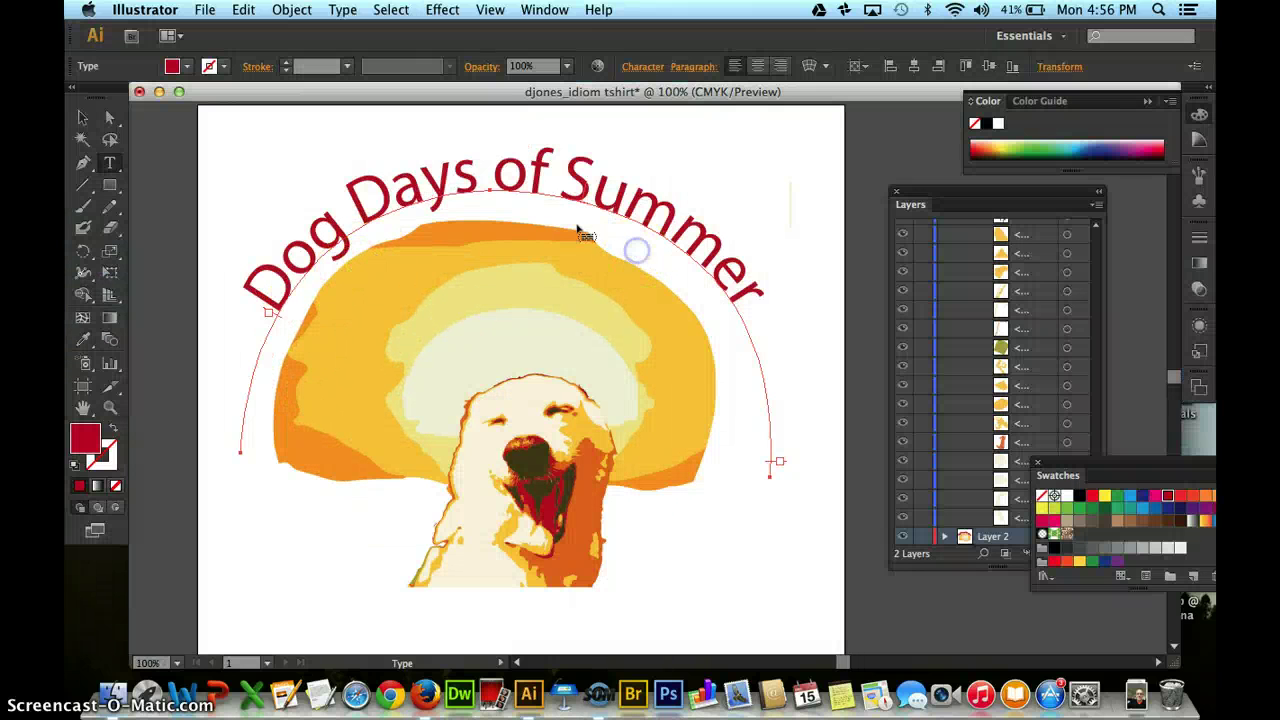
key(v)
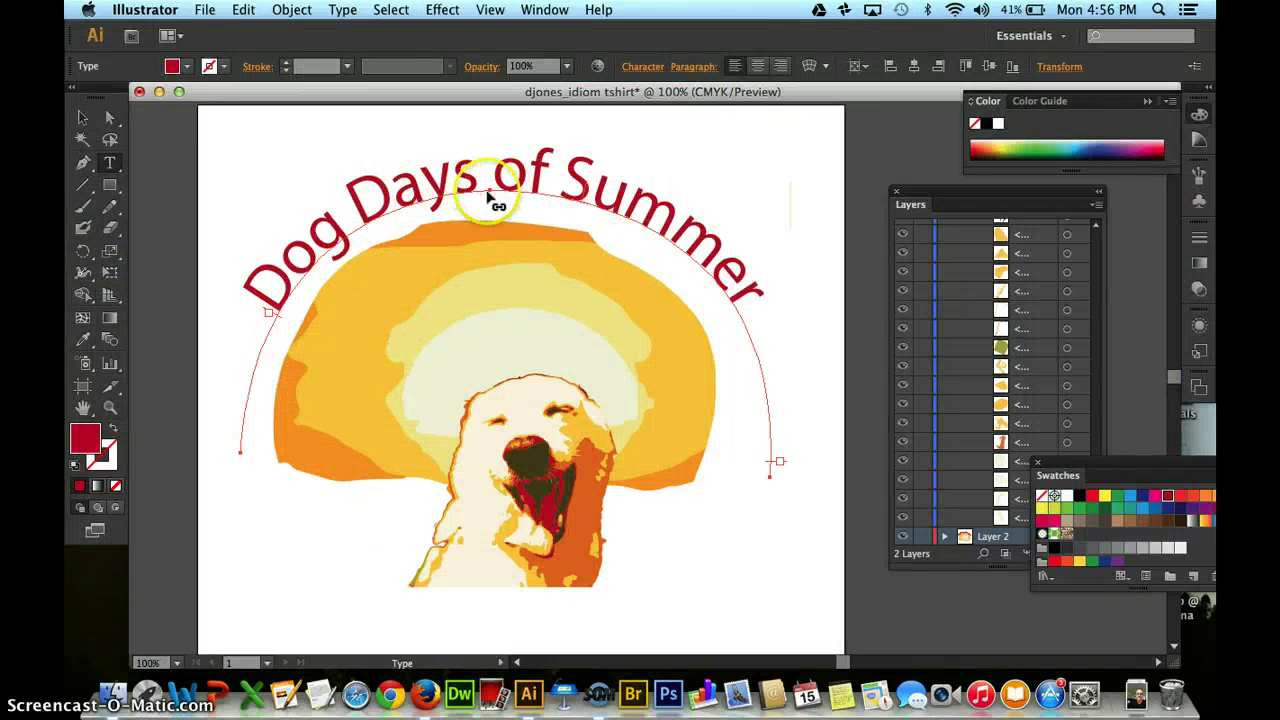
click(322, 258)
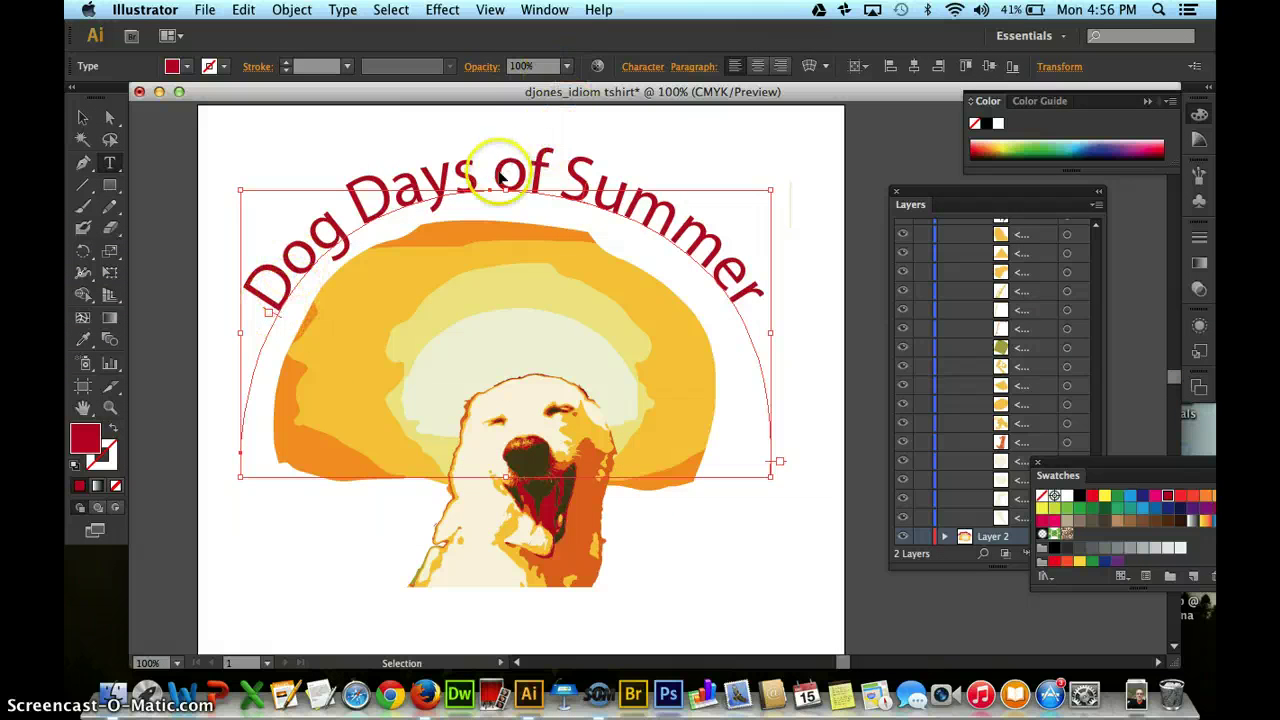
drag(484, 192, 517, 172)
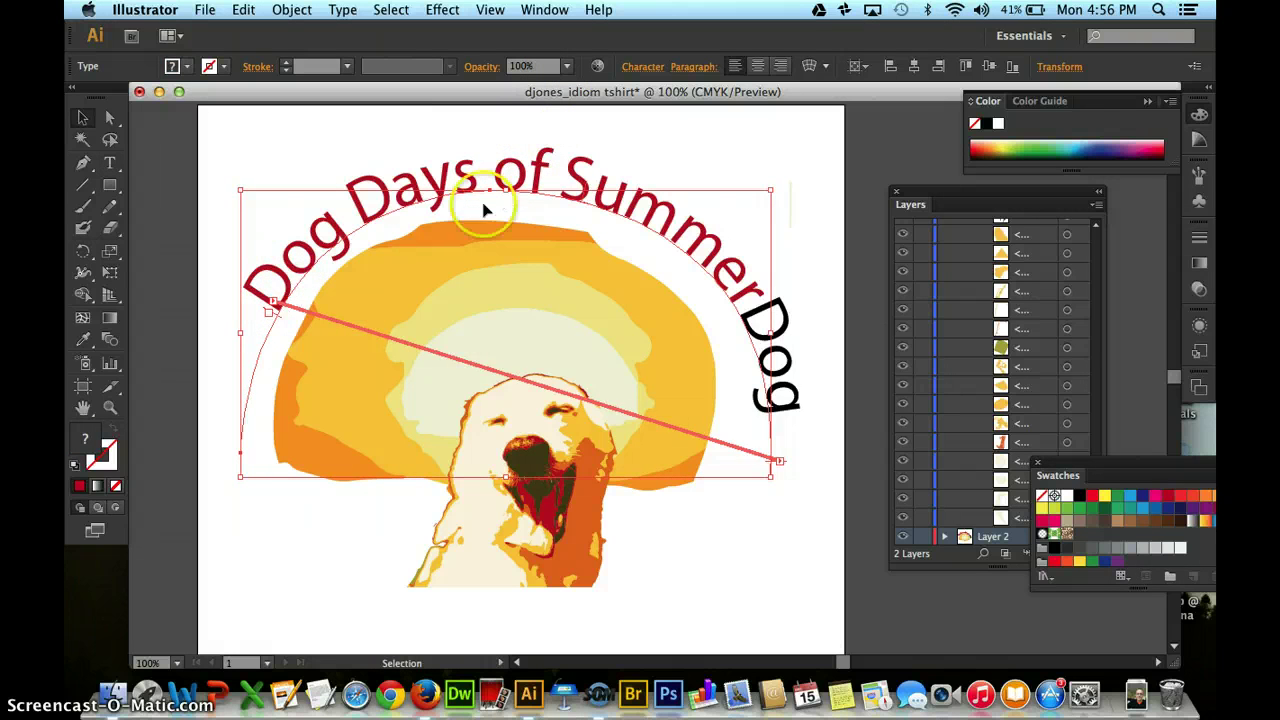
key(super+z)
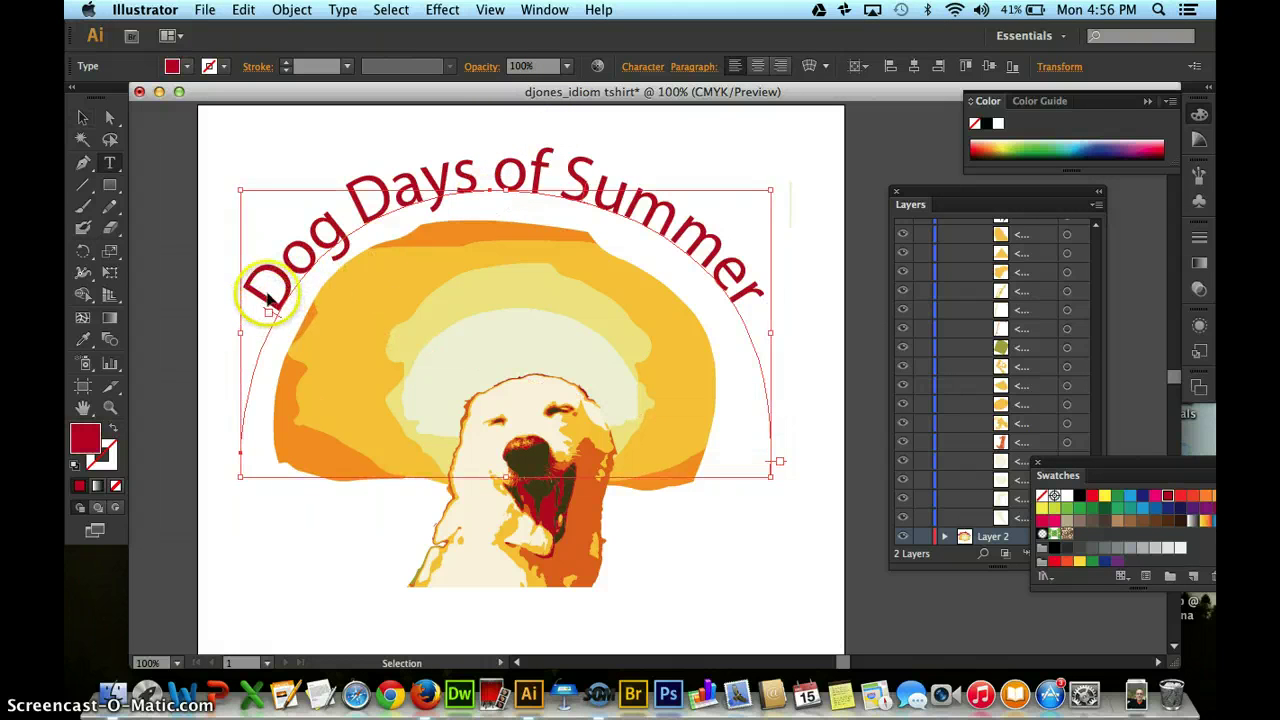
Shift the start of the "Dog Days of Summer" text slightly farther along the arched path.
click(111, 136)
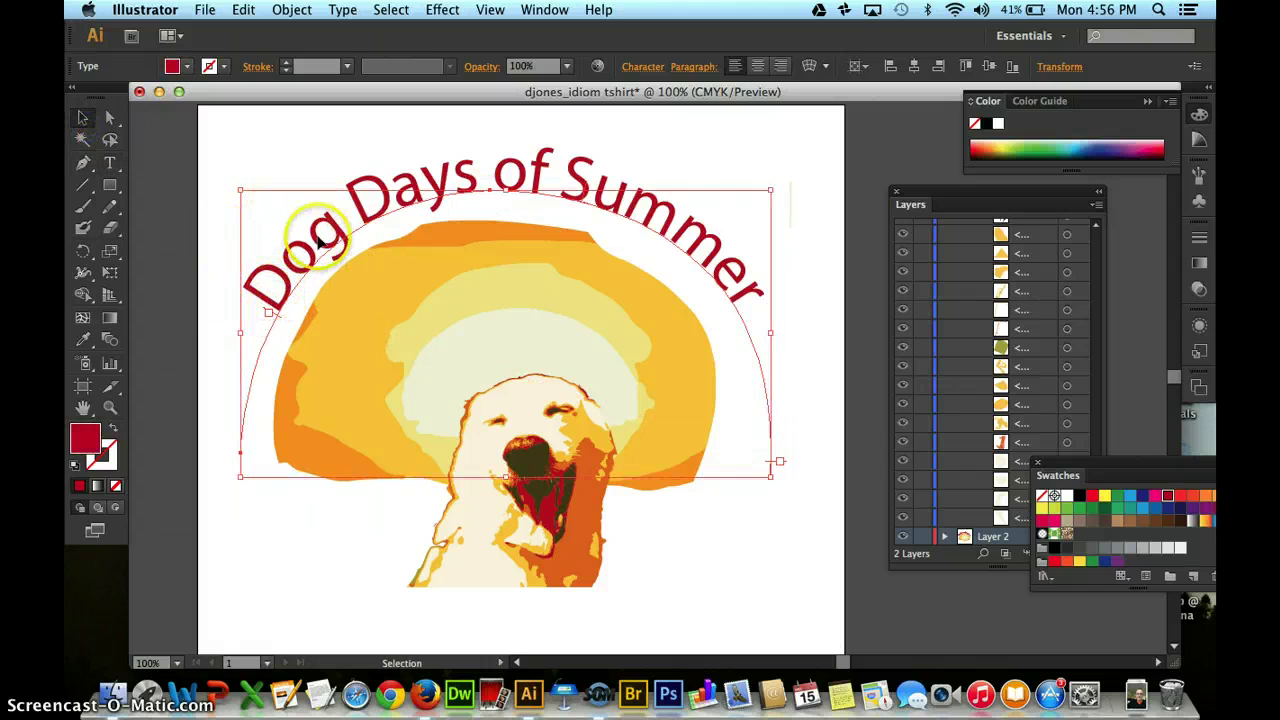
key(super)
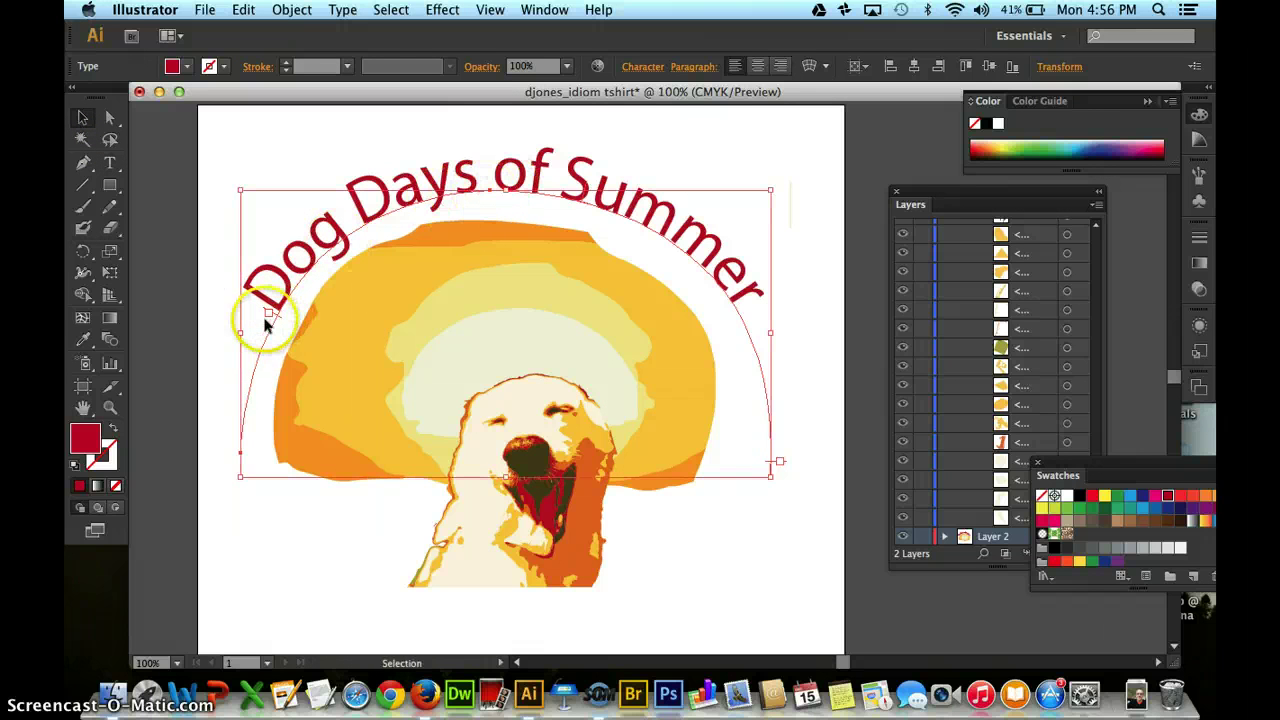
key(super)
mouse_move(283, 314)
mouse_down()
mouse_move(280, 303)
mouse_move(263, 329)
mouse_move(283, 305)
mouse_move(286, 319)
mouse_up()
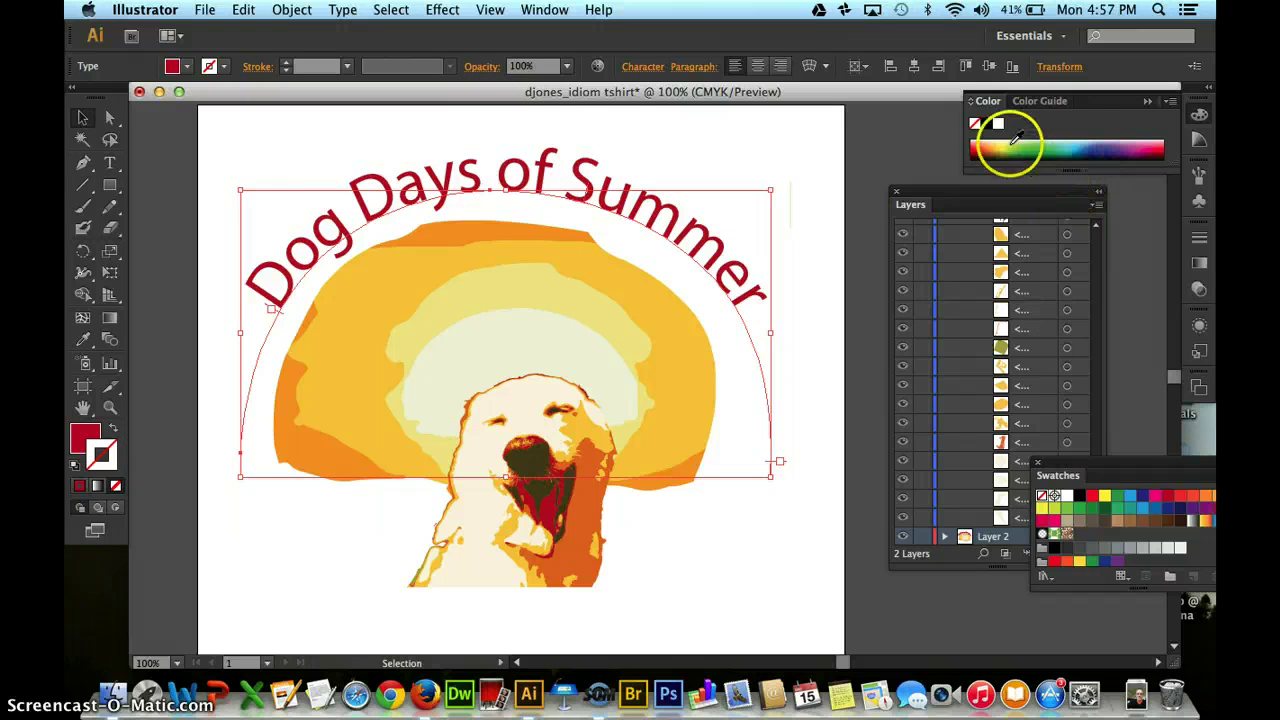
Give the arched text a black 3 pt stroke and deselect it.
click(987, 124)
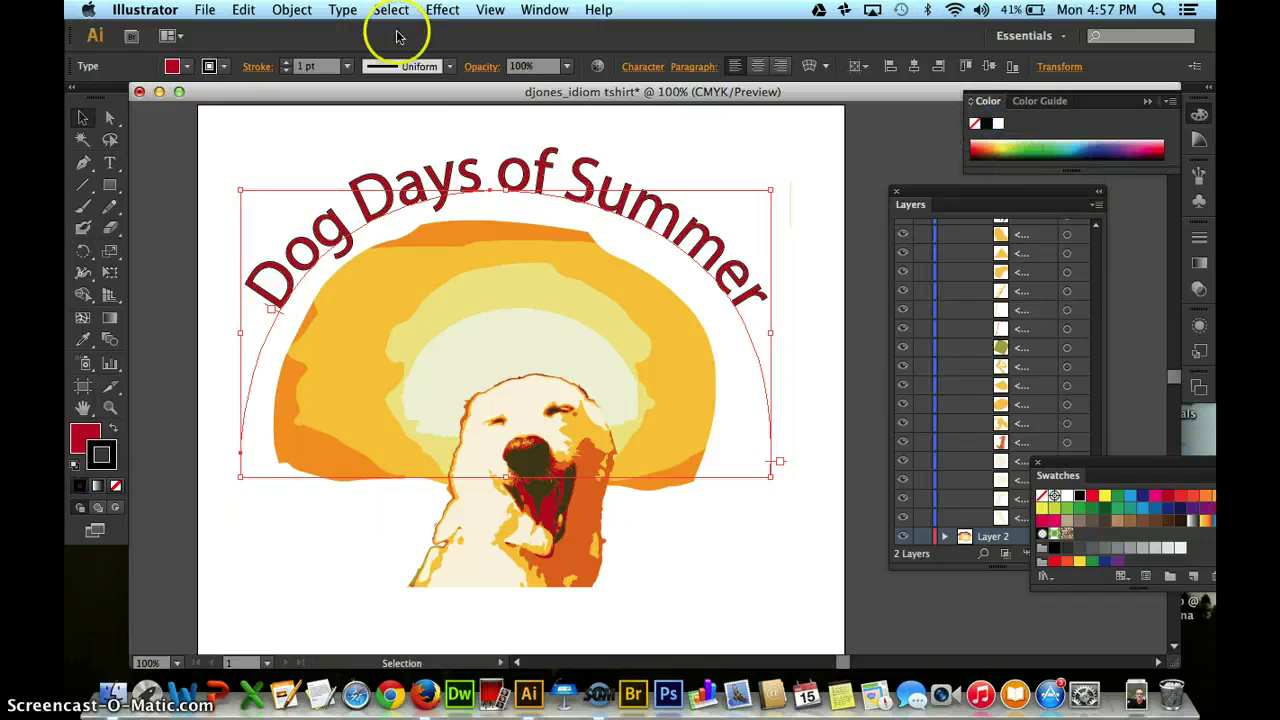
click(285, 62)
click(285, 62)
click(285, 62)
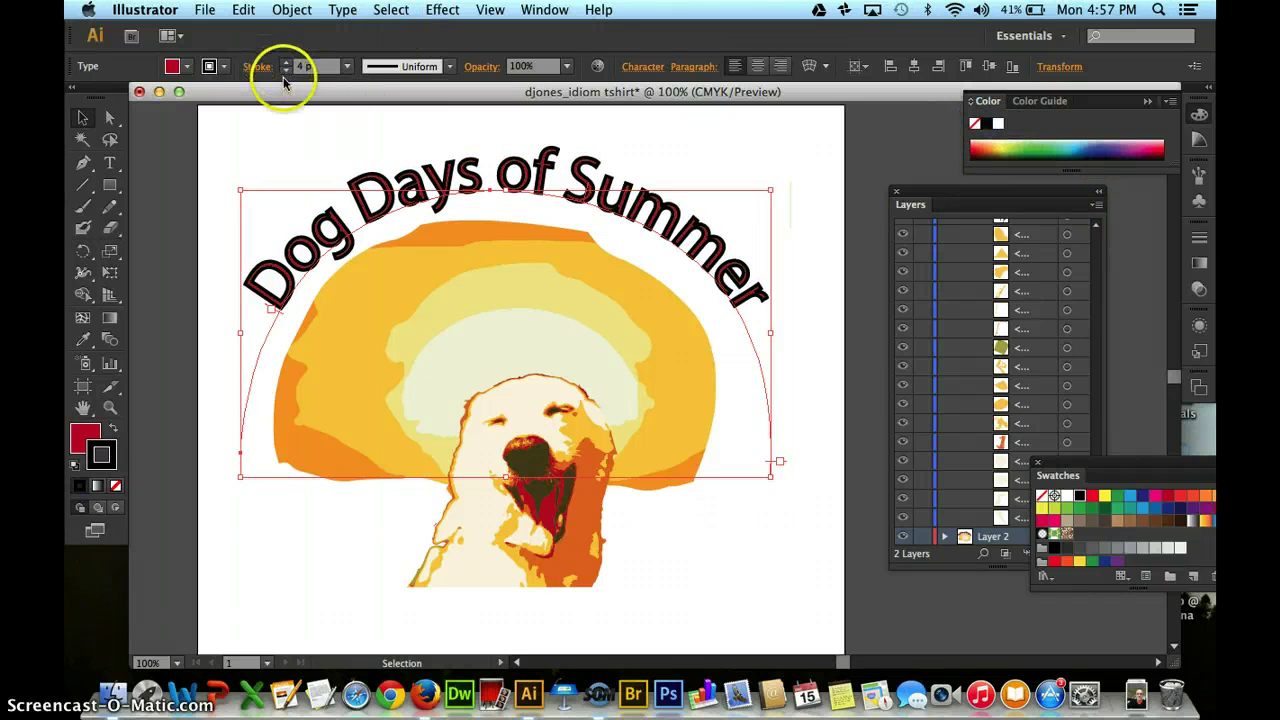
click(285, 71)
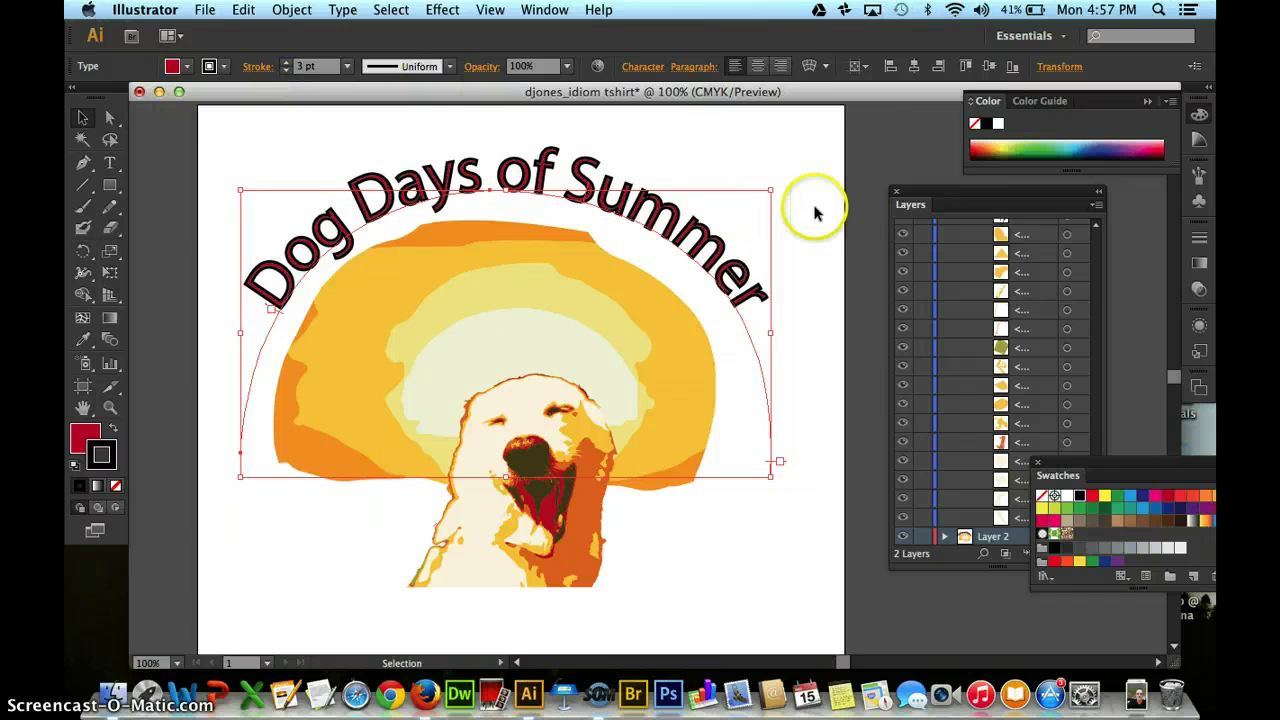
click(357, 116)
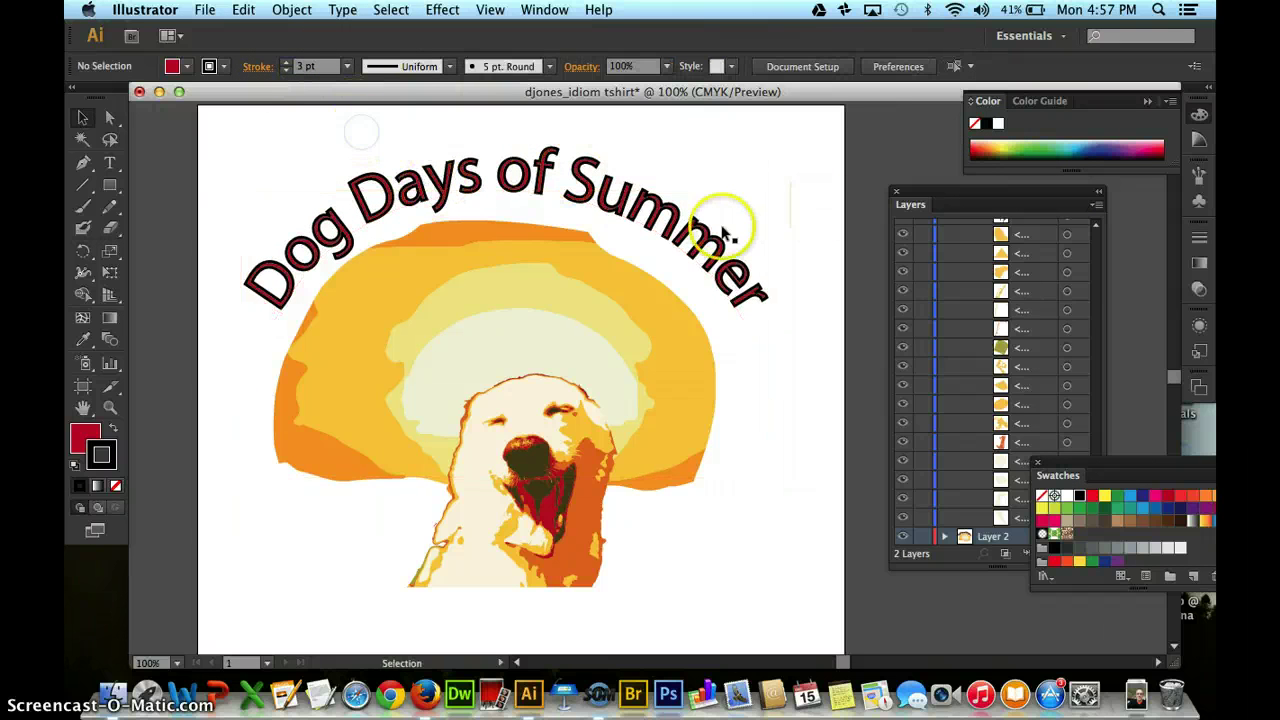
Save the design to the Desktop as djones_idiom tshirt.ai in Illustrator CS6 format with the default options.
click(205, 10)
click(222, 151)
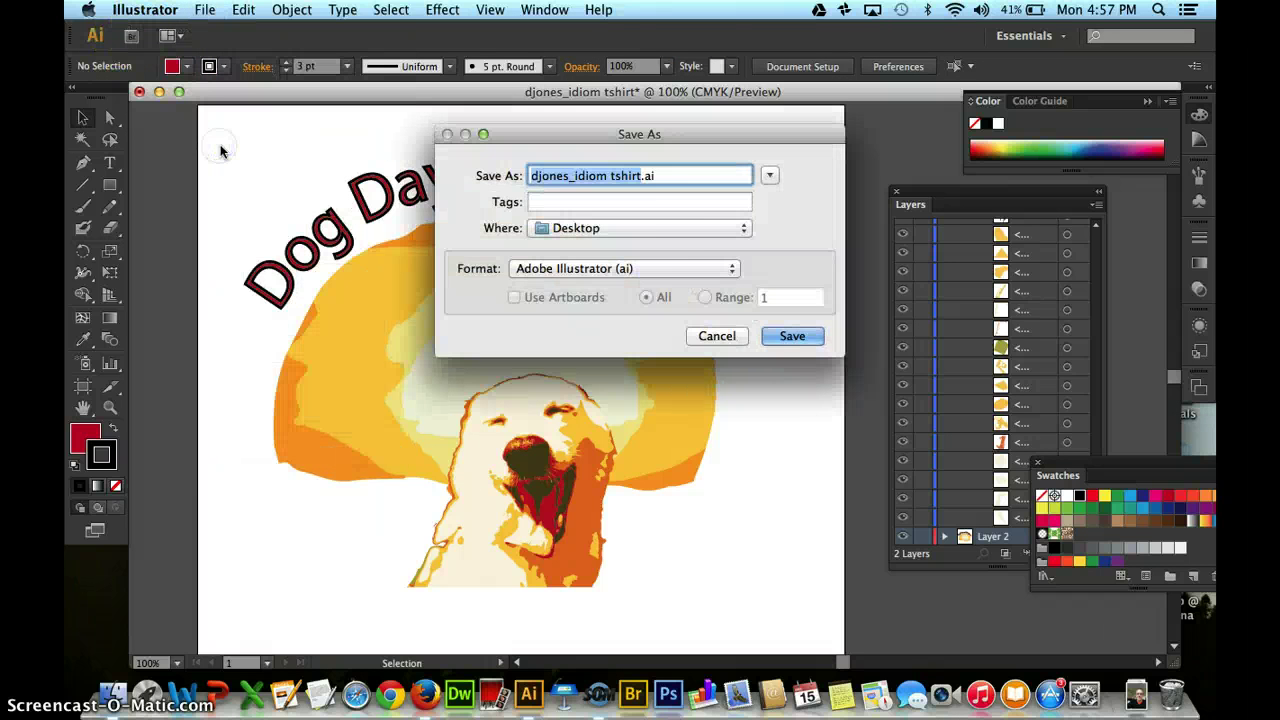
click(793, 338)
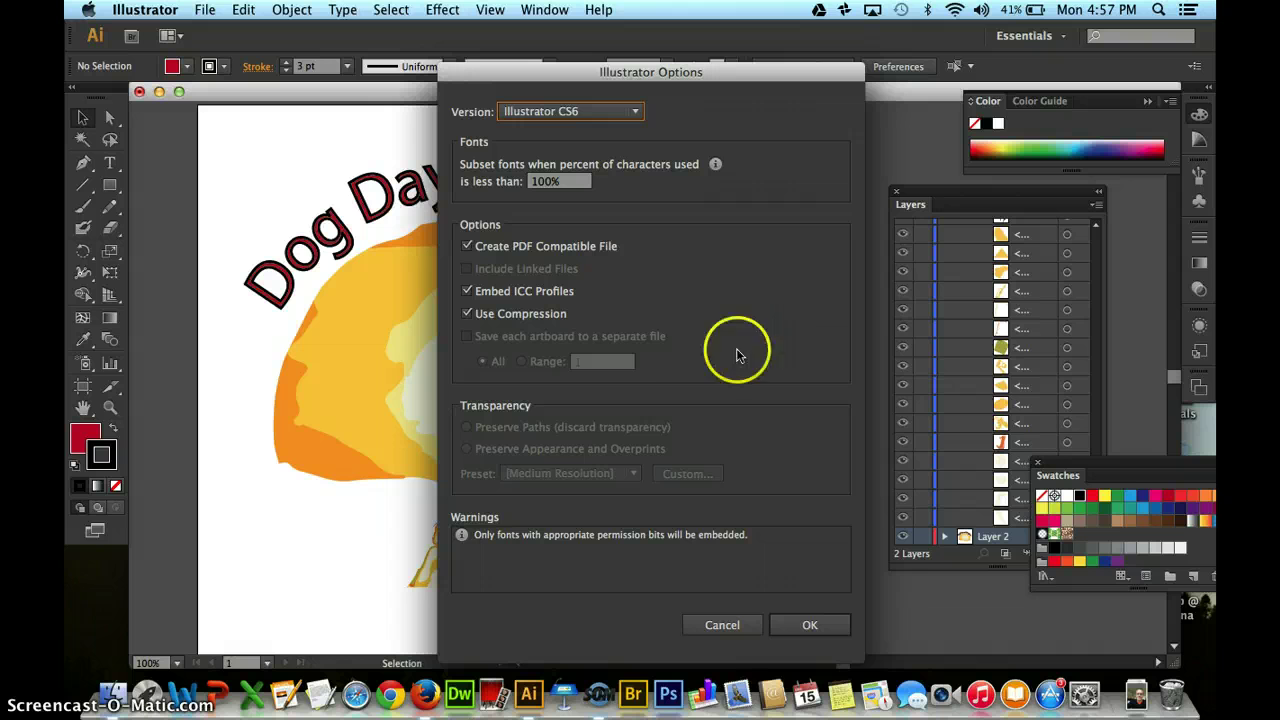
click(812, 625)
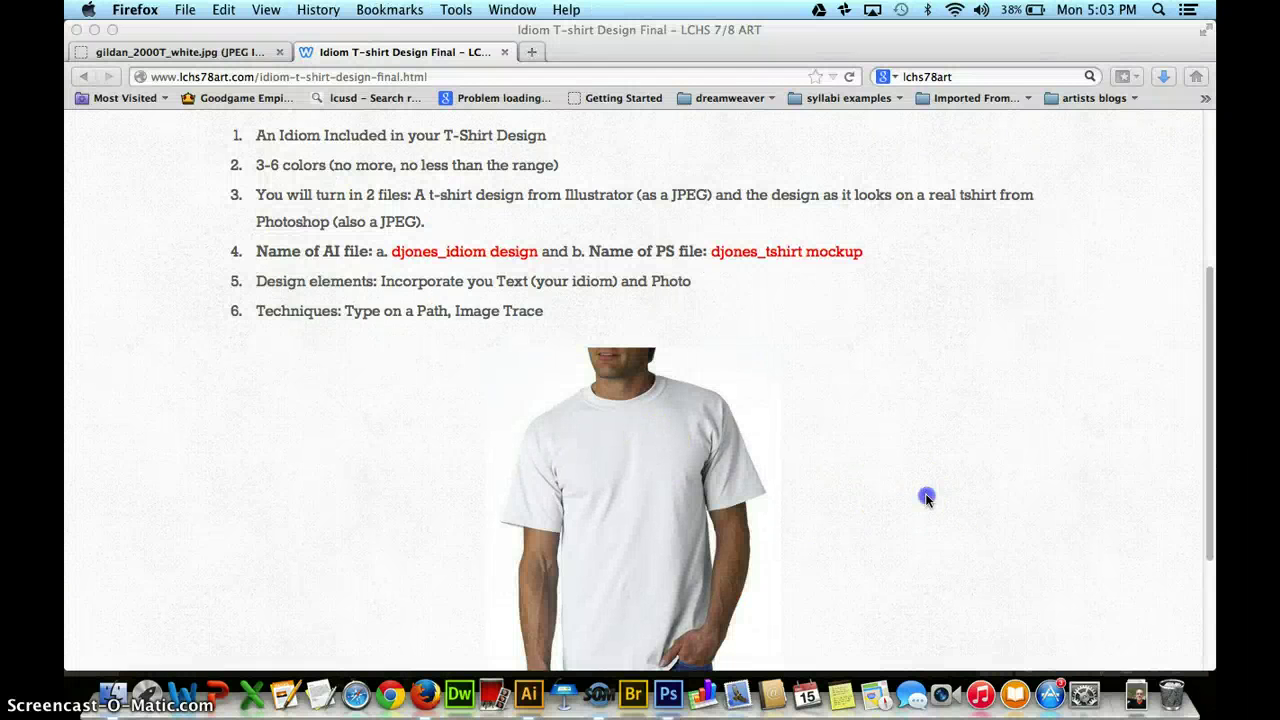
Open the white t-shirt photo from the assignment page in Firefox at full size and copy the image.
click(926, 495)
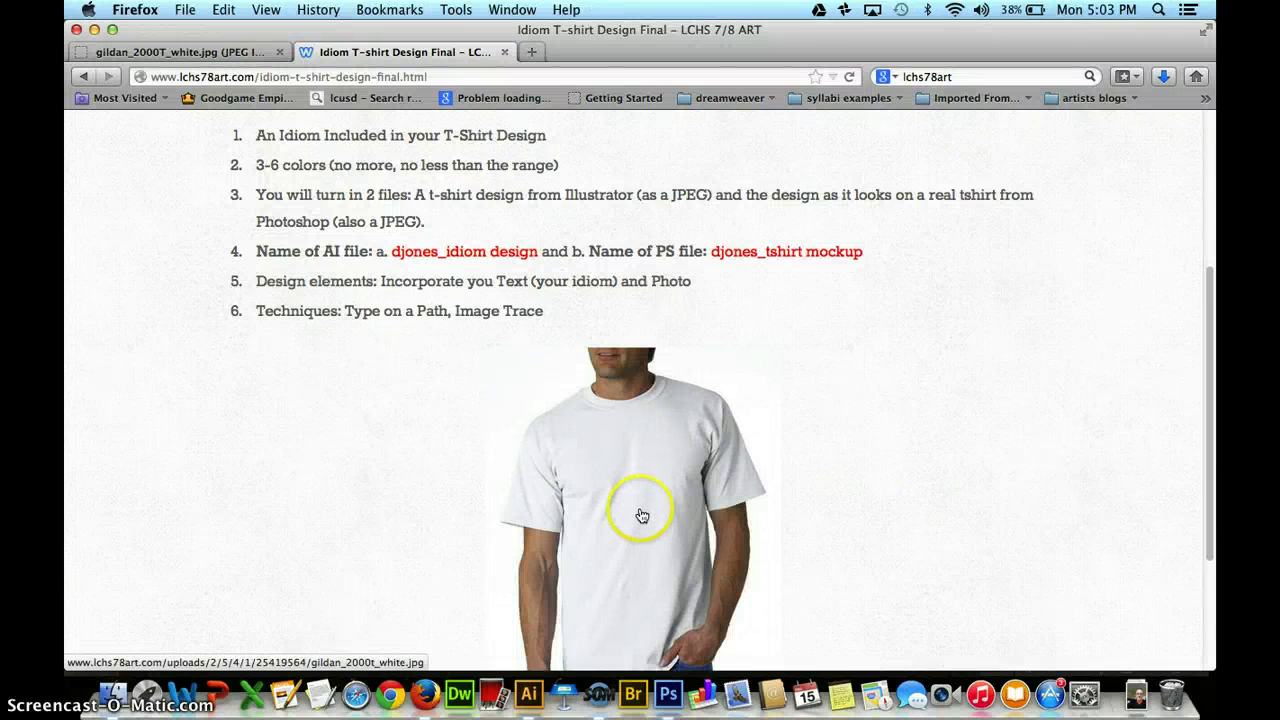
click(641, 513)
right_click(625, 334)
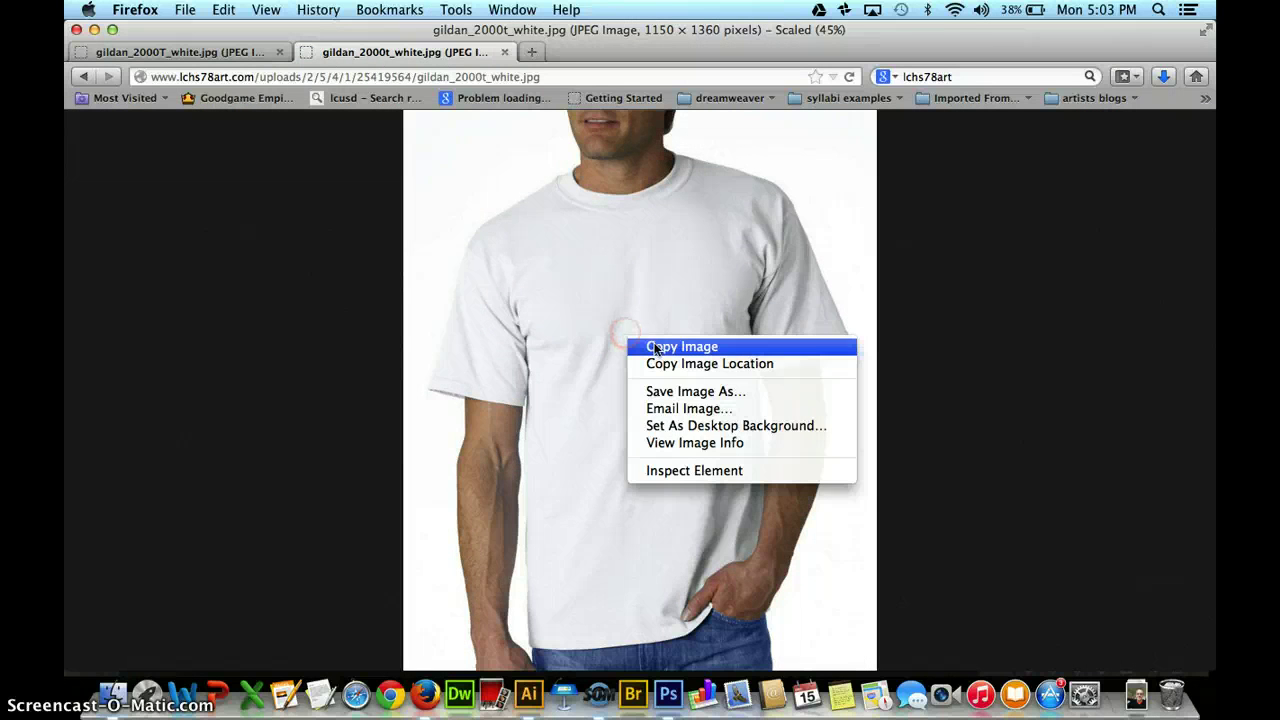
click(657, 347)
Switch to Photoshop, create a clipboard-sized document named "djones_tshirt mockup", and paste the t-shirt photo into it.
click(668, 692)
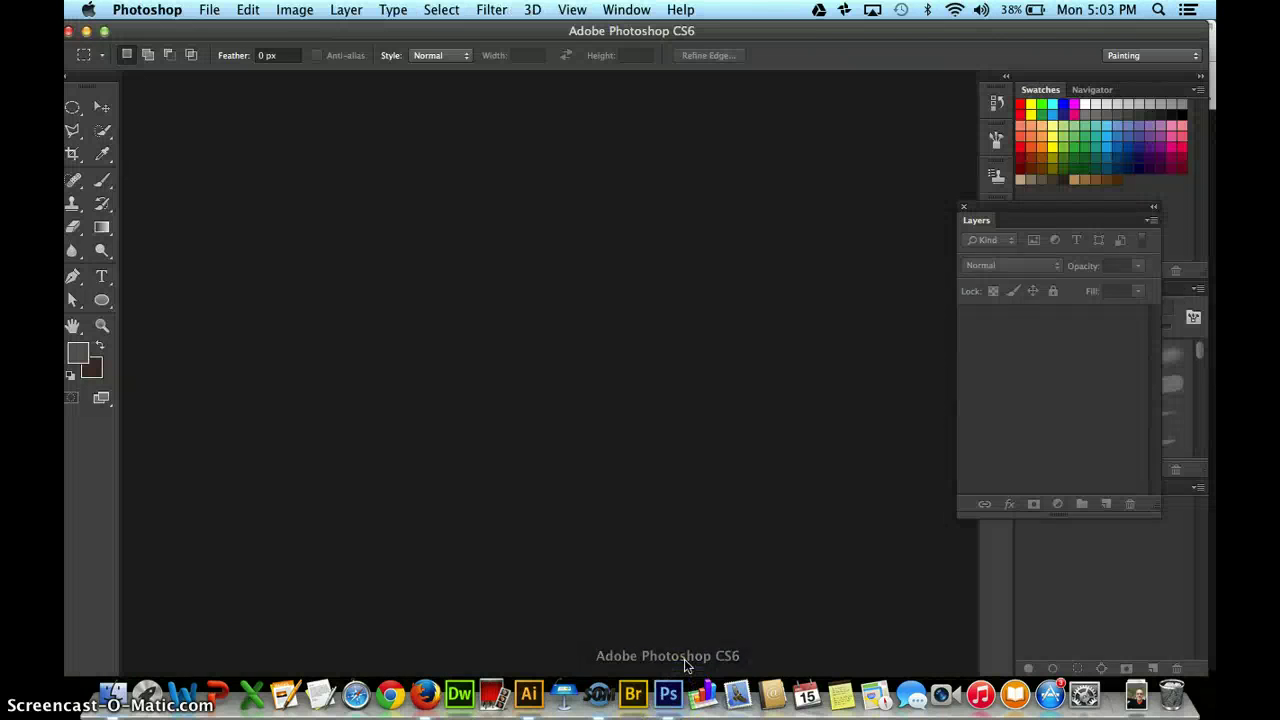
key(super+n)
click(683, 658)
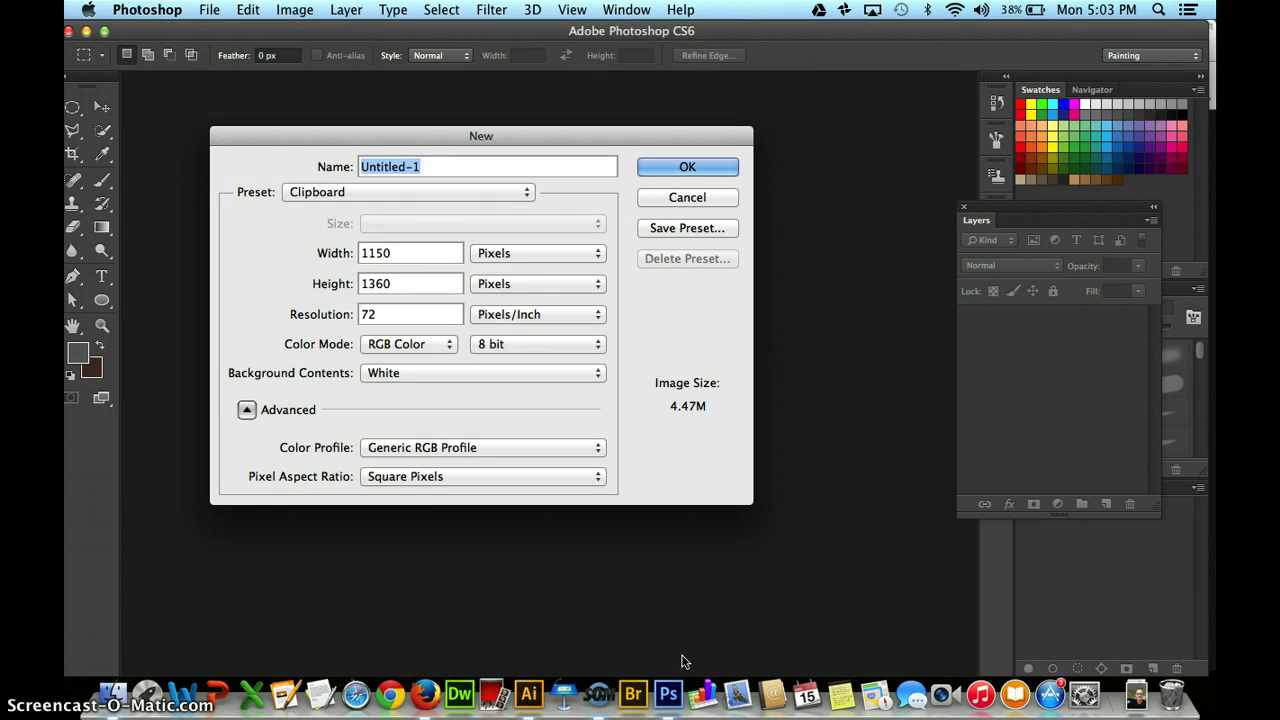
text(djones)
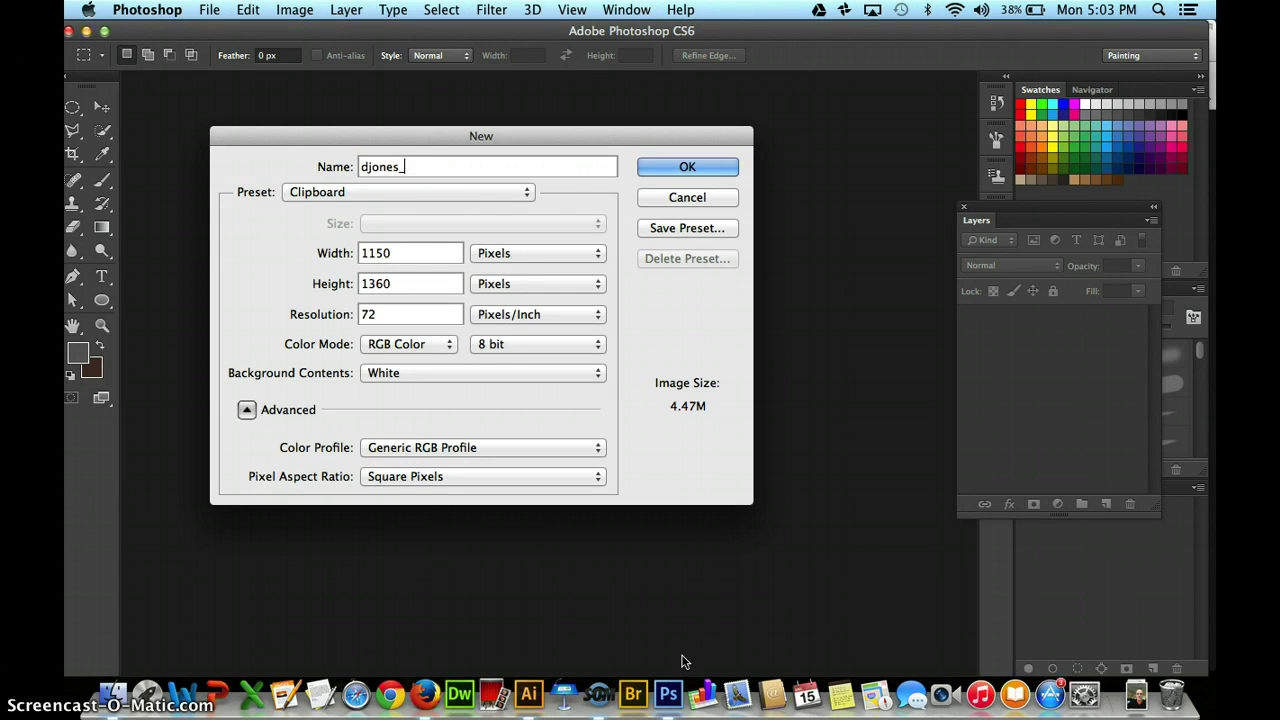
text(_tshirt mockup)
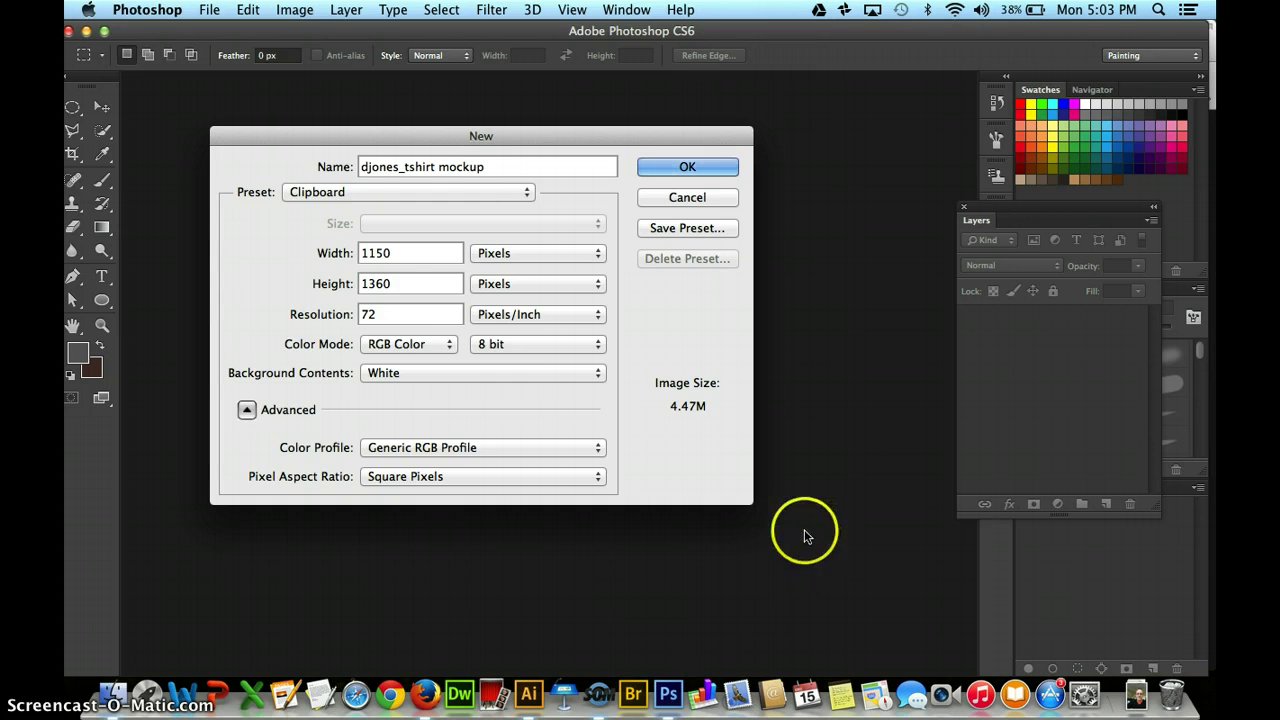
click(670, 169)
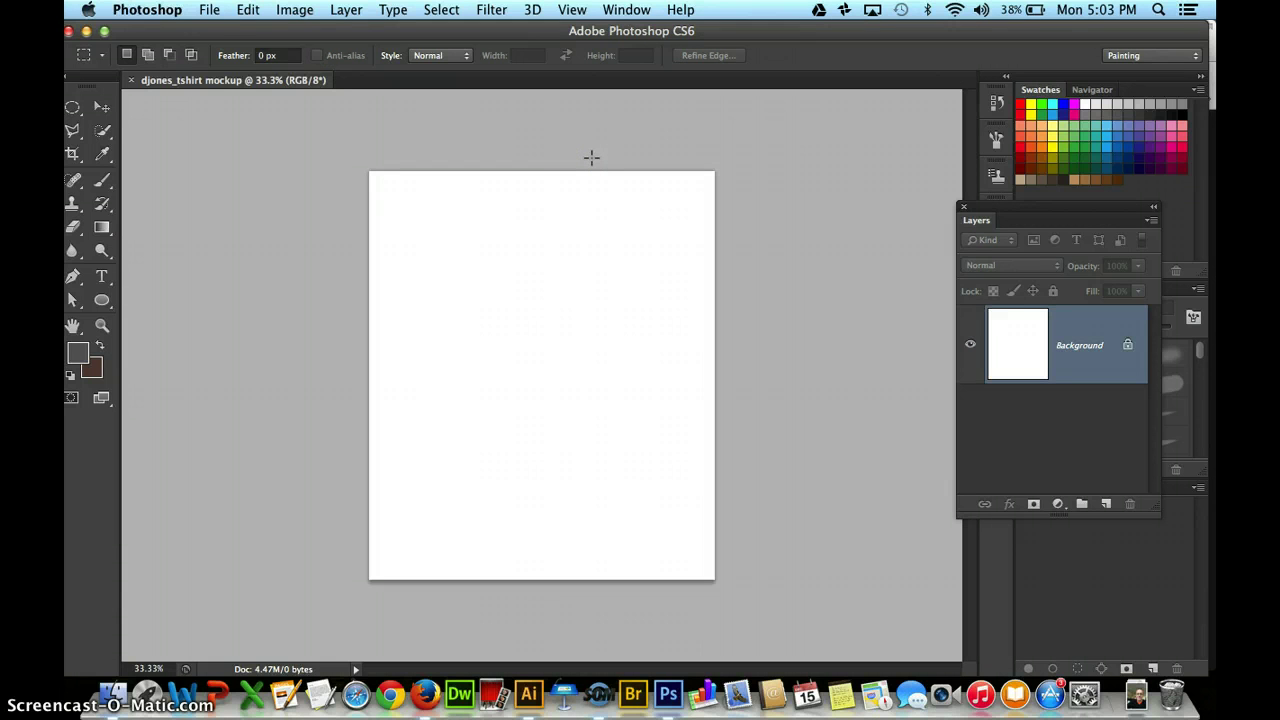
key(super+v)
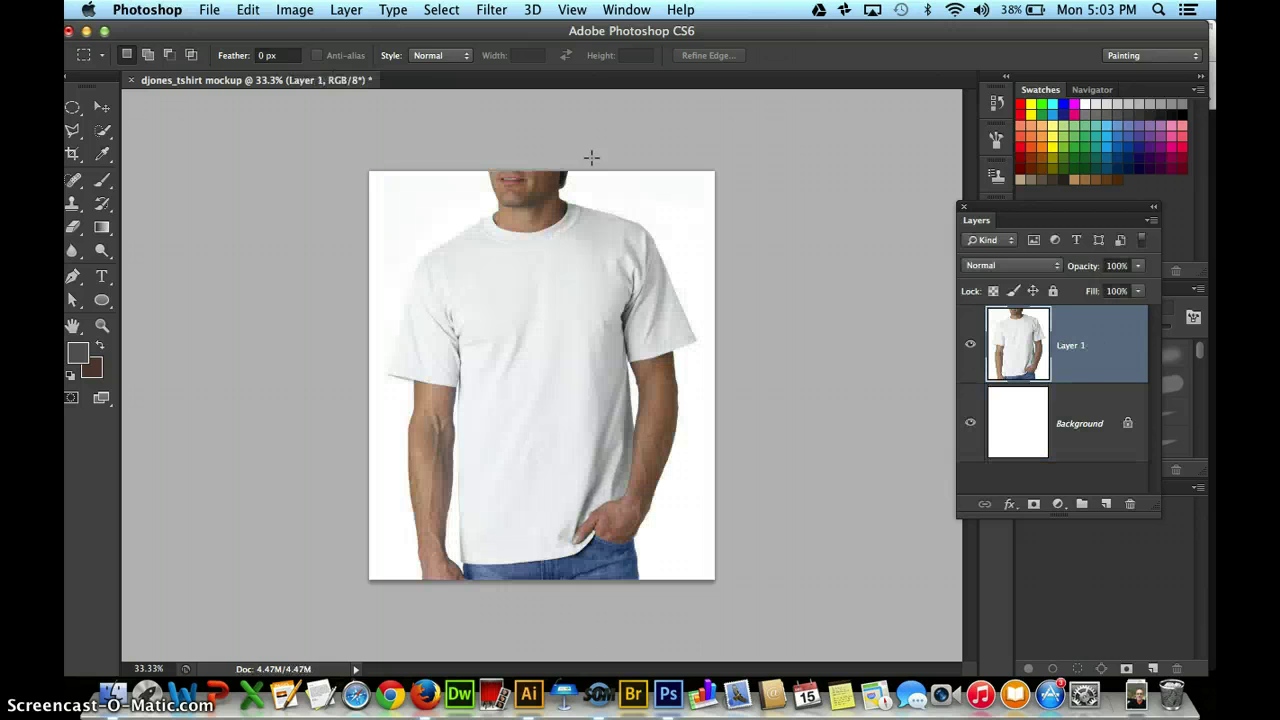
Place djones_idiom tshirt.ai from the Desktop into the mockup, using large page thumbnails and cropping to the bounding box.
click(209, 9)
click(222, 304)
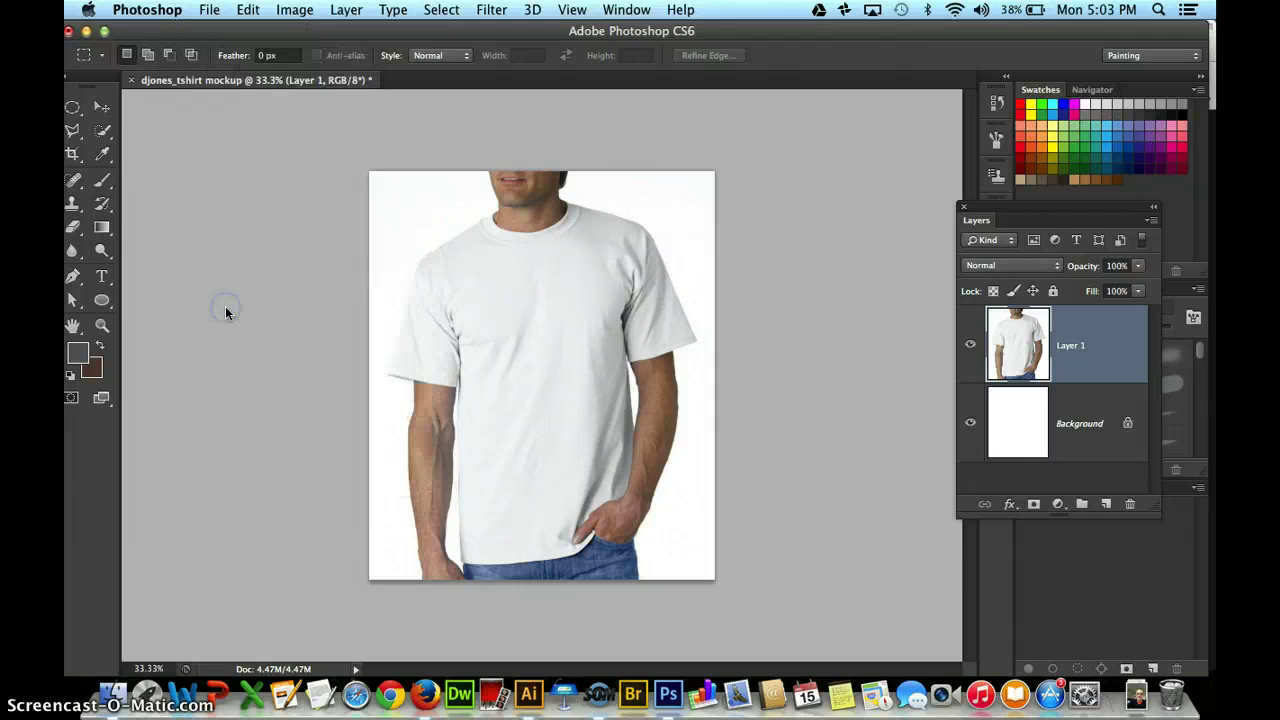
scroll(943, 205, down, 5)
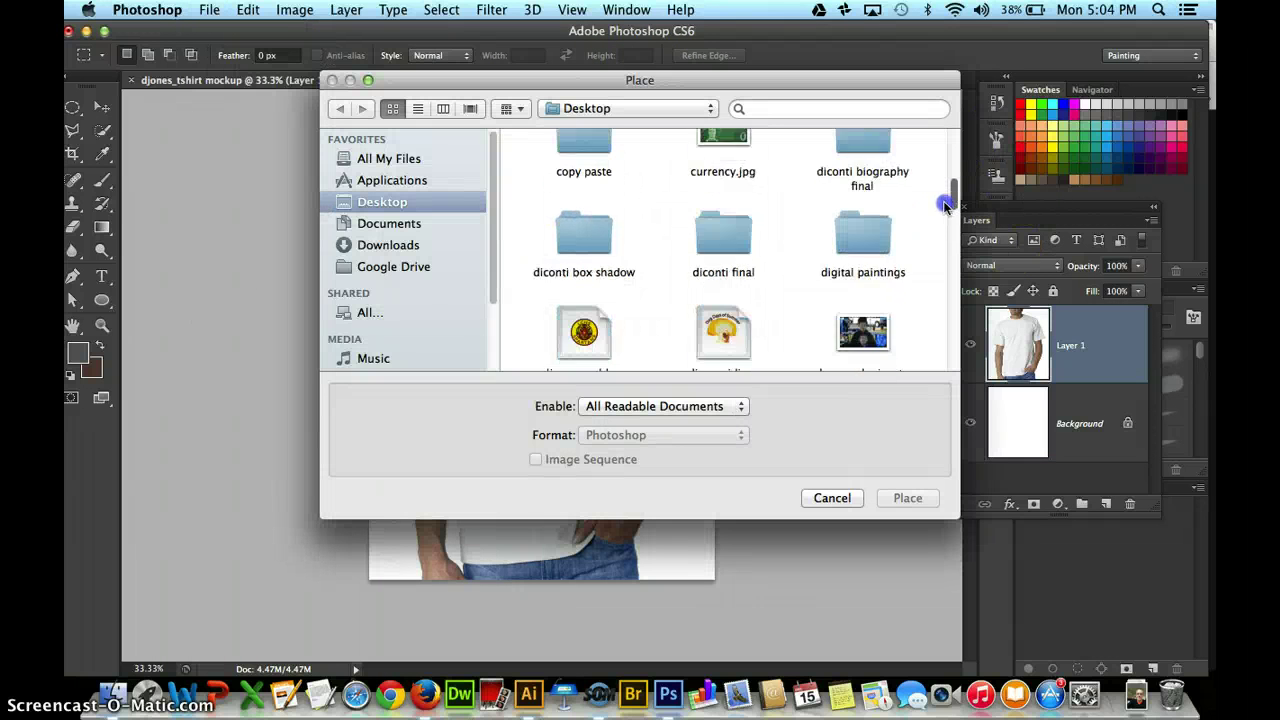
click(725, 205)
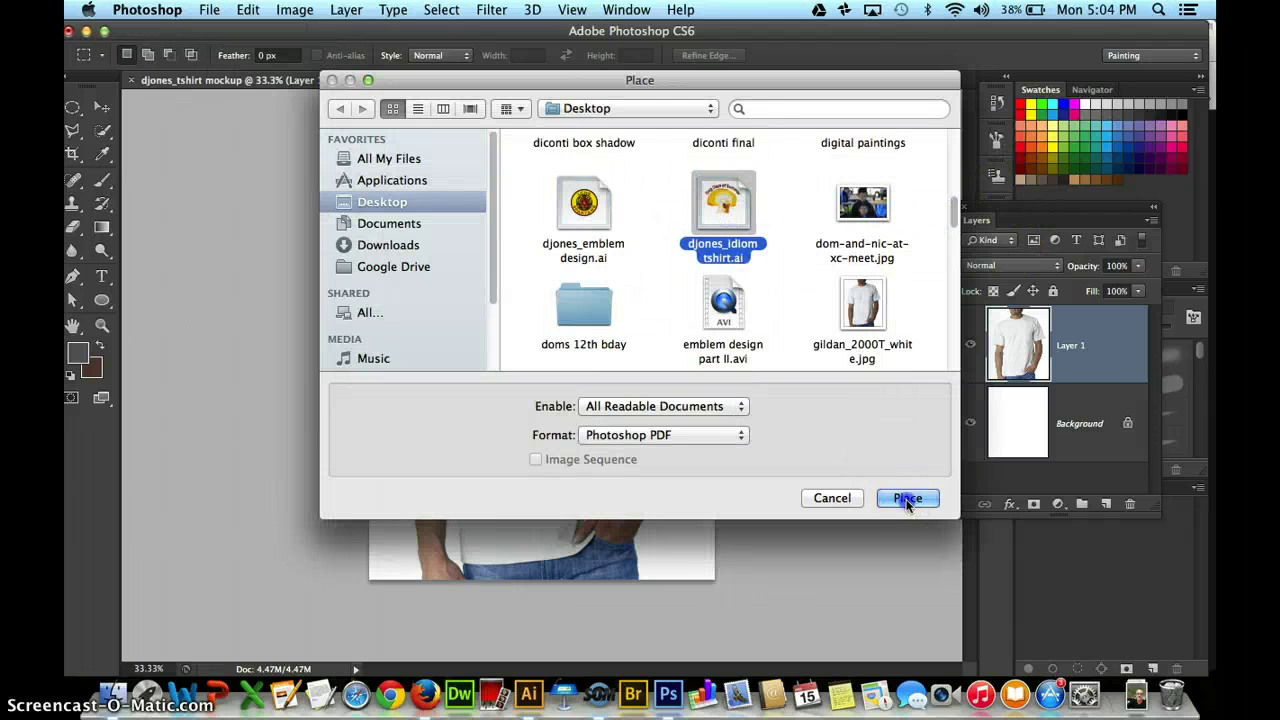
click(907, 499)
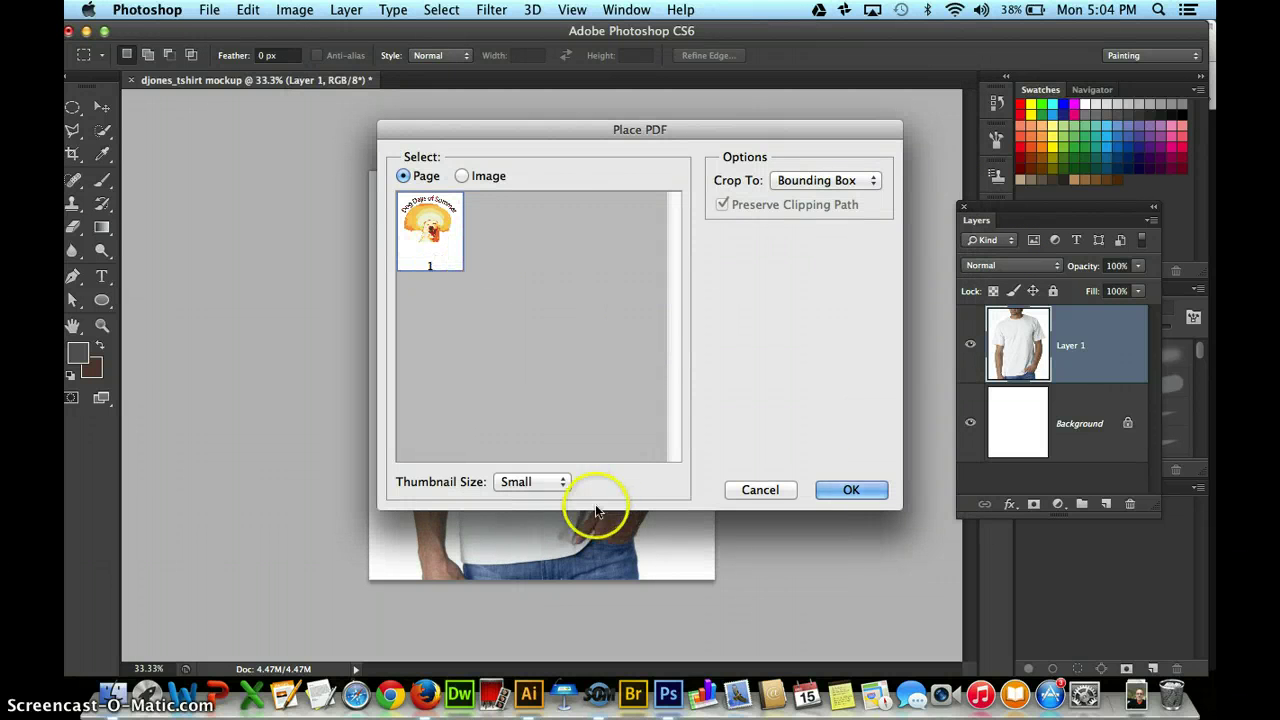
click(550, 482)
click(528, 500)
click(856, 466)
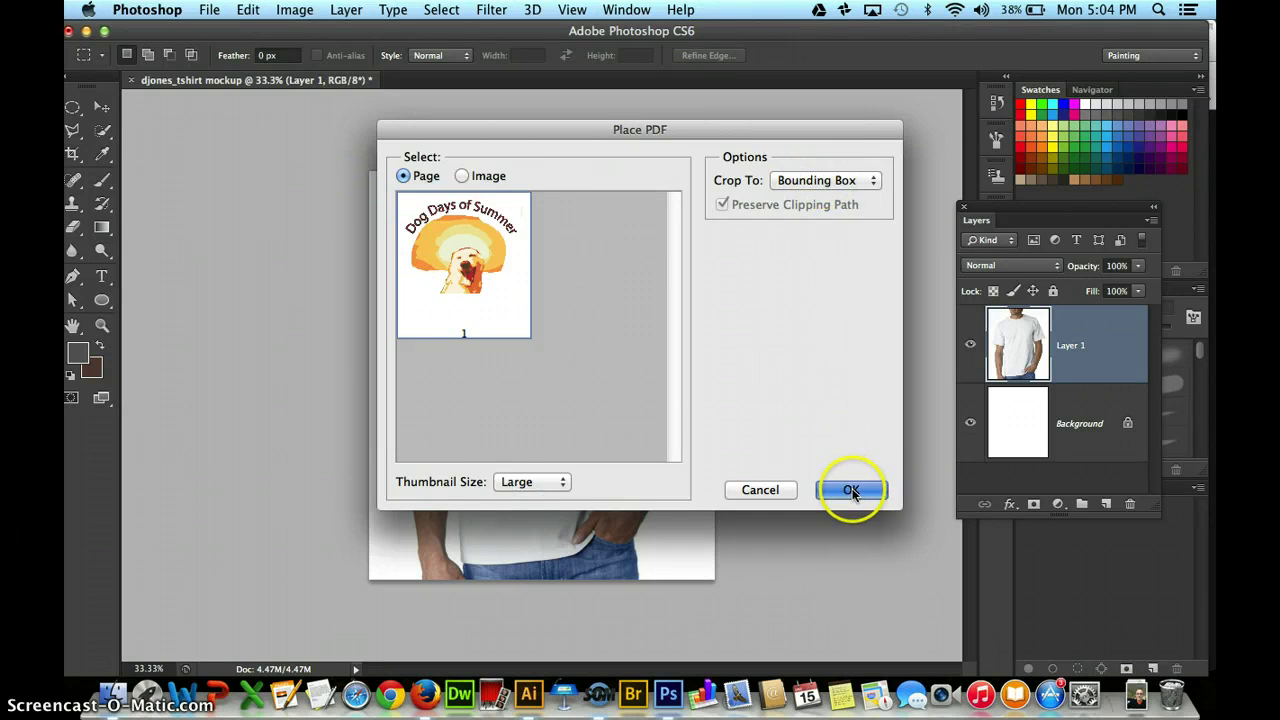
click(851, 490)
Move the placed design onto the shirt's chest, scale it to about 88%, and commit the placement.
drag(596, 377, 597, 319)
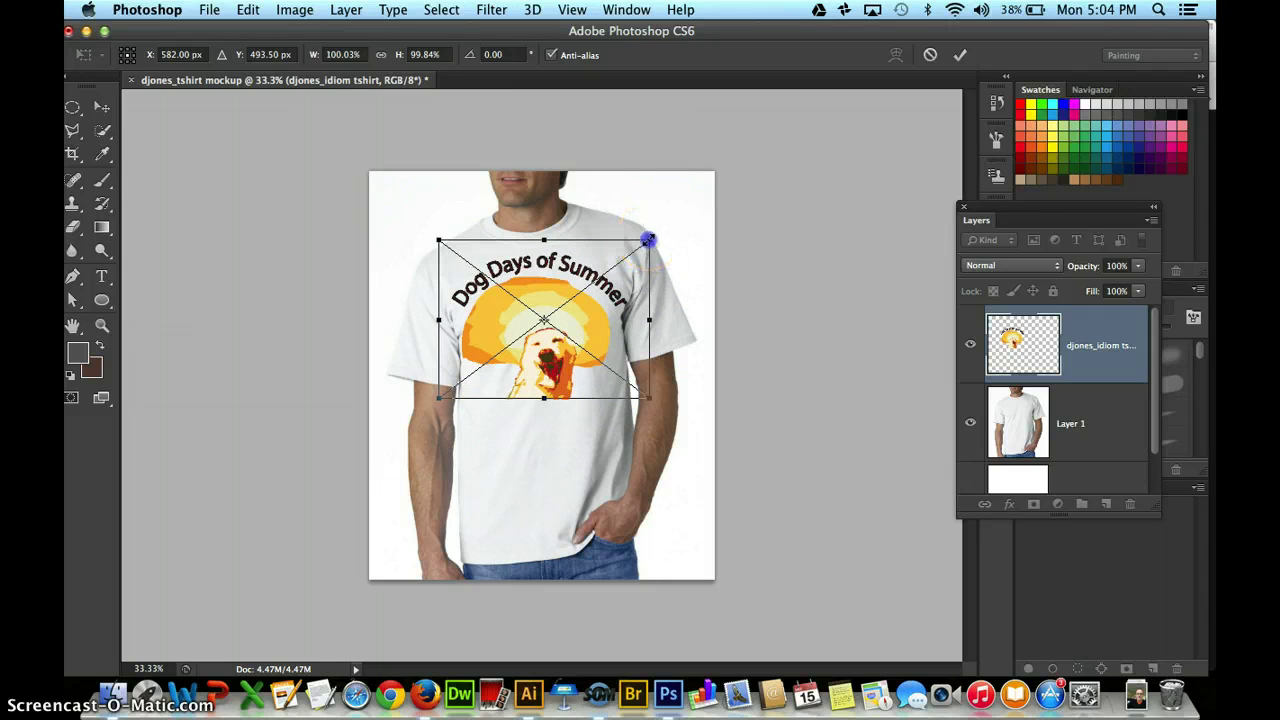
drag(649, 240, 636, 250)
drag(605, 311, 603, 305)
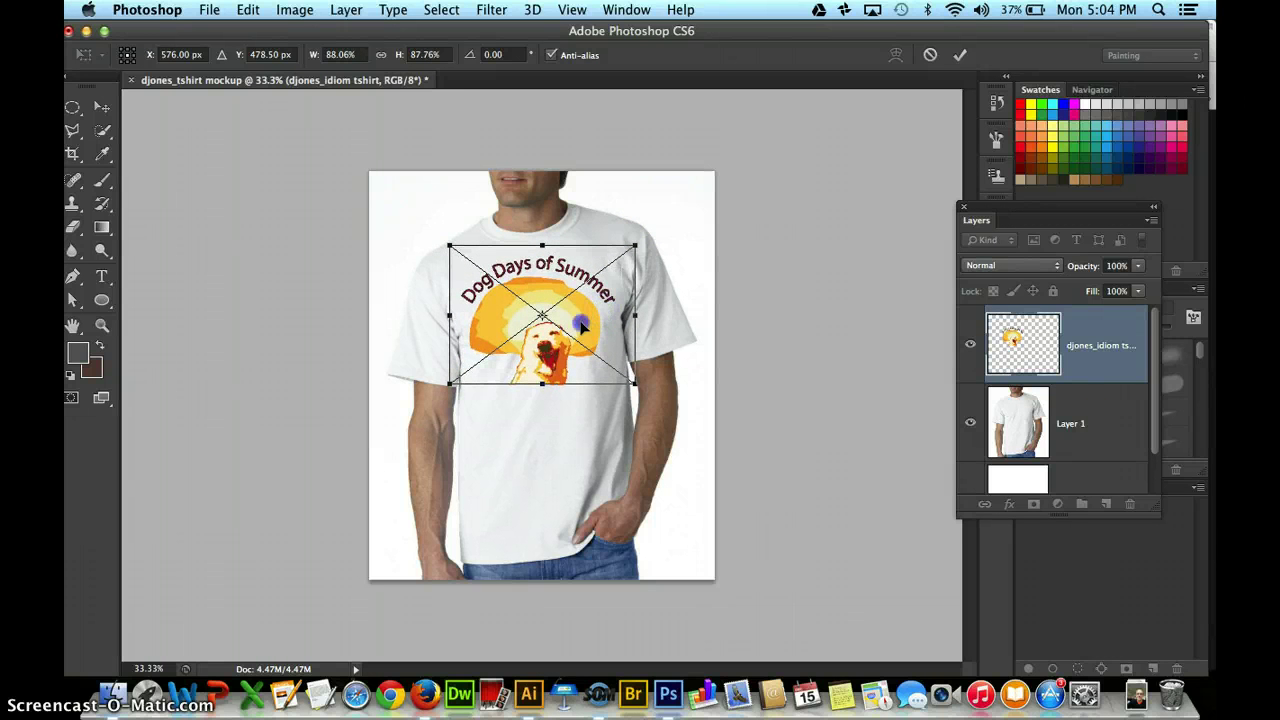
key(Return)
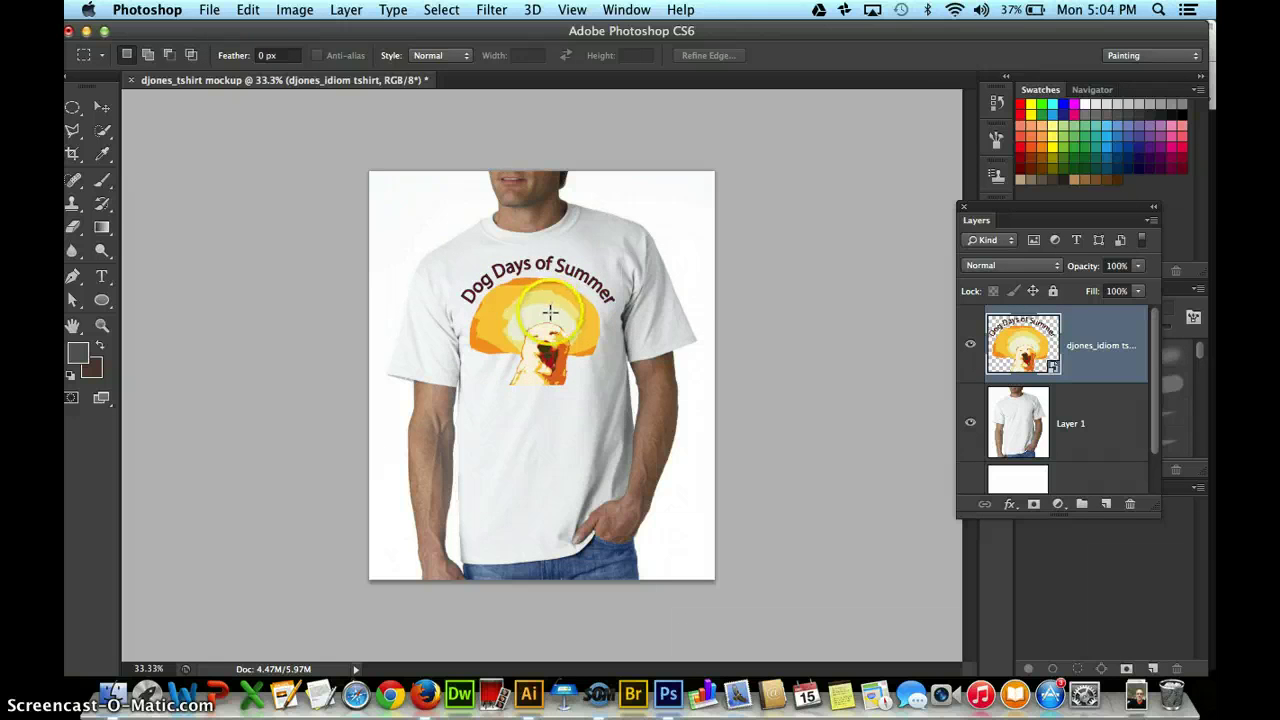
Set the placed design layer's blend mode to Multiply.
scroll(548, 313, down, 1)
scroll(548, 313, up, 5)
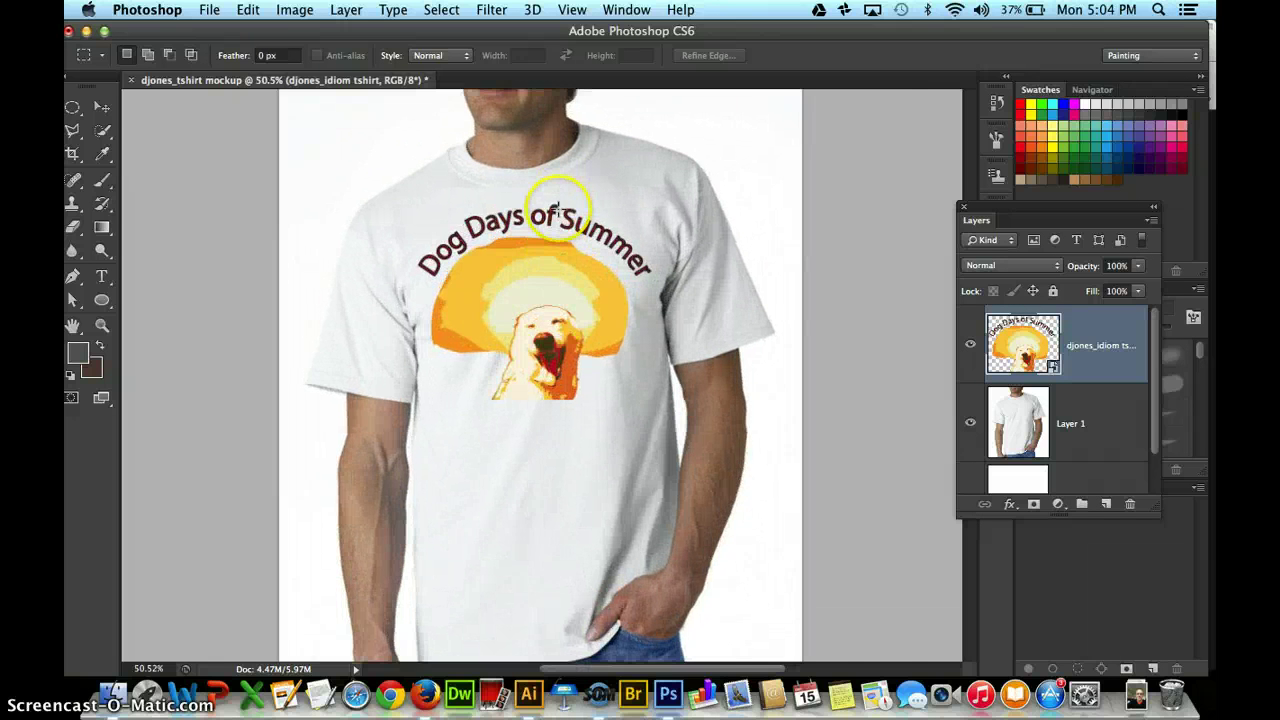
click(998, 266)
click(986, 311)
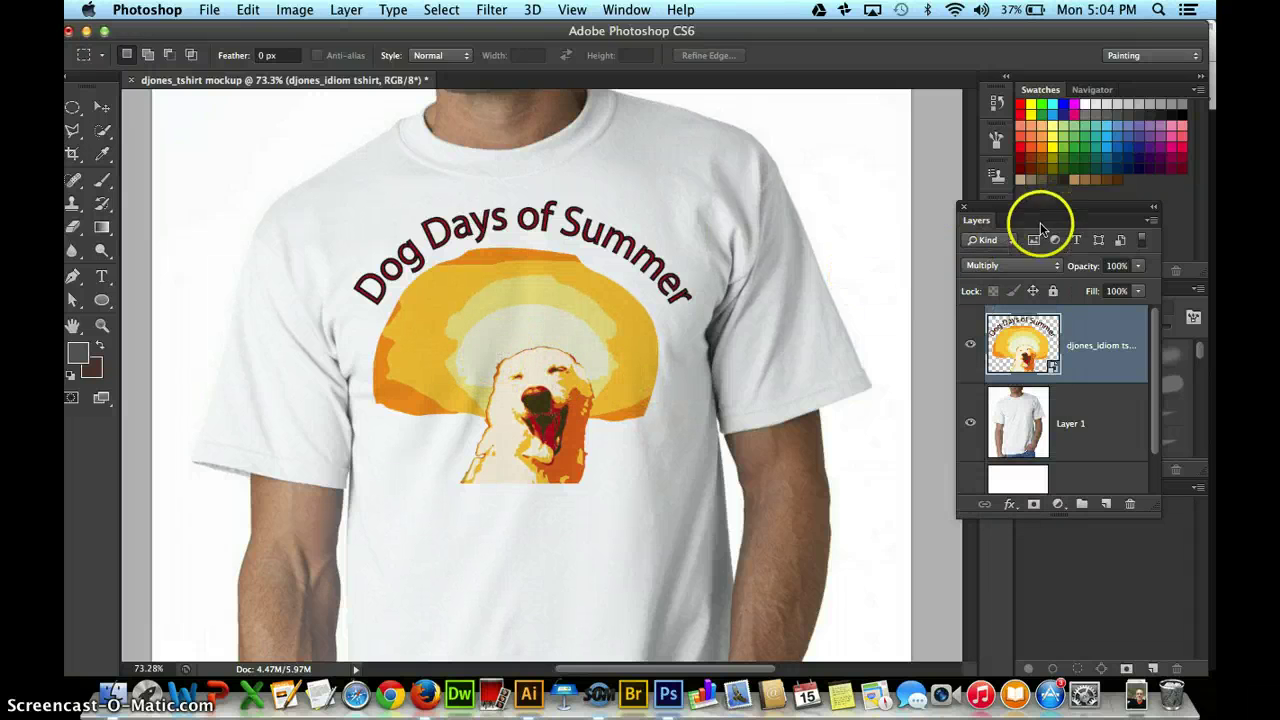
Compare the Linear Burn and Color Burn blend modes on the design layer and settle on Linear Burn.
click(1013, 267)
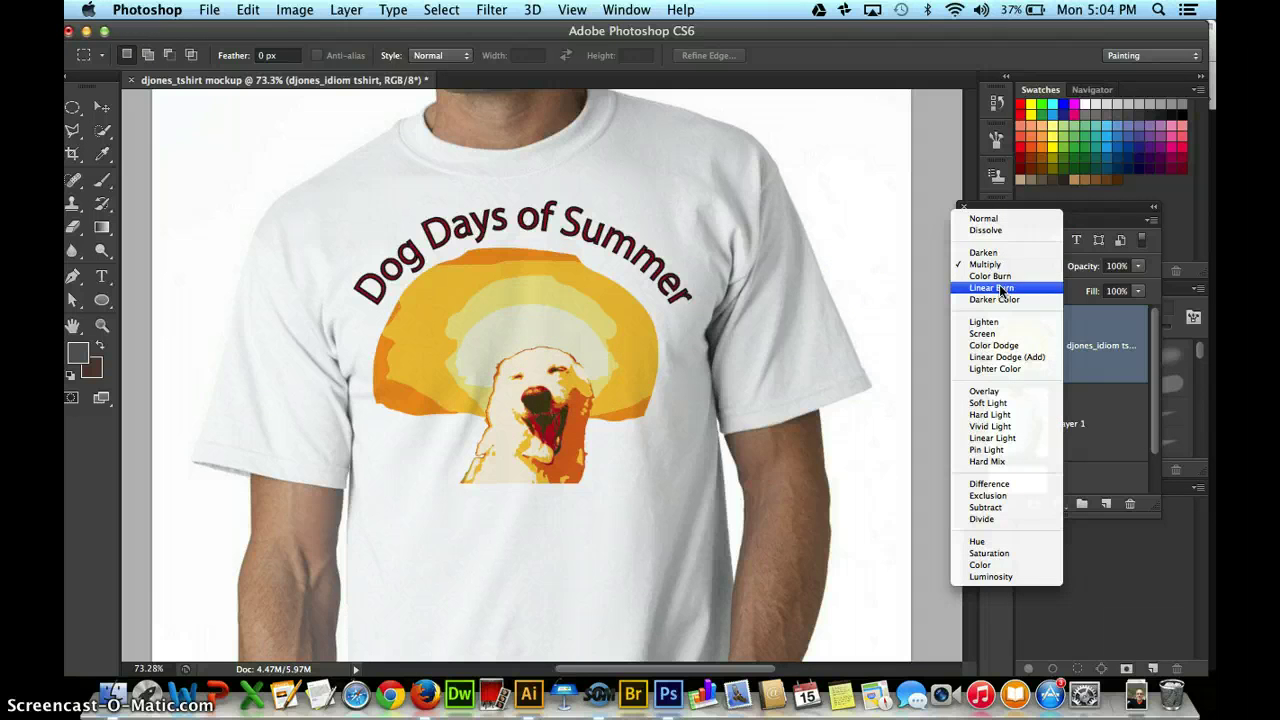
click(1000, 289)
click(1001, 258)
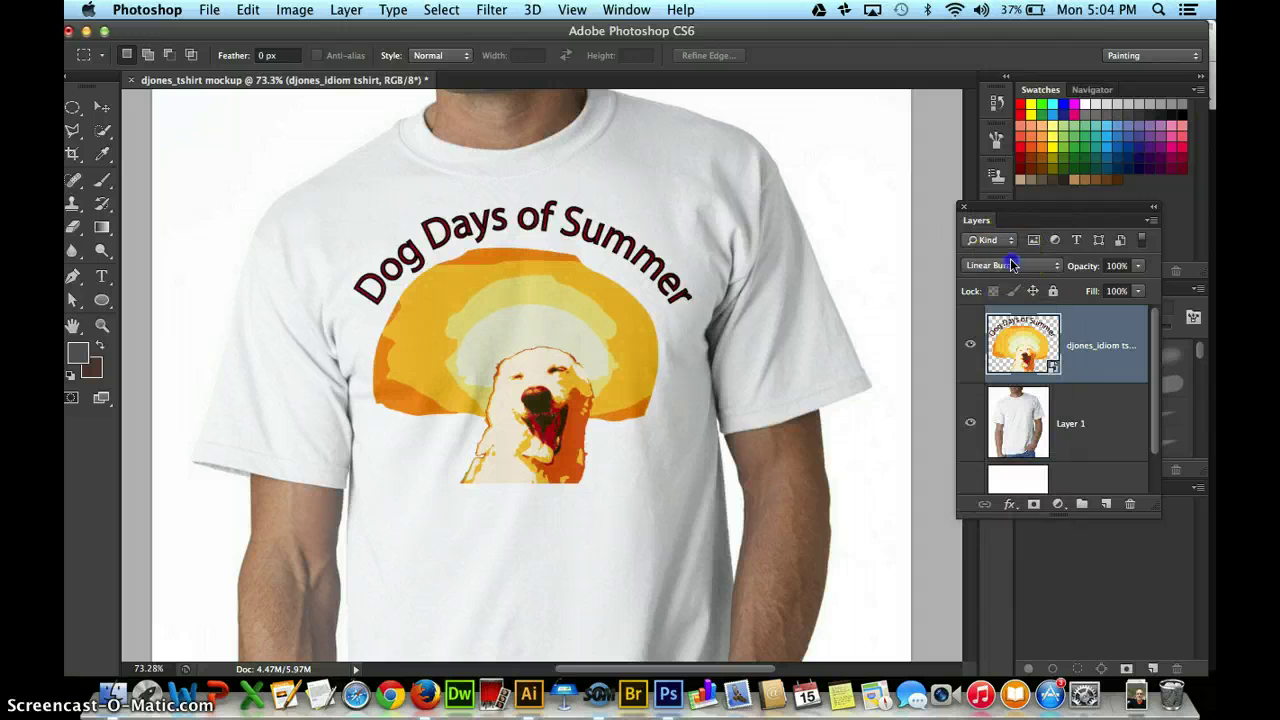
click(1000, 253)
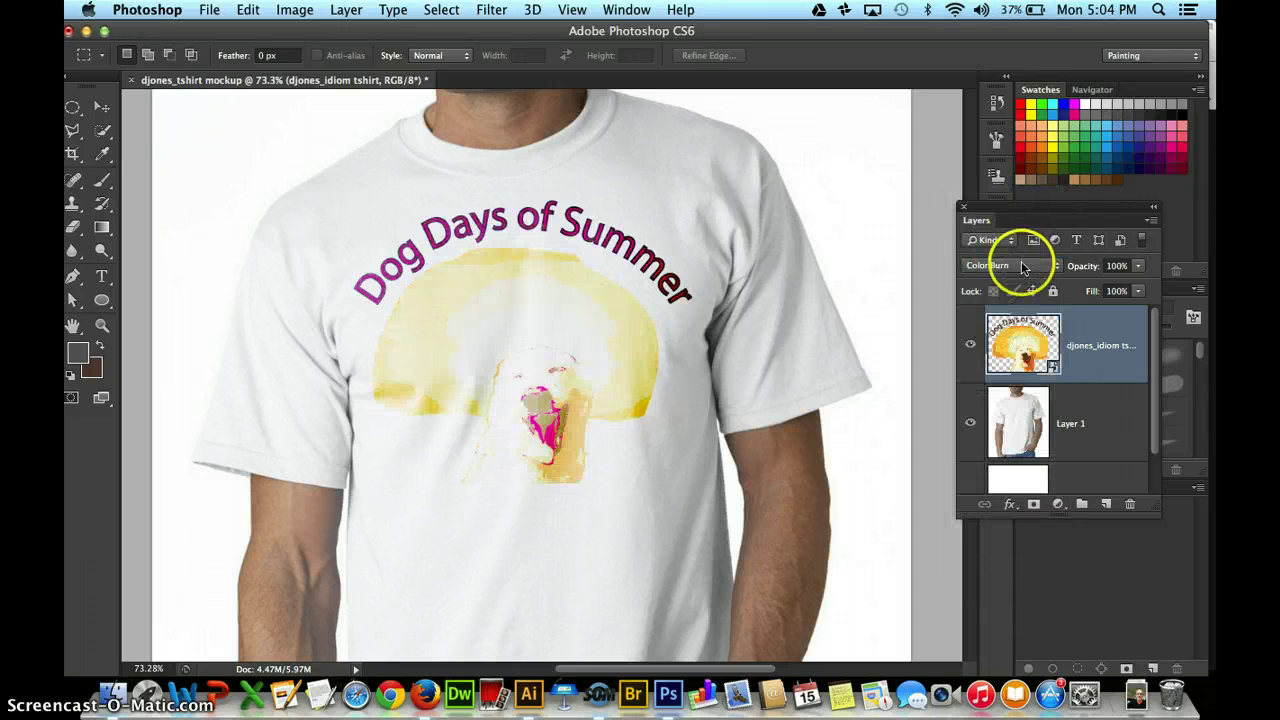
click(1012, 265)
click(1010, 278)
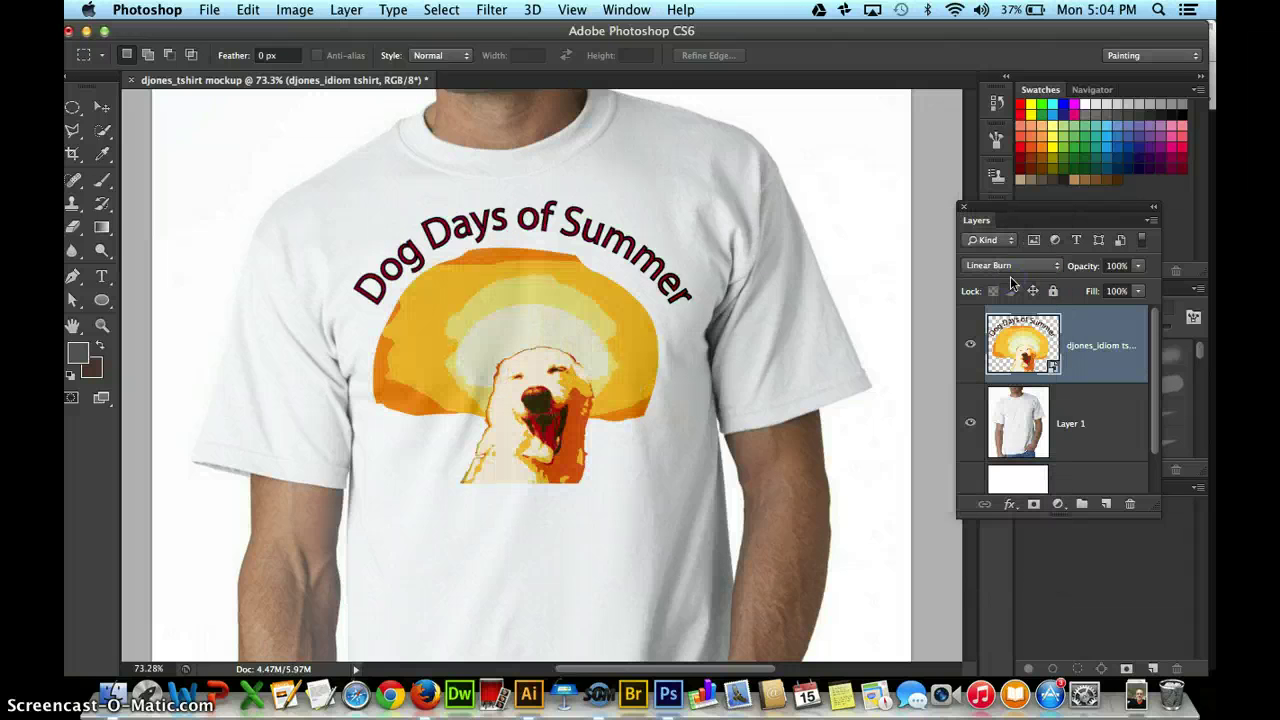
key(F7)
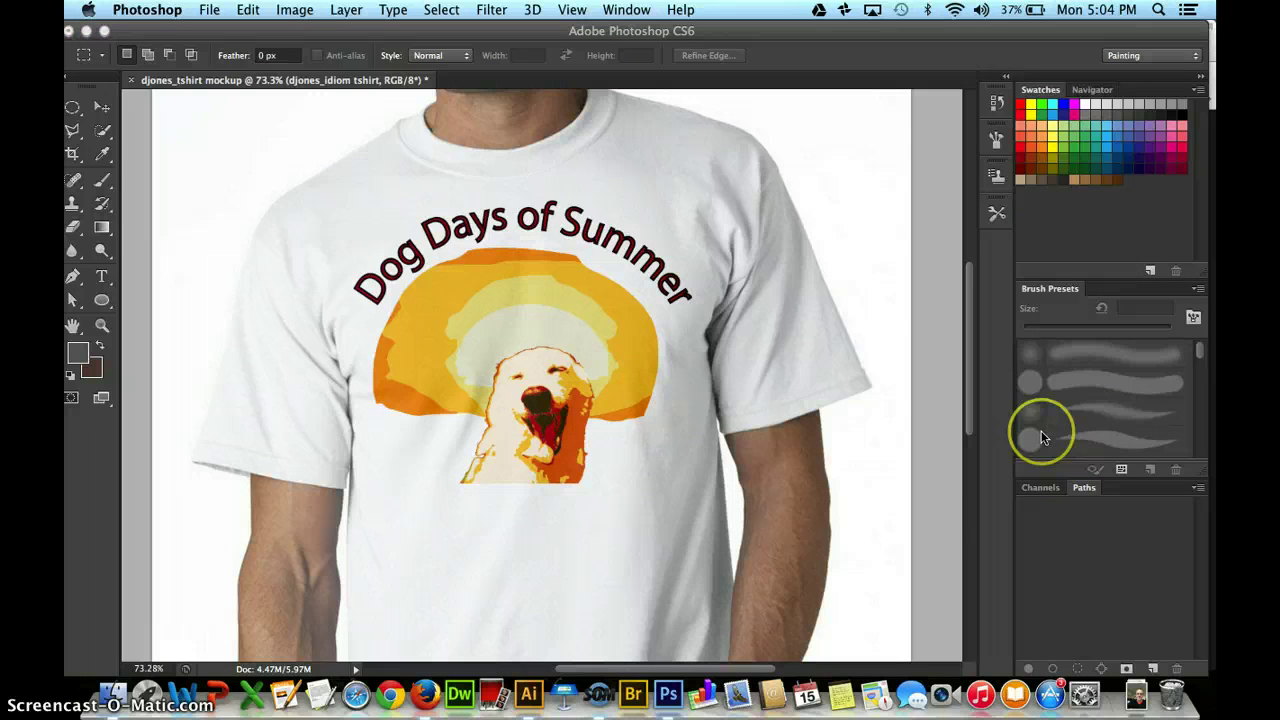
click(529, 694)
click(660, 702)
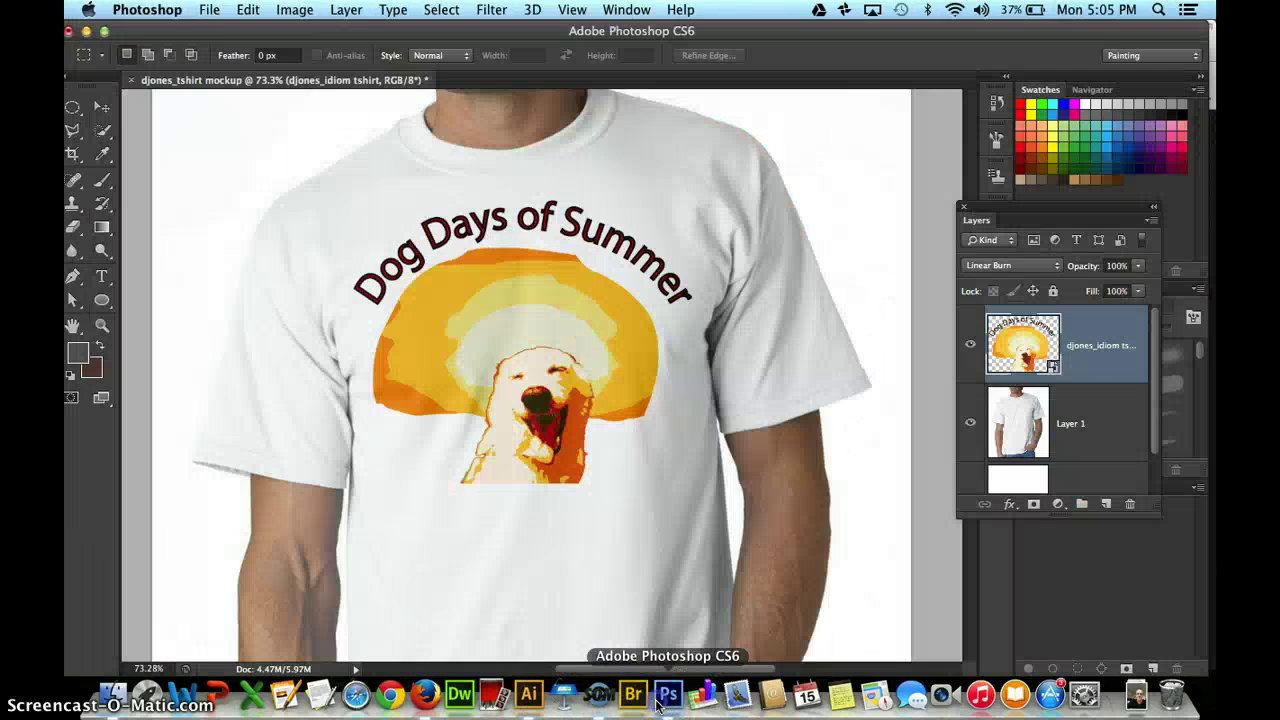